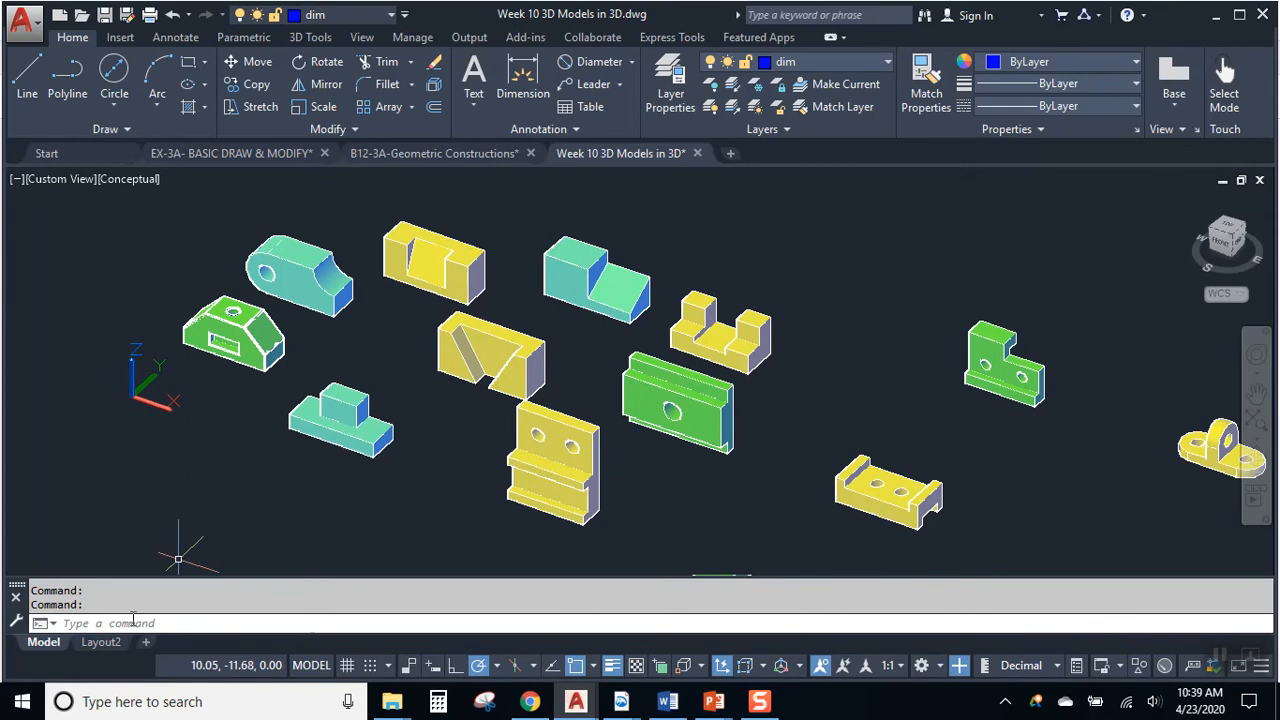
Add a new layout to the drawing and switch to it
{"action": "right_click", "coordinate": [118, 643]}
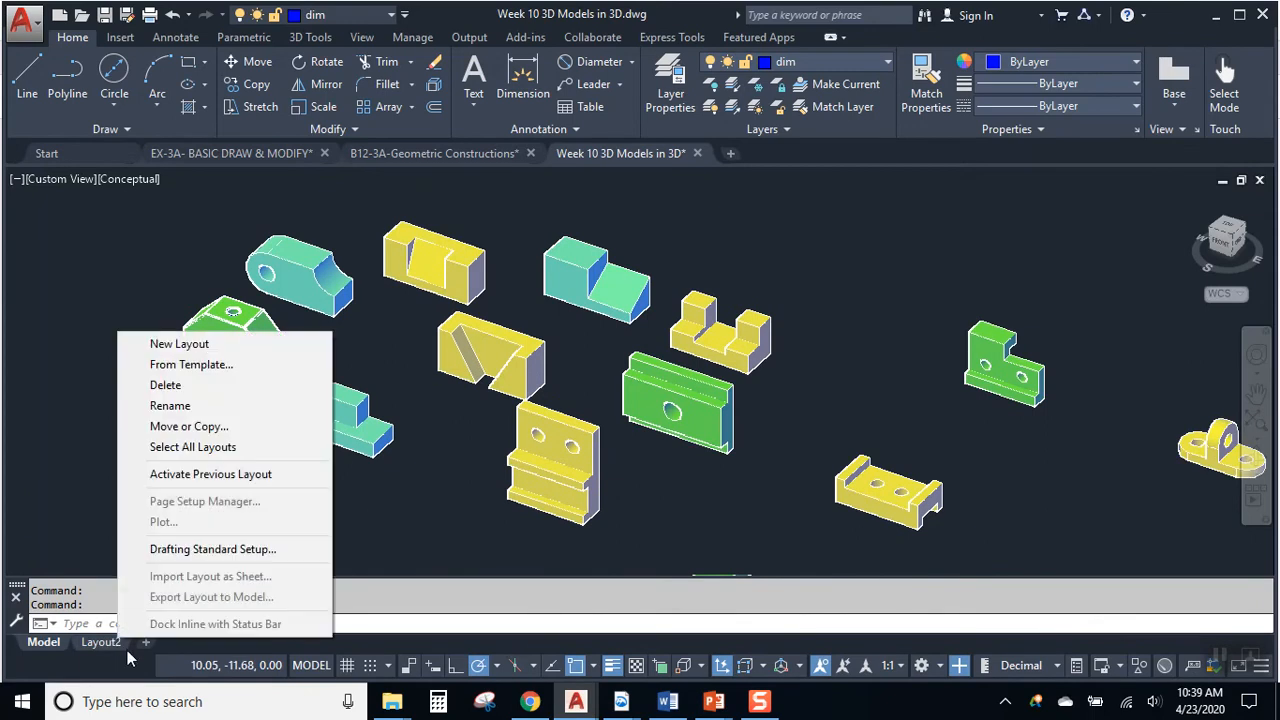
{"action": "left_click", "coordinate": [176, 344]}
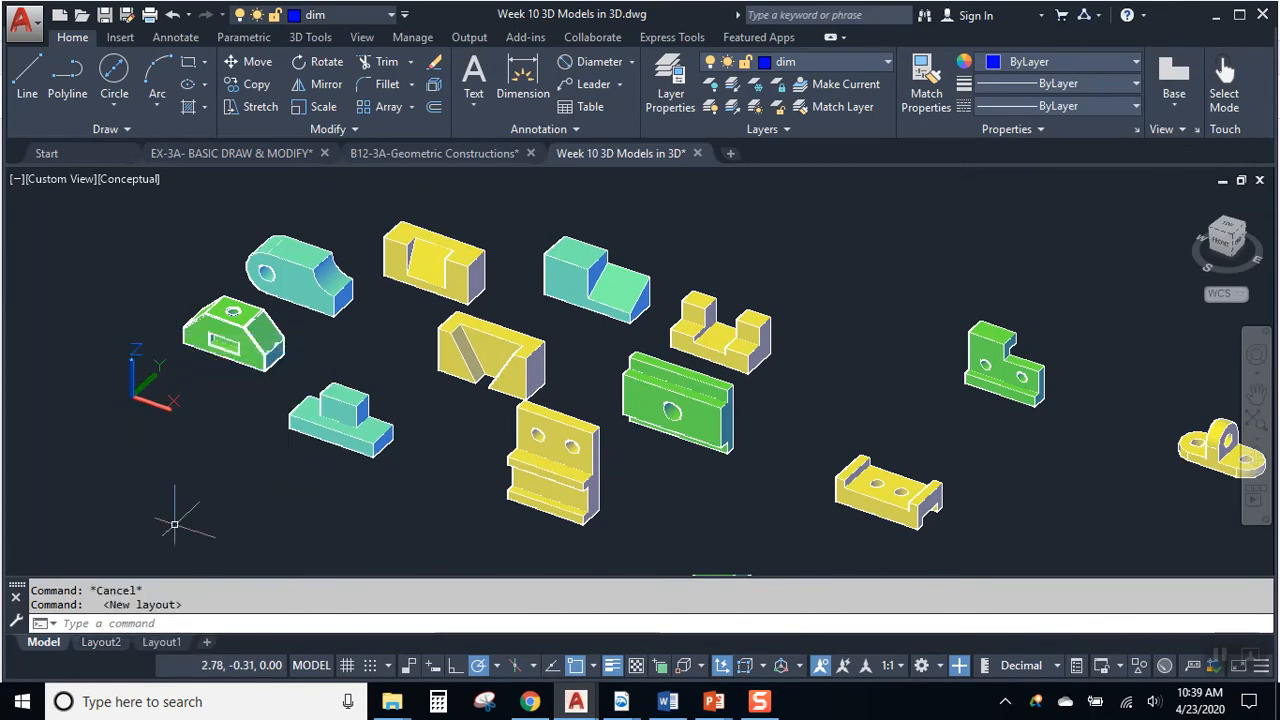
{"action": "left_click", "coordinate": [158, 646]}
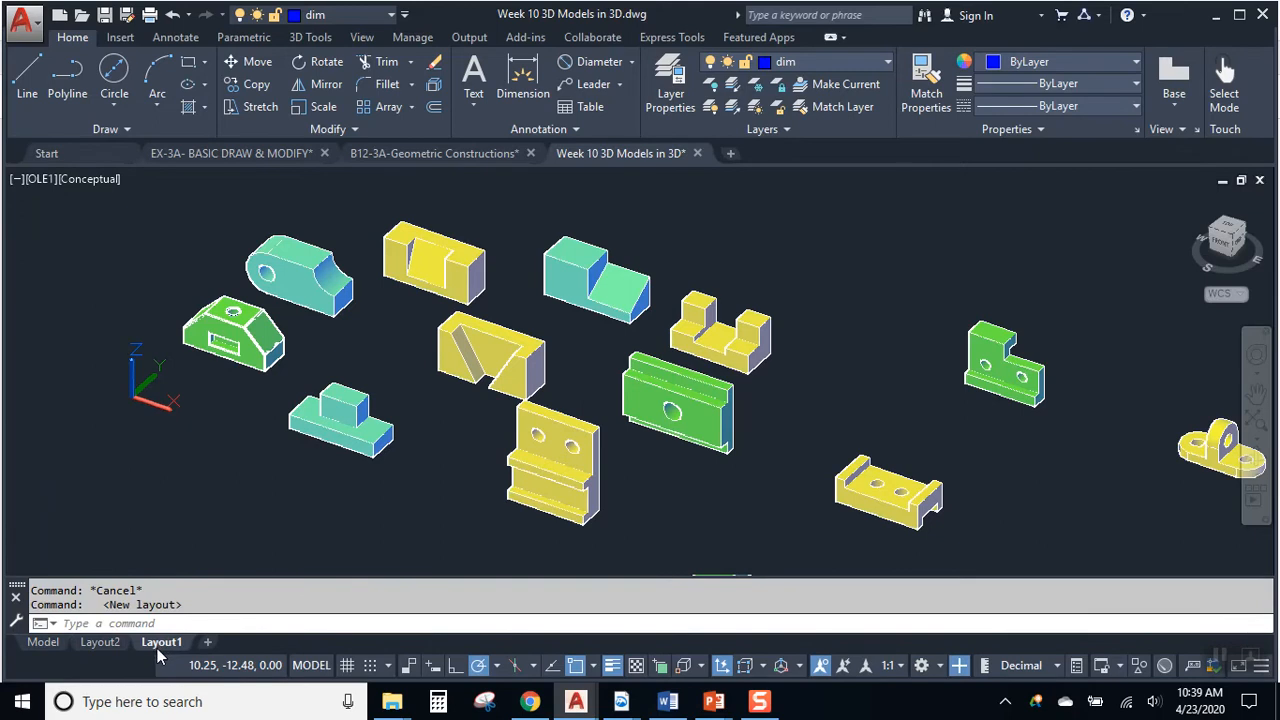
{"action": "left_click", "coordinate": [172, 645]}
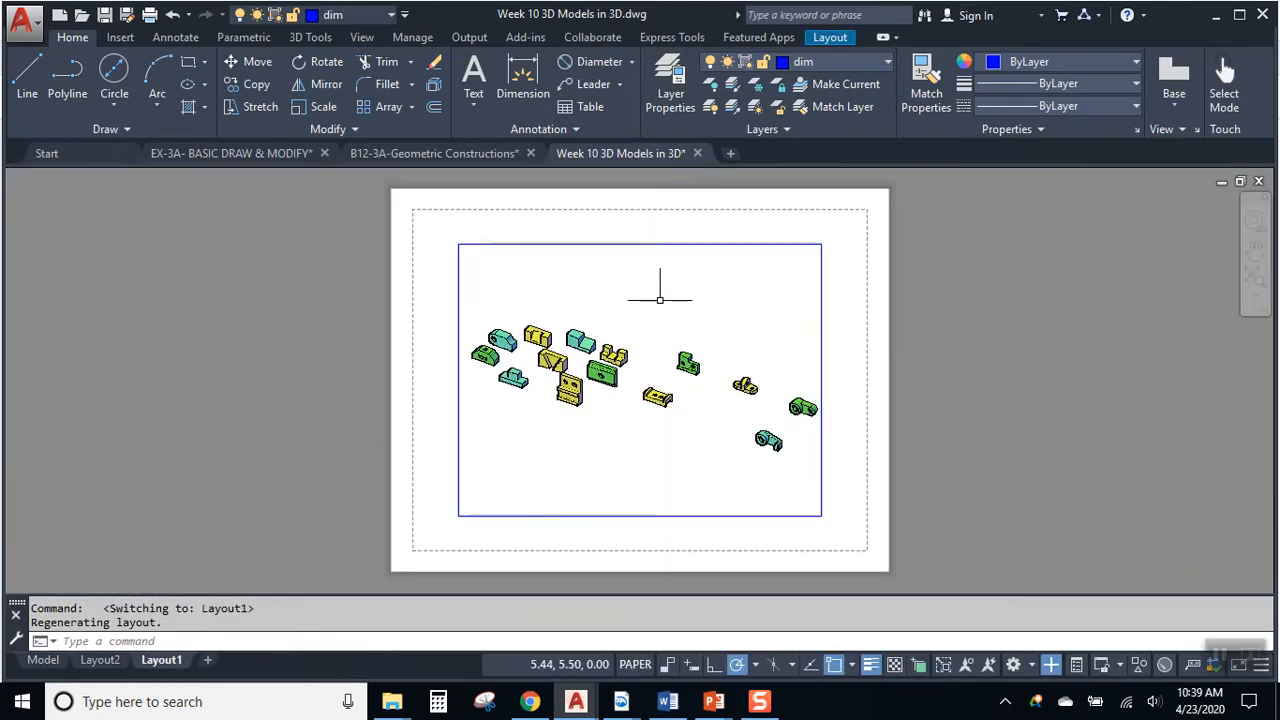
Activate the new layout's viewport, show its models from the front, and orbit them to an angled view
{"action": "scroll", "coordinate": [660, 300], "scroll_direction": "up", "scroll_amount": 2}
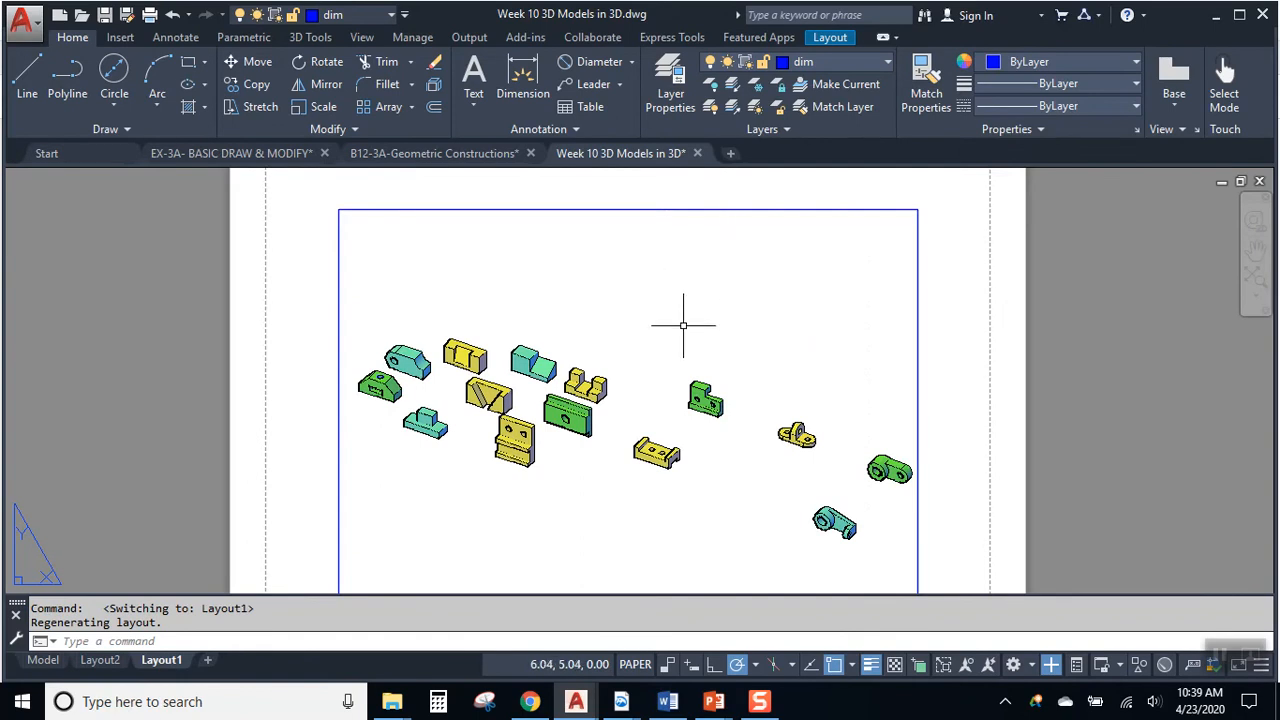
{"action": "double_click", "coordinate": [632, 345]}
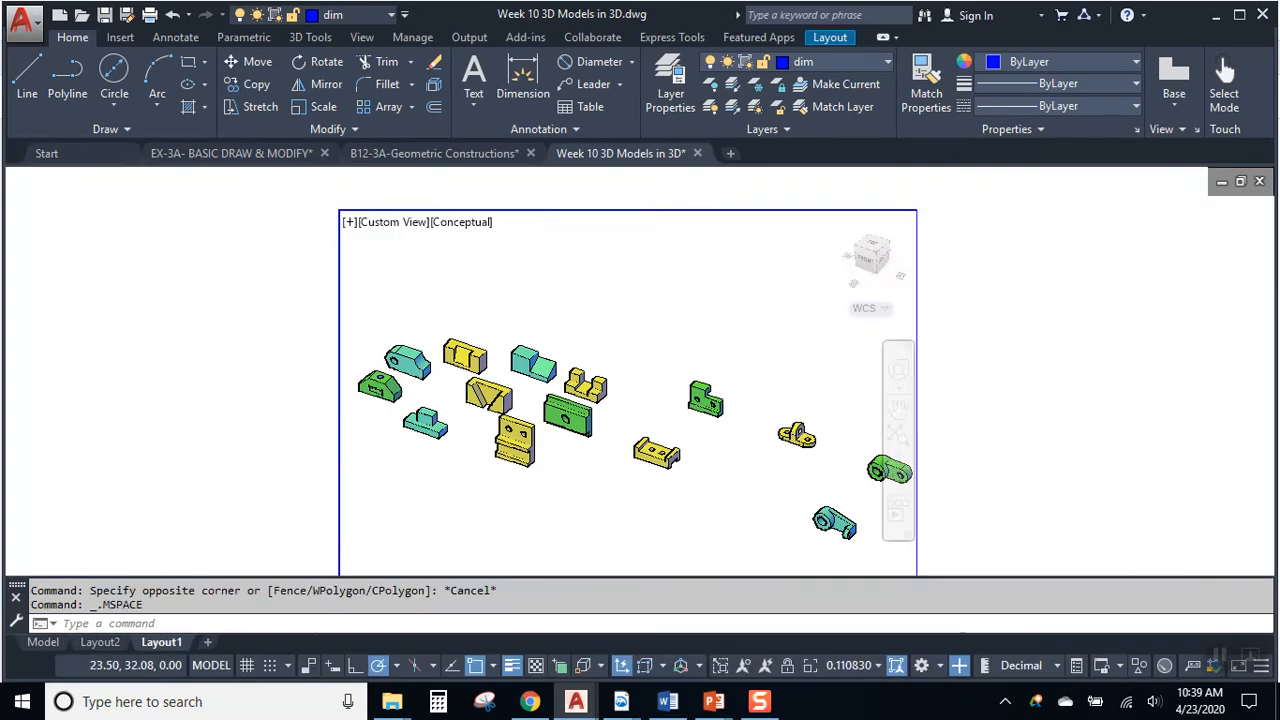
{"action": "left_click", "coordinate": [868, 258]}
{"action": "scroll", "coordinate": [565, 400], "scroll_direction": "up", "scroll_amount": 5}
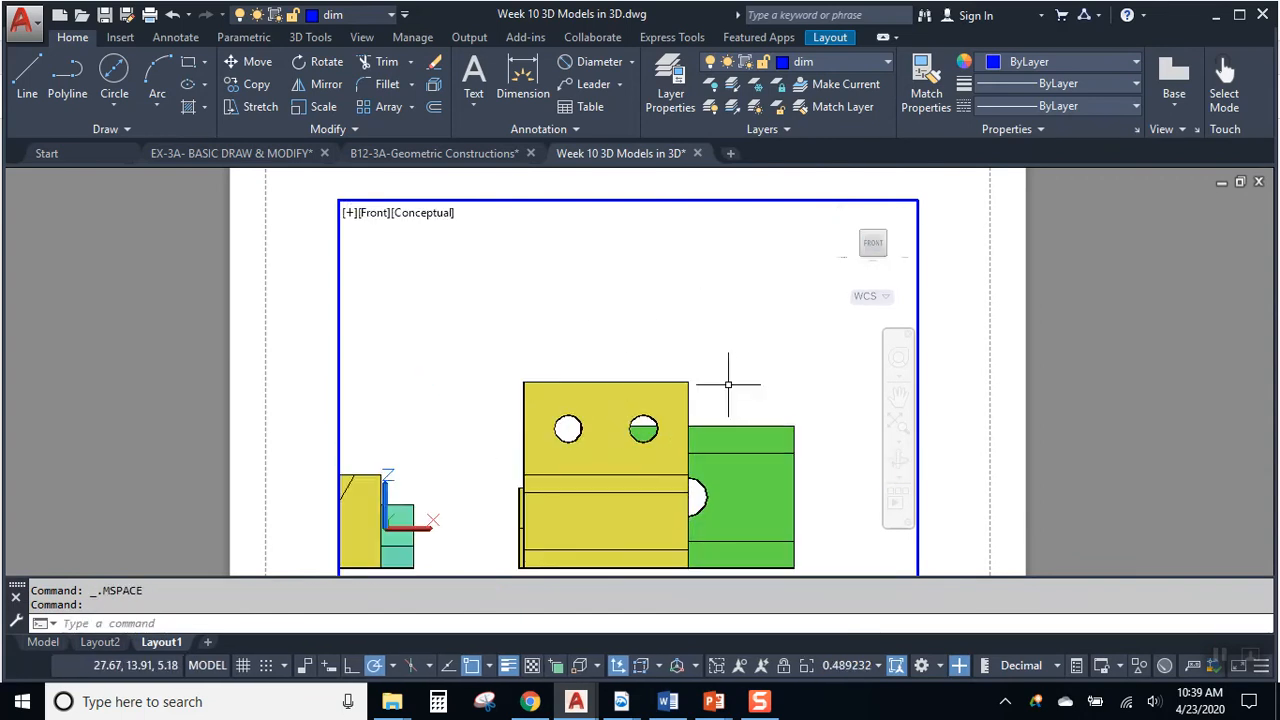
{"action": "middle_click_drag", "start_coordinate": [731, 441], "coordinate": [614, 291]}
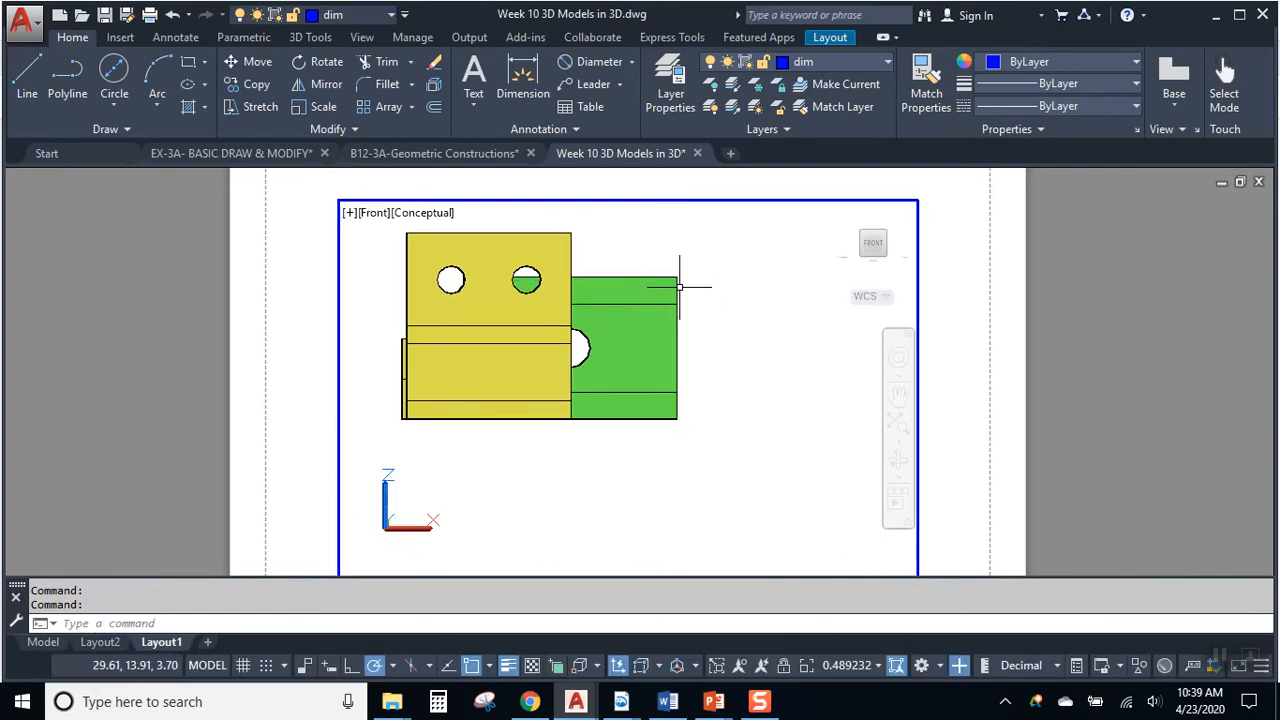
{"action": "middle_click_drag", "start_coordinate": [685, 292], "coordinate": [647, 371], "text": "shift"}
{"action": "scroll", "coordinate": [647, 371], "scroll_direction": "down", "scroll_amount": 4}
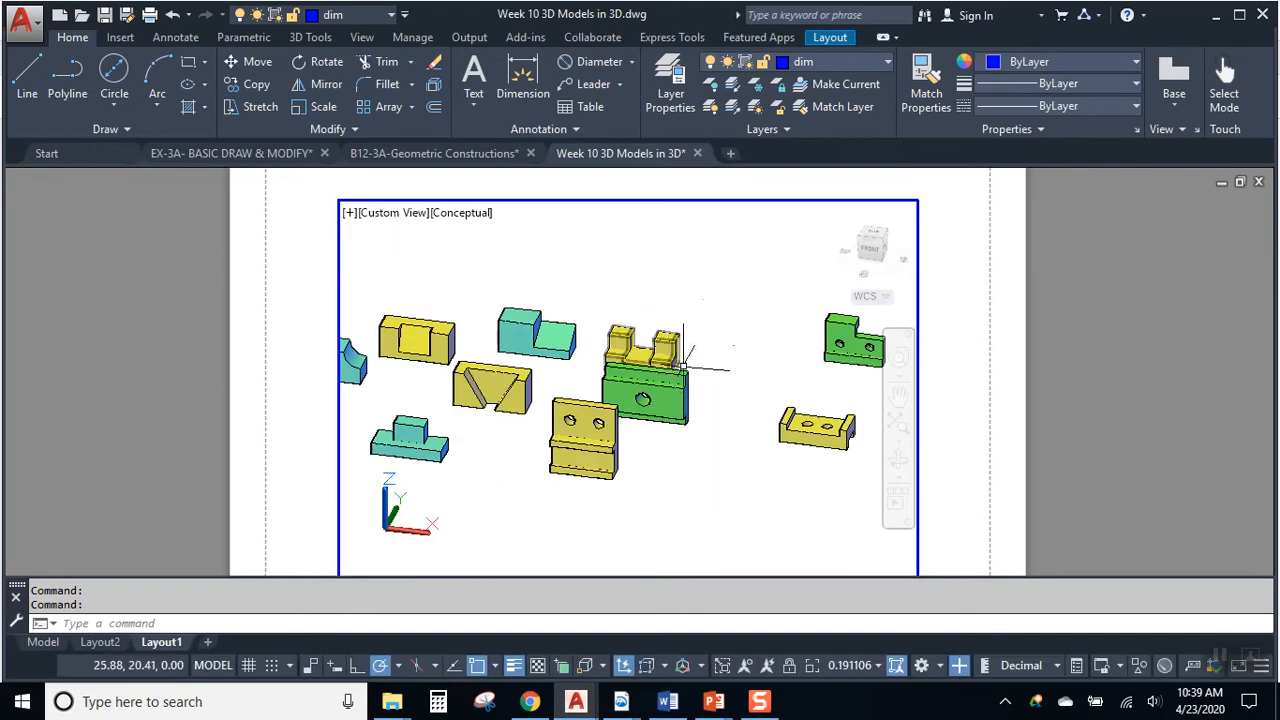
Return to paper space and delete the layout's default viewport
{"action": "double_click", "coordinate": [938, 221]}
{"action": "left_click", "coordinate": [945, 178]}
{"action": "left_click", "coordinate": [869, 319]}
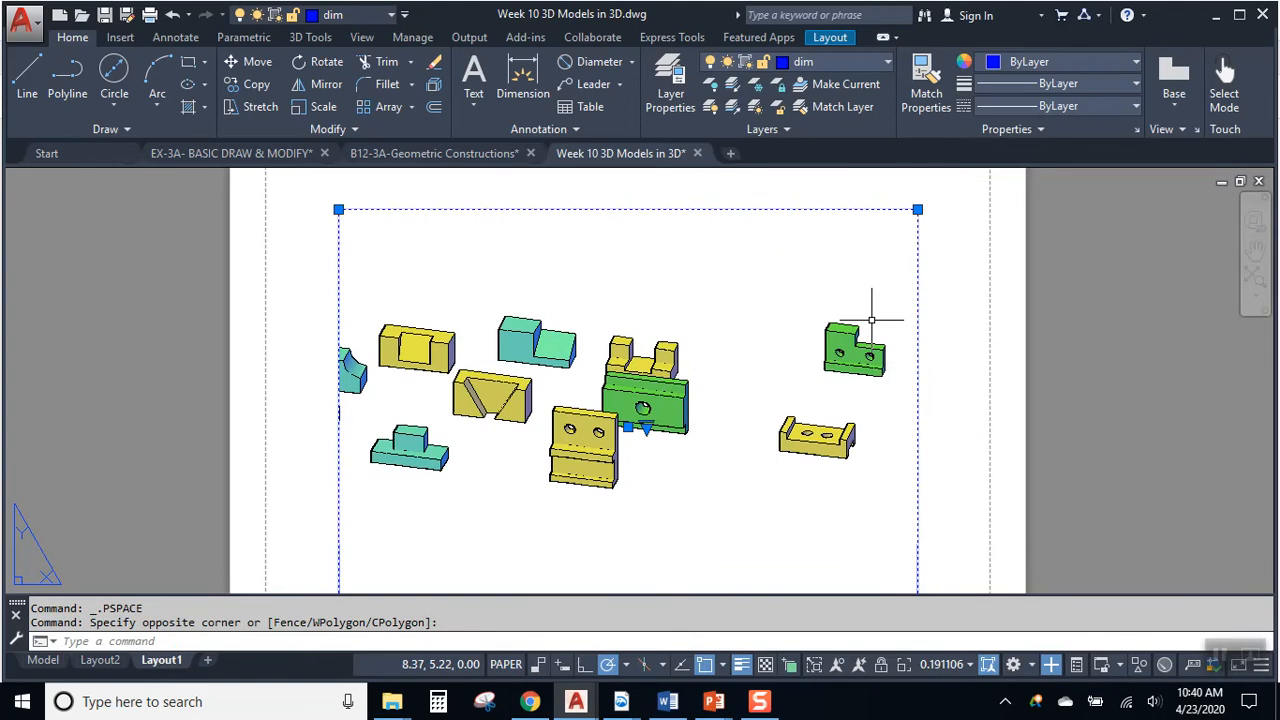
{"action": "key", "text": "Delete"}
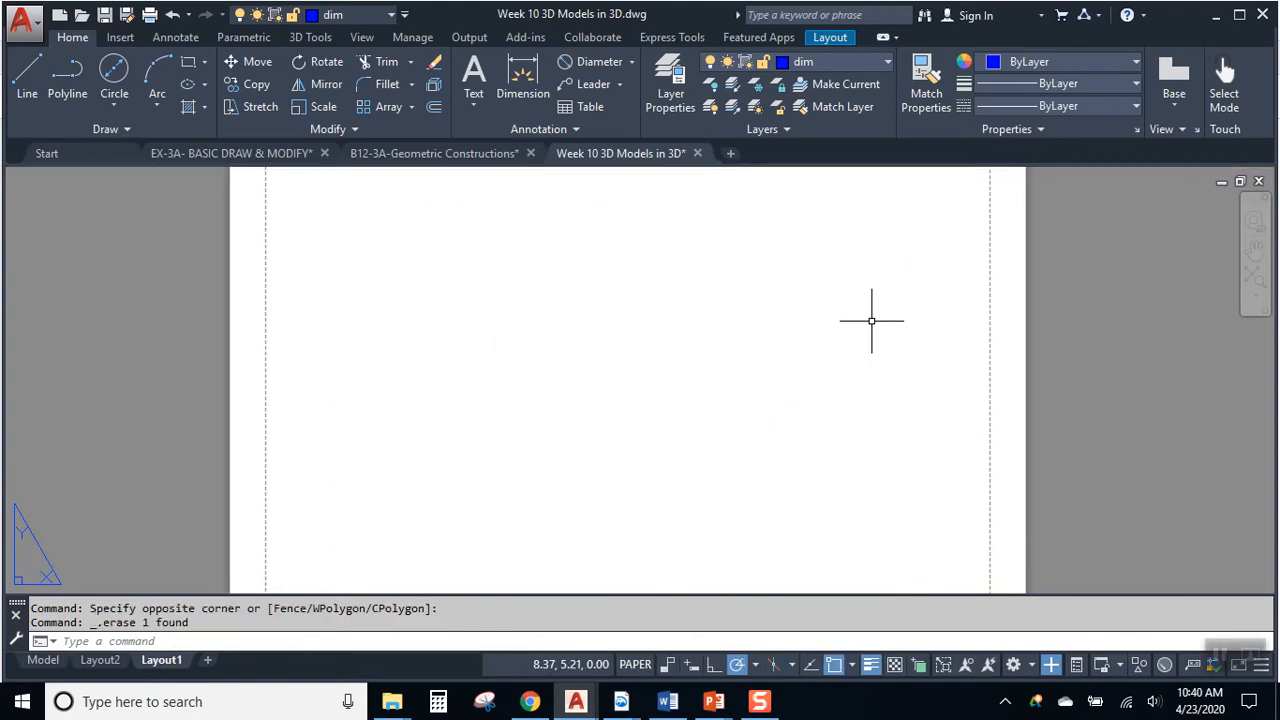
{"action": "left_click", "coordinate": [1219, 657]}
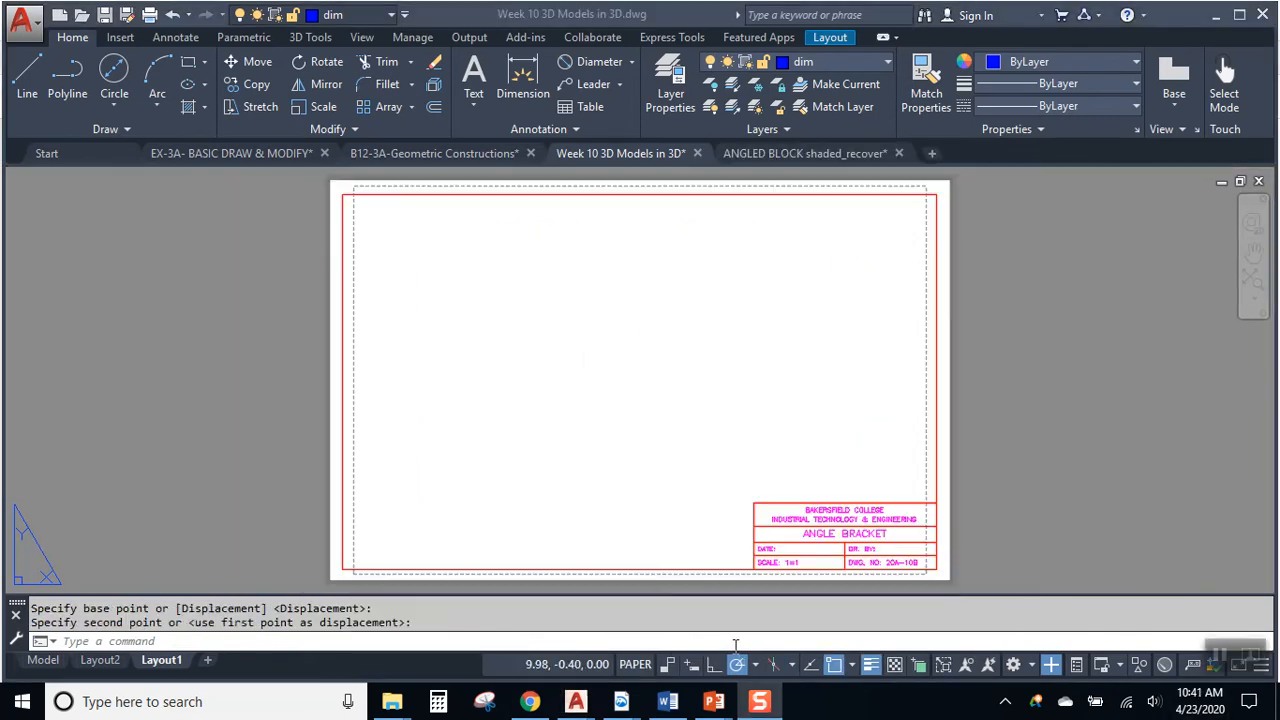
{"action": "left_click", "coordinate": [508, 349]}
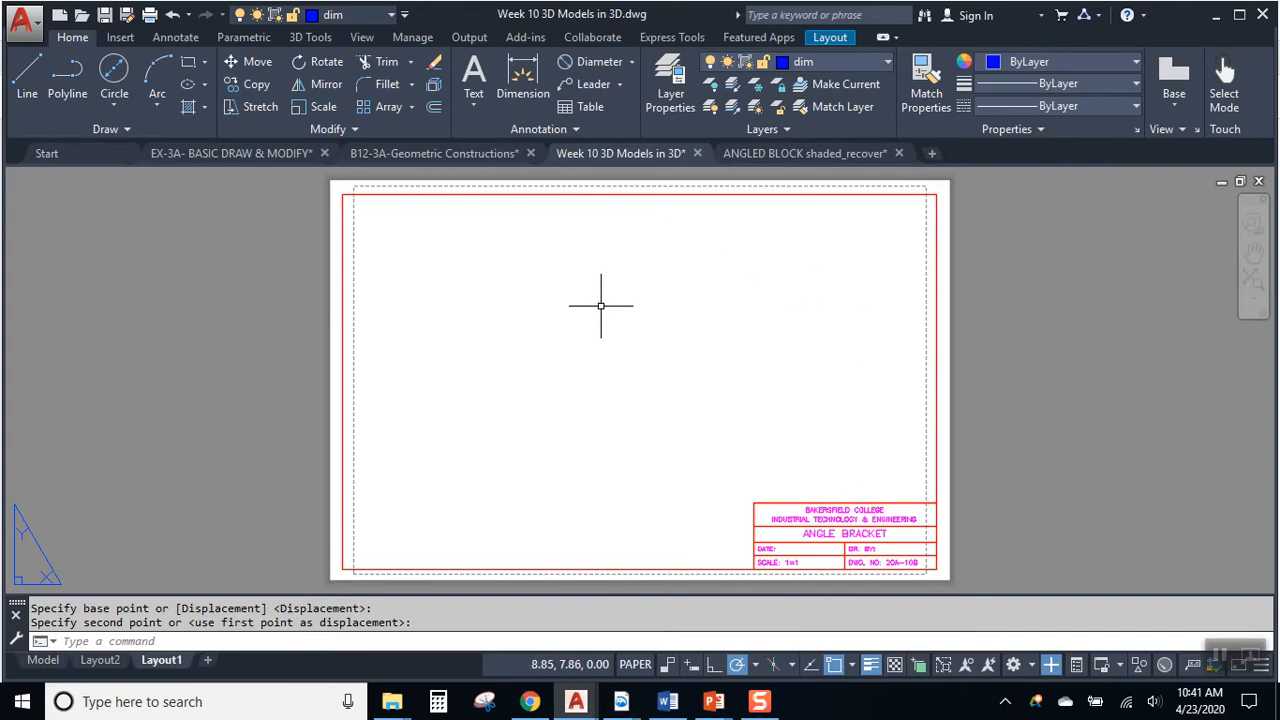
{"action": "left_click", "coordinate": [43, 660]}
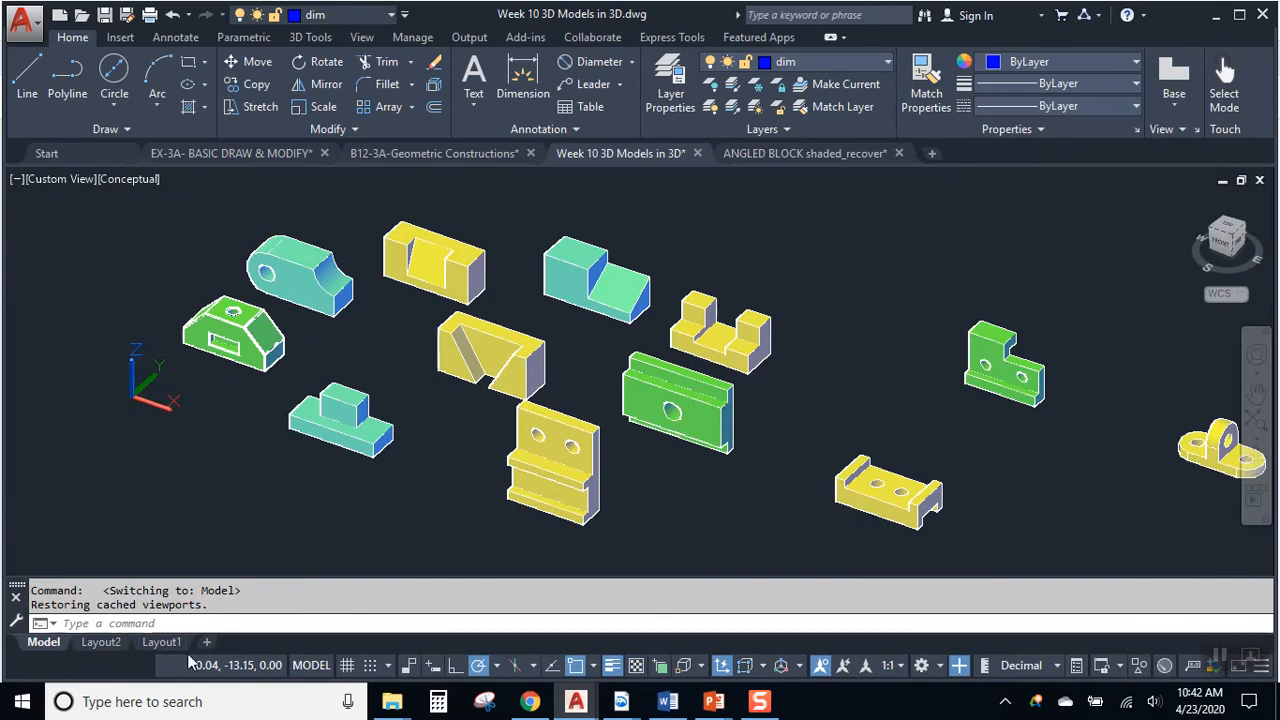
{"action": "left_click", "coordinate": [163, 642]}
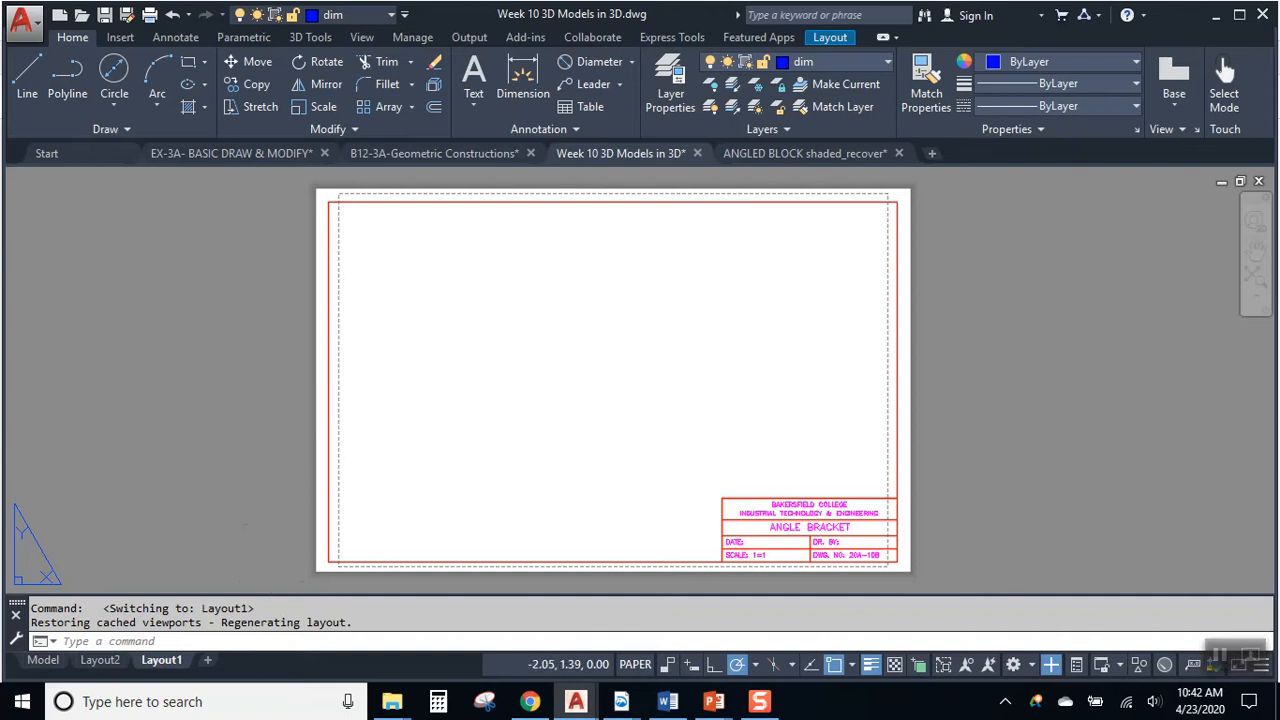
Start a base view from model space using only the green stepped block with one hole, and send it to Layout1
{"action": "left_click", "coordinate": [44, 661]}
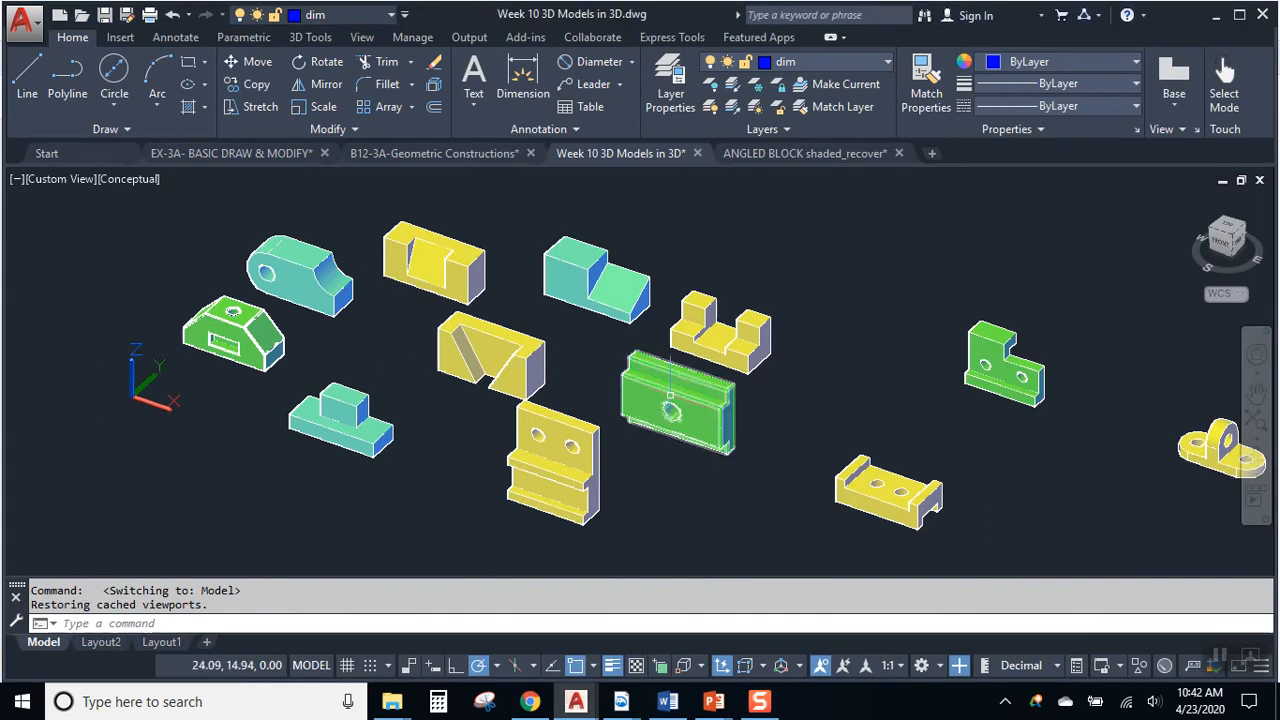
{"action": "scroll", "coordinate": [670, 395], "scroll_direction": "up", "scroll_amount": 3}
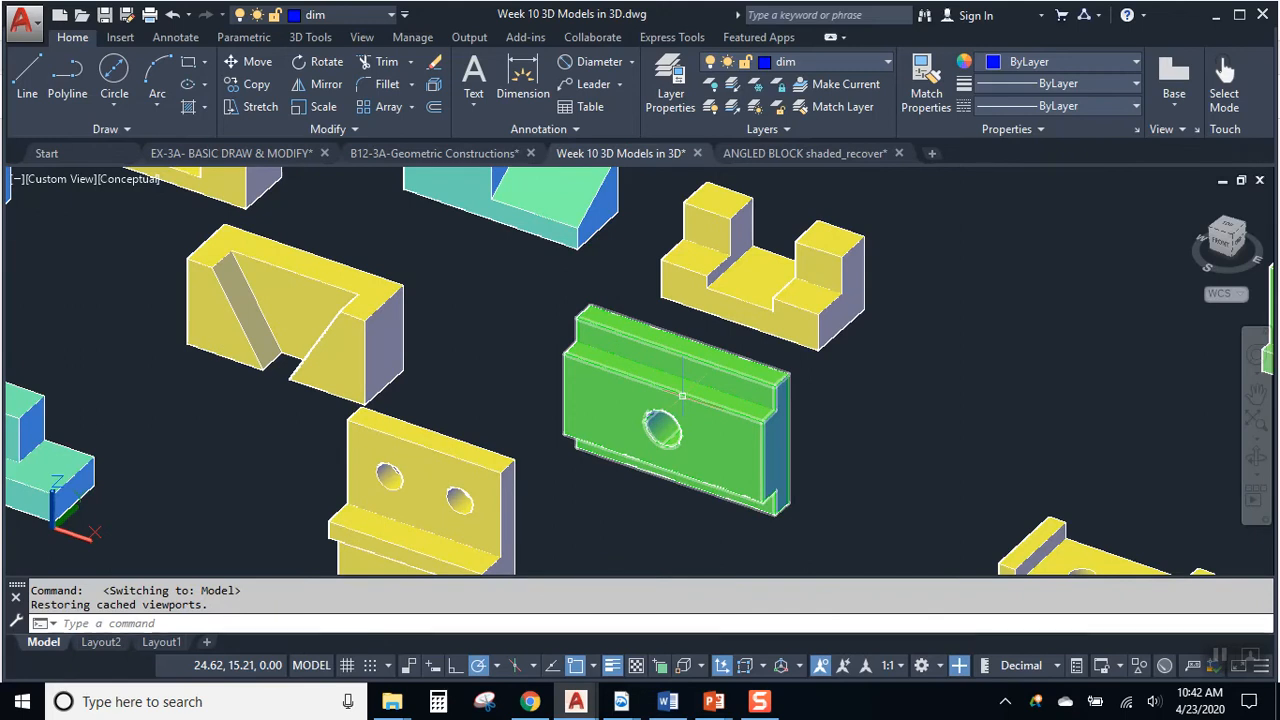
{"action": "left_click", "coordinate": [1177, 94]}
{"action": "left_click", "coordinate": [1157, 134]}
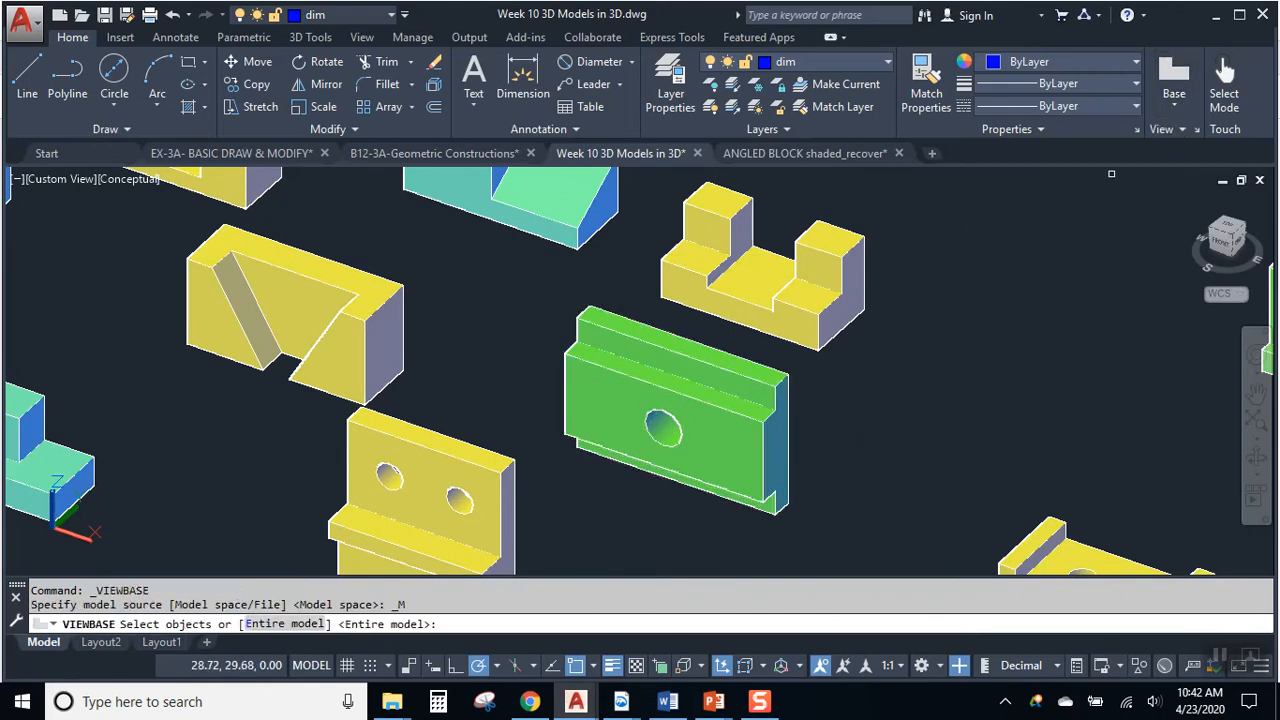
{"action": "left_click", "coordinate": [622, 396]}
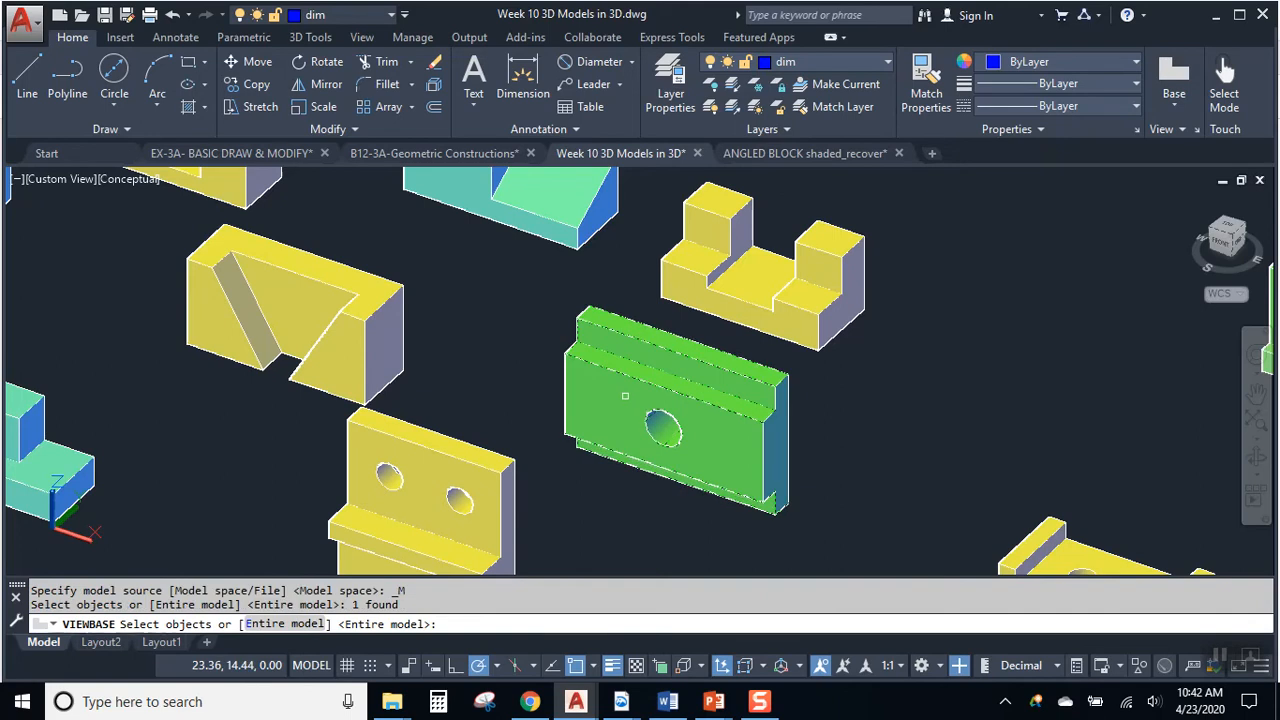
{"action": "key", "text": "Return"}
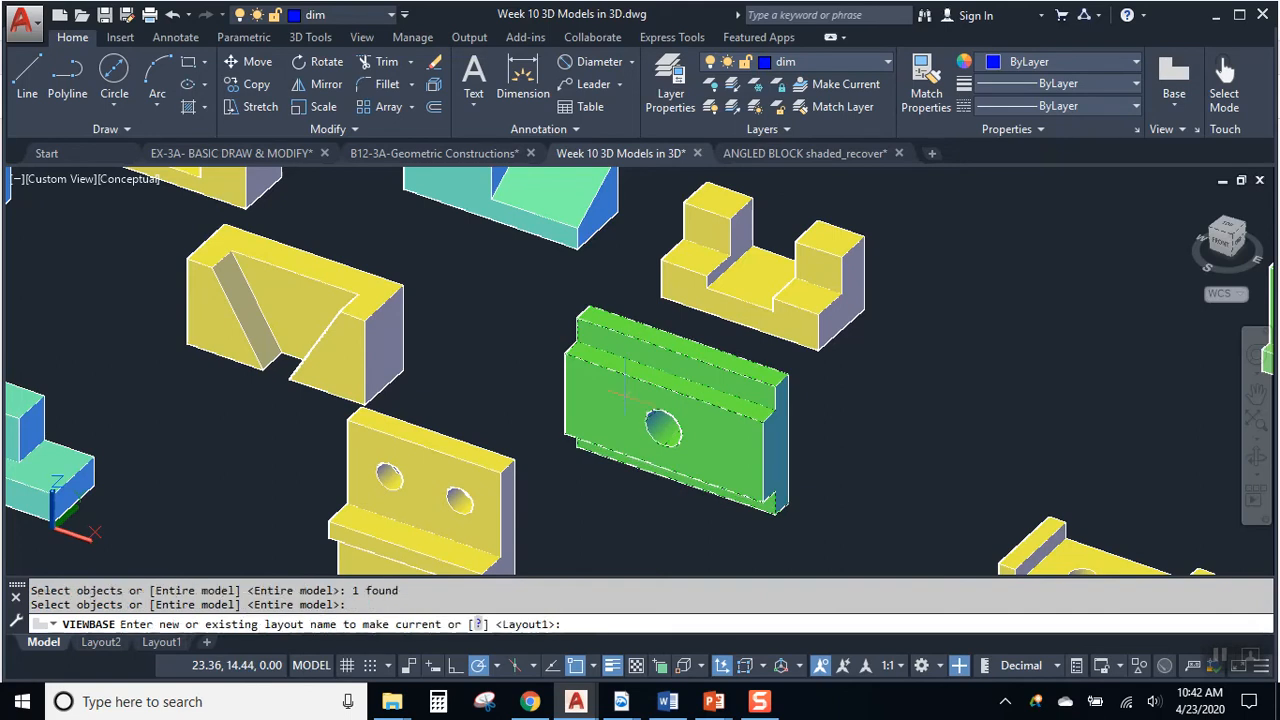
{"action": "scroll", "coordinate": [622, 396], "scroll_direction": "up", "scroll_amount": 2}
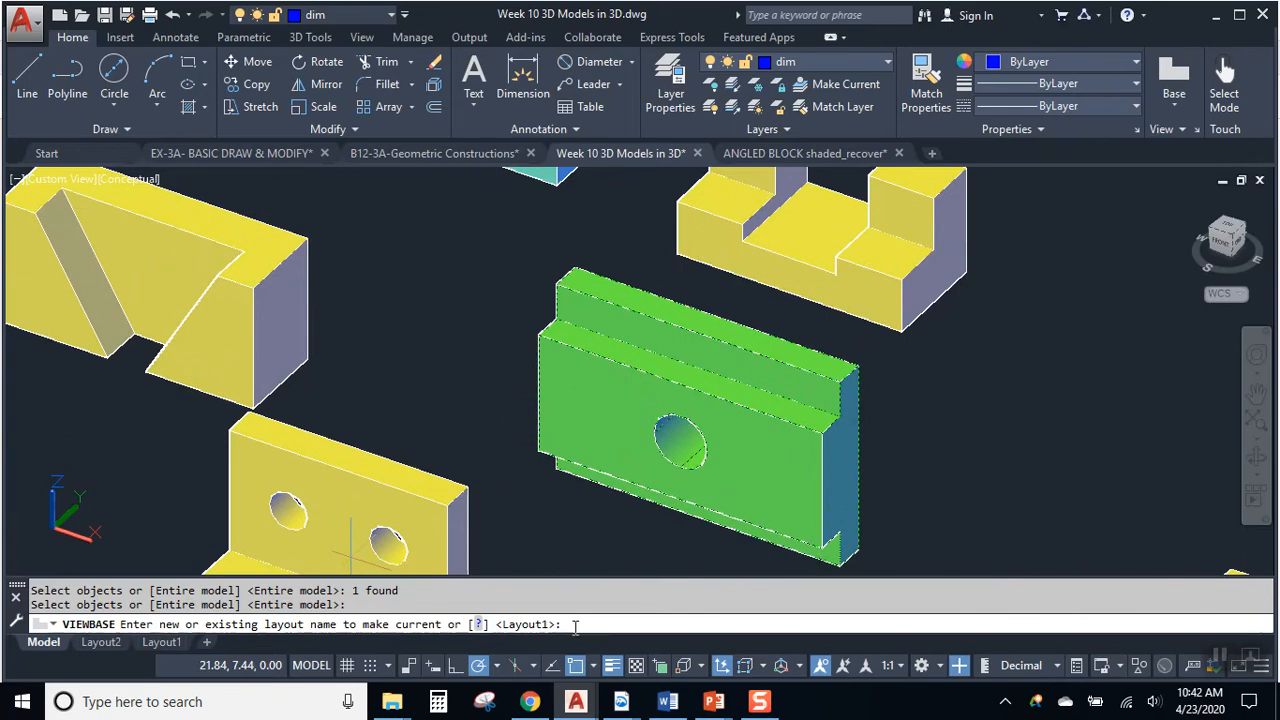
{"action": "key", "text": "Return"}
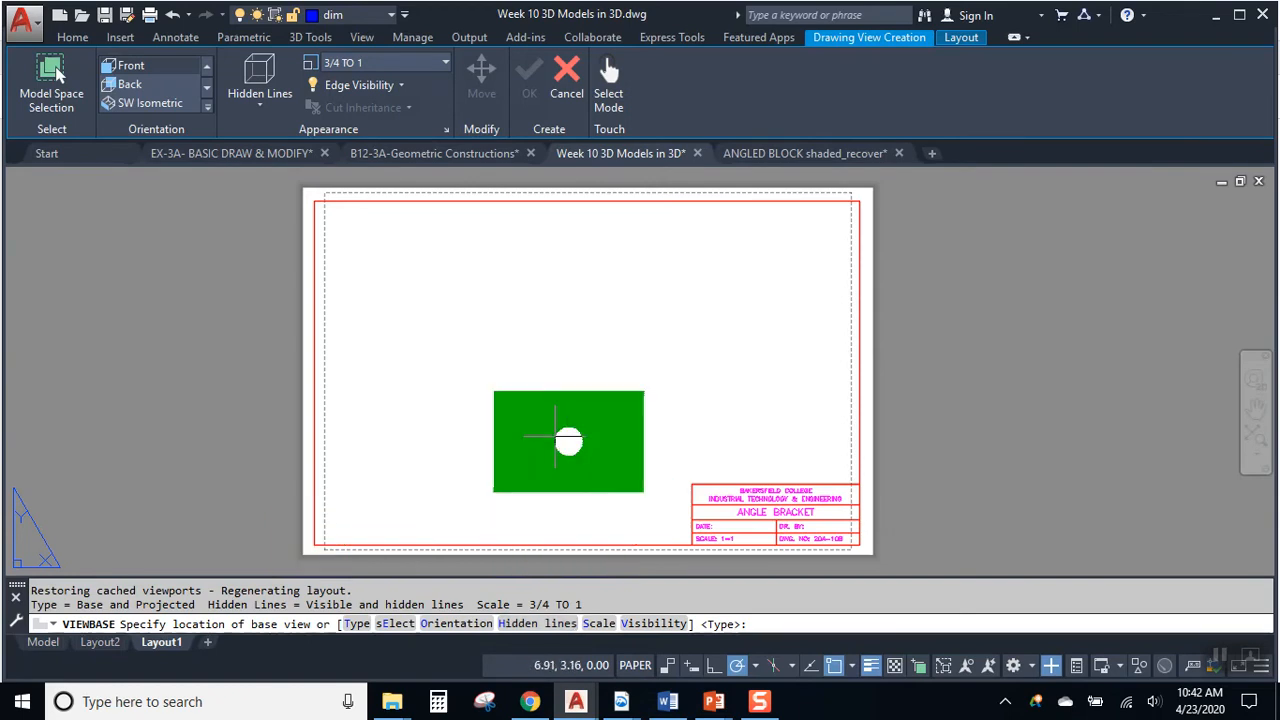
Place the block's front base view in the lower-left area of the sheet and finish without adding projected views
{"action": "left_click", "coordinate": [476, 400]}
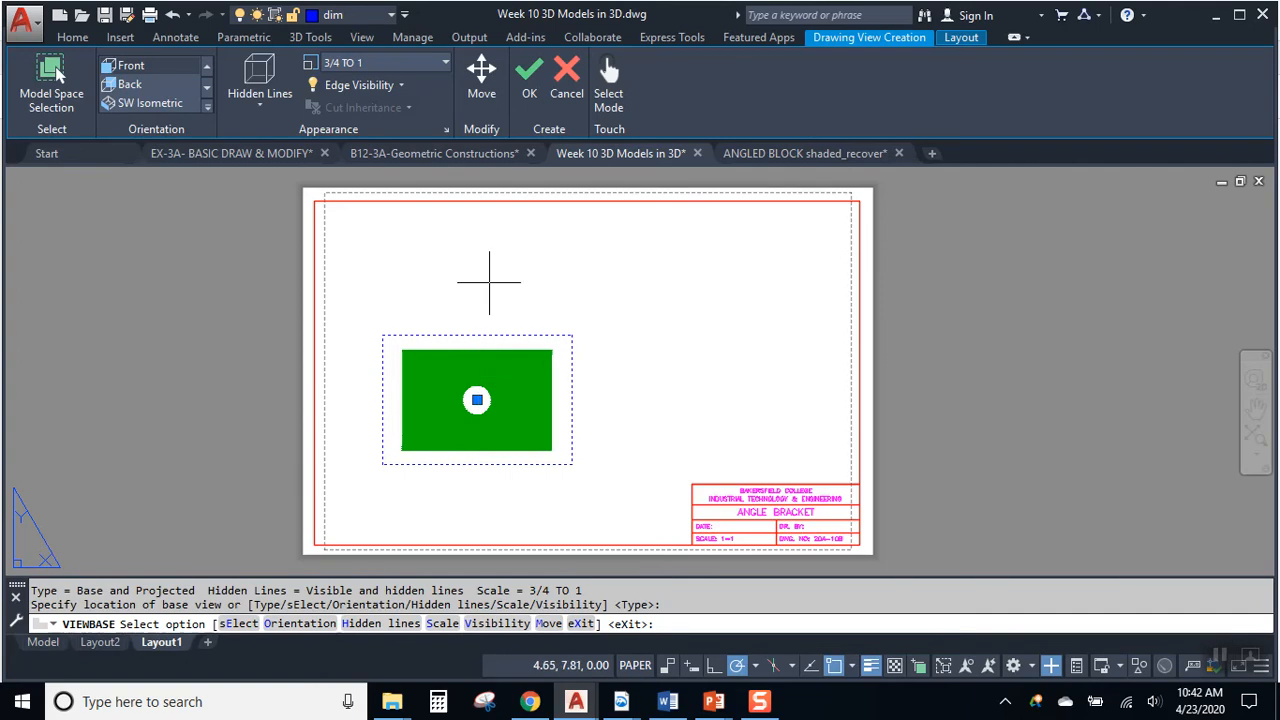
{"action": "key", "text": "Return"}
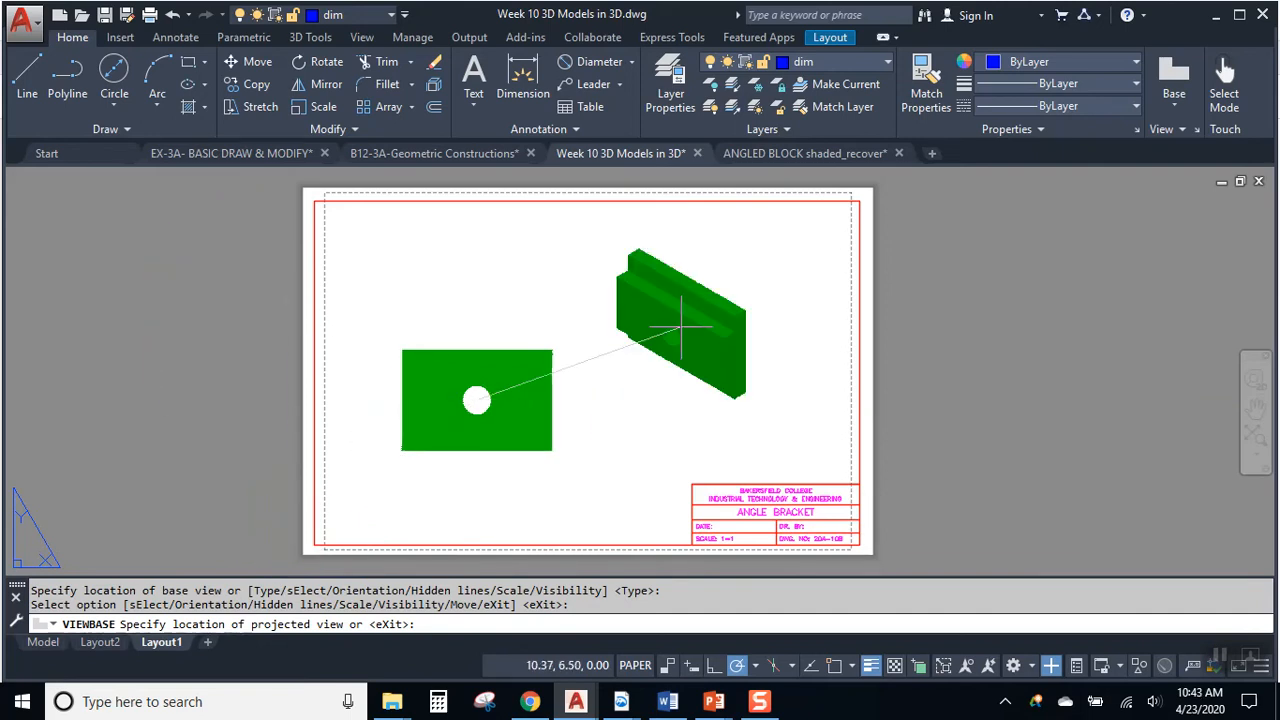
{"action": "key", "text": "Return"}
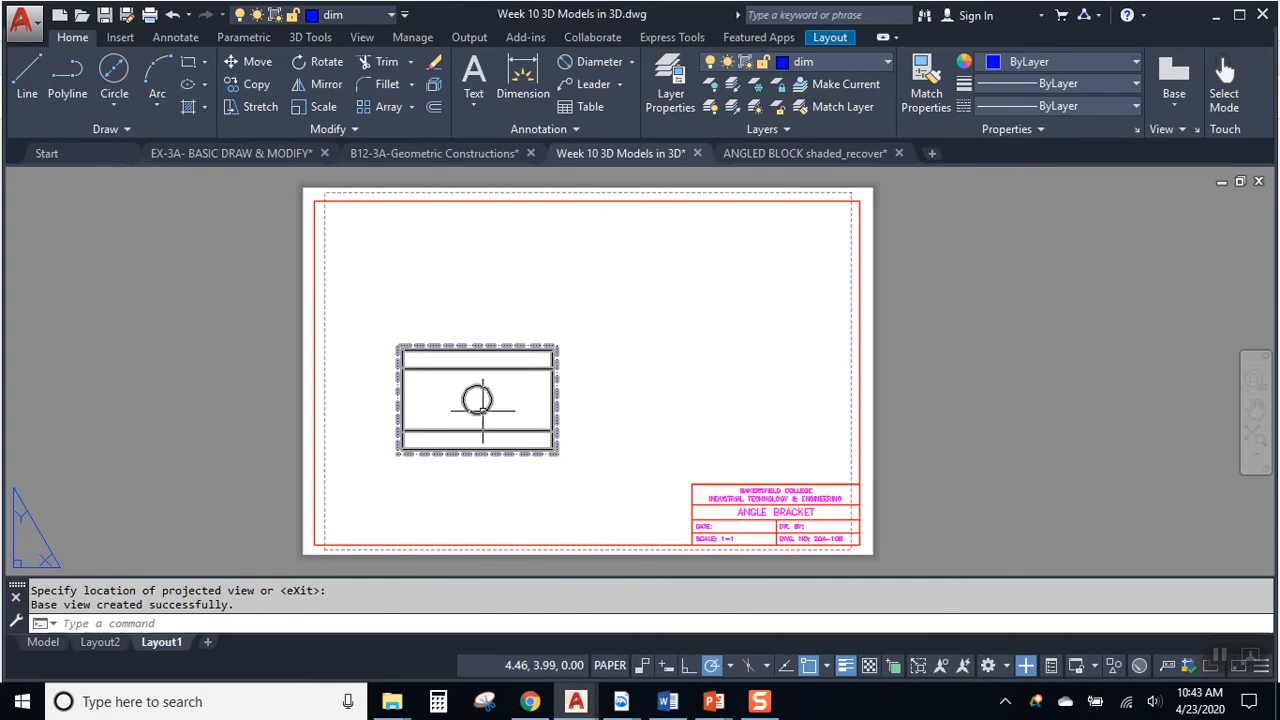
Project three views from the base view: a top view above it, a side view to its right, and an isometric view diagonally above right
{"action": "left_click", "coordinate": [542, 395]}
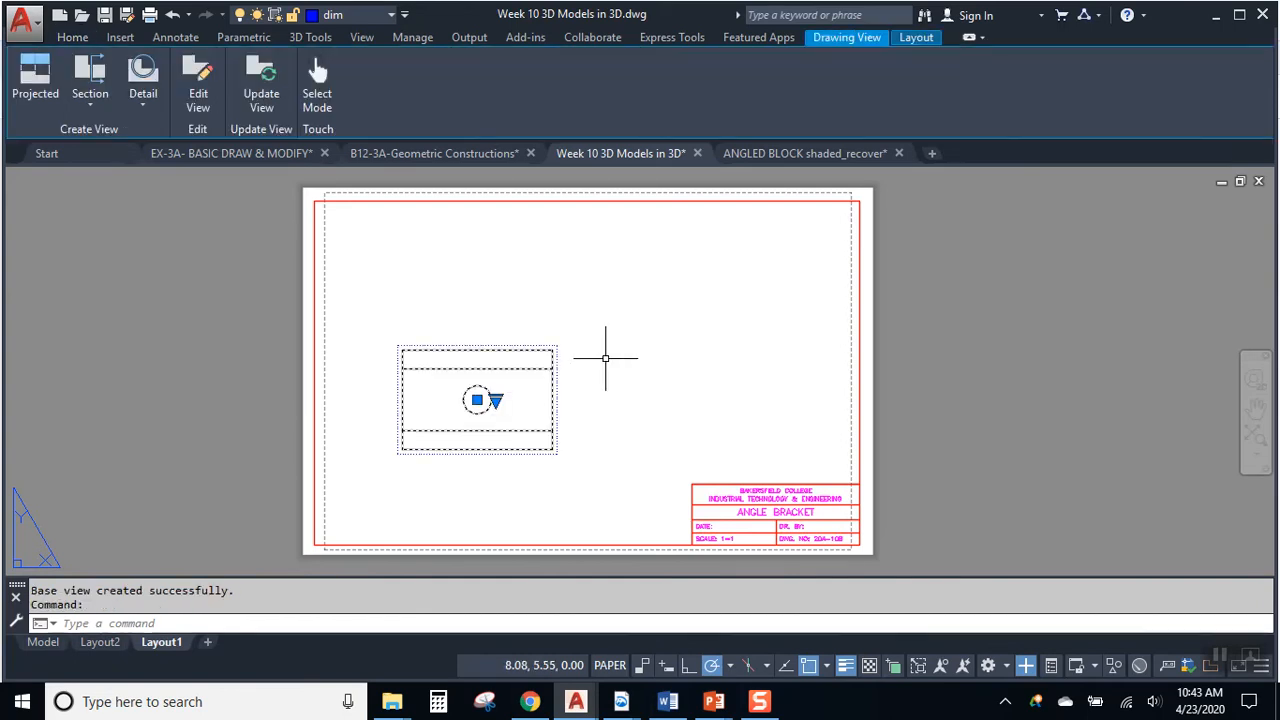
{"action": "key", "text": "Escape"}
{"action": "left_click", "coordinate": [515, 392]}
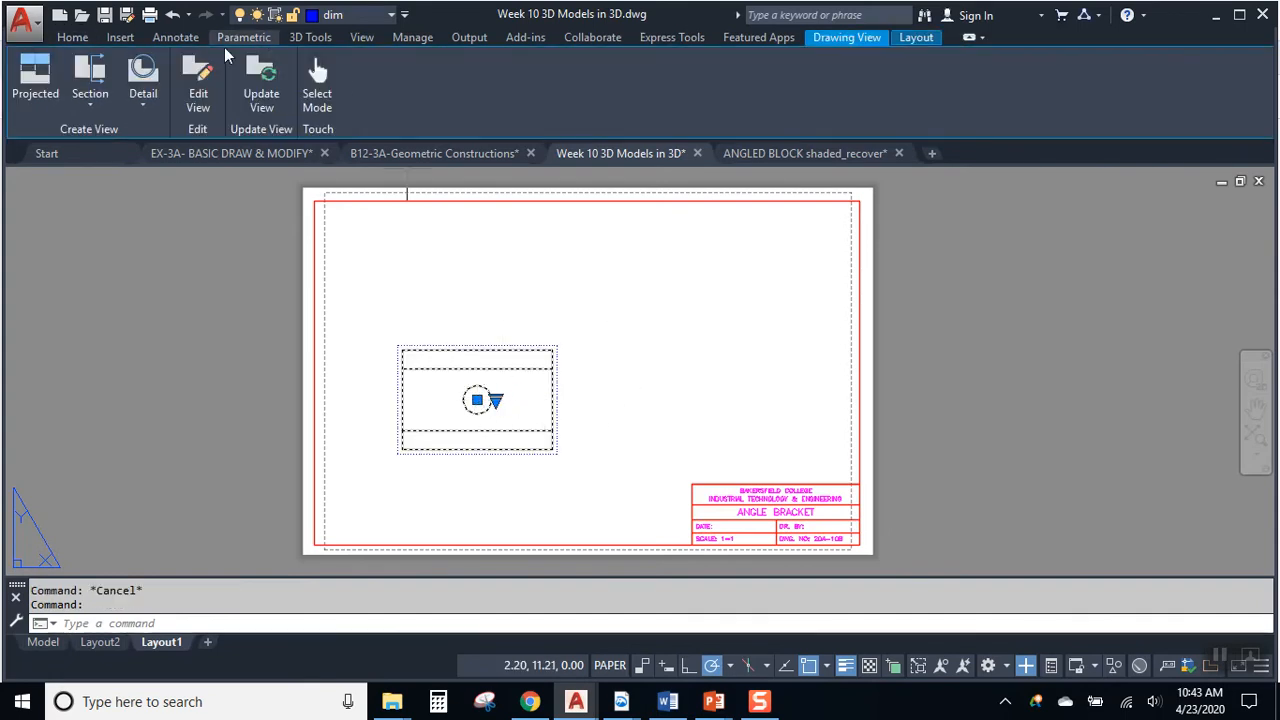
{"action": "left_click", "coordinate": [36, 85]}
{"action": "left_click", "coordinate": [466, 273]}
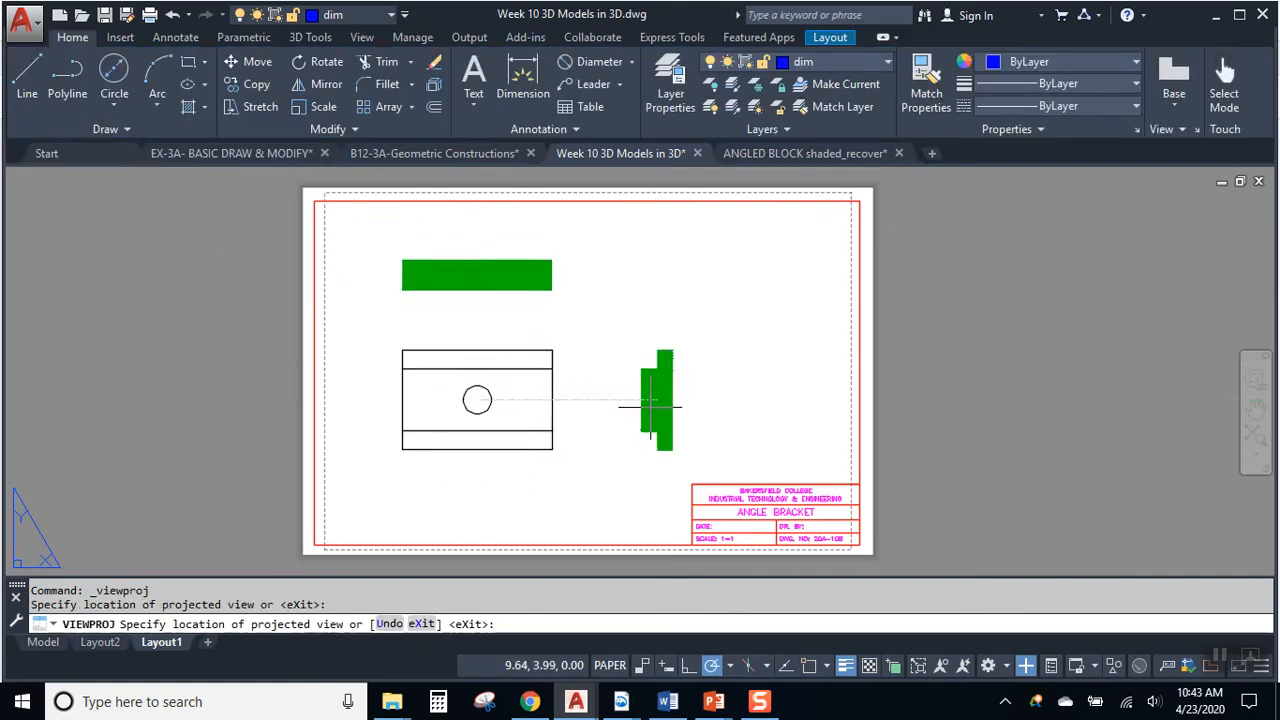
{"action": "left_click", "coordinate": [648, 405]}
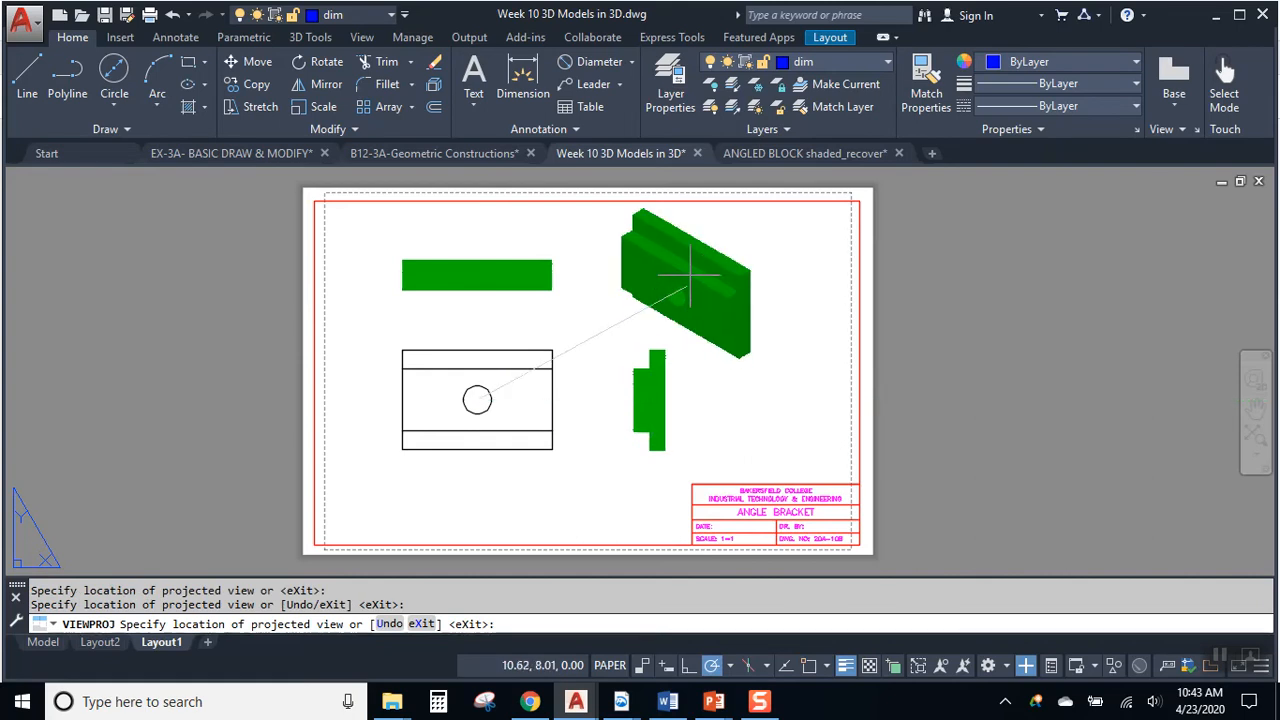
{"action": "left_click", "coordinate": [688, 262]}
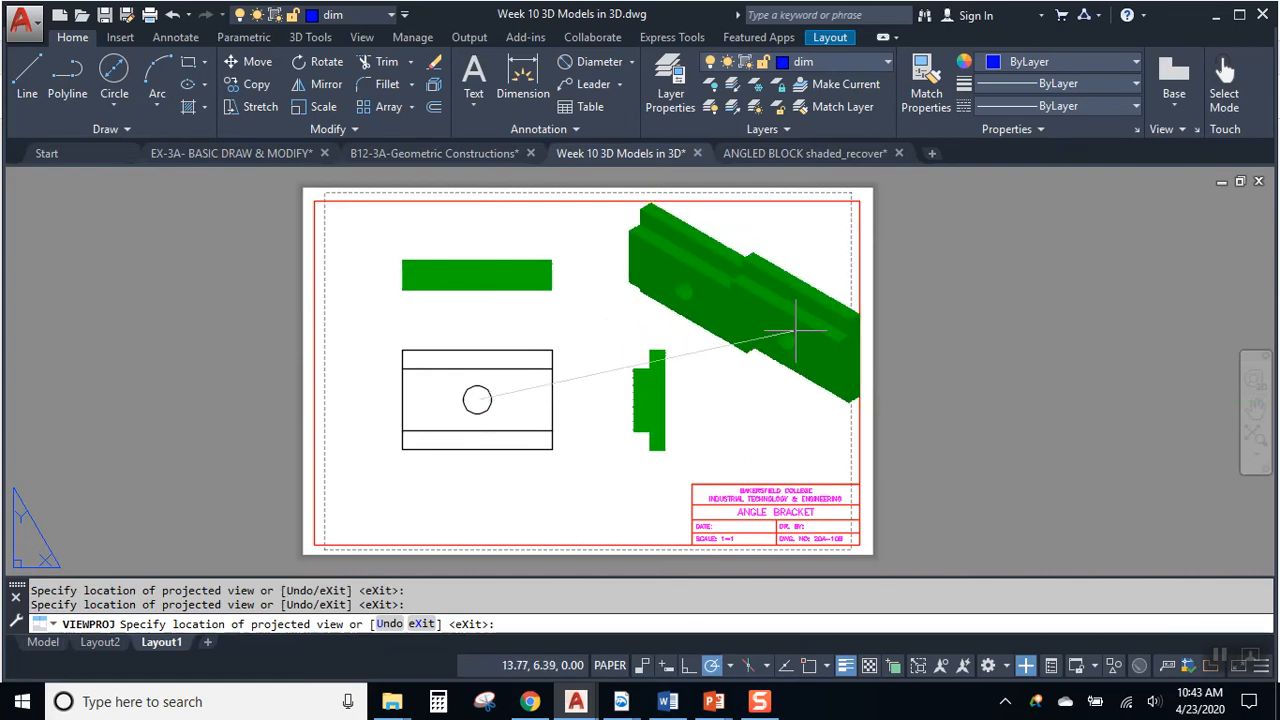
{"action": "key", "text": "Return"}
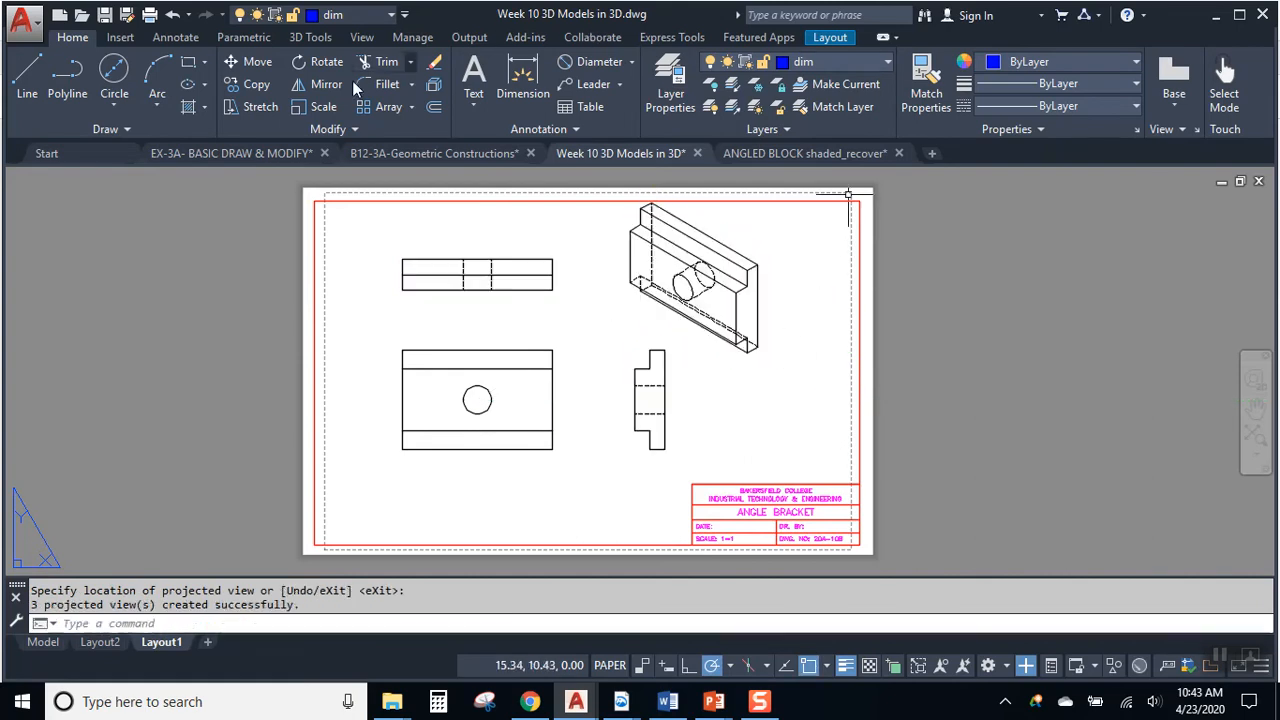
Move the isometric view horizontally to the right, toward the sheet's right border
{"action": "left_click", "coordinate": [753, 240]}
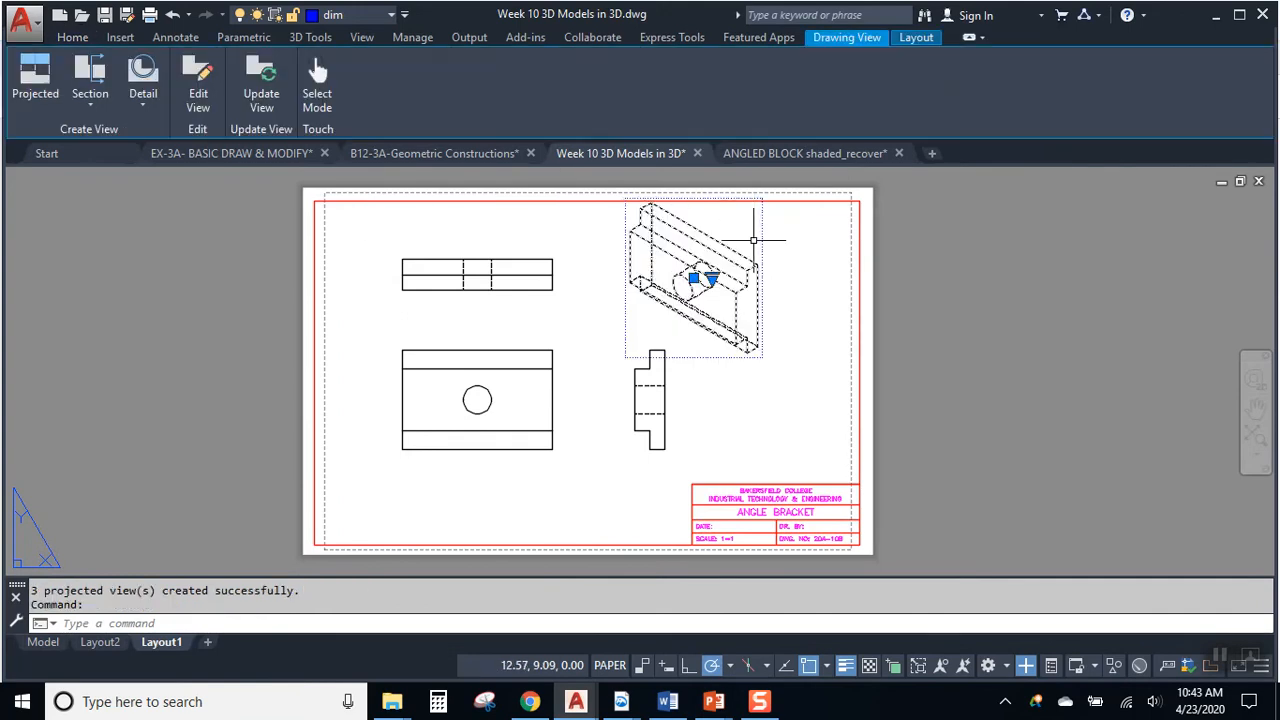
{"action": "left_click", "coordinate": [695, 279]}
{"action": "left_click", "coordinate": [776, 278]}
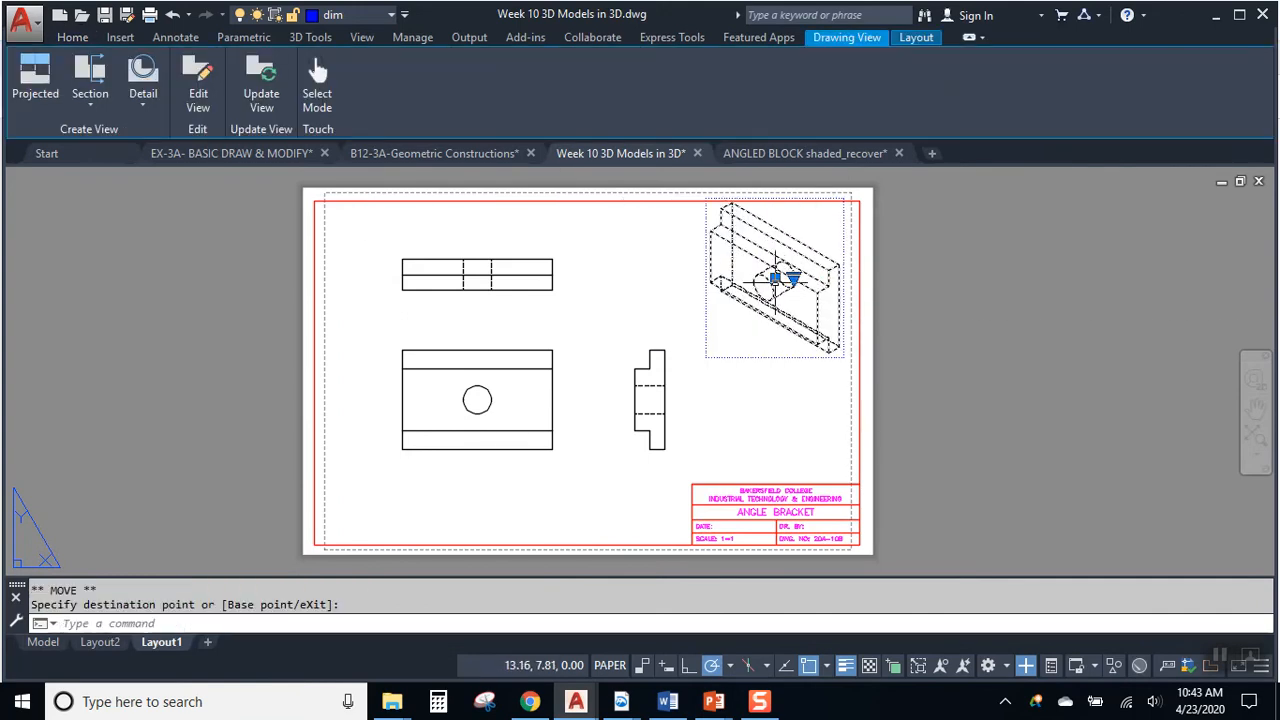
{"action": "key", "text": "Escape"}
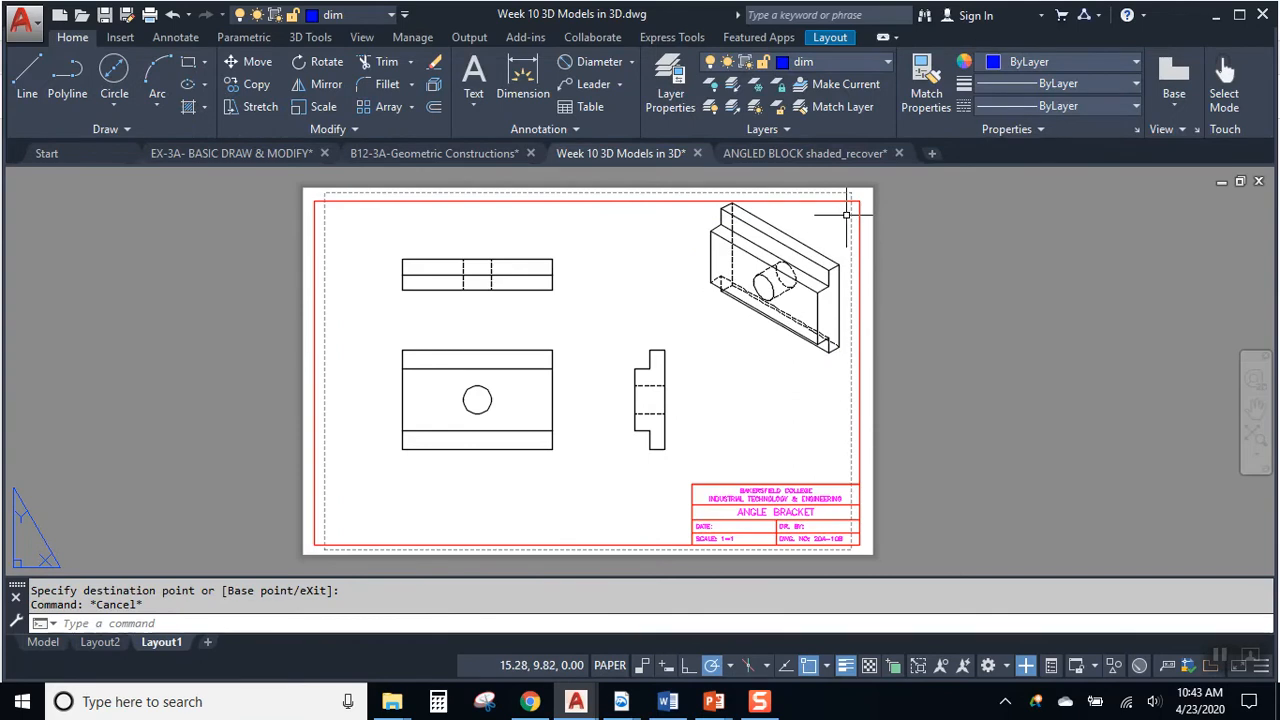
{"action": "scroll", "coordinate": [846, 214], "scroll_direction": "up", "scroll_amount": 2}
{"action": "middle_click_drag", "start_coordinate": [567, 362], "coordinate": [798, 247]}
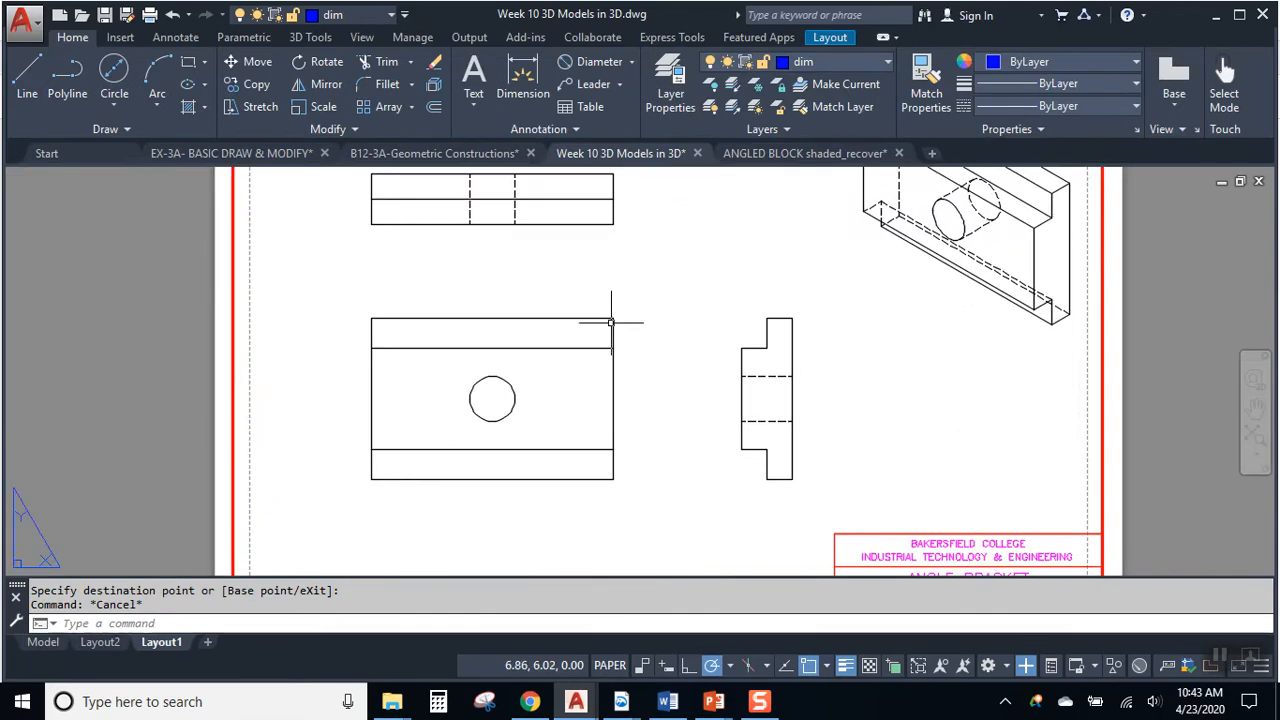
Edit the isometric view's appearance so it displays as shaded with visible lines
{"action": "scroll", "coordinate": [589, 354], "scroll_direction": "up", "scroll_amount": 4}
{"action": "scroll", "coordinate": [537, 409], "scroll_direction": "down", "scroll_amount": 2}
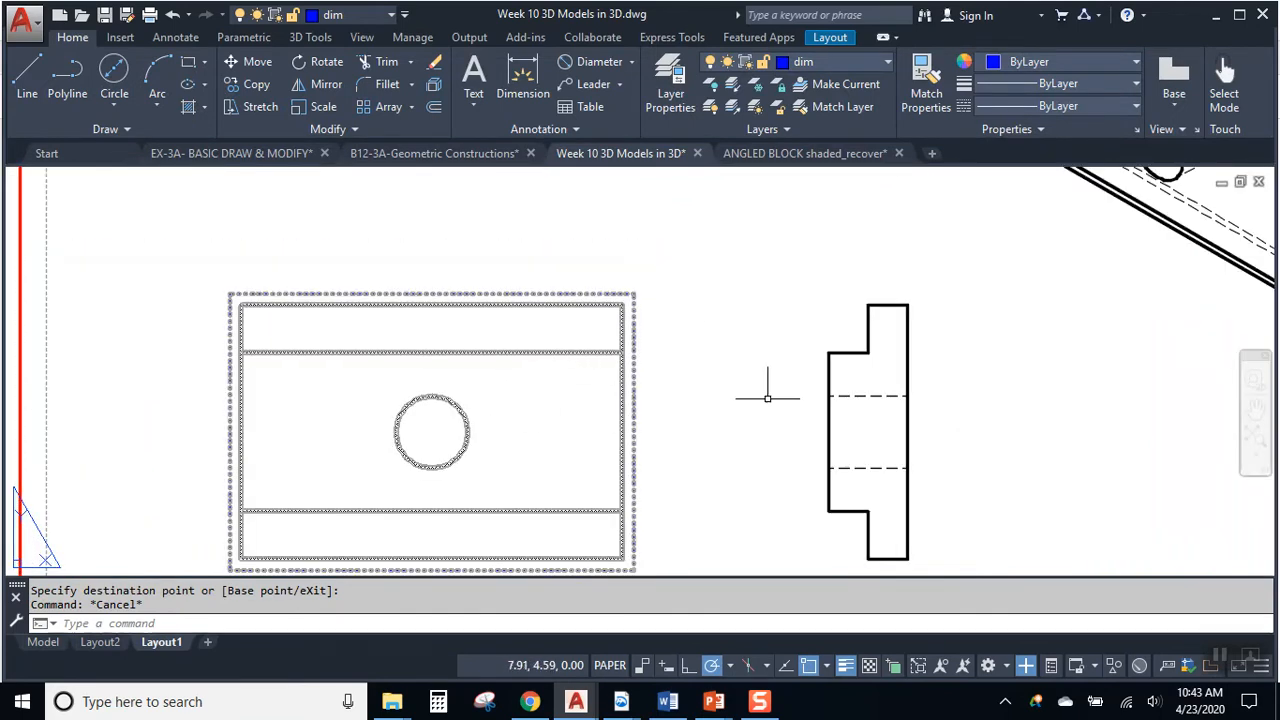
{"action": "middle_click_drag", "start_coordinate": [474, 204], "coordinate": [503, 394]}
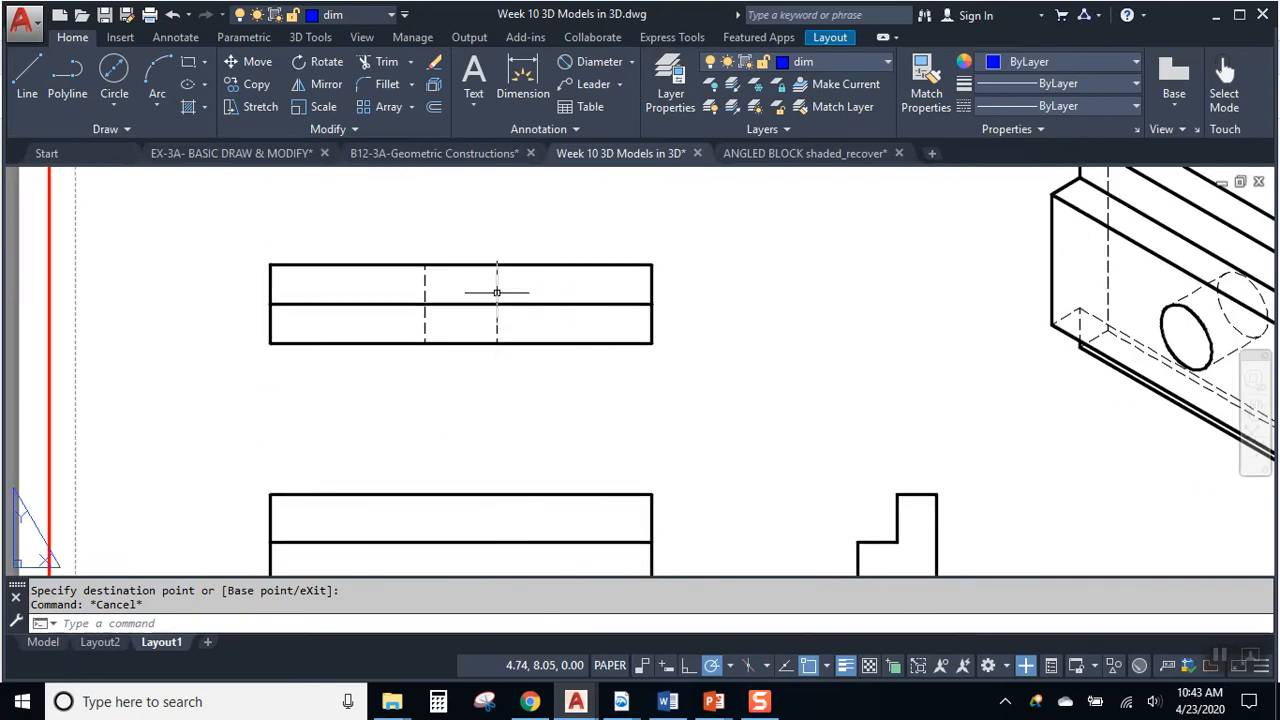
{"action": "middle_click_drag", "start_coordinate": [868, 354], "coordinate": [522, 383]}
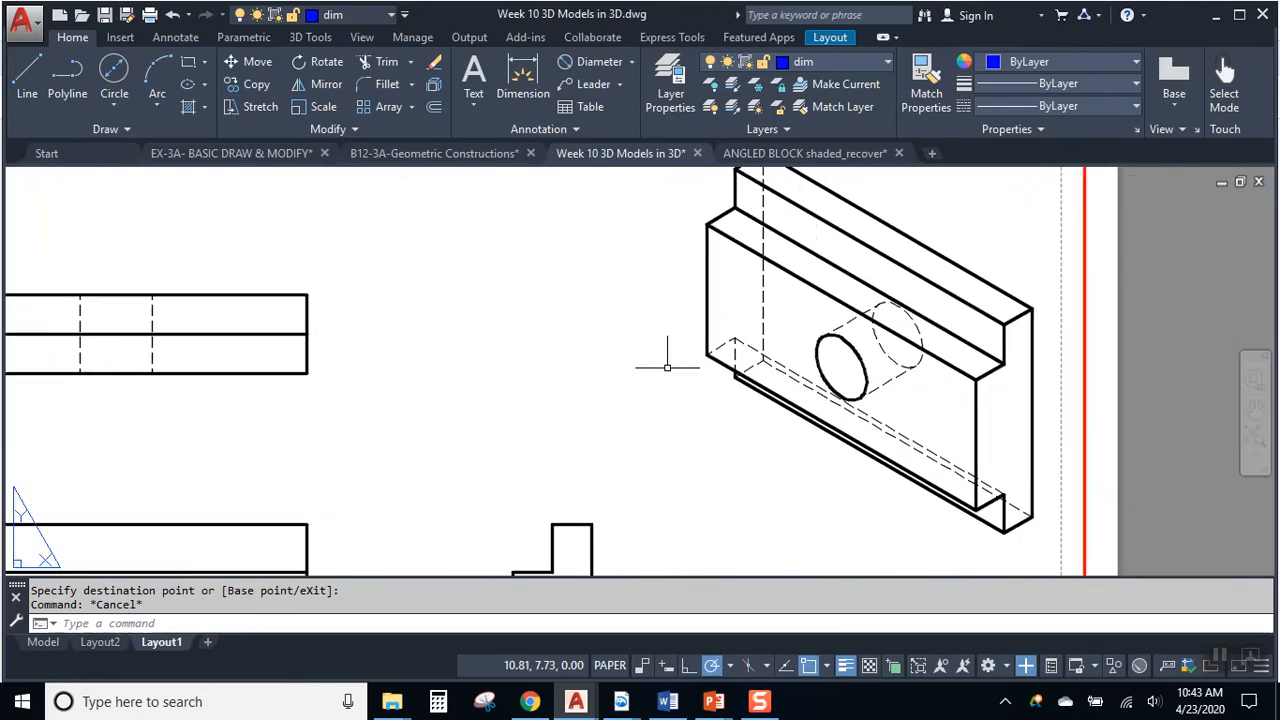
{"action": "middle_click_drag", "start_coordinate": [785, 305], "coordinate": [696, 336]}
{"action": "left_click", "coordinate": [714, 322]}
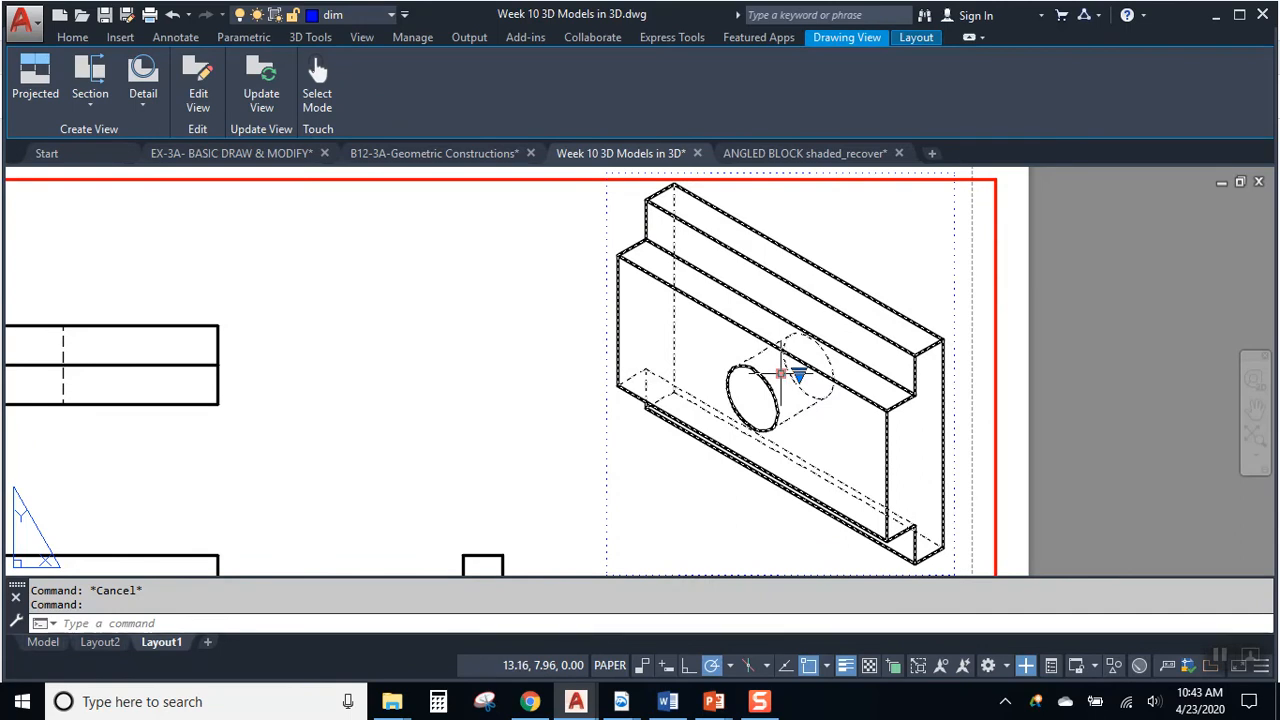
{"action": "left_click", "coordinate": [200, 82]}
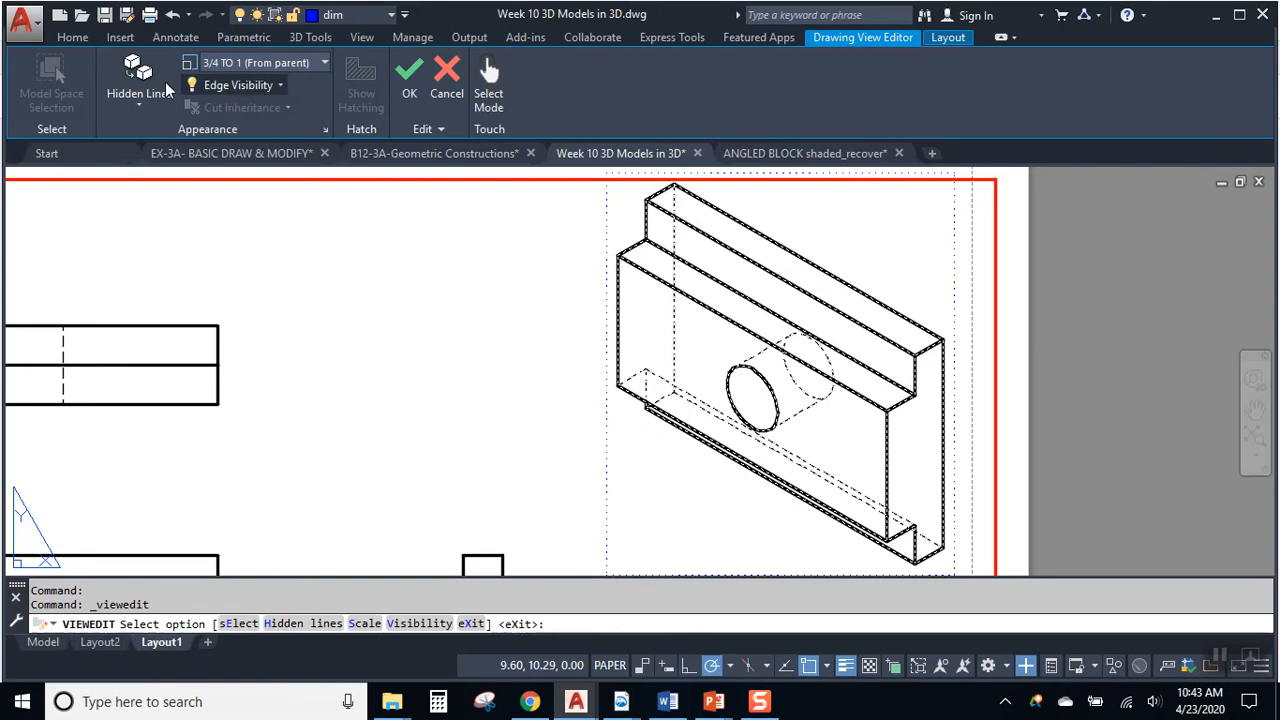
{"action": "left_click", "coordinate": [145, 96]}
{"action": "left_click", "coordinate": [113, 175]}
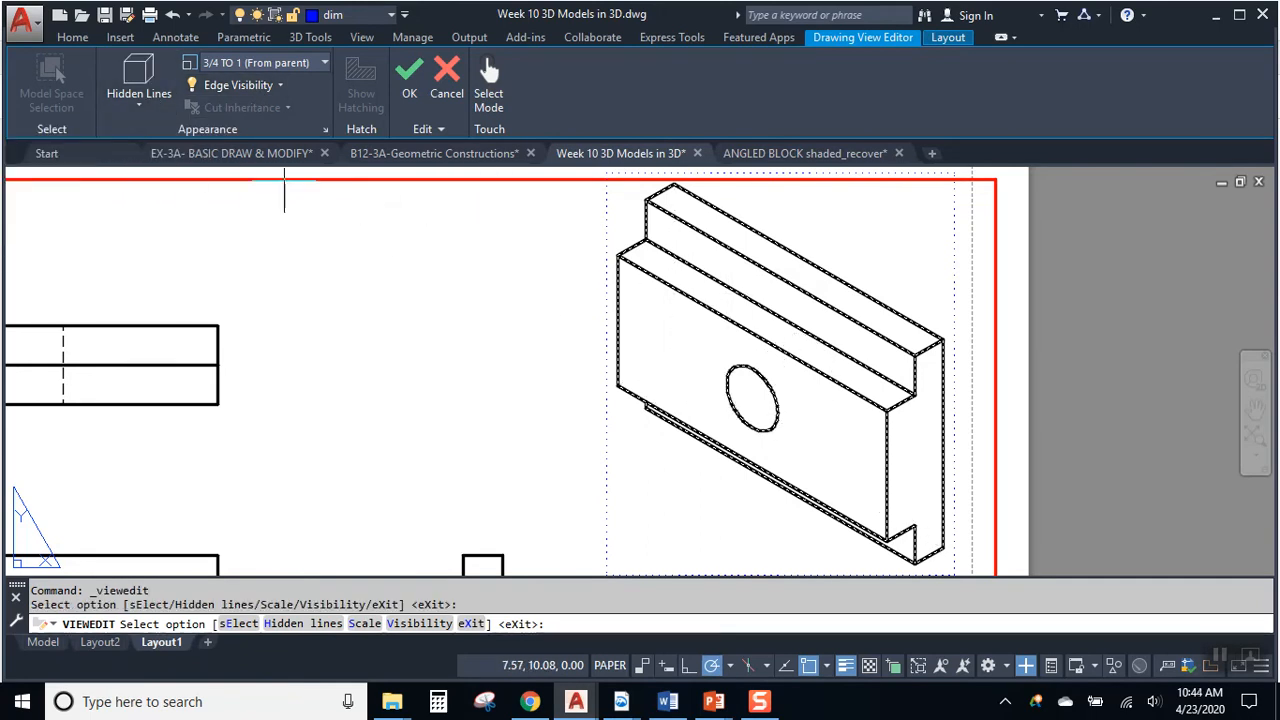
{"action": "left_click", "coordinate": [126, 98]}
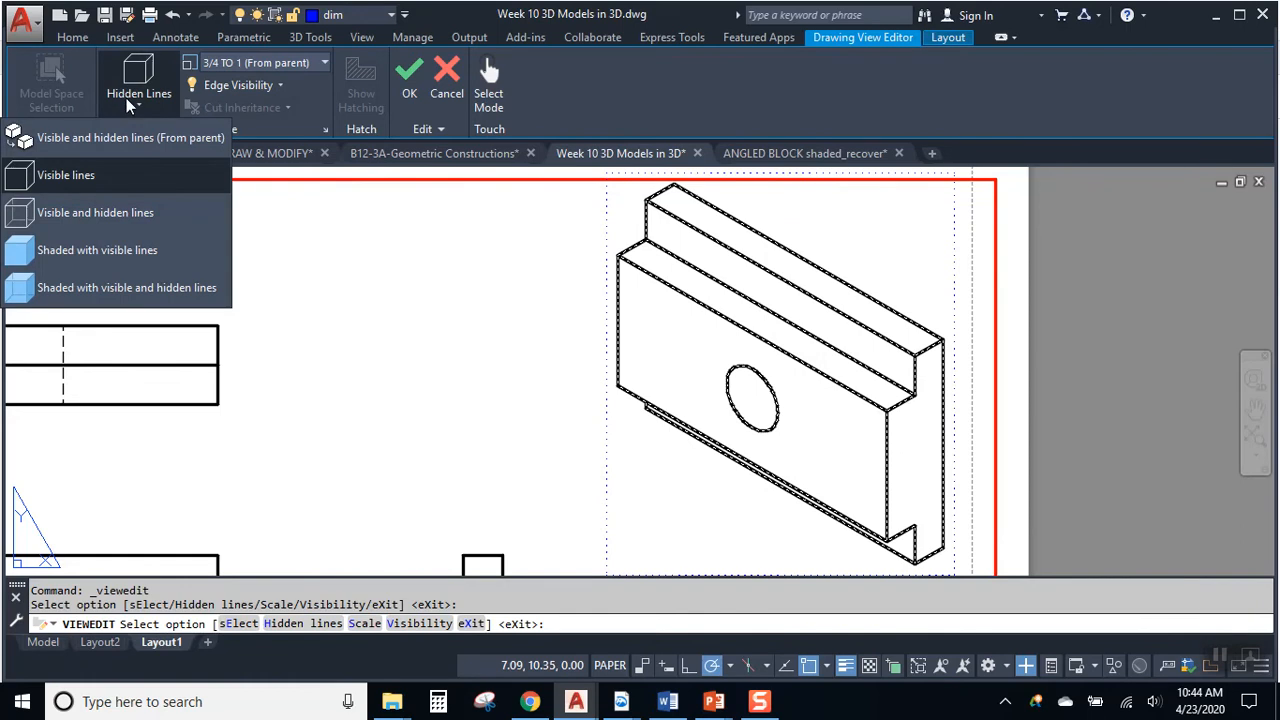
{"action": "left_click", "coordinate": [117, 250]}
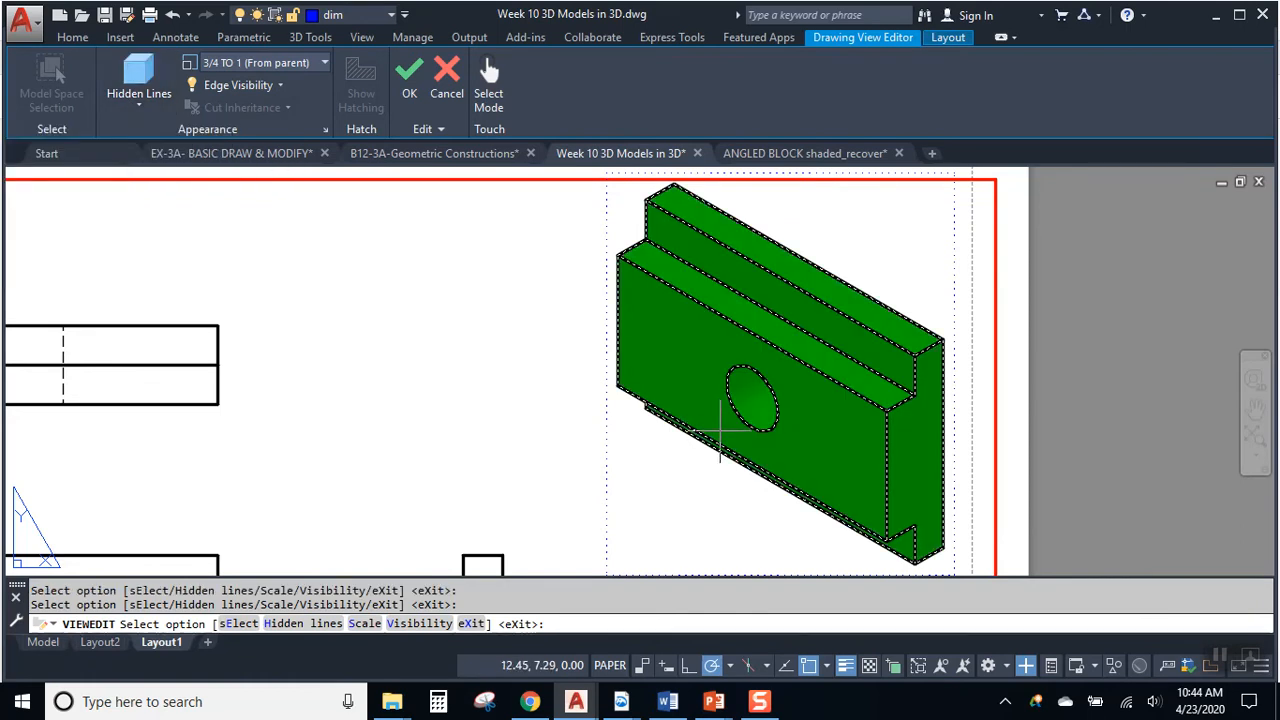
{"action": "key", "text": "Escape"}
{"action": "key", "text": "Escape"}
Set the shaded isometric view's scale to 1:2
{"action": "scroll", "coordinate": [771, 425], "scroll_direction": "down", "scroll_amount": 4}
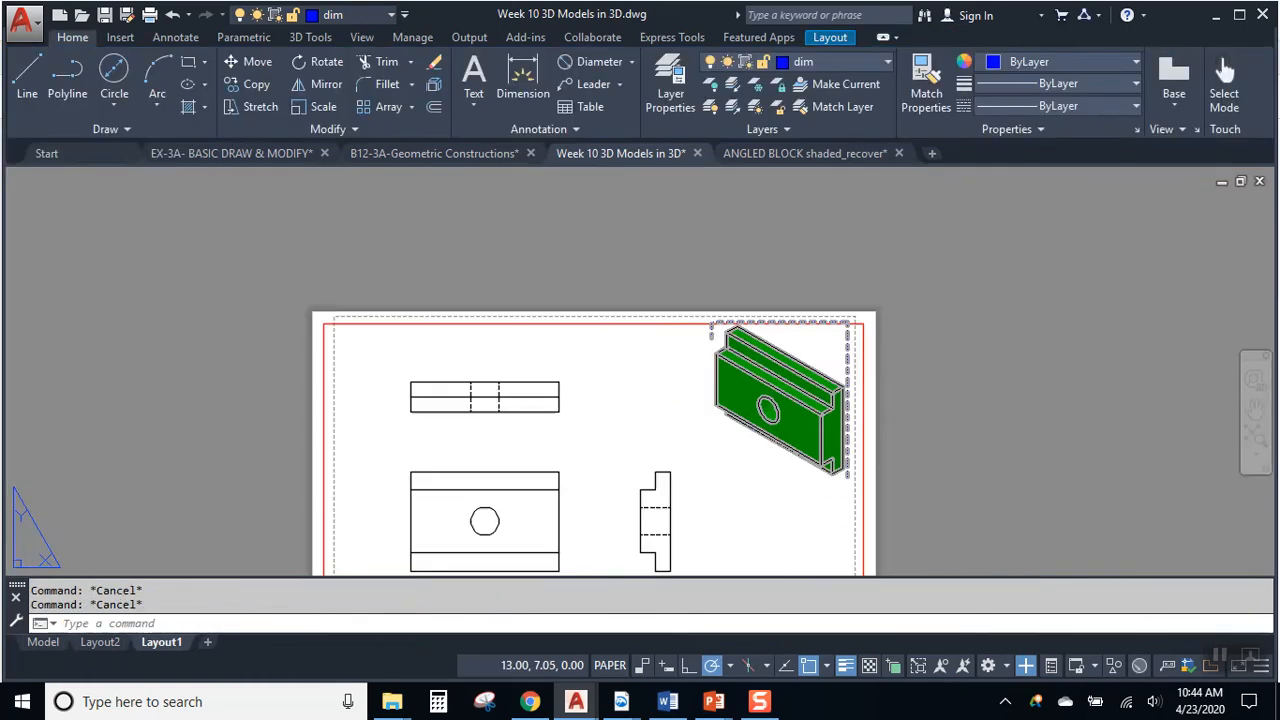
{"action": "scroll", "coordinate": [700, 410], "scroll_direction": "down", "scroll_amount": 3}
{"action": "scroll", "coordinate": [657, 400], "scroll_direction": "up", "scroll_amount": 6}
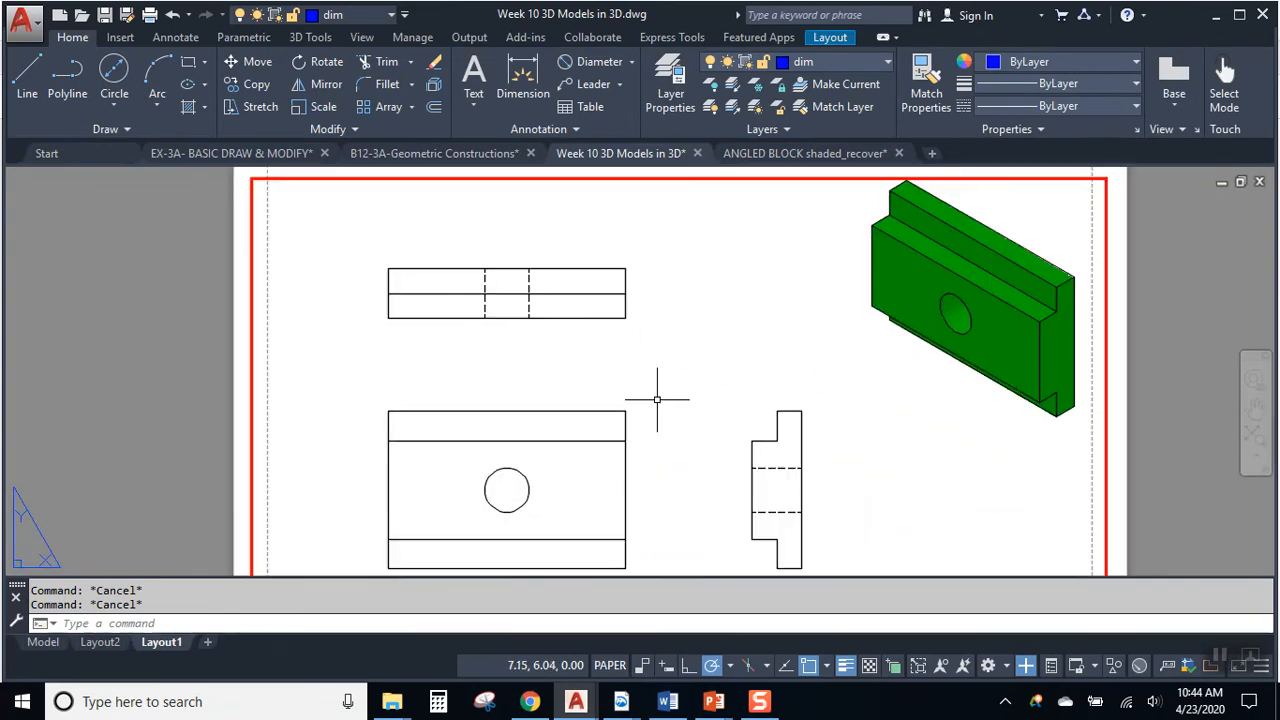
{"action": "left_click", "coordinate": [933, 290]}
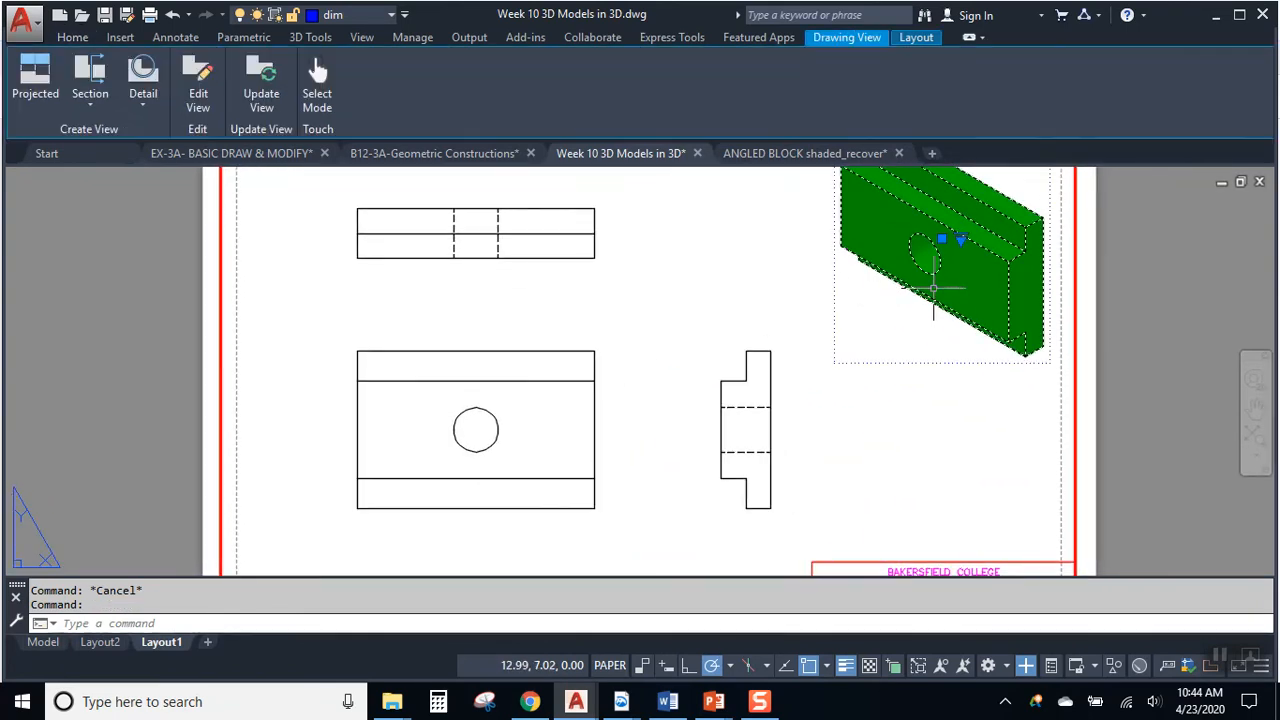
{"action": "left_click", "coordinate": [962, 242]}
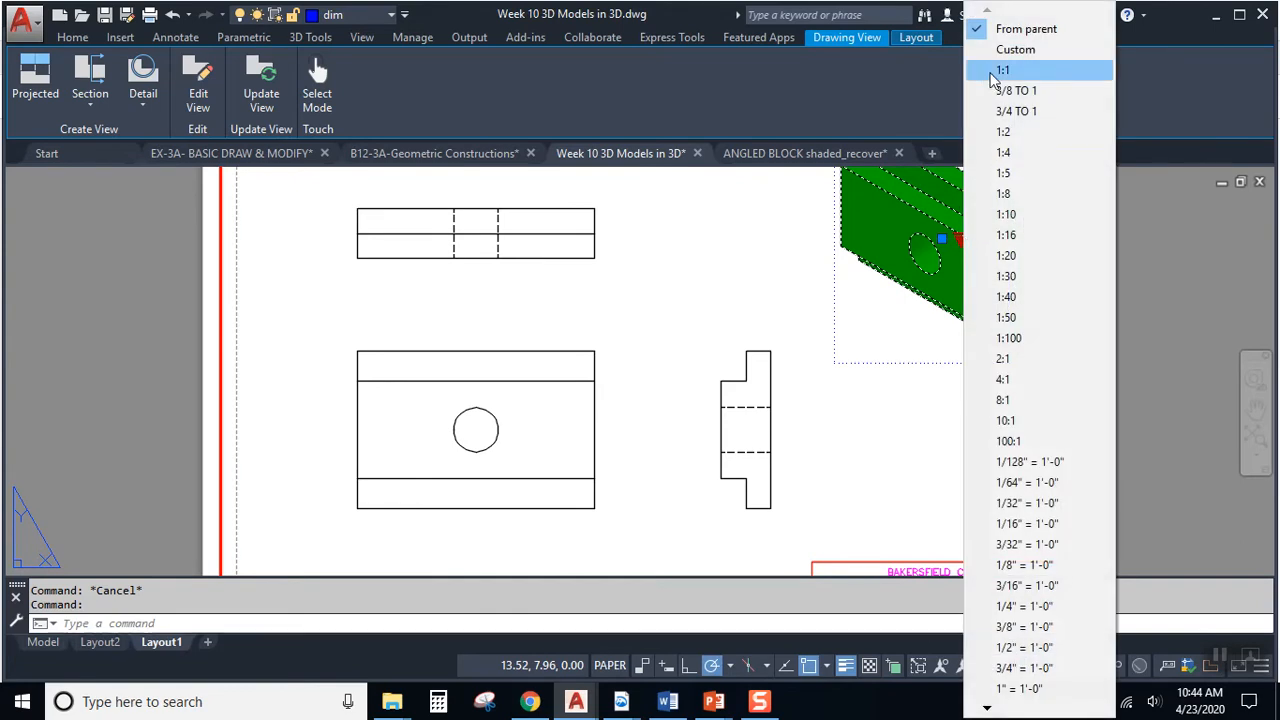
{"action": "left_click", "coordinate": [1003, 132]}
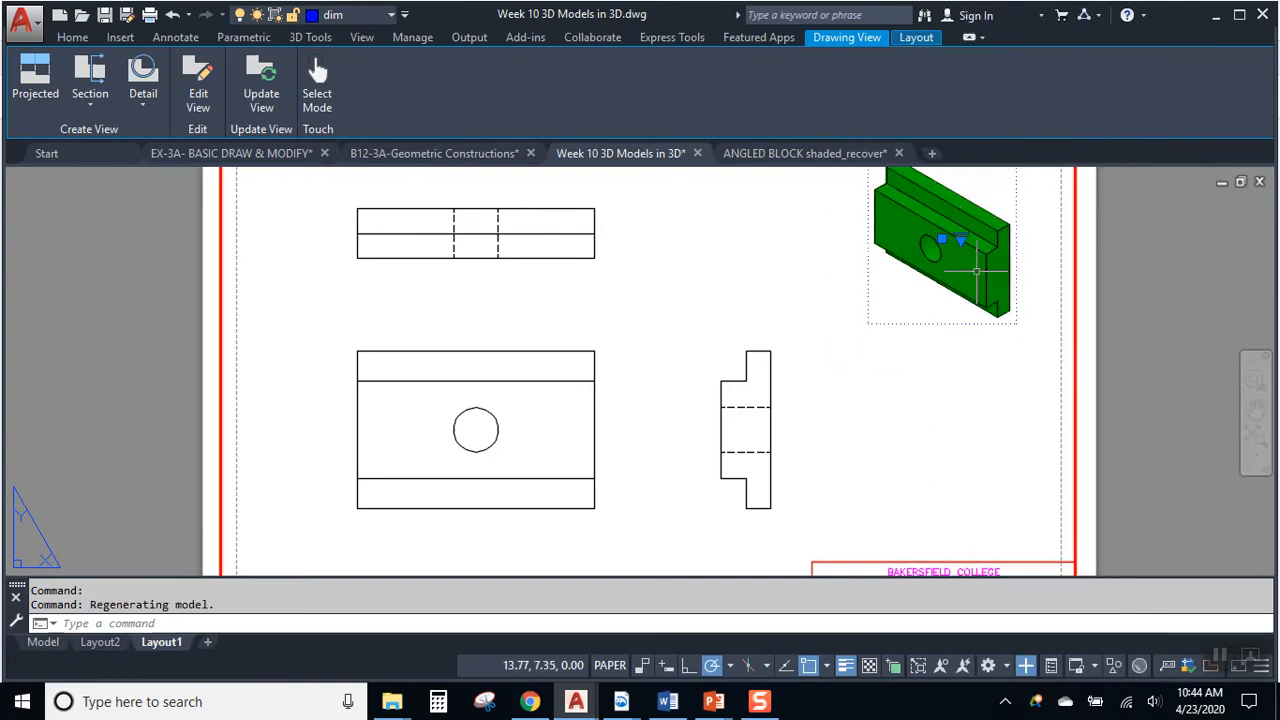
{"action": "middle_click_drag", "start_coordinate": [965, 323], "coordinate": [938, 340]}
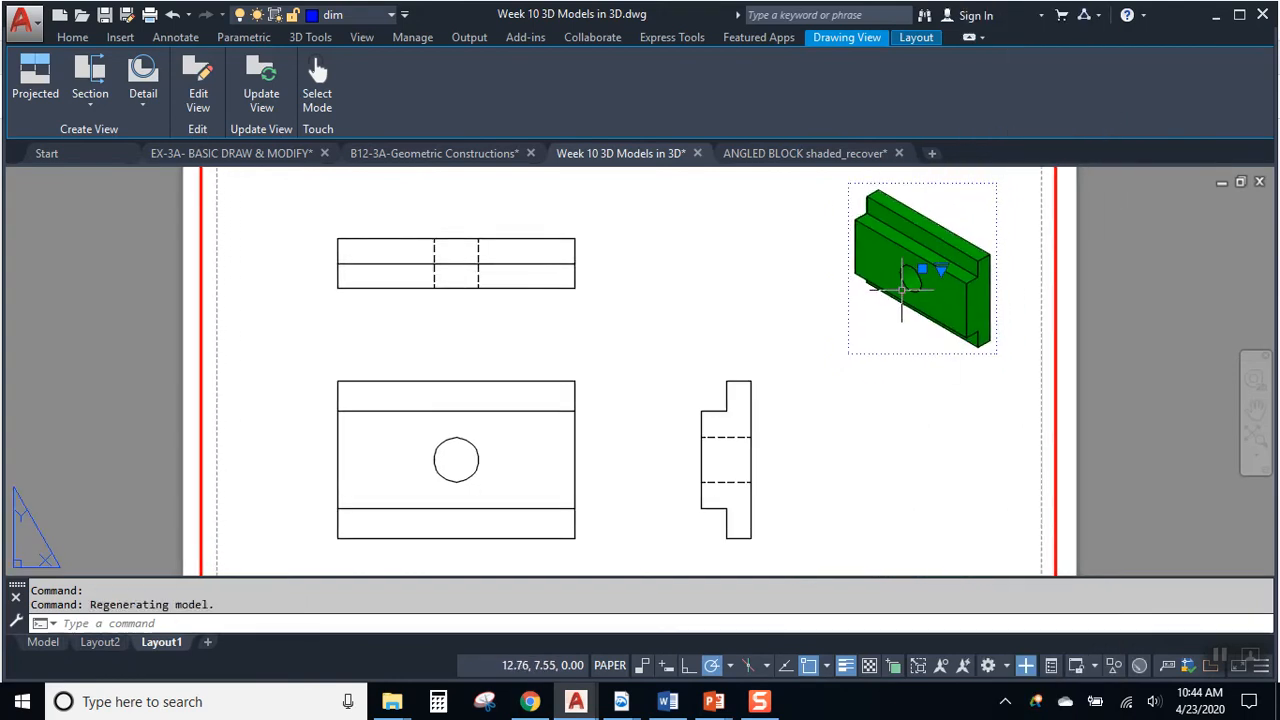
{"action": "key", "text": "Escape"}
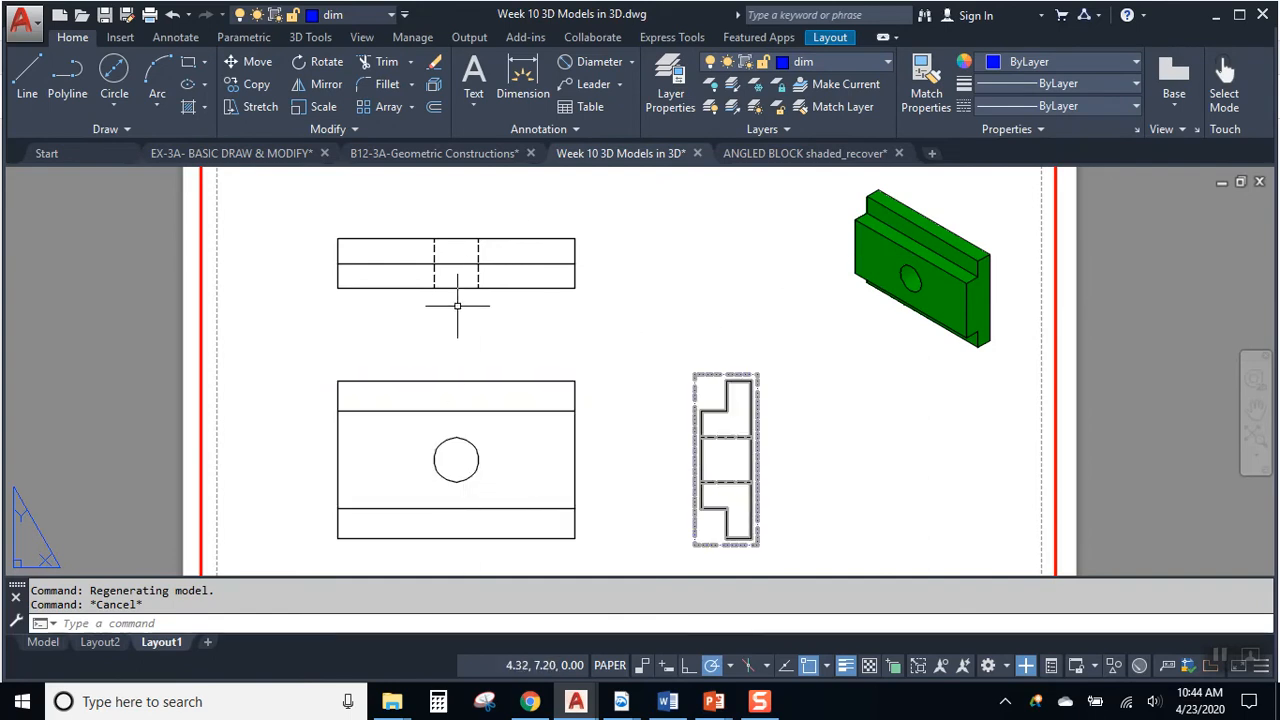
{"action": "key", "text": "Escape"}
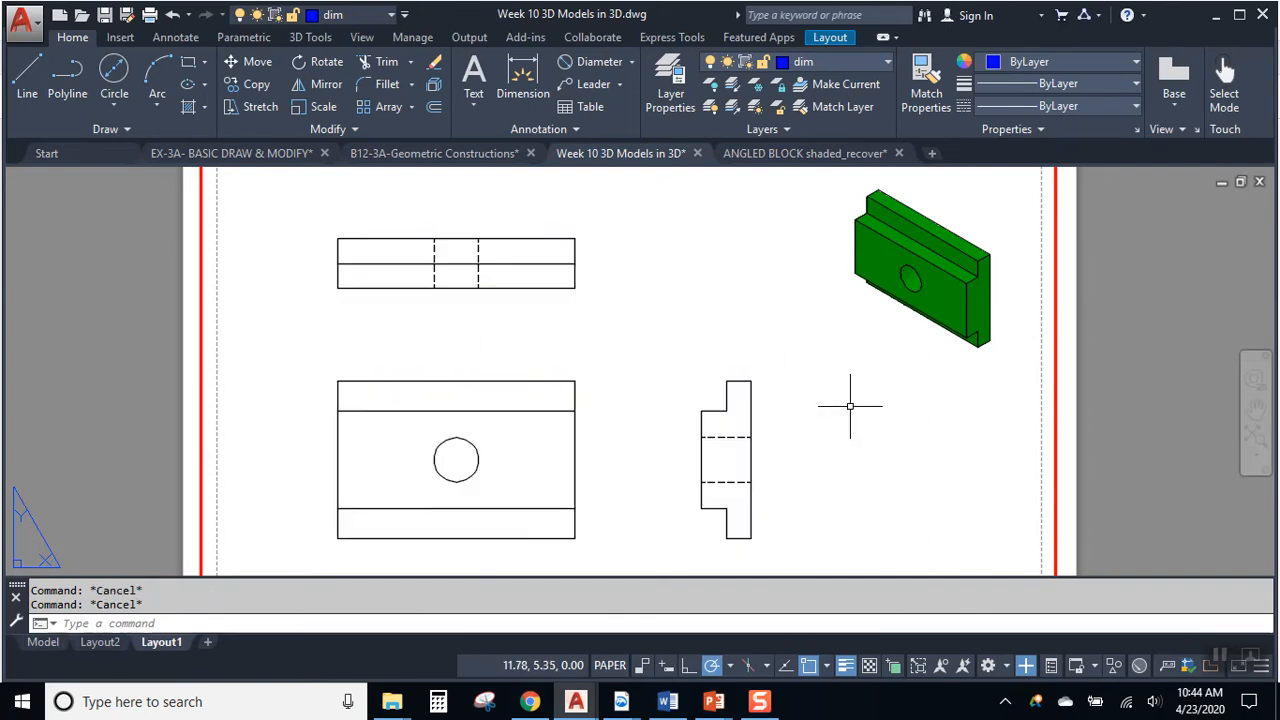
Switch to the class pack PDF in Acrobat Reader, examine the CLAMP BLOCK drawing's dimensions and centerlines, and return to AutoCAD
{"action": "middle_click_drag", "start_coordinate": [846, 443], "coordinate": [880, 416]}
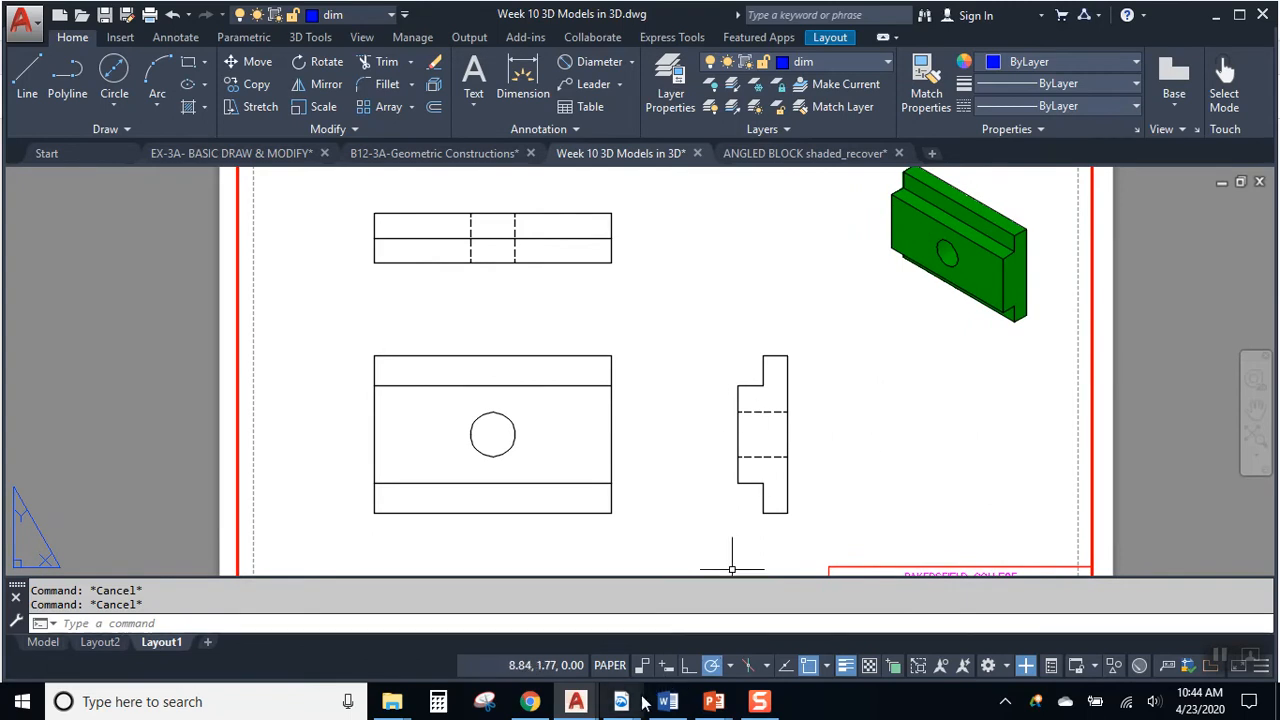
{"action": "mouse_move", "coordinate": [628, 700]}
{"action": "left_click", "coordinate": [696, 626]}
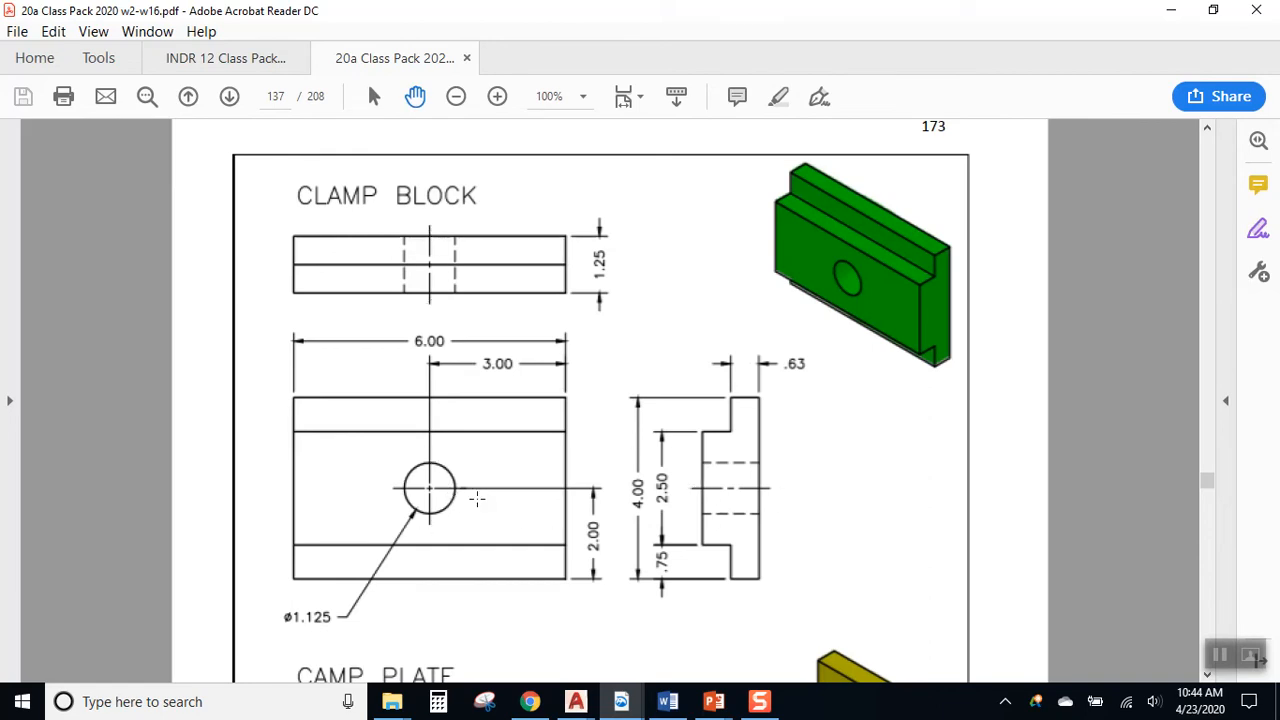
{"action": "left_click", "coordinate": [1170, 12]}
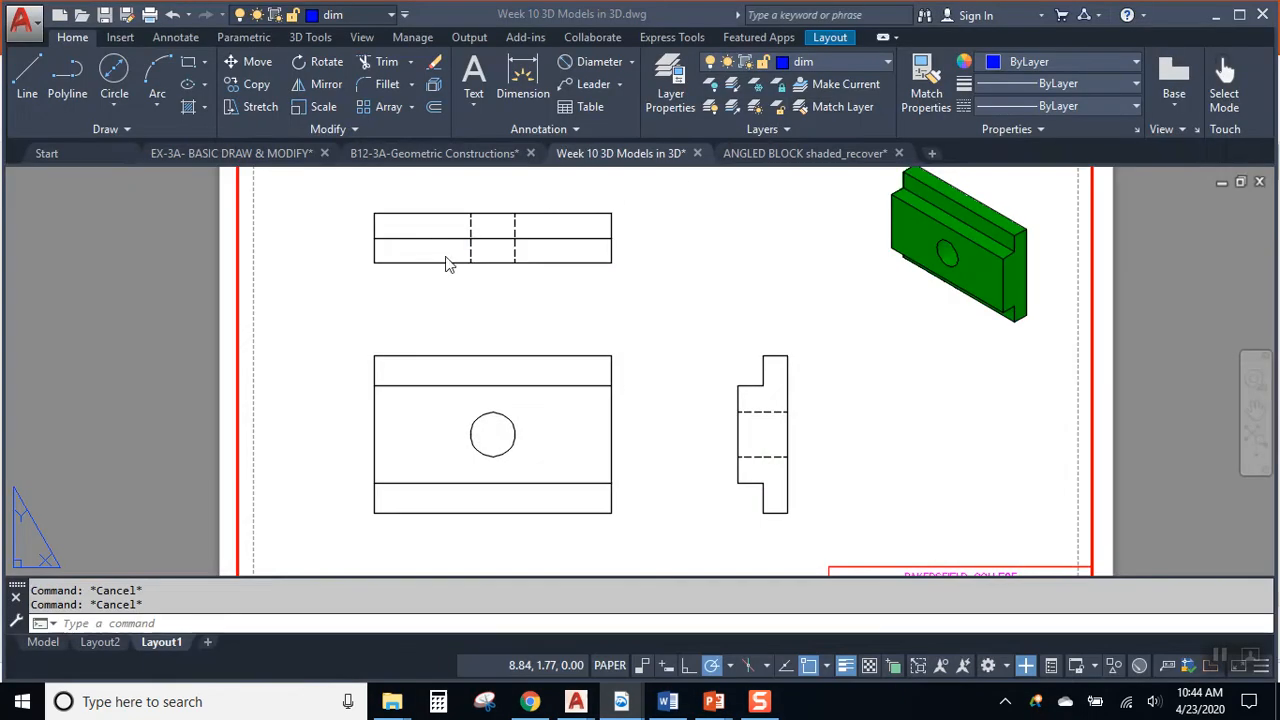
Make center the current layer and add a centerline between the hole's two hidden lines in the top view
{"action": "left_click", "coordinate": [178, 38]}
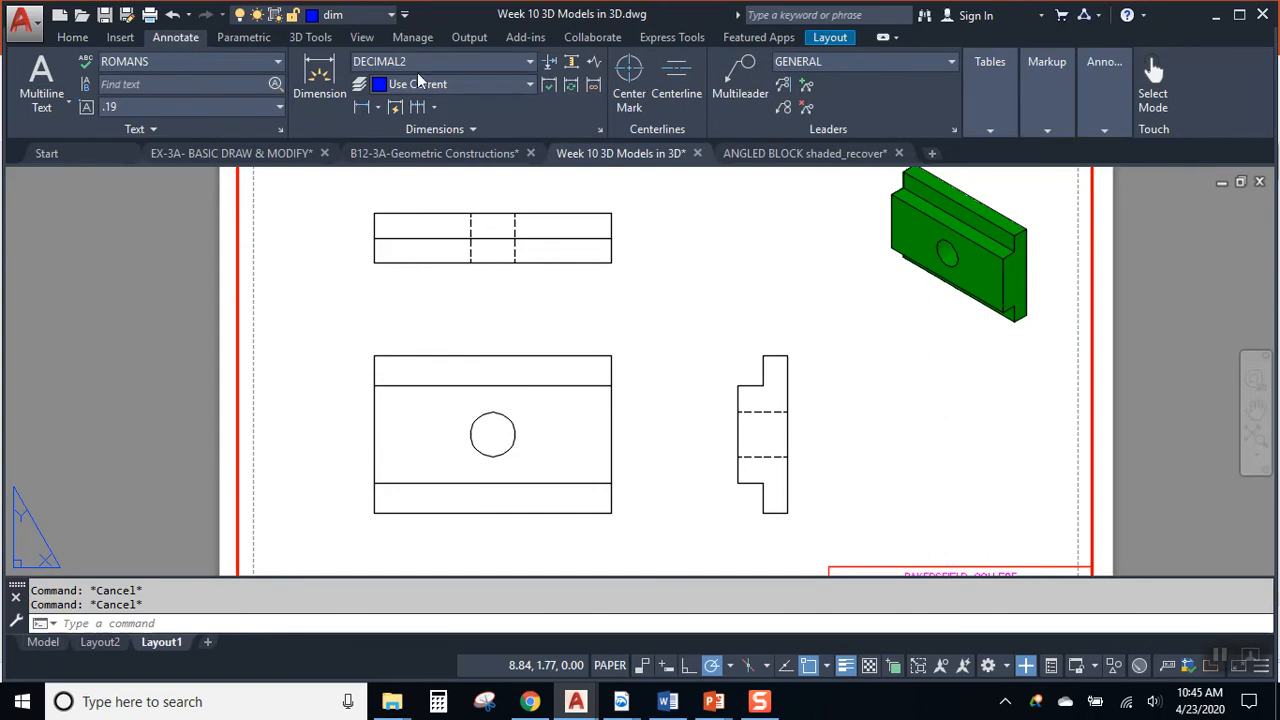
{"action": "left_click", "coordinate": [349, 16]}
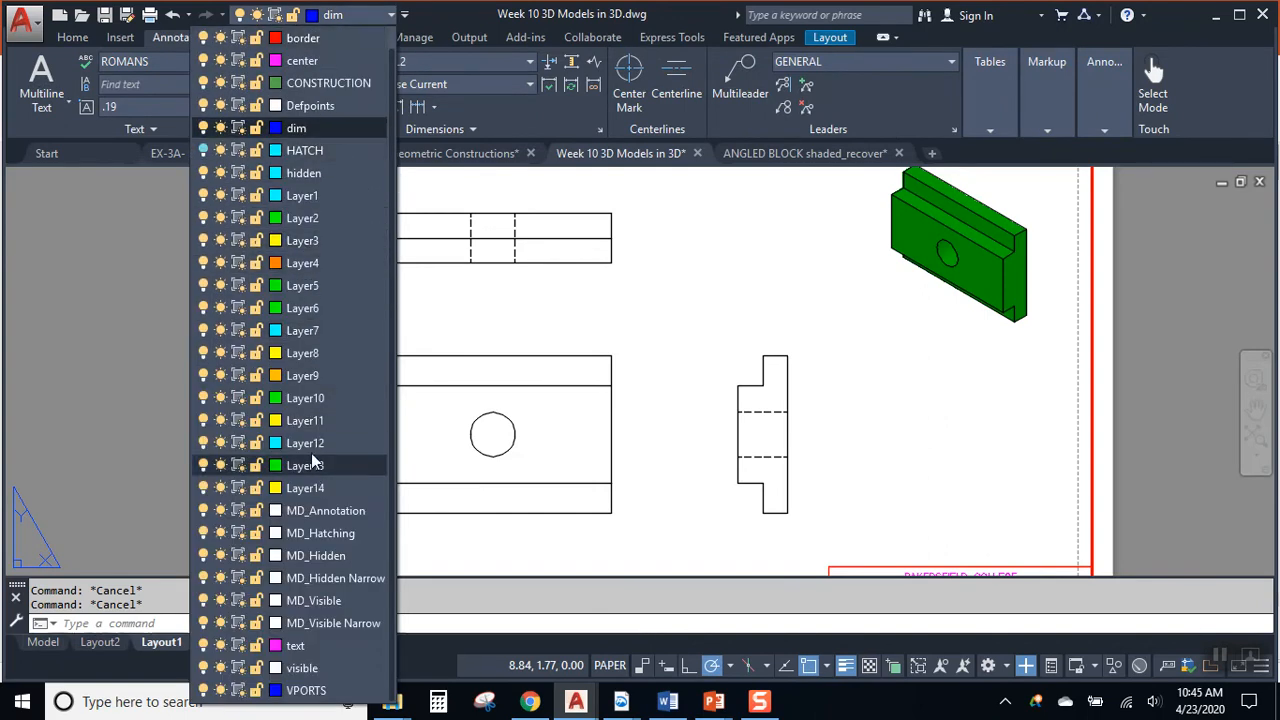
{"action": "left_click", "coordinate": [305, 61]}
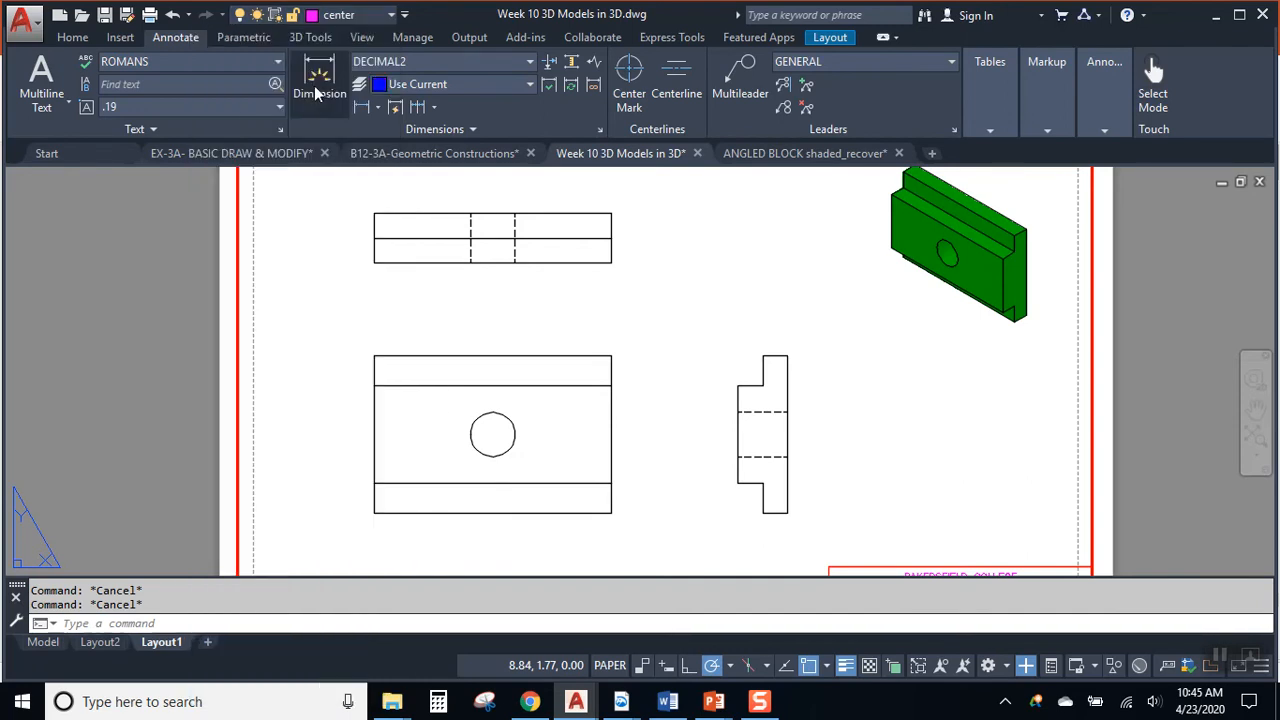
{"action": "left_click", "coordinate": [676, 78]}
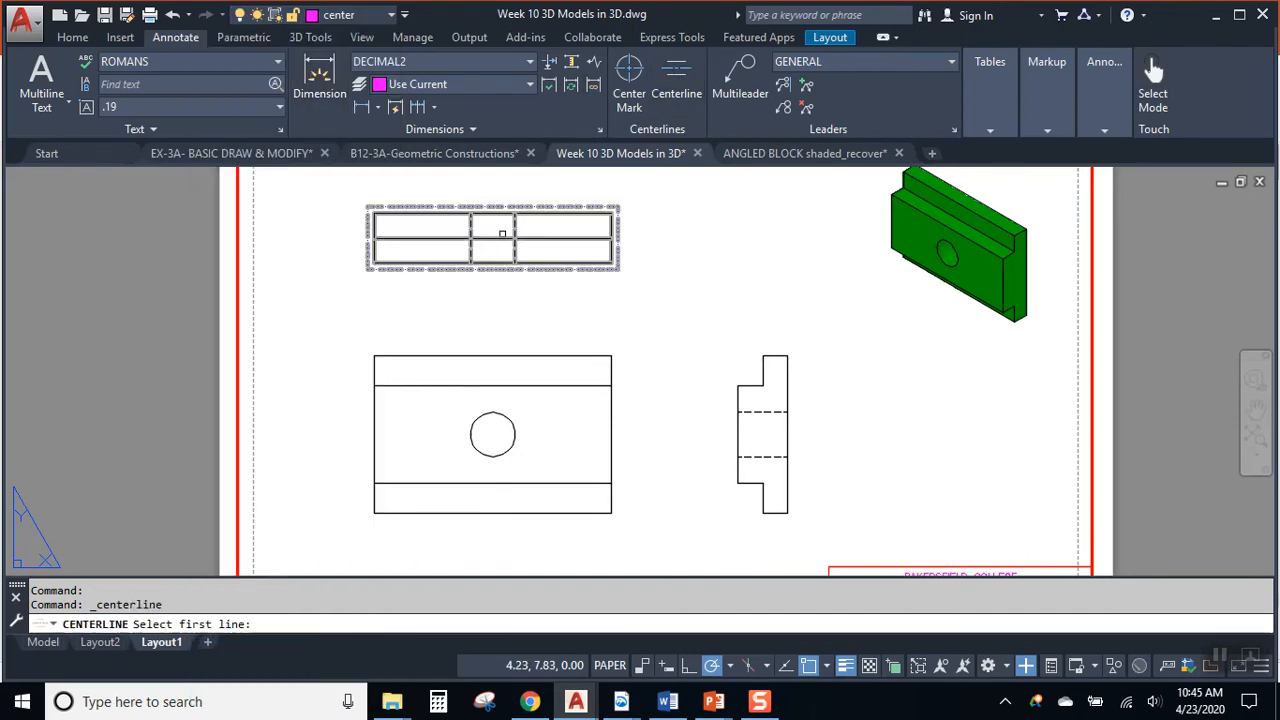
{"action": "scroll", "coordinate": [483, 254], "scroll_direction": "up", "scroll_amount": 5}
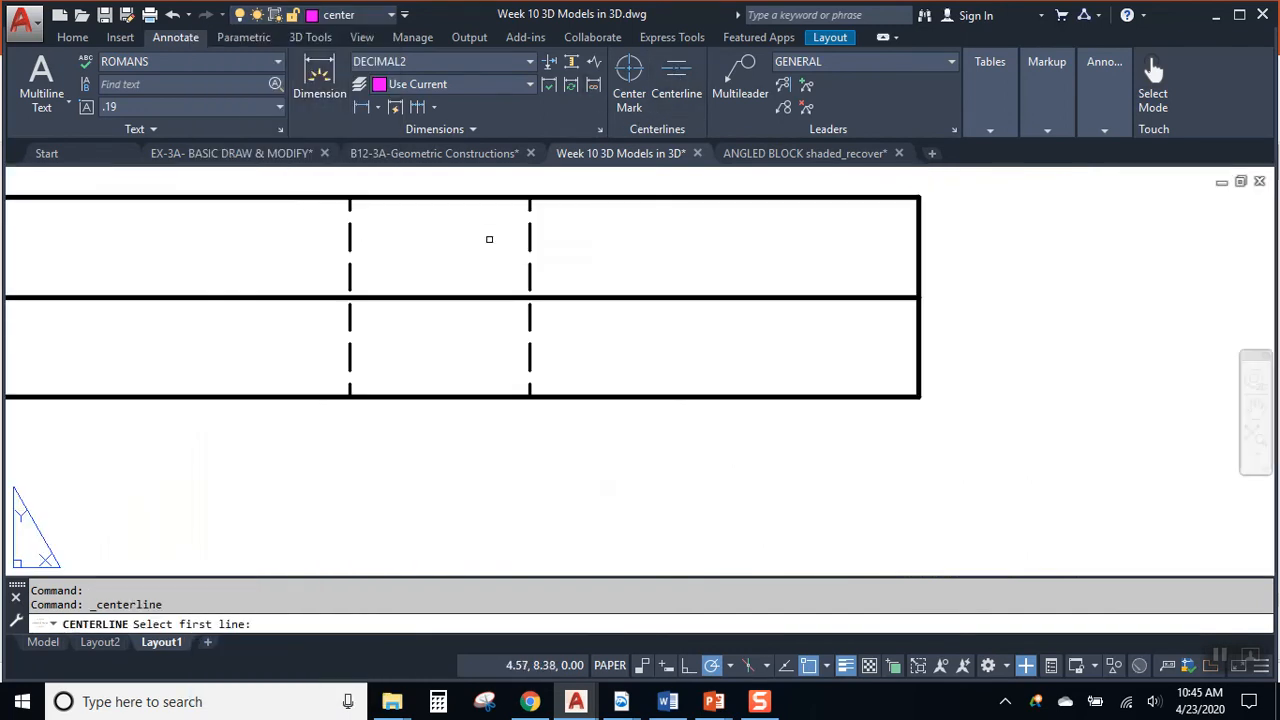
{"action": "left_click", "coordinate": [351, 233]}
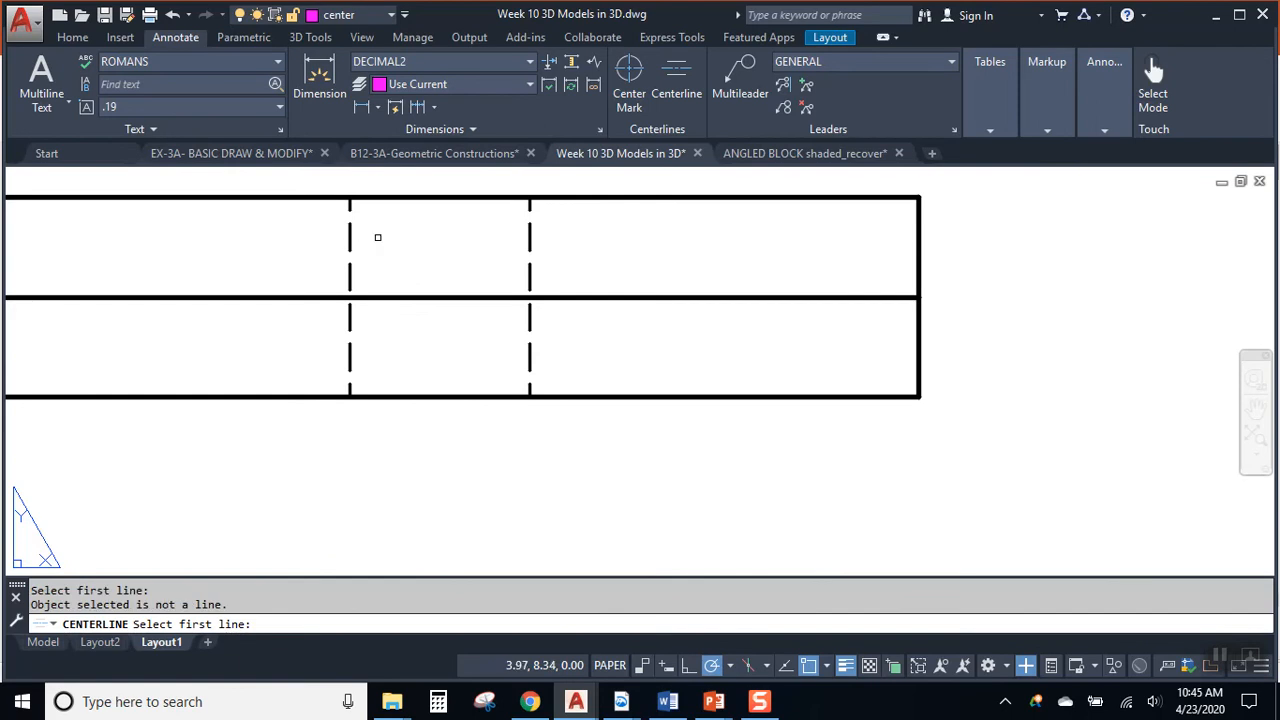
{"action": "left_click", "coordinate": [530, 240]}
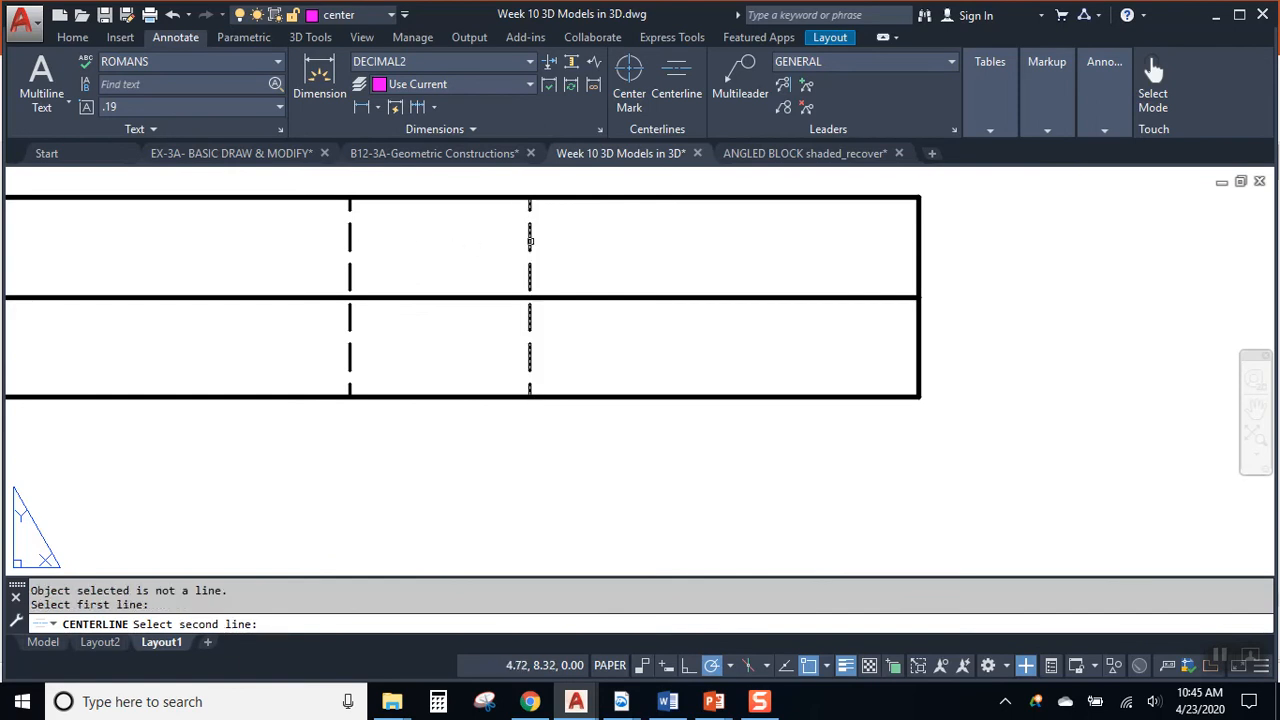
{"action": "left_click", "coordinate": [351, 236]}
Add a centerline midway between the hole's two hidden lines in the side view
{"action": "scroll", "coordinate": [498, 335], "scroll_direction": "down", "scroll_amount": 2}
{"action": "middle_click_drag", "start_coordinate": [659, 402], "coordinate": [470, 197]}
{"action": "scroll", "coordinate": [470, 197], "scroll_direction": "down", "scroll_amount": 2}
{"action": "middle_click_drag", "start_coordinate": [662, 358], "coordinate": [557, 193]}
{"action": "scroll", "coordinate": [617, 279], "scroll_direction": "up", "scroll_amount": 2}
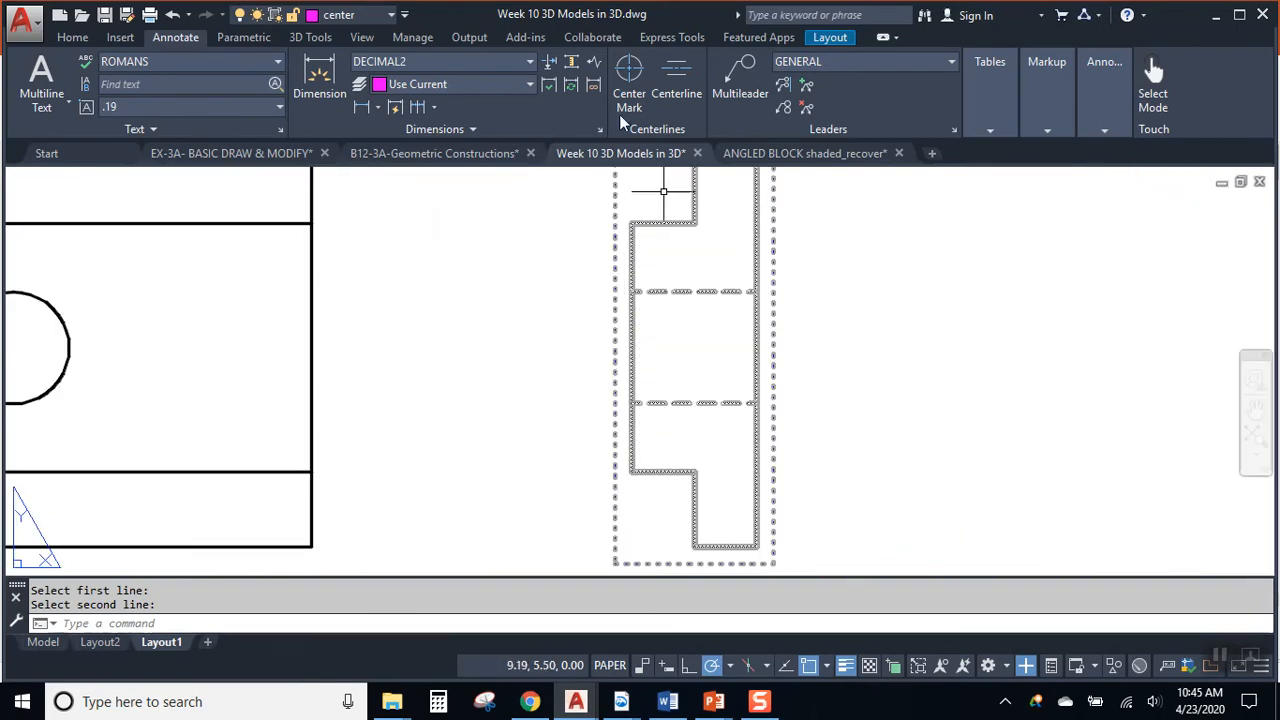
{"action": "left_click", "coordinate": [676, 80]}
{"action": "left_click", "coordinate": [685, 292]}
{"action": "left_click", "coordinate": [685, 292]}
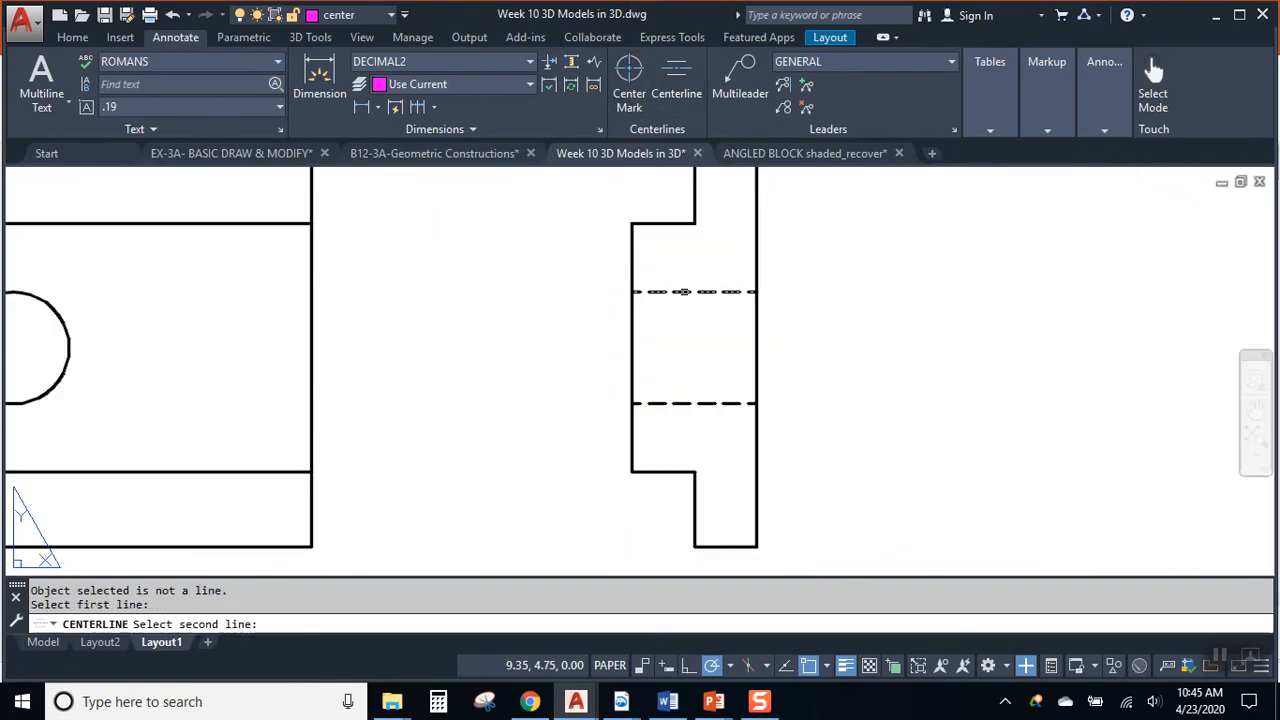
{"action": "left_click", "coordinate": [678, 403]}
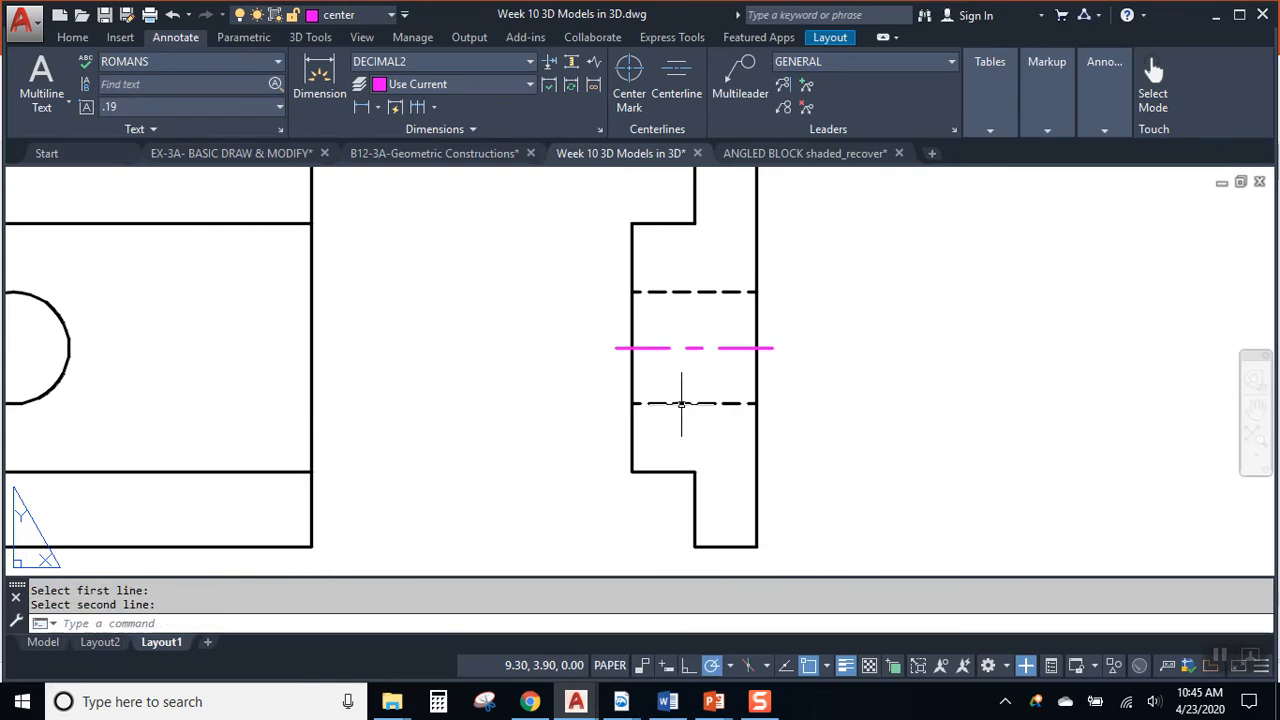
Add a center mark to the hole's circle in the front view
{"action": "scroll", "coordinate": [814, 330], "scroll_direction": "down", "scroll_amount": 2}
{"action": "middle_click_drag", "start_coordinate": [706, 321], "coordinate": [878, 405]}
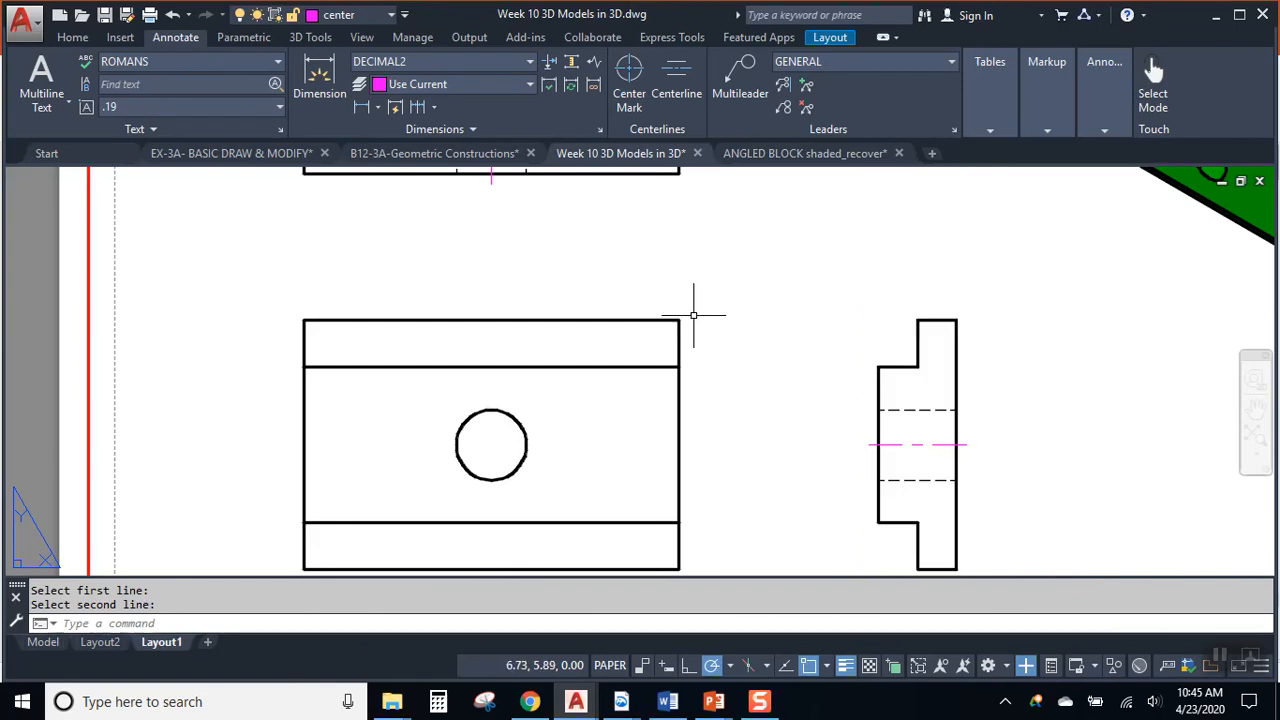
{"action": "mouse_move", "coordinate": [693, 315]}
{"action": "middle_mouse_down"}
{"action": "mouse_move", "coordinate": [668, 380]}
{"action": "mouse_move", "coordinate": [686, 451]}
{"action": "mouse_move", "coordinate": [651, 283]}
{"action": "middle_mouse_up"}
{"action": "scroll", "coordinate": [600, 386], "scroll_direction": "up", "scroll_amount": 2}
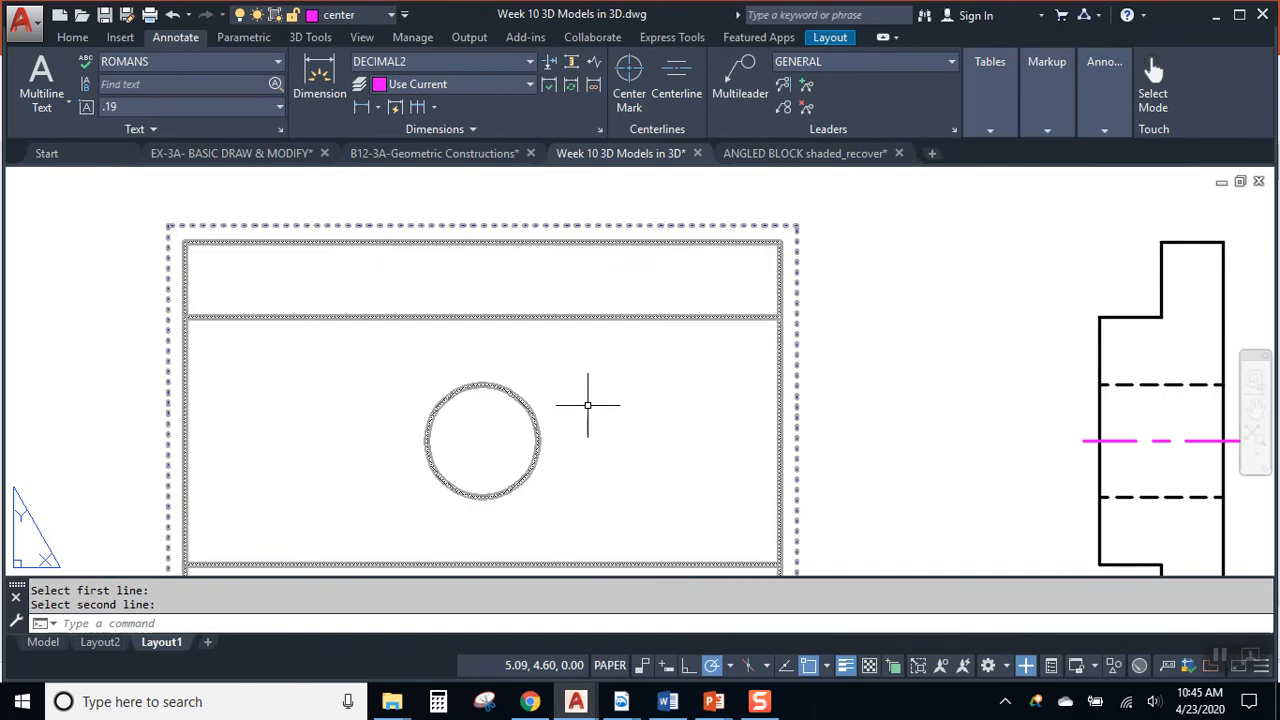
{"action": "middle_click_drag", "start_coordinate": [586, 406], "coordinate": [663, 289]}
{"action": "left_click", "coordinate": [646, 70]}
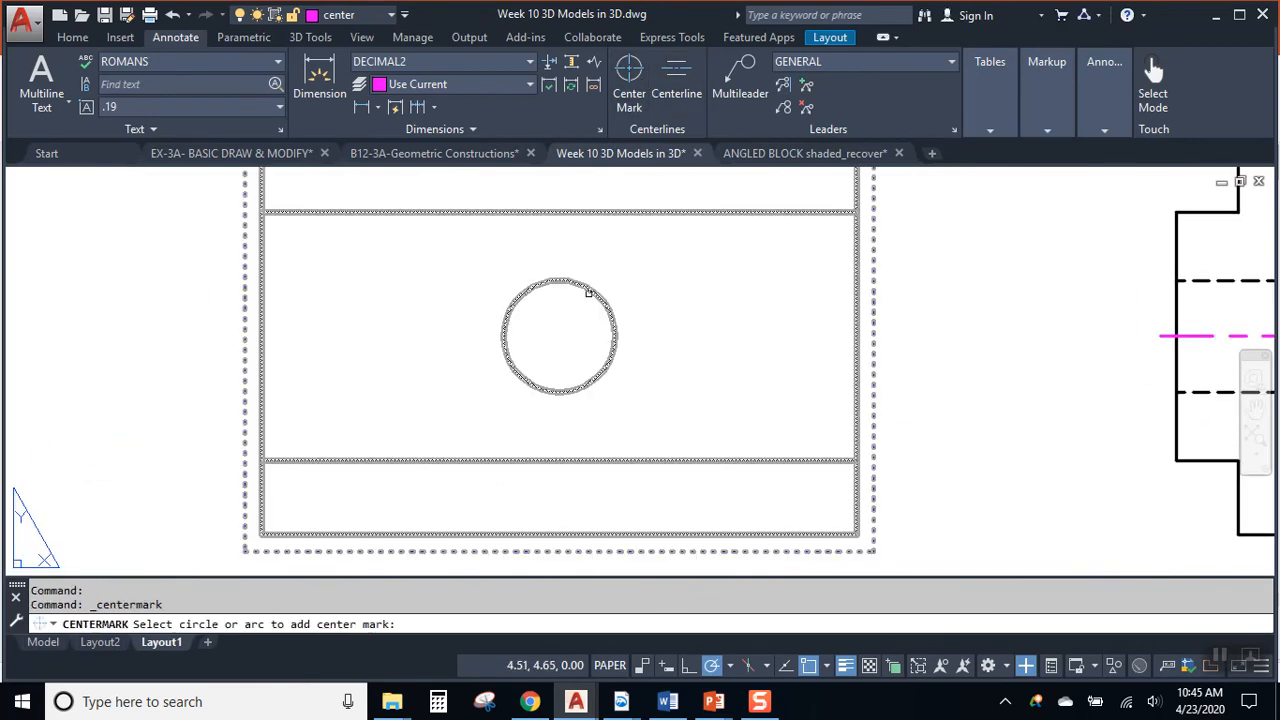
{"action": "left_click", "coordinate": [590, 289]}
{"action": "middle_click_drag", "start_coordinate": [926, 364], "coordinate": [928, 392]}
{"action": "key", "text": "Escape"}
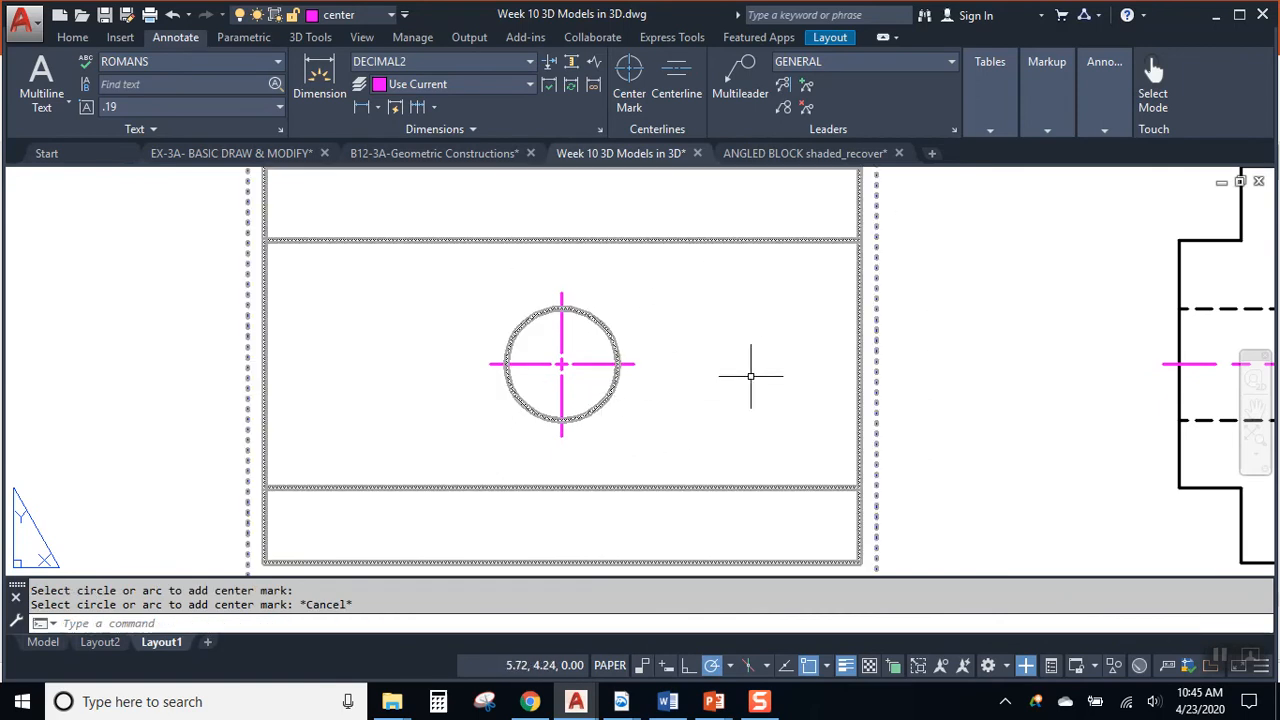
{"action": "scroll", "coordinate": [846, 418], "scroll_direction": "down", "scroll_amount": 2}
{"action": "middle_click_drag", "start_coordinate": [933, 351], "coordinate": [925, 431]}
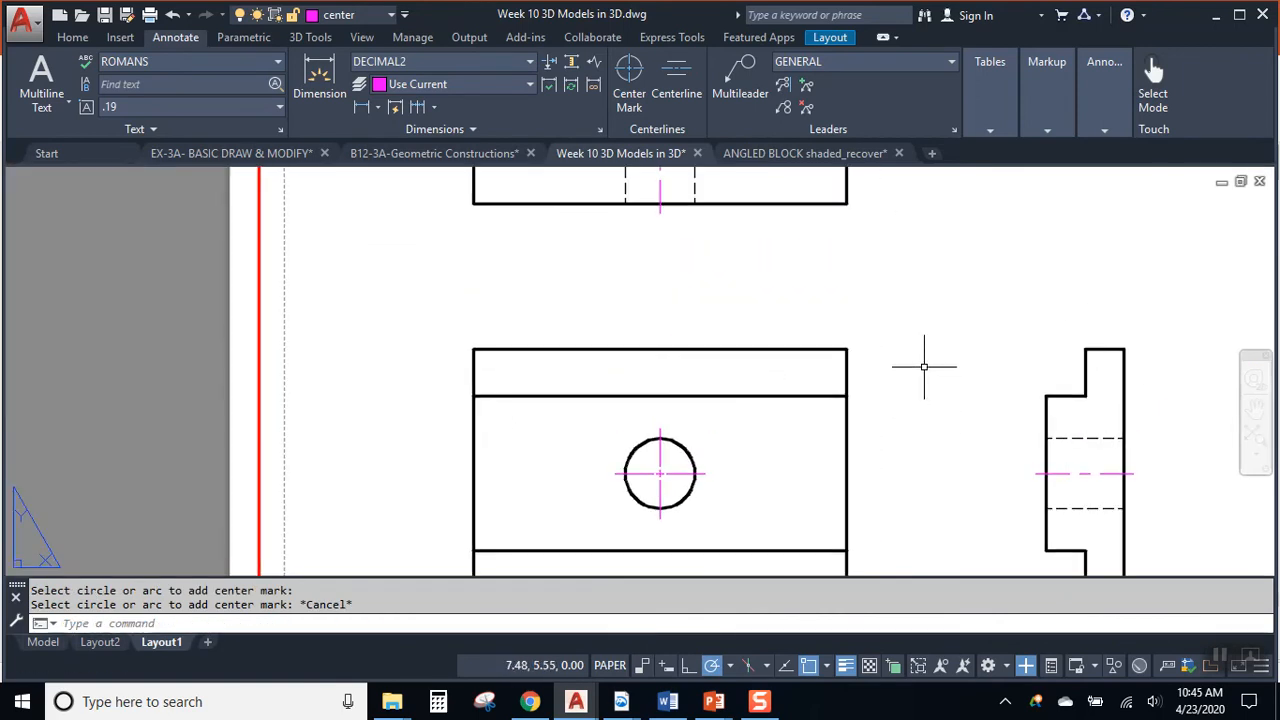
{"action": "middle_click_drag", "start_coordinate": [923, 366], "coordinate": [820, 457]}
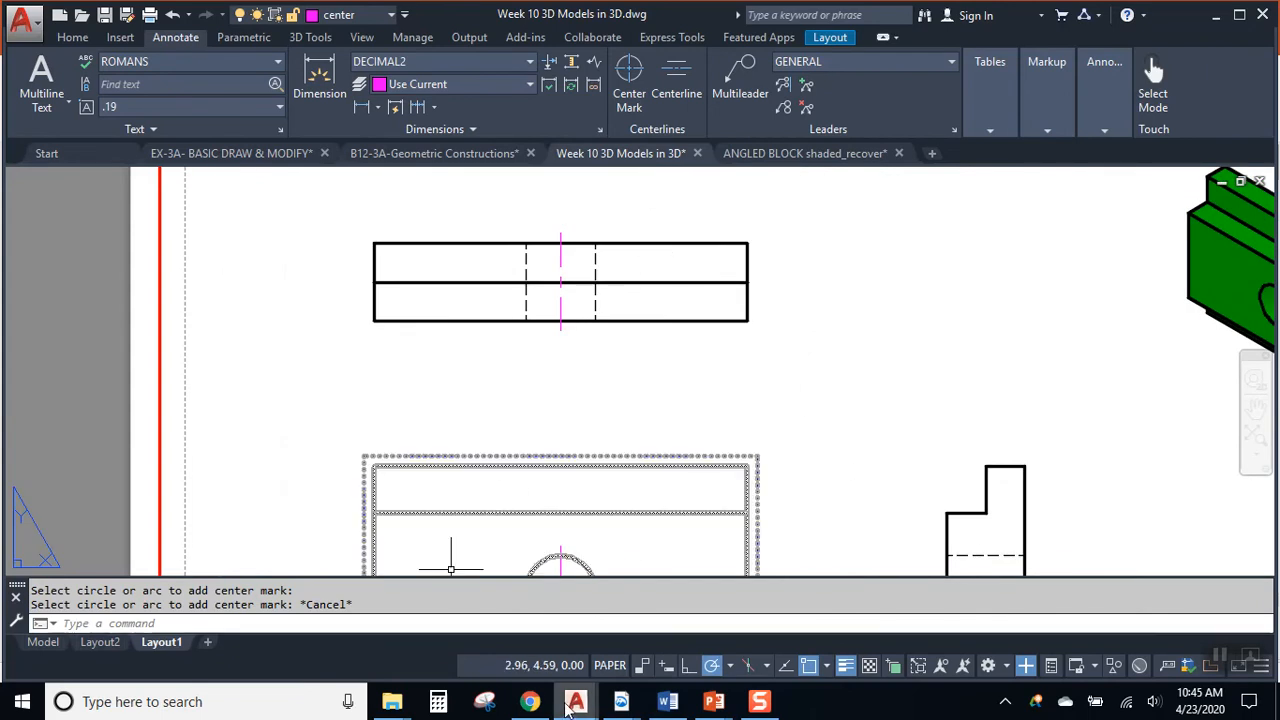
Check the CLAMP BLOCK dimension placement in the class pack PDF in Acrobat Reader and return to AutoCAD
{"action": "left_click", "coordinate": [621, 703]}
{"action": "left_click", "coordinate": [694, 642]}
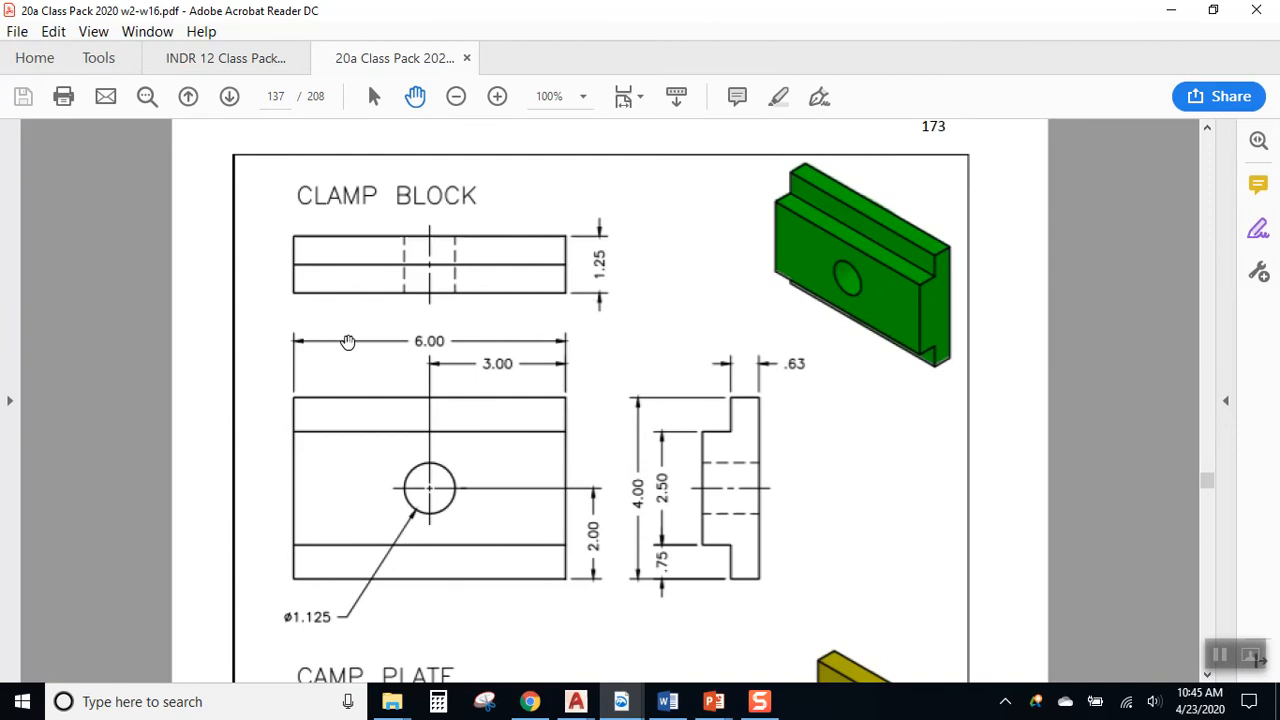
{"action": "left_click", "coordinate": [1171, 10]}
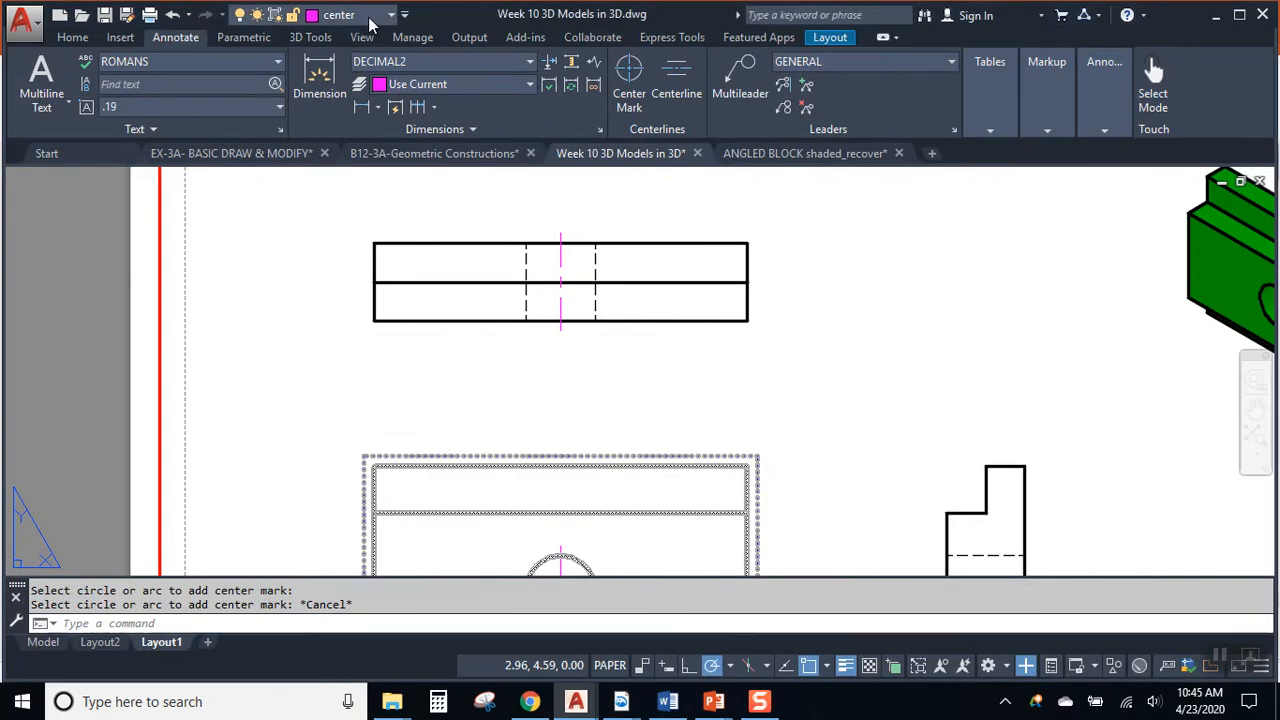
Make dim the current layer and add a linear dimension for the top view's overall depth, 3/8 outside its right edge
{"action": "left_click", "coordinate": [370, 16]}
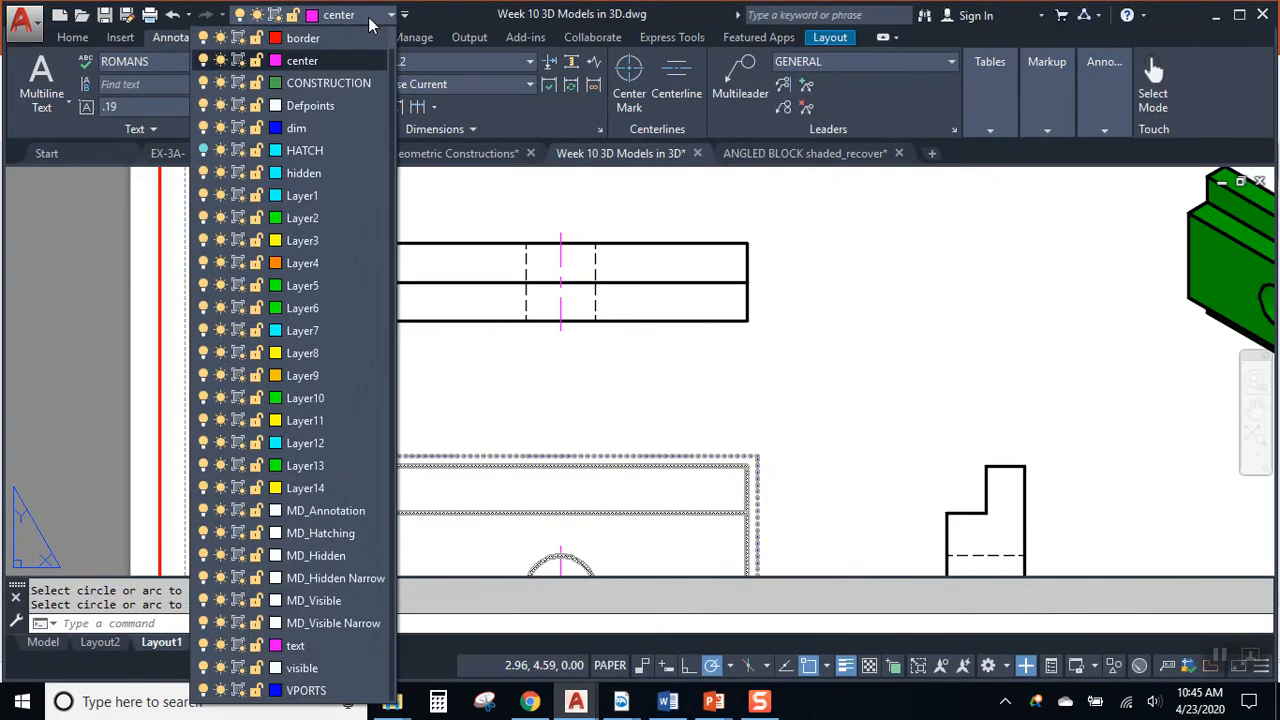
{"action": "left_click", "coordinate": [325, 132]}
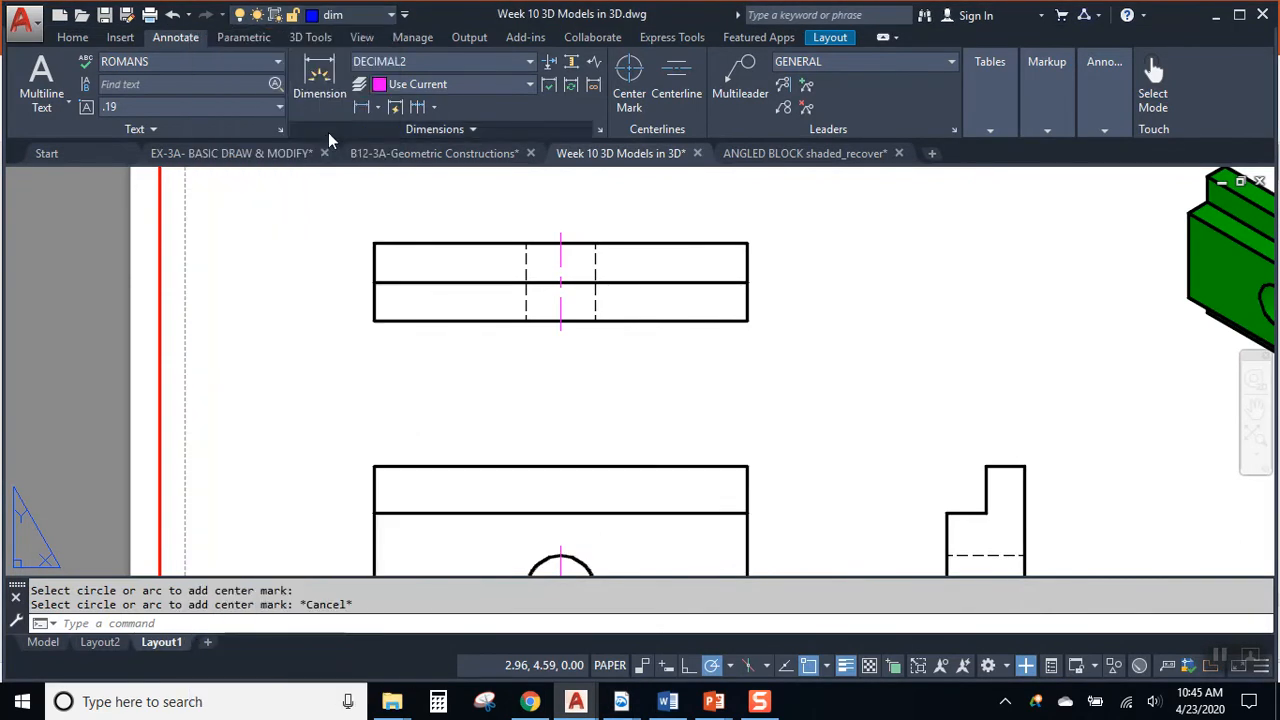
{"action": "left_click", "coordinate": [373, 107]}
{"action": "left_click", "coordinate": [378, 133]}
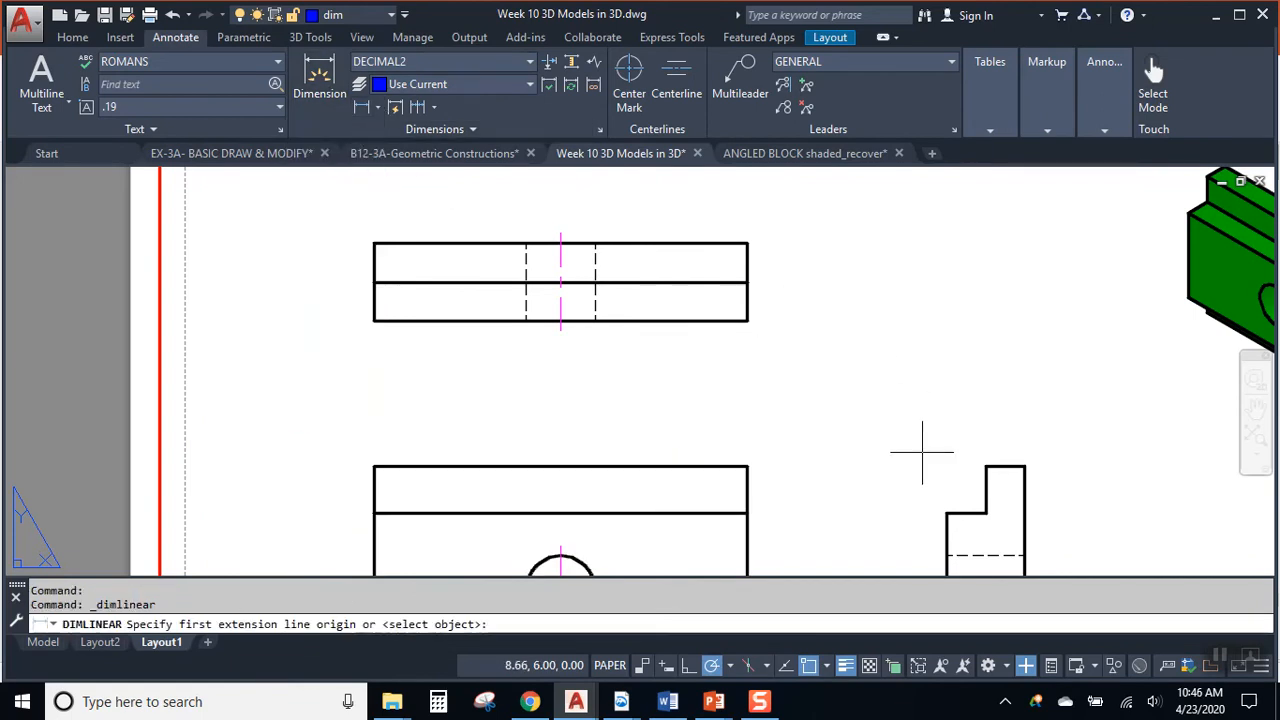
{"action": "left_click", "coordinate": [747, 320]}
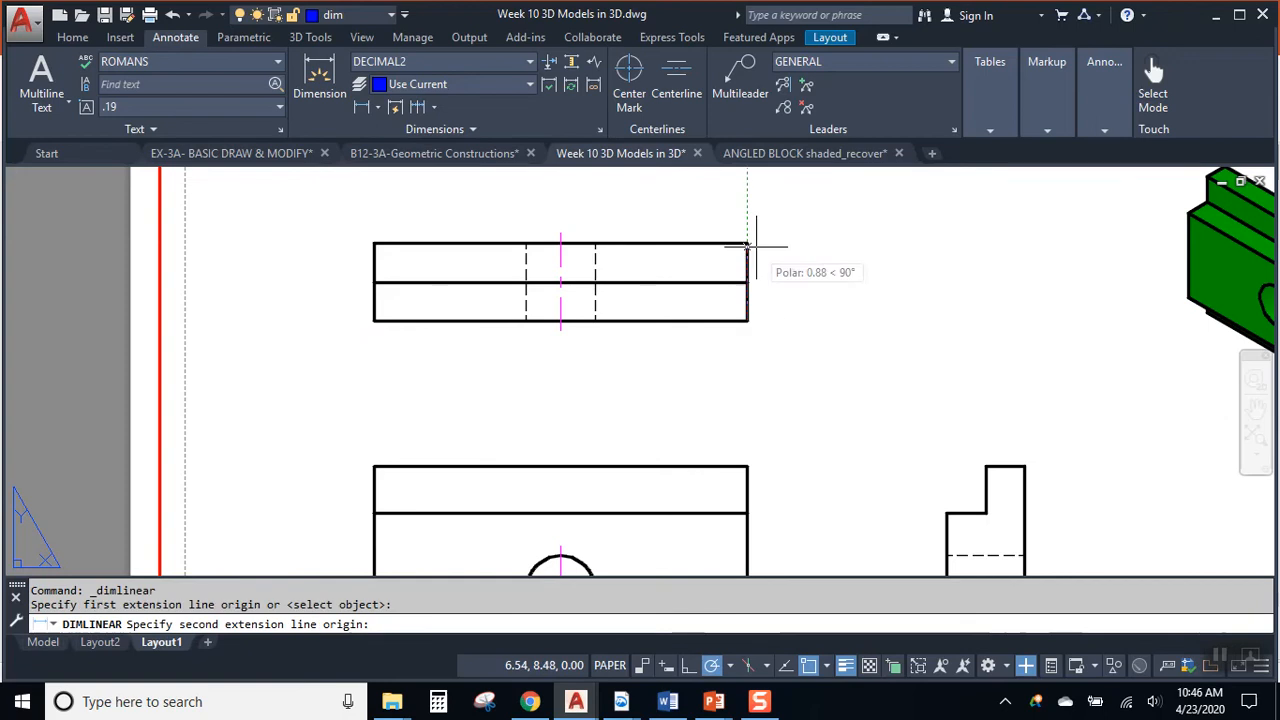
{"action": "left_click", "coordinate": [747, 243]}
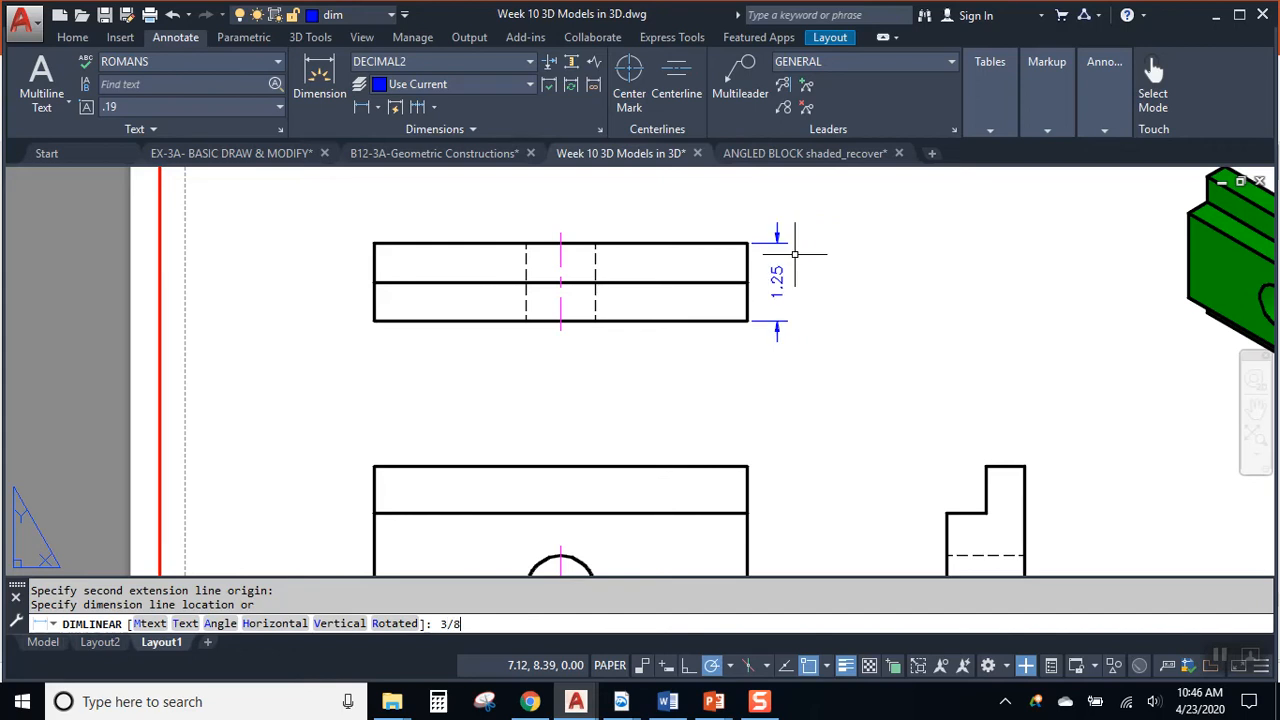
{"action": "type", "text": "3/8"}
{"action": "key", "text": "Return"}
Add a linear dimension for the side view's overall height, with the dimension line aligned to the view's left edge
{"action": "middle_click_drag", "start_coordinate": [737, 357], "coordinate": [704, 210]}
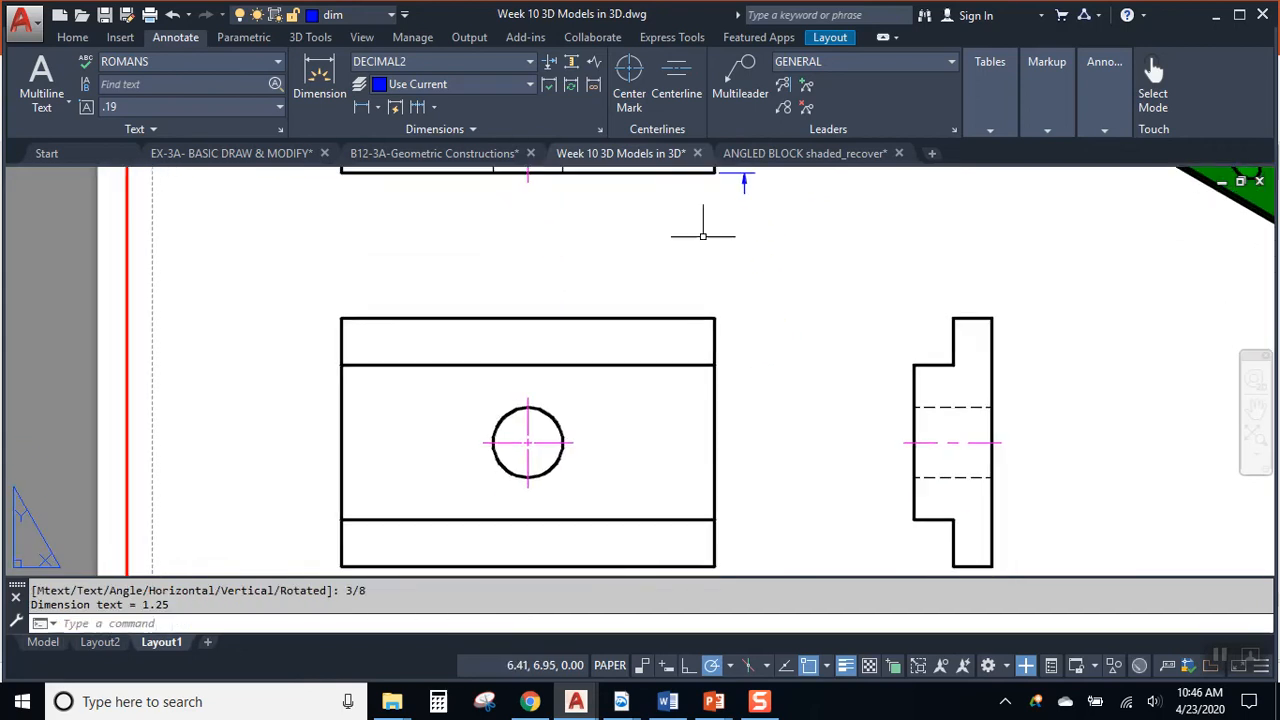
{"action": "key", "text": "Return"}
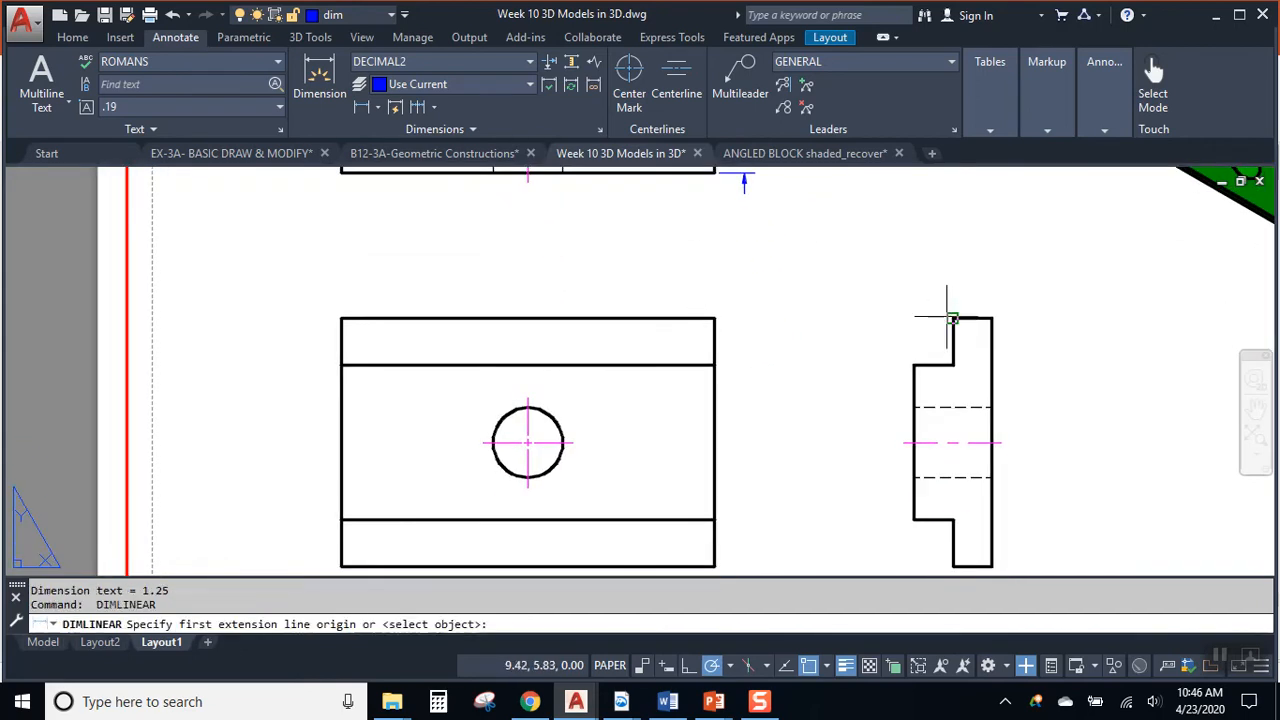
{"action": "left_click", "coordinate": [951, 317]}
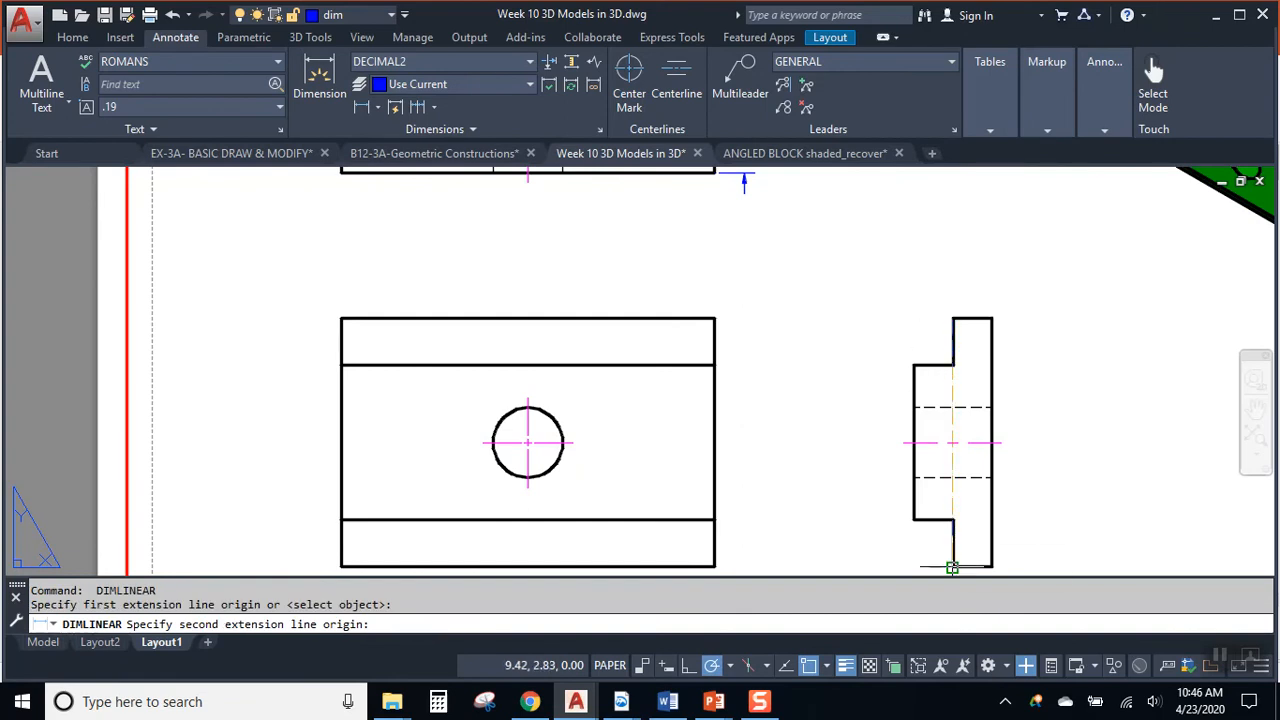
{"action": "left_click", "coordinate": [952, 566]}
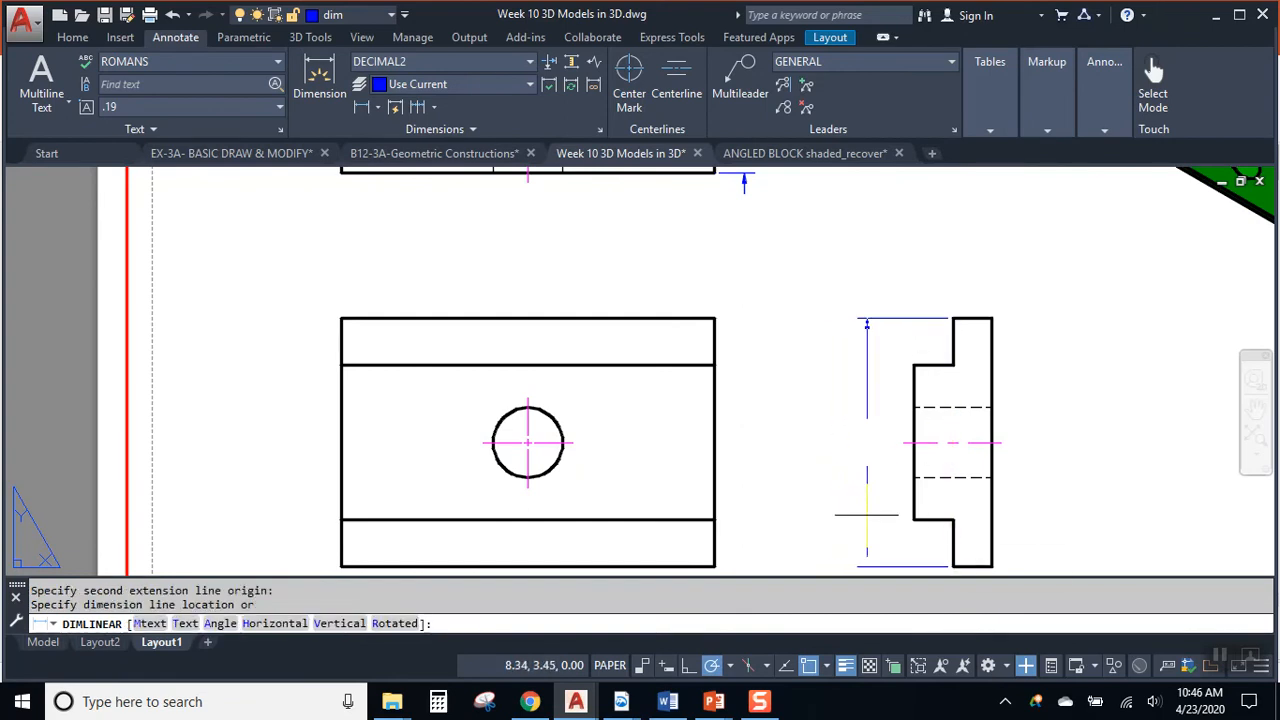
{"action": "left_click", "coordinate": [913, 520]}
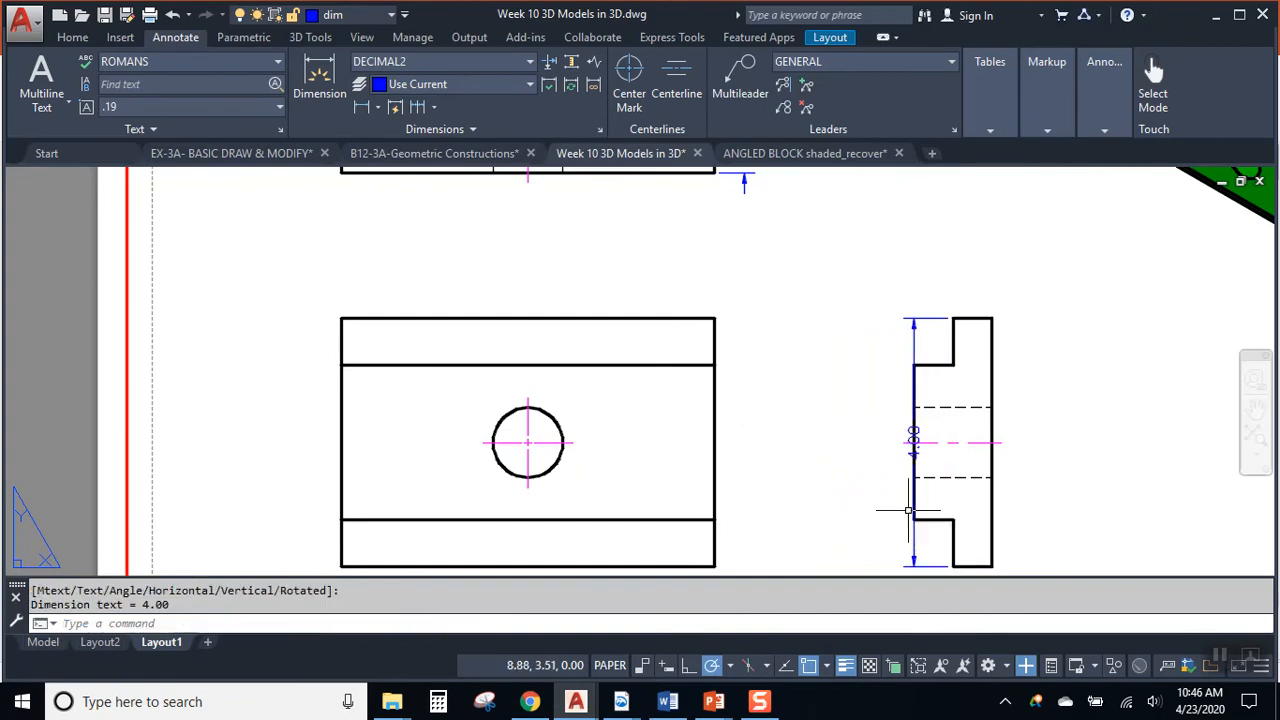
Stretch the side view's height dimension line 5/8 outward from the view's left edge
{"action": "left_click", "coordinate": [913, 318]}
{"action": "left_click", "coordinate": [915, 313]}
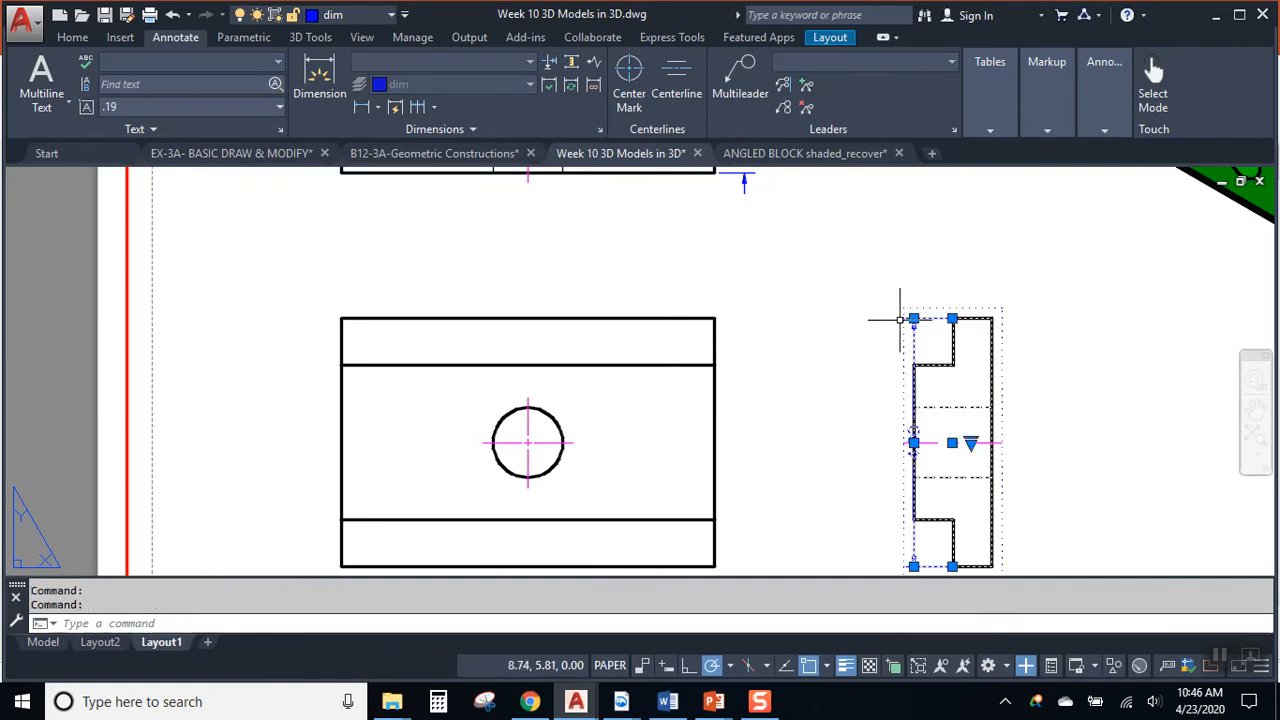
{"action": "left_click", "coordinate": [913, 318]}
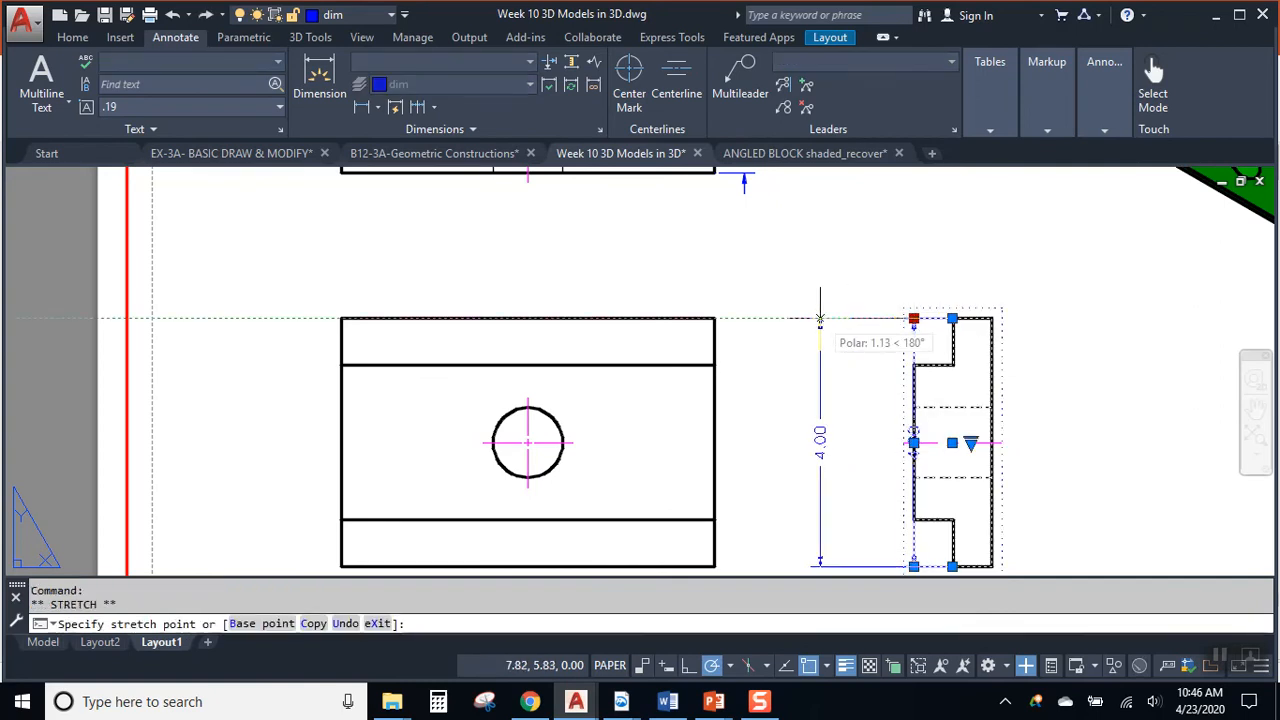
{"action": "key", "text": "Return"}
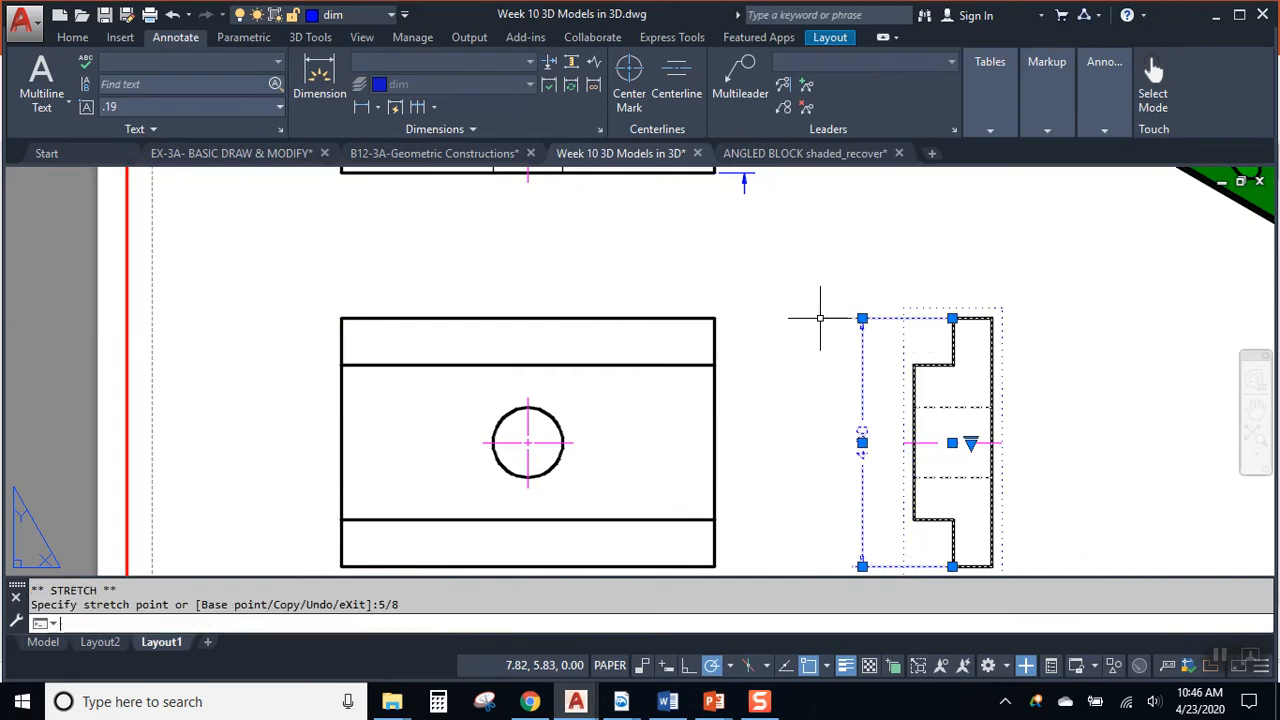
{"action": "key", "text": "Escape"}
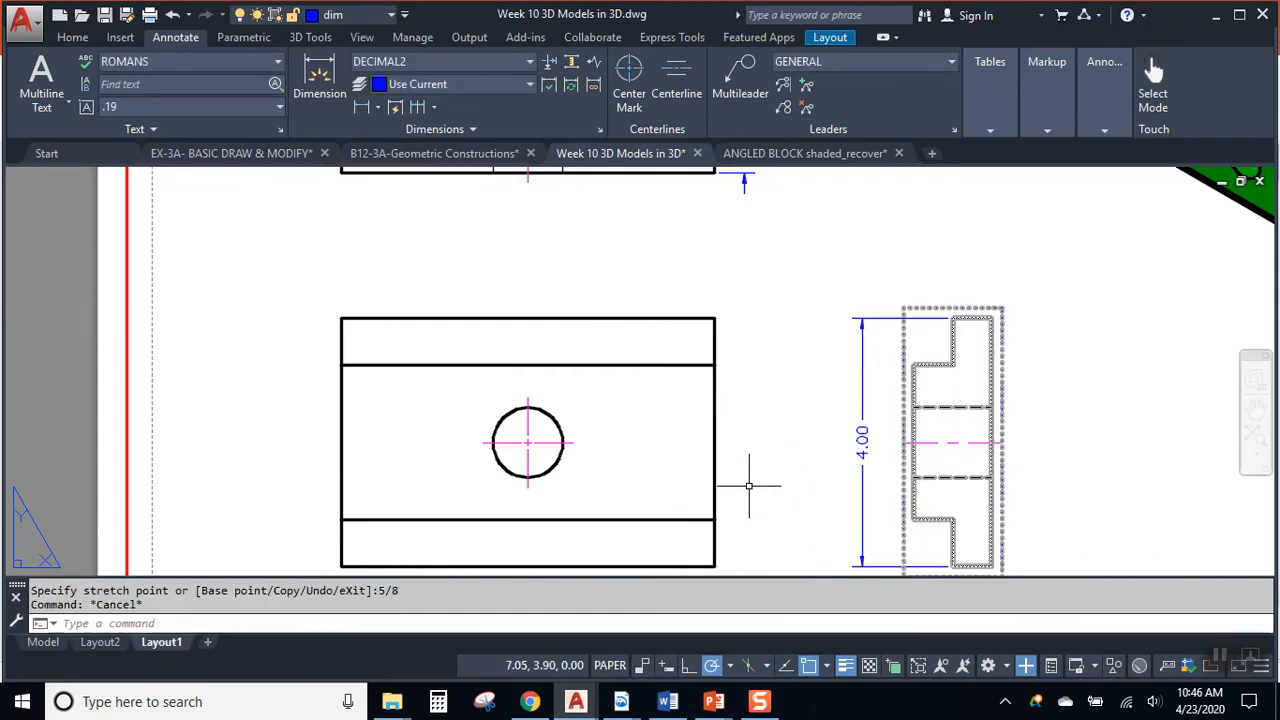
Dimension the front view's overall width, placing the dimension line 5/8 above its top edge
{"action": "middle_click_drag", "start_coordinate": [779, 400], "coordinate": [779, 377]}
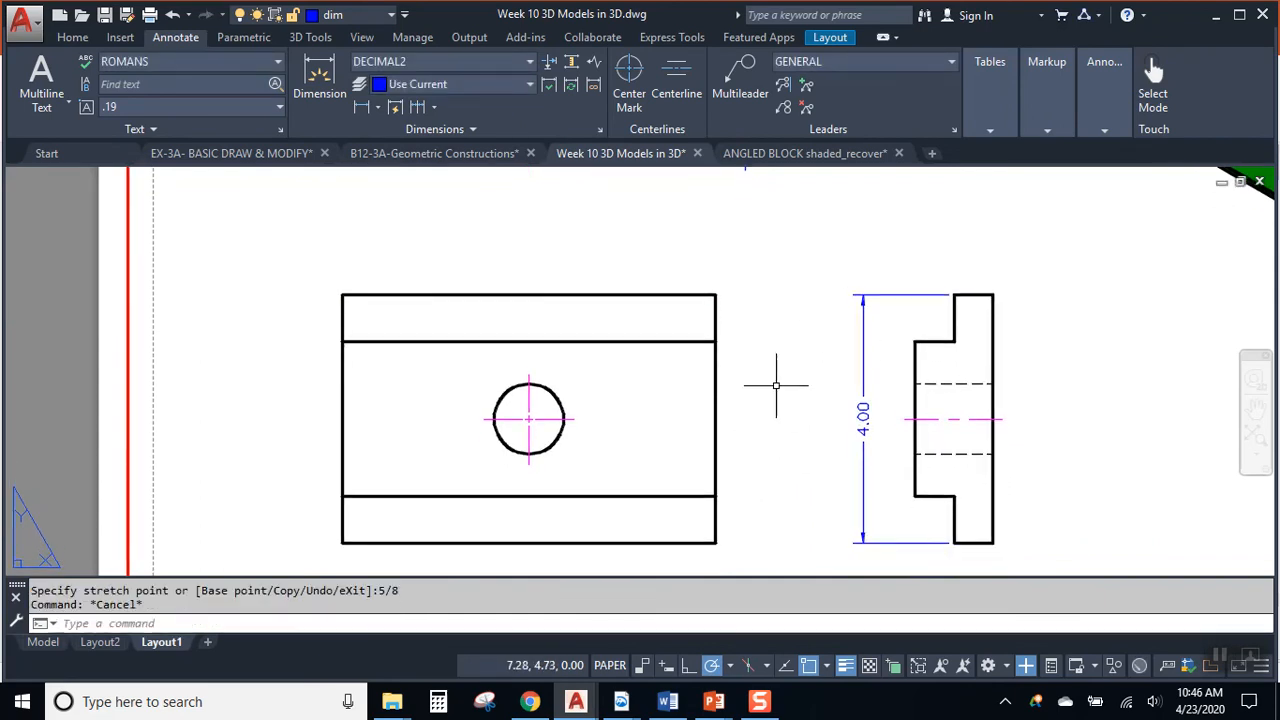
{"action": "left_click", "coordinate": [322, 78]}
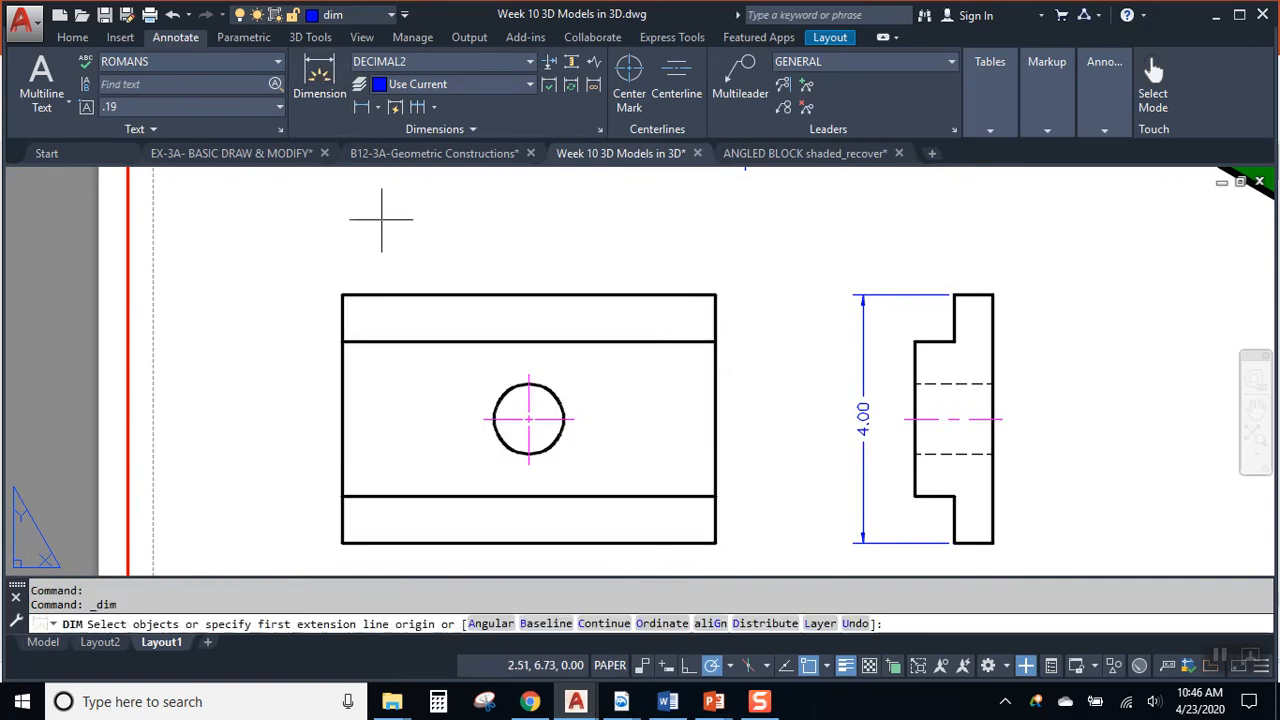
{"action": "left_click", "coordinate": [342, 294]}
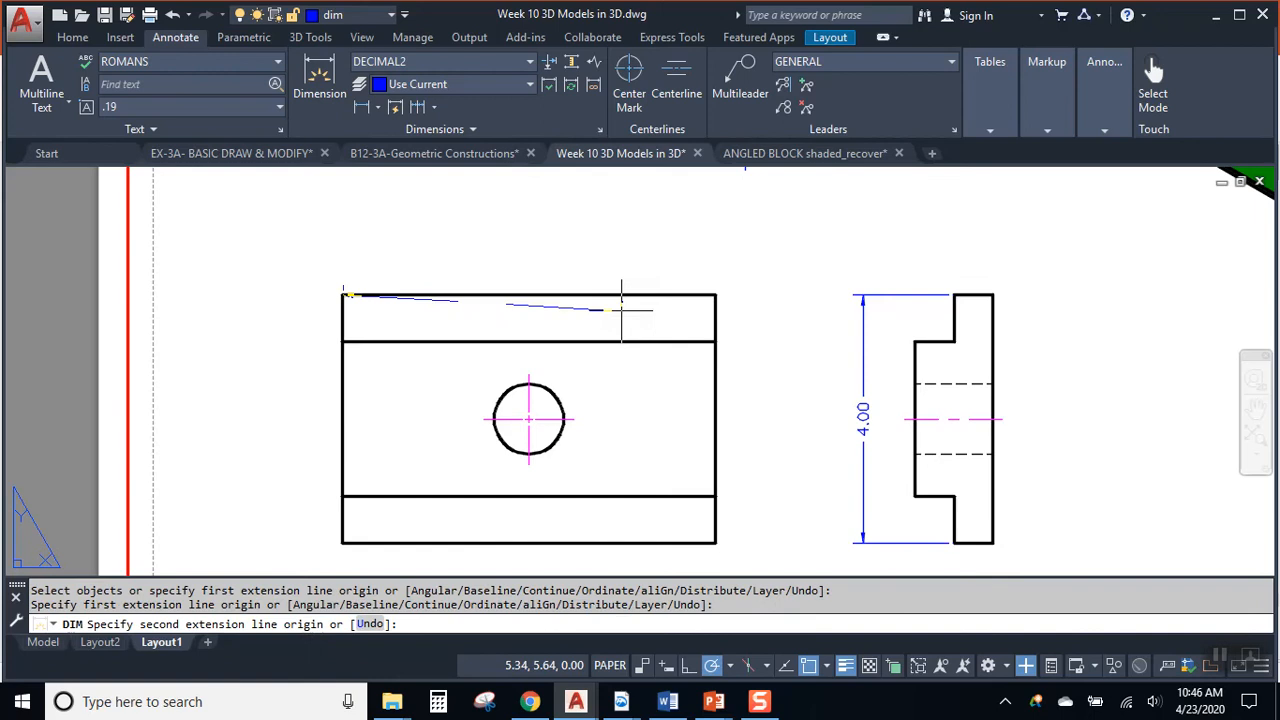
{"action": "left_click", "coordinate": [715, 295]}
{"action": "type", "text": "5/8"}
{"action": "key", "text": "Return"}
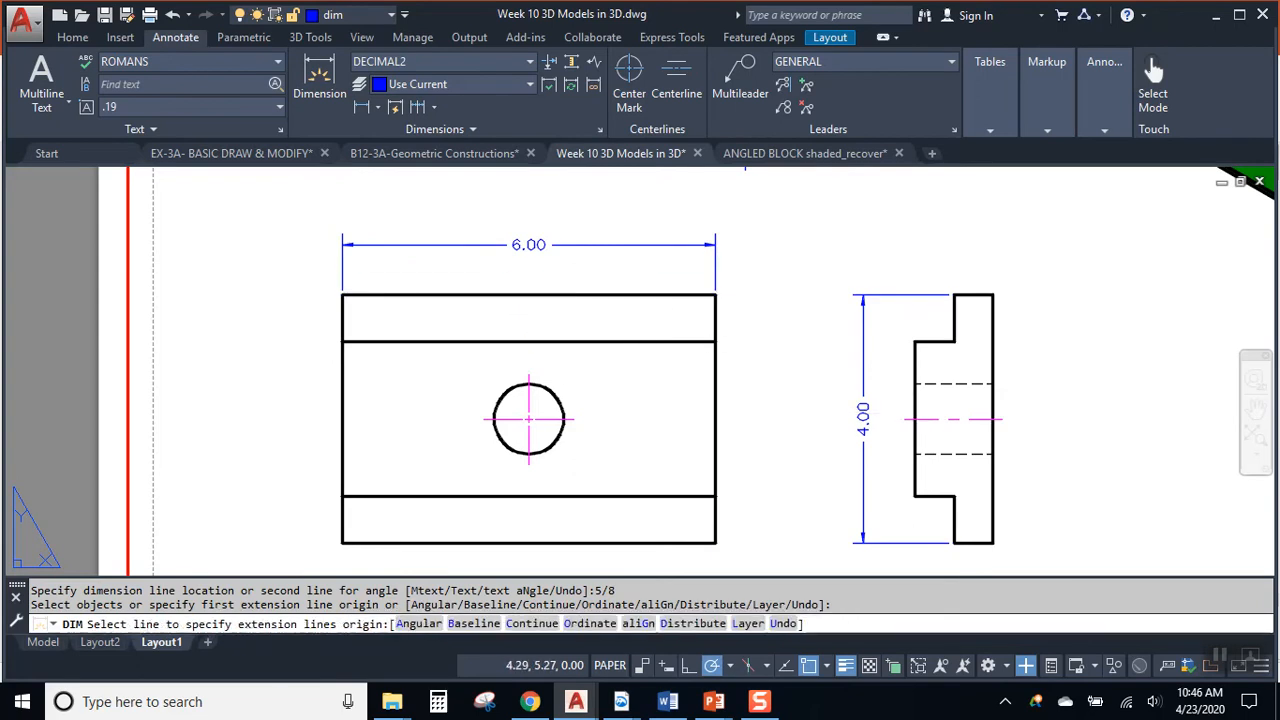
Check the hole location dimensions in the class pack PDF in Acrobat Reader, return to AutoCAD and end the Dim command
{"action": "left_click", "coordinate": [621, 701]}
{"action": "left_click", "coordinate": [703, 652]}
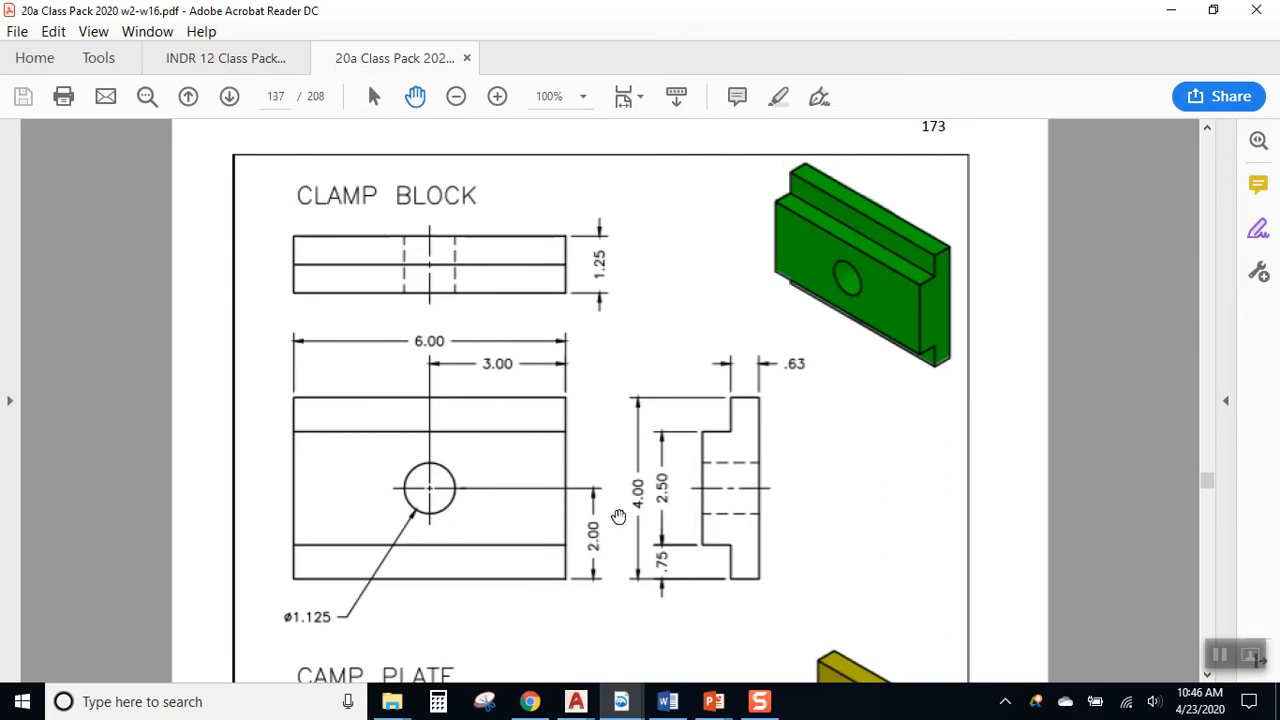
{"action": "left_click", "coordinate": [1171, 12]}
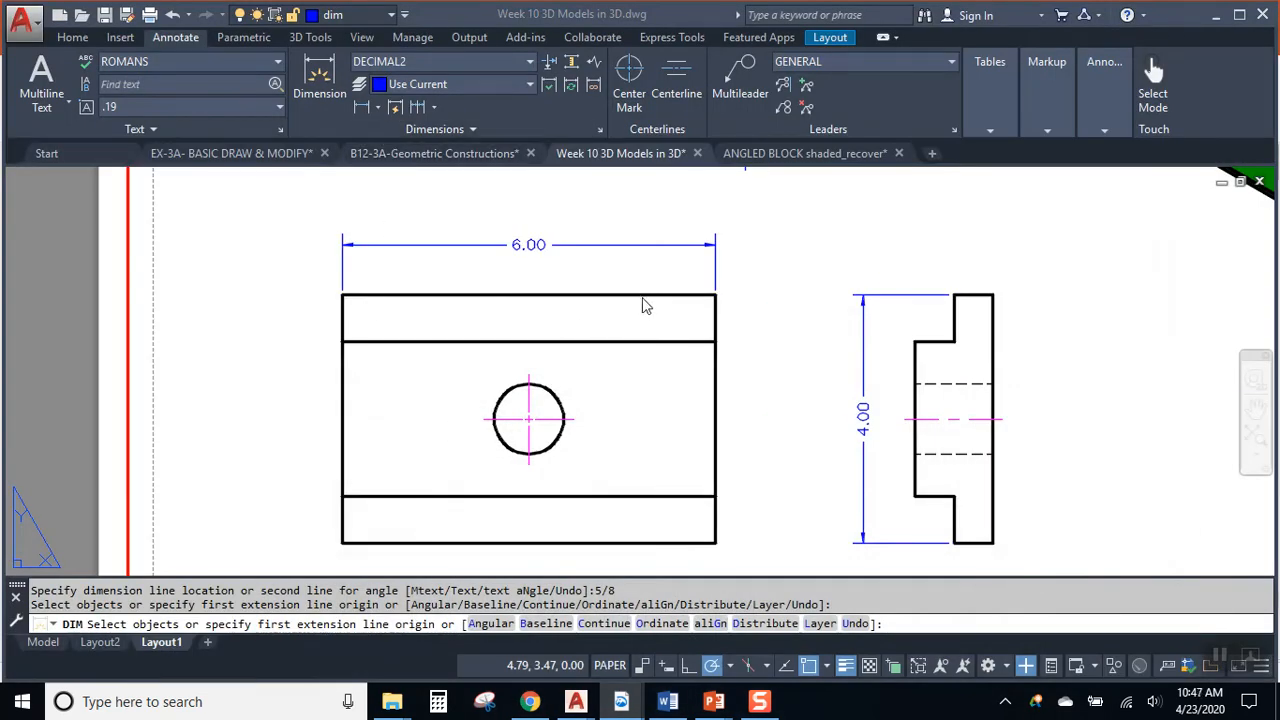
{"action": "key", "text": "Return"}
{"action": "key", "text": "Escape"}
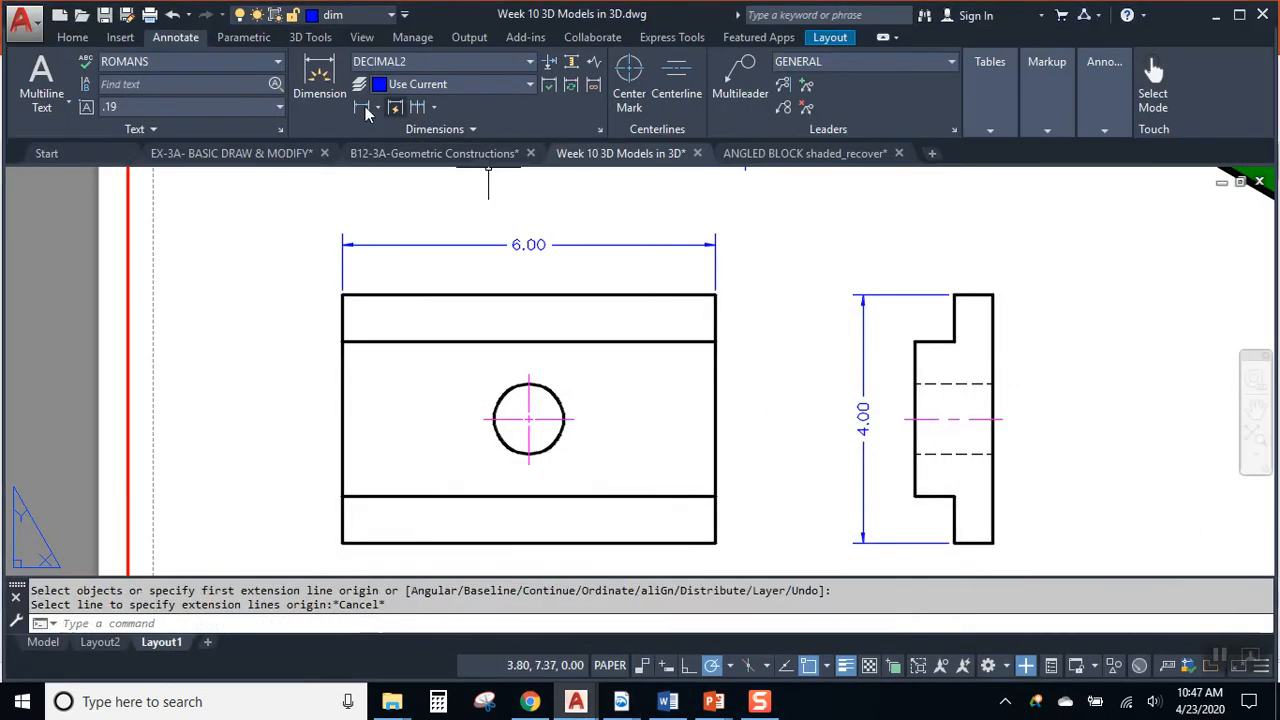
{"action": "left_click", "coordinate": [319, 80]}
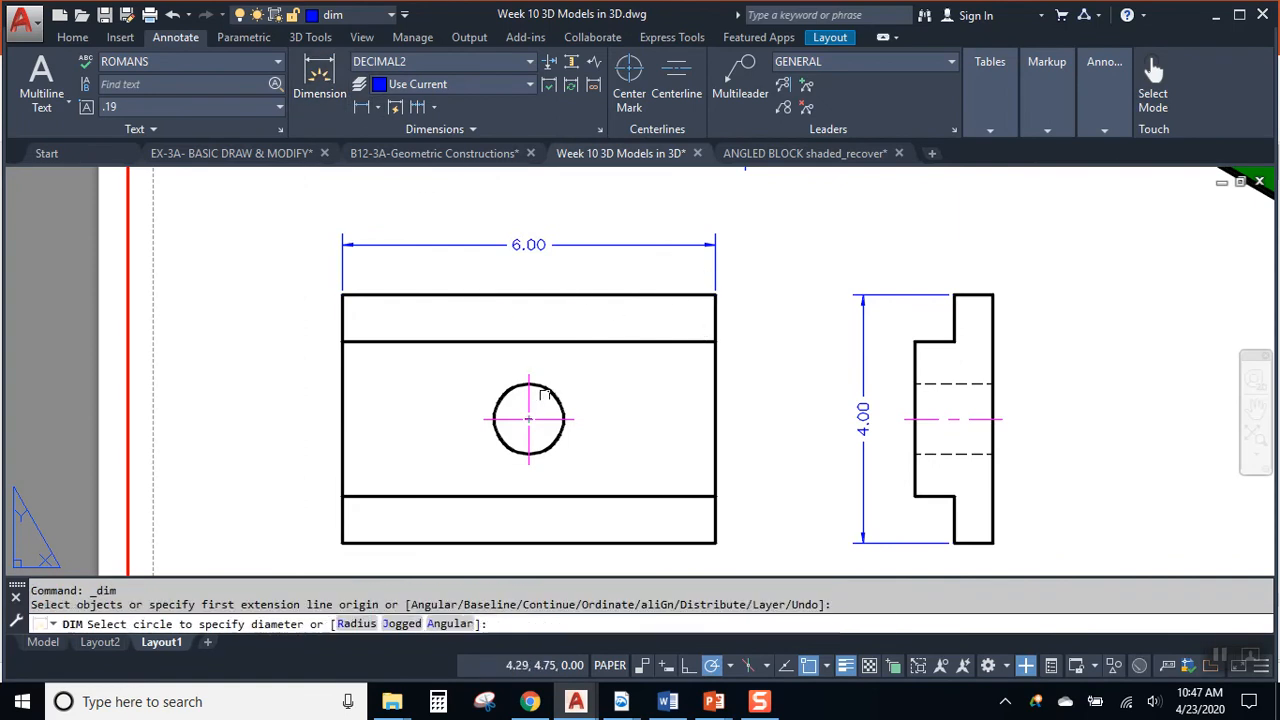
{"action": "left_click", "coordinate": [529, 382]}
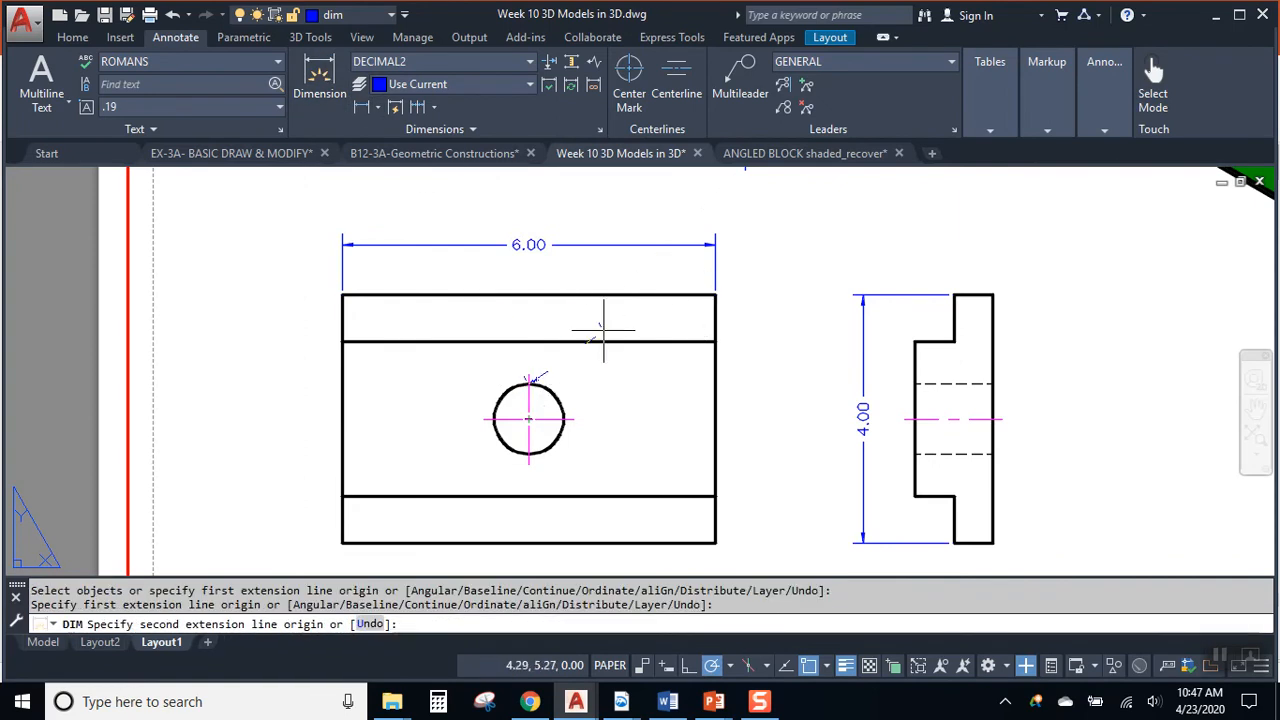
{"action": "left_click", "coordinate": [715, 295]}
{"action": "key", "text": "Escape"}
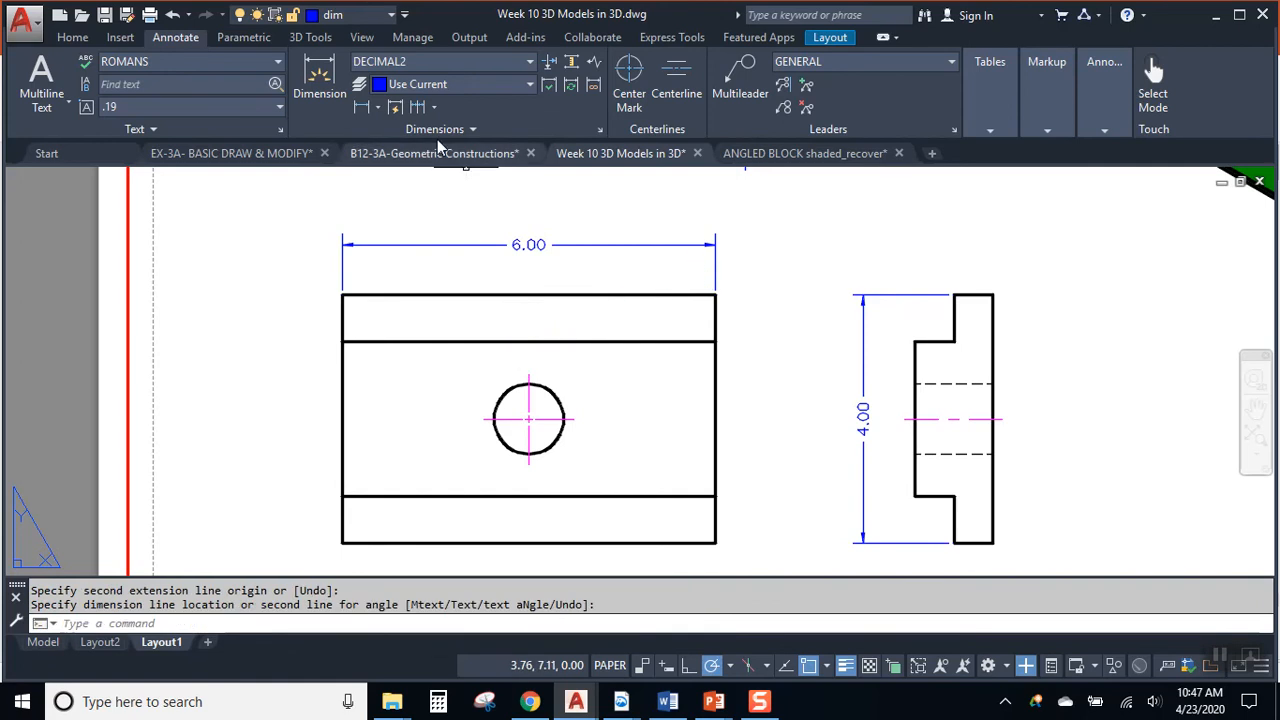
Add a linear dimension from the hole's vertical center axis to the front view's upper right corner, entering 3/8 for the line's location
{"action": "left_click", "coordinate": [366, 110]}
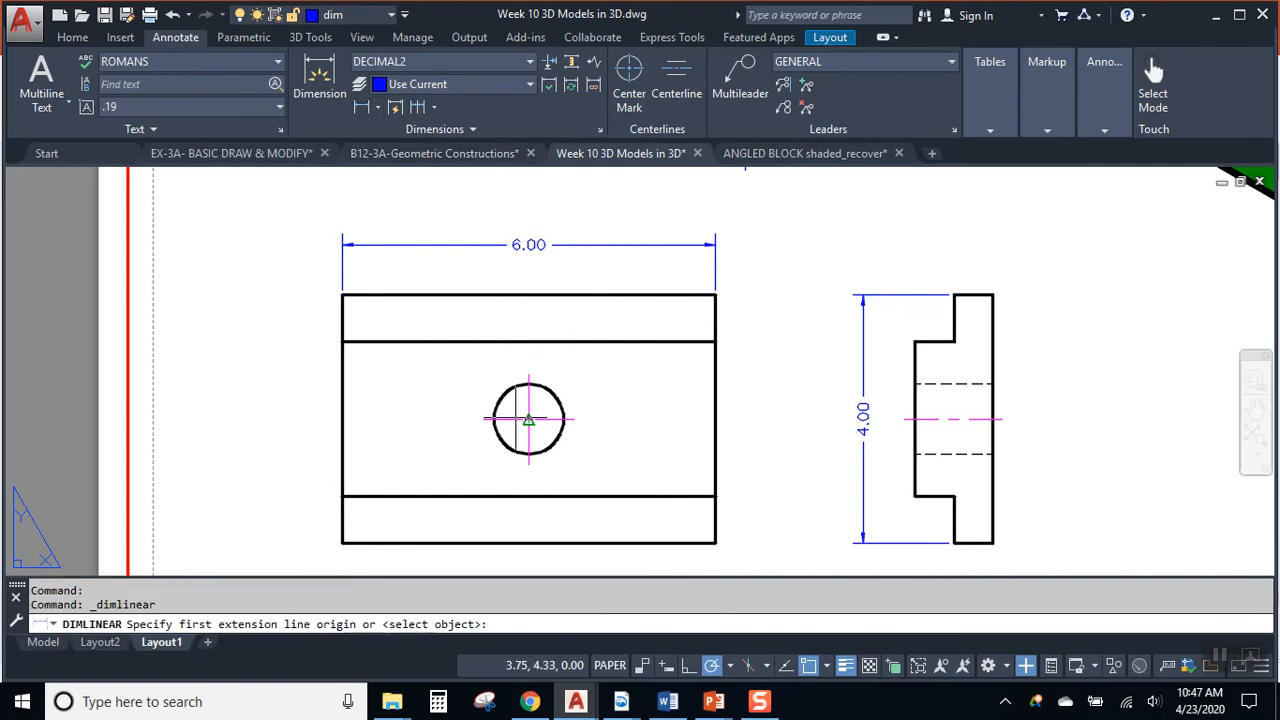
{"action": "left_click", "coordinate": [529, 382]}
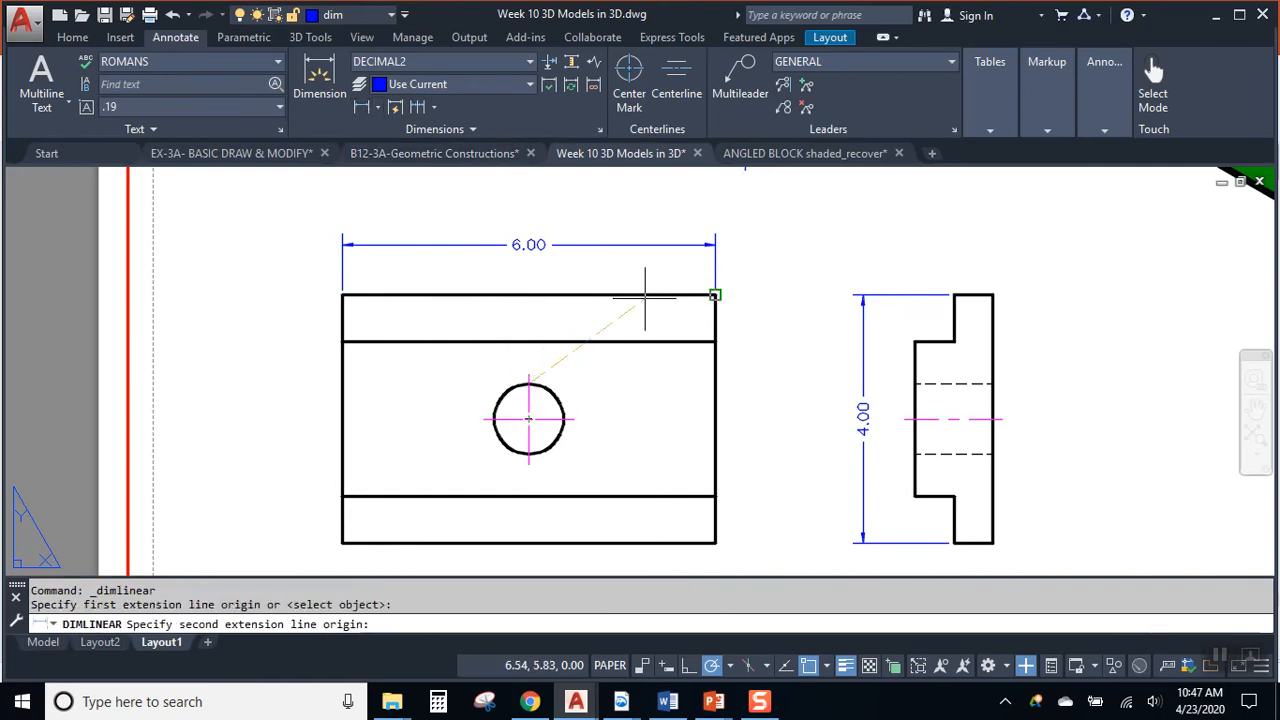
{"action": "left_click", "coordinate": [715, 295]}
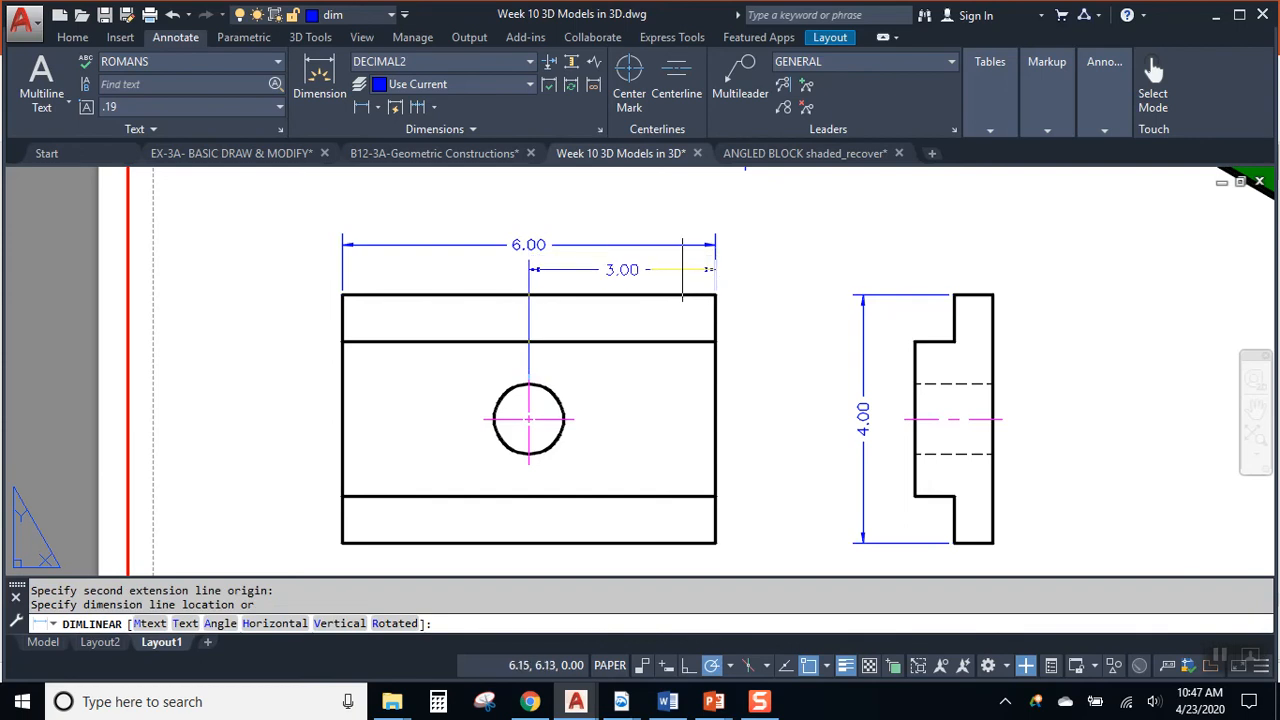
{"action": "type", "text": "3/8"}
{"action": "key", "text": "Return"}
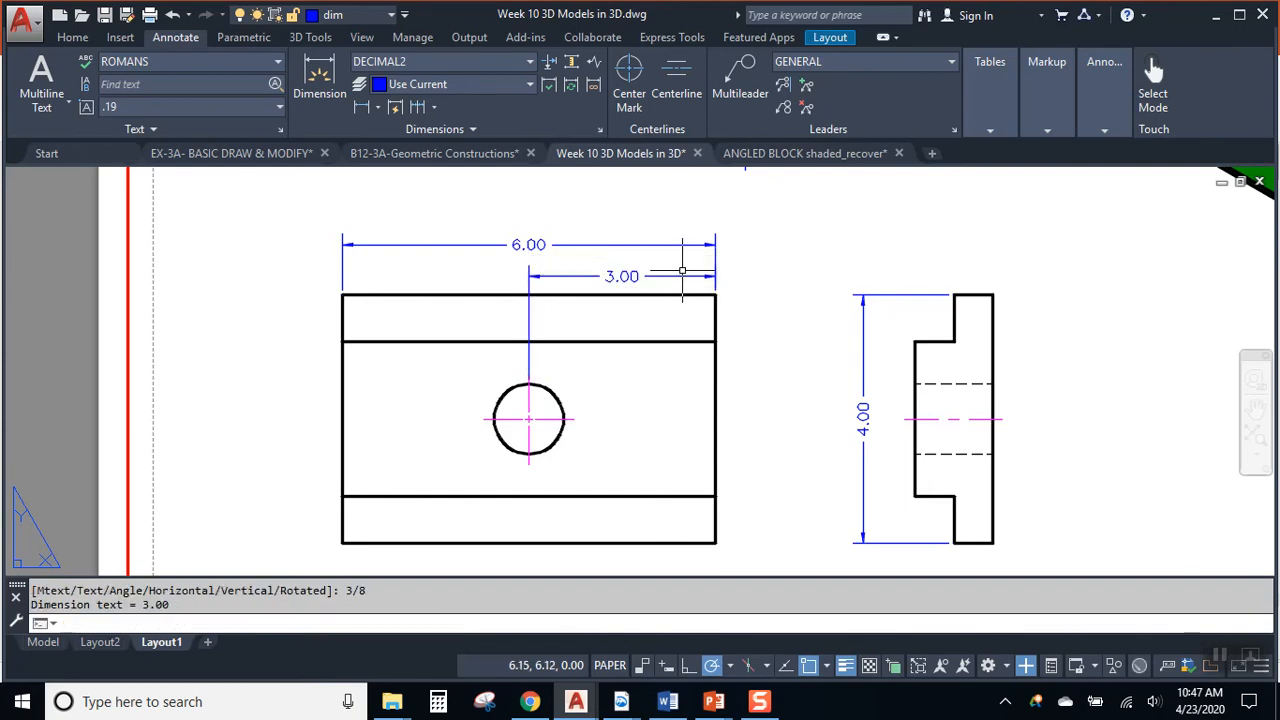
Reposition the hole's horizontal location dimension line to 3/8 above the front view's top edge
{"action": "scroll", "coordinate": [682, 268], "scroll_direction": "up", "scroll_amount": 2}
{"action": "middle_click_drag", "start_coordinate": [691, 288], "coordinate": [659, 319]}
{"action": "left_click", "coordinate": [609, 302]}
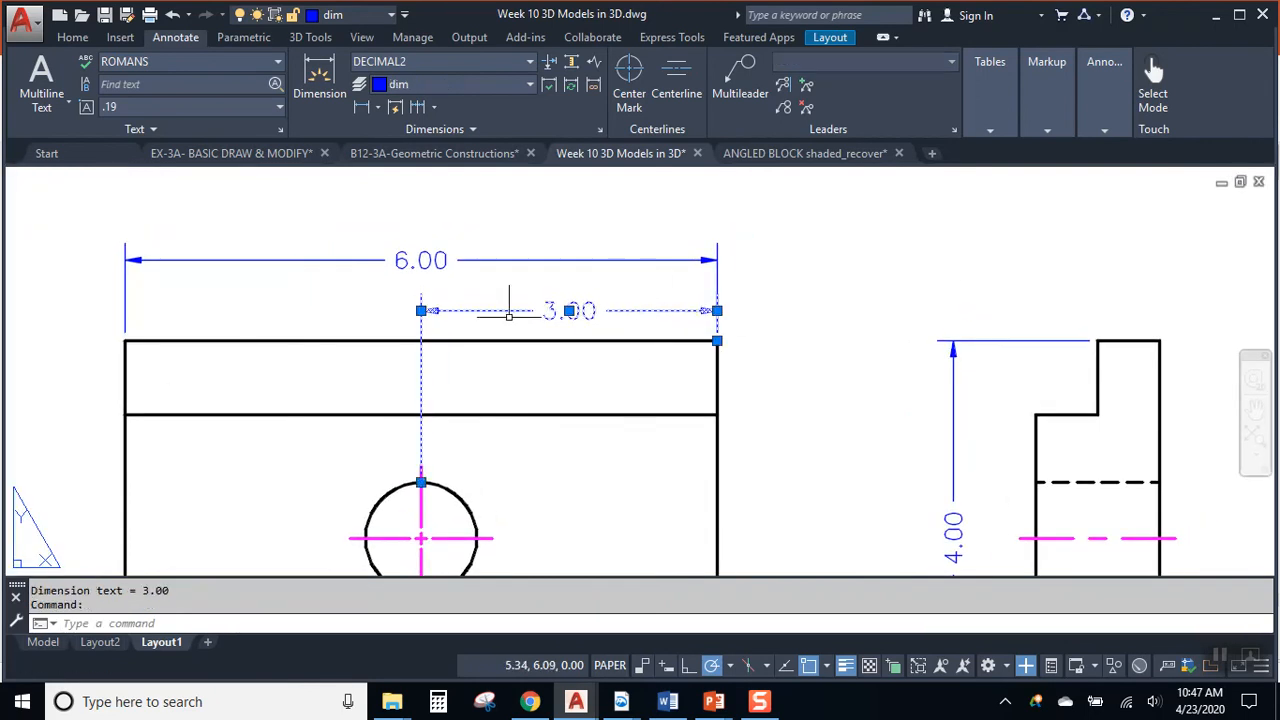
{"action": "left_click", "coordinate": [421, 310]}
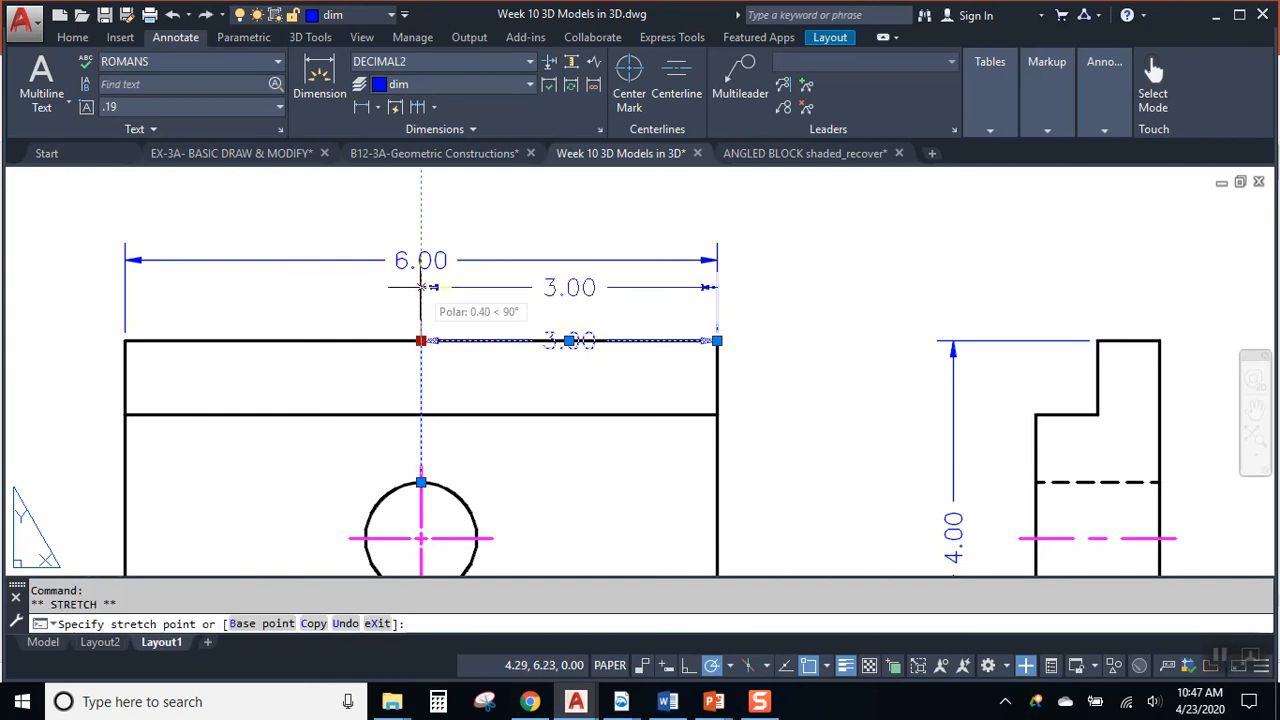
{"action": "type", "text": "3/8"}
{"action": "key", "text": "Return"}
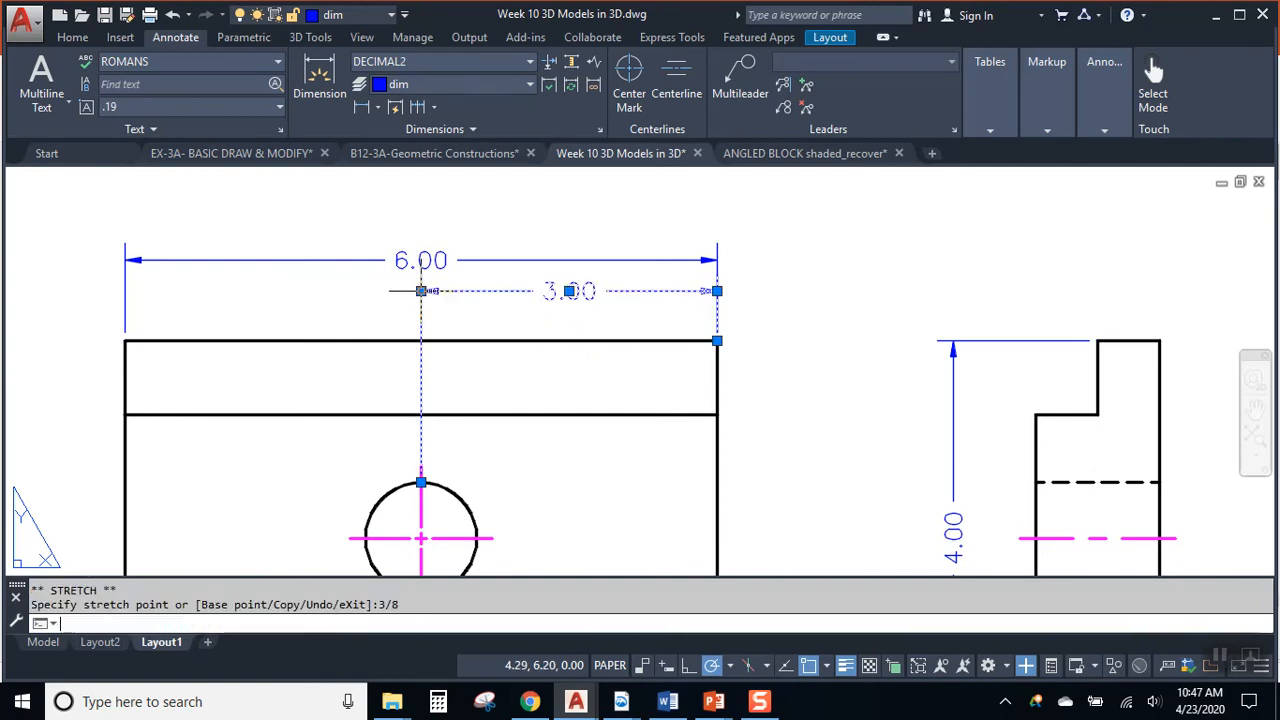
{"action": "key", "text": "Escape"}
{"action": "key", "text": "Escape"}
Add a linear dimension for the height of the side view's protruding section, placing the dimension line at 3/8
{"action": "middle_click_drag", "start_coordinate": [766, 411], "coordinate": [582, 304]}
{"action": "scroll", "coordinate": [684, 375], "scroll_direction": "down", "scroll_amount": 2}
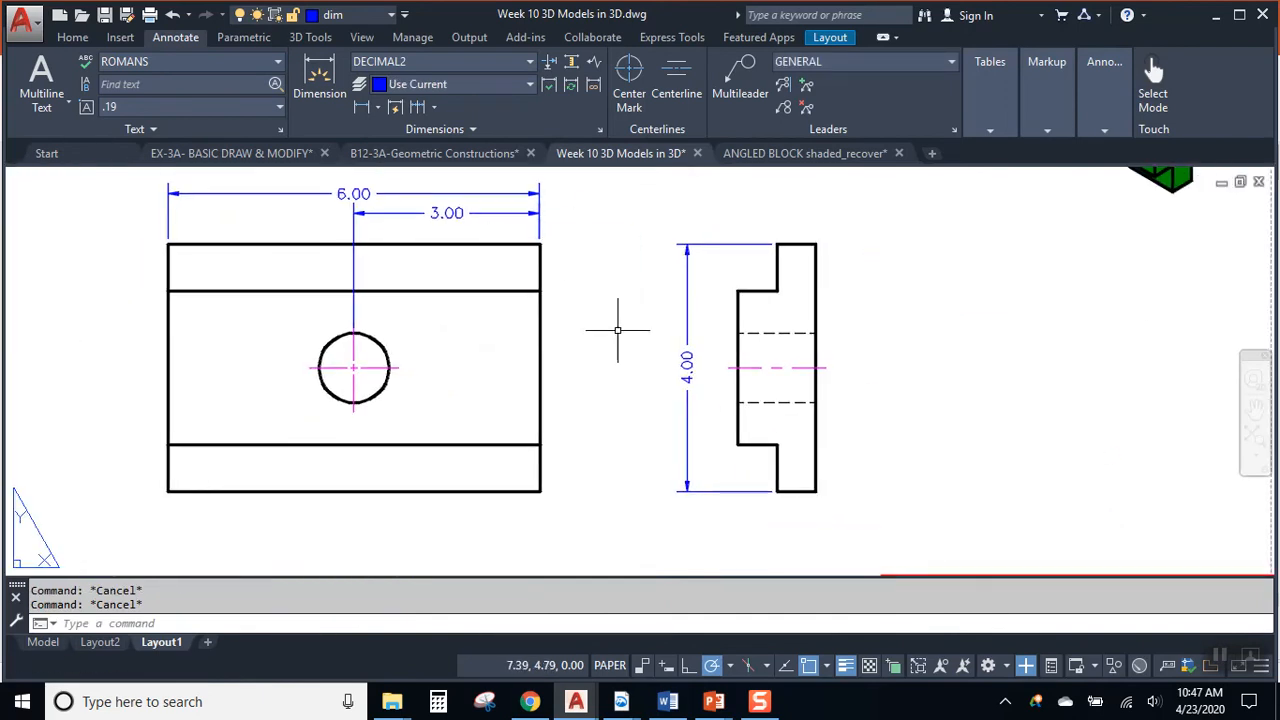
{"action": "left_click", "coordinate": [364, 107]}
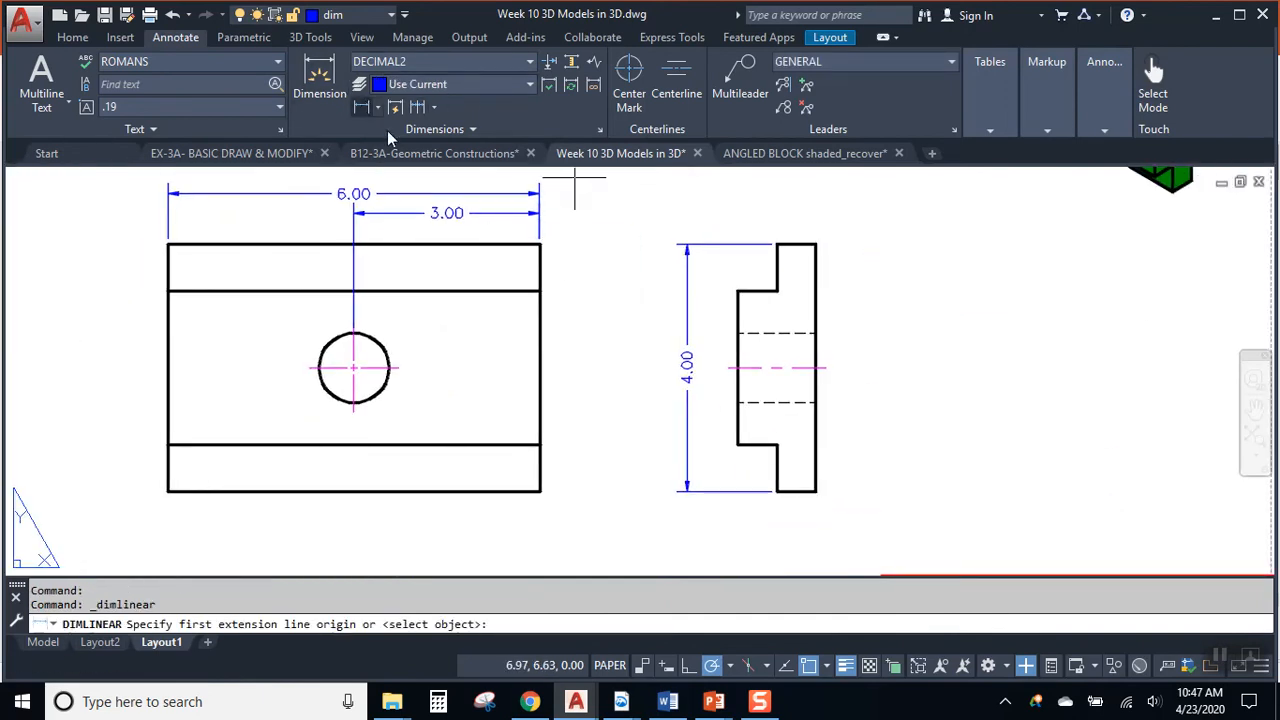
{"action": "scroll", "coordinate": [735, 290], "scroll_direction": "up", "scroll_amount": 2}
{"action": "left_click", "coordinate": [740, 290]}
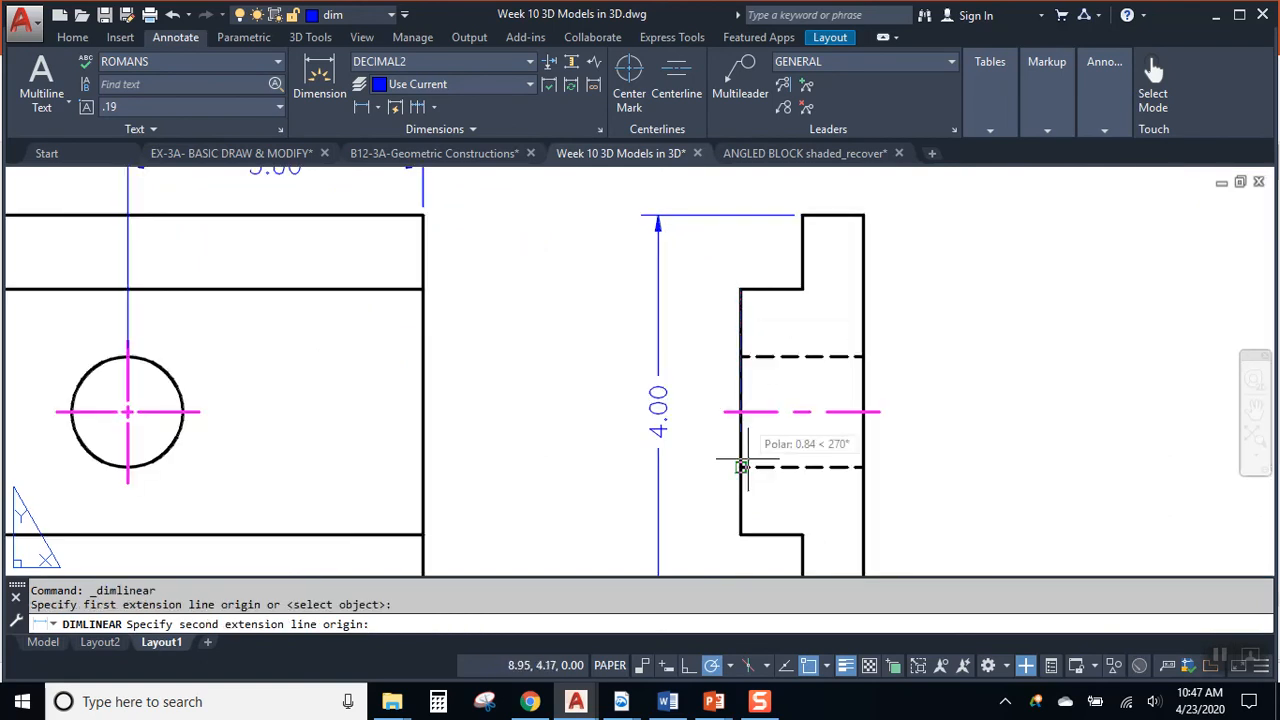
{"action": "left_click", "coordinate": [740, 536]}
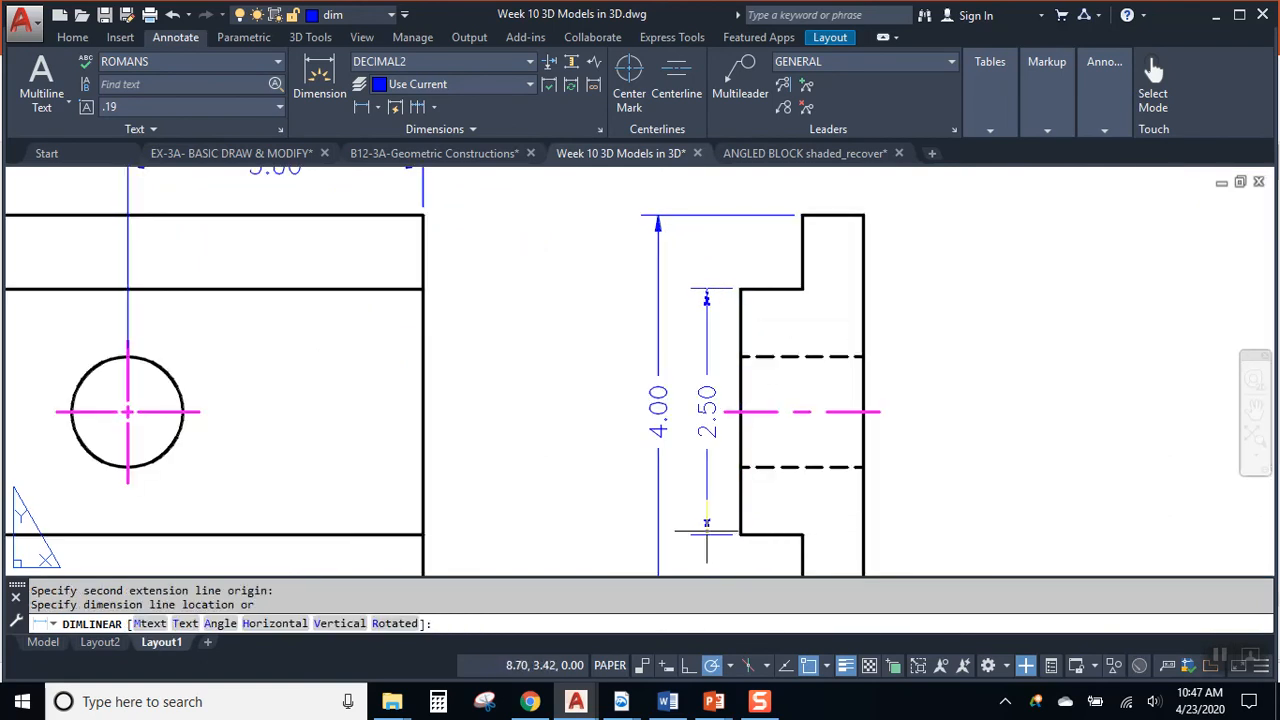
{"action": "type", "text": "3/8"}
{"action": "key", "text": "Return"}
Dimension the height of the side view's lower step, aligning its dimension line with the protruding section's height dimension
{"action": "scroll", "coordinate": [722, 514], "scroll_direction": "up", "scroll_amount": 3}
{"action": "scroll", "coordinate": [680, 430], "scroll_direction": "down", "scroll_amount": 3}
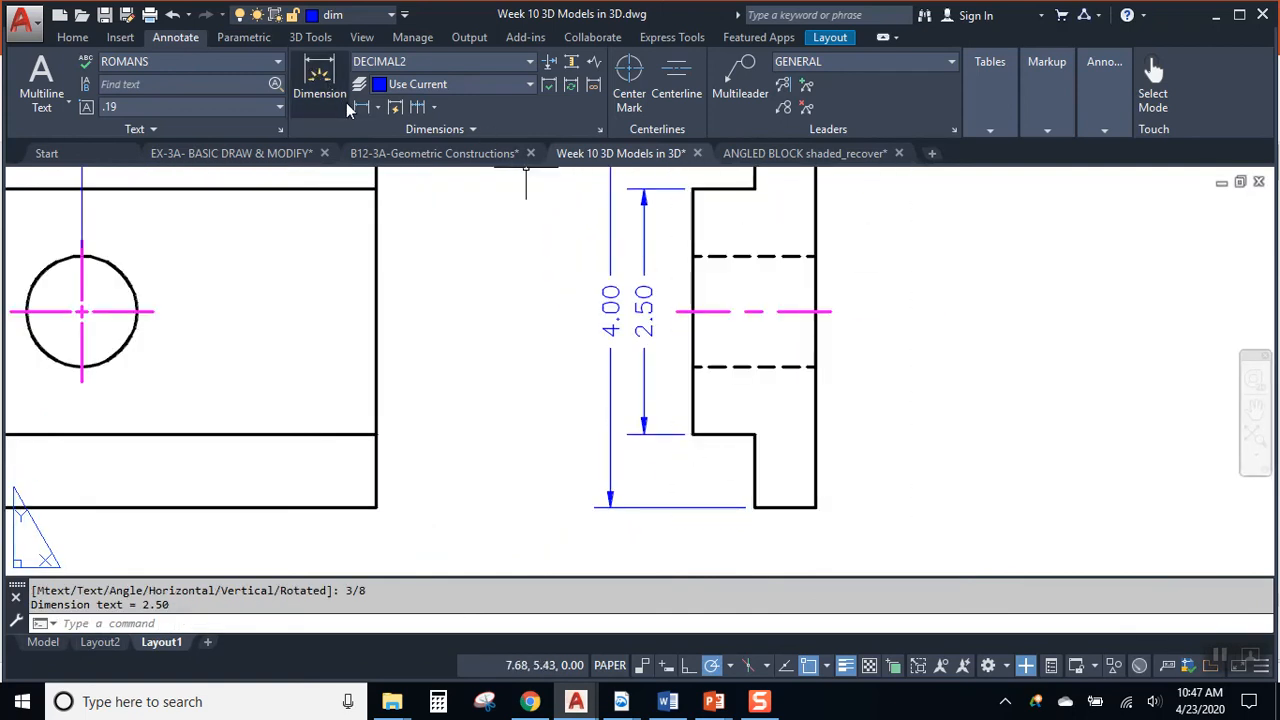
{"action": "left_click", "coordinate": [340, 104]}
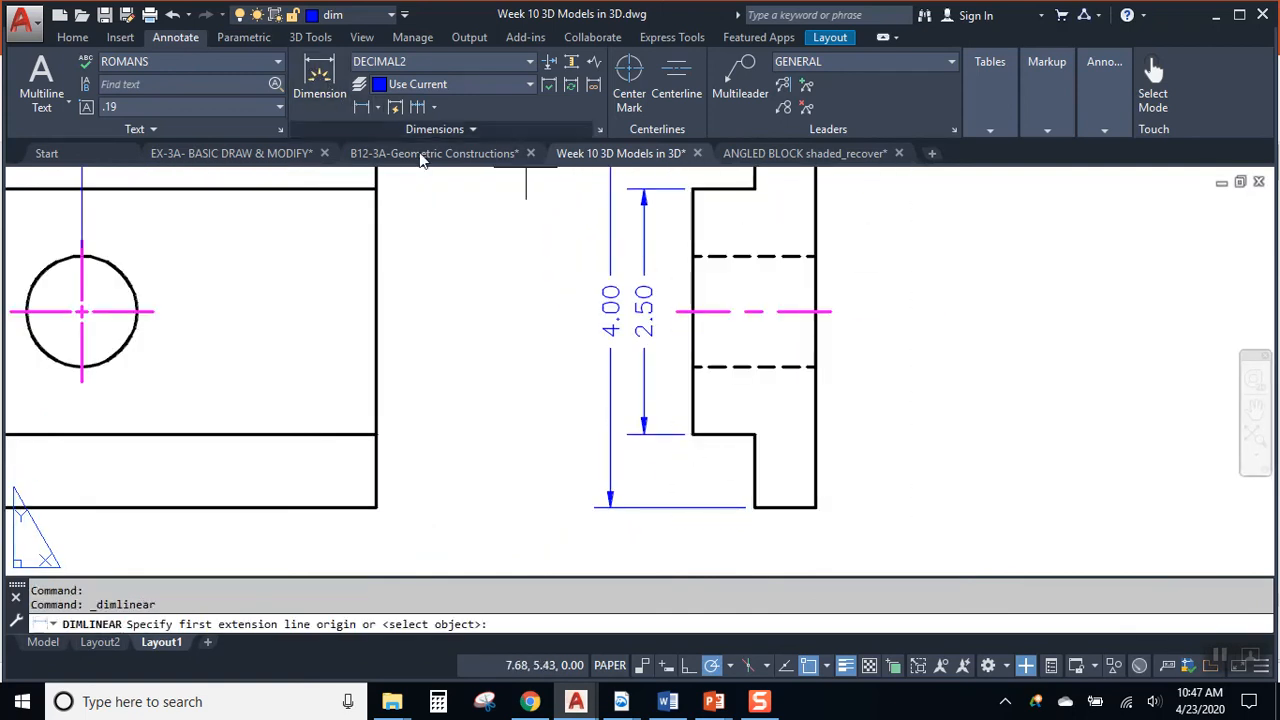
{"action": "left_click", "coordinate": [692, 434]}
{"action": "left_click", "coordinate": [753, 507]}
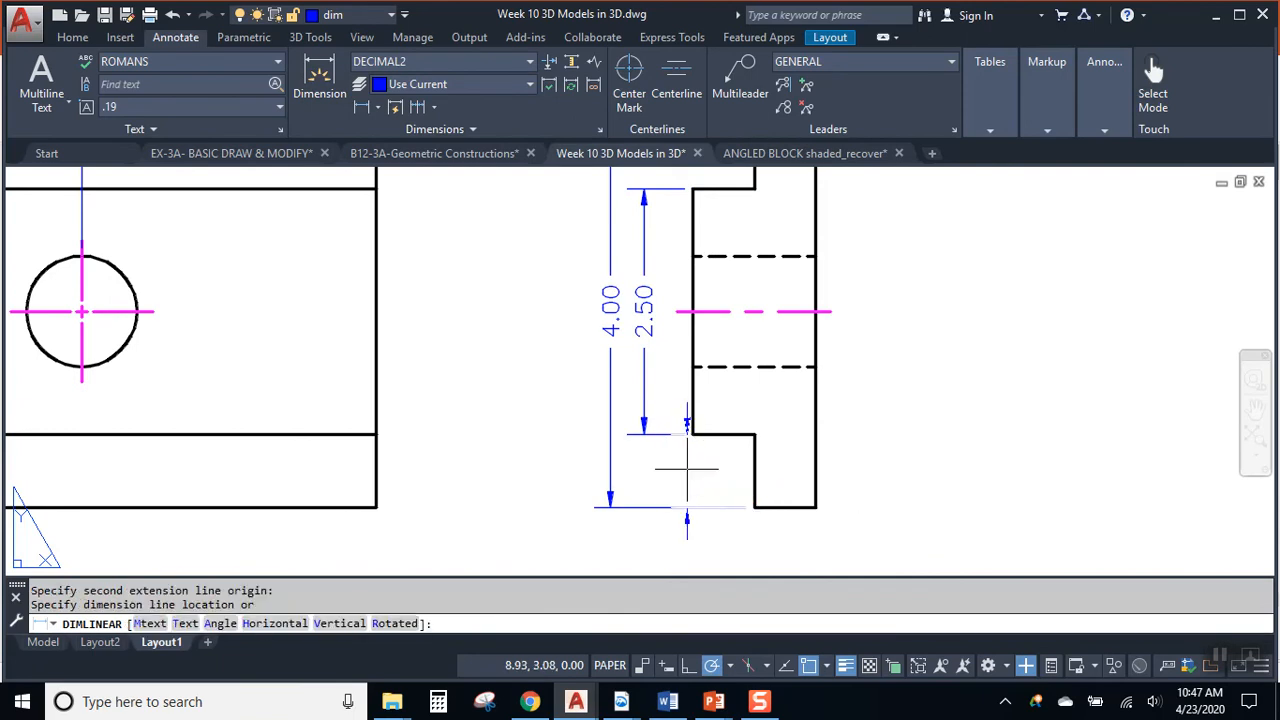
{"action": "left_click", "coordinate": [645, 434]}
{"action": "key", "text": "Escape"}
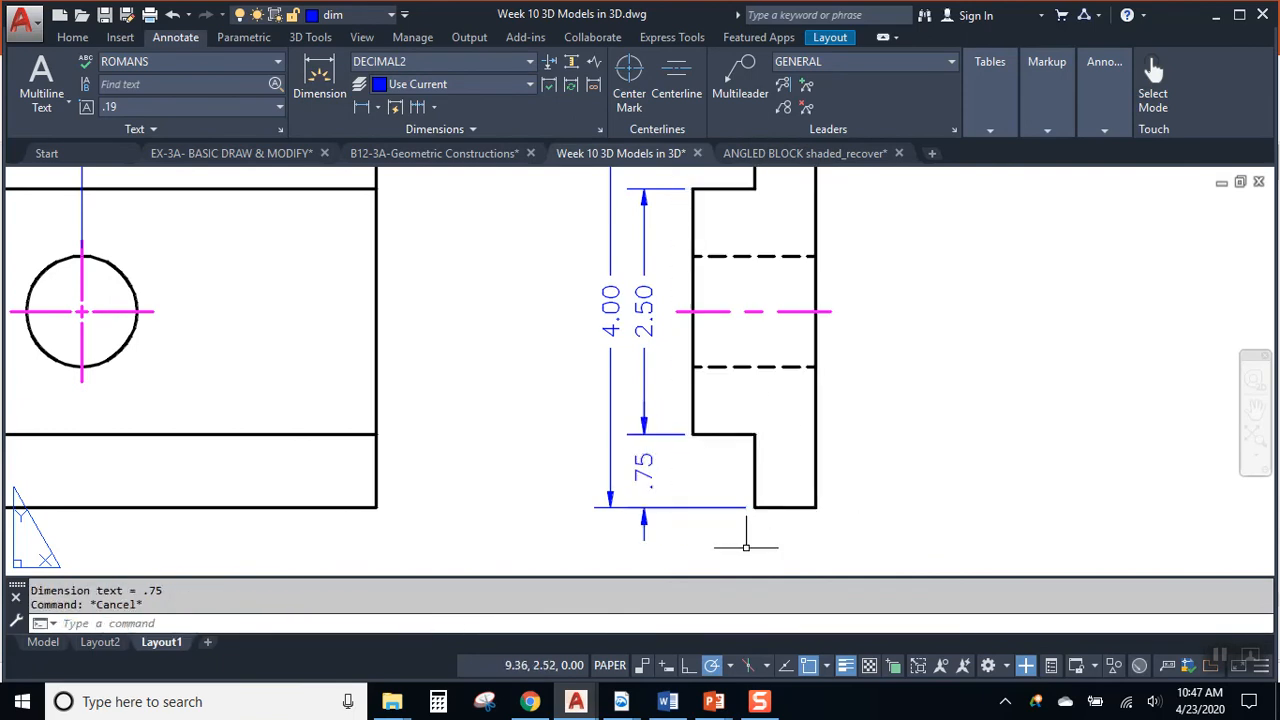
Add a linear dimension for the flange thickness along the side view's top edge, placing the dimension line at 3/8
{"action": "scroll", "coordinate": [740, 544], "scroll_direction": "down", "scroll_amount": 4}
{"action": "scroll", "coordinate": [795, 507], "scroll_direction": "up", "scroll_amount": 3}
{"action": "middle_click_drag", "start_coordinate": [795, 507], "coordinate": [813, 528]}
{"action": "scroll", "coordinate": [580, 389], "scroll_direction": "up", "scroll_amount": 2}
{"action": "scroll", "coordinate": [587, 409], "scroll_direction": "down", "scroll_amount": 3}
{"action": "scroll", "coordinate": [600, 414], "scroll_direction": "up", "scroll_amount": 1}
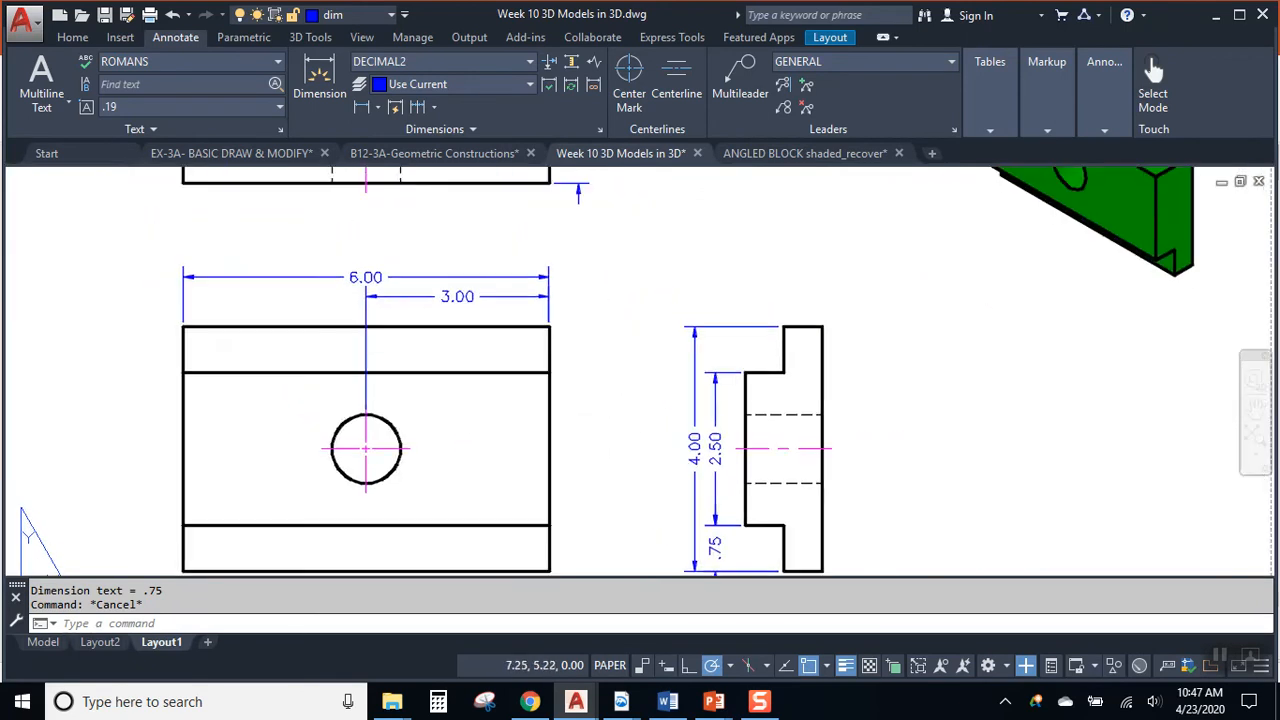
{"action": "left_click", "coordinate": [364, 107]}
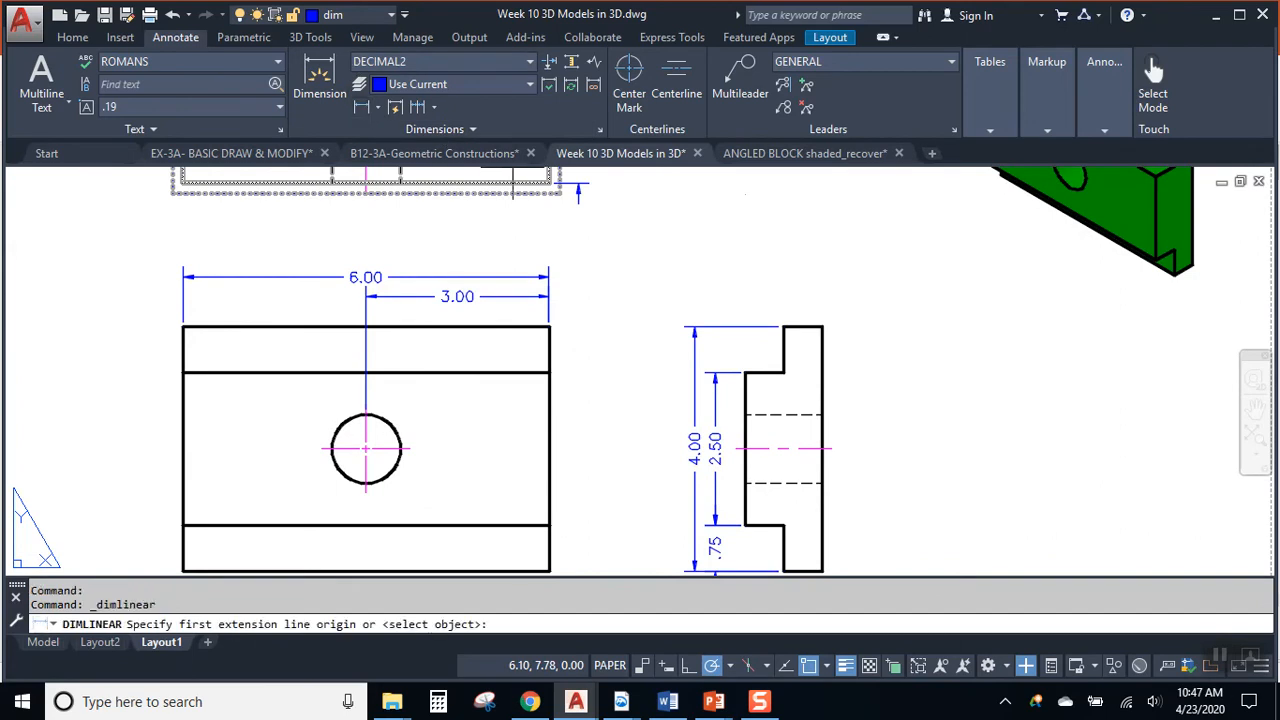
{"action": "left_click", "coordinate": [822, 326]}
{"action": "left_click", "coordinate": [784, 326]}
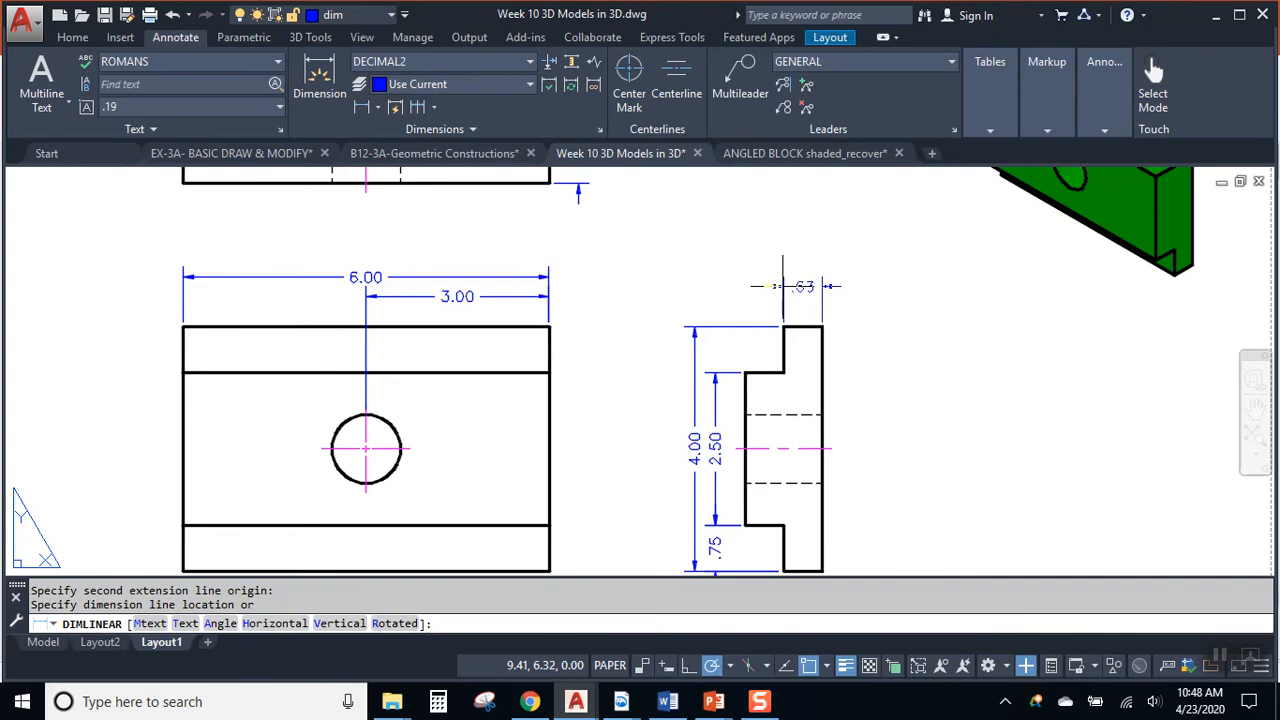
{"action": "type", "text": "3/8"}
{"action": "key", "text": "Return"}
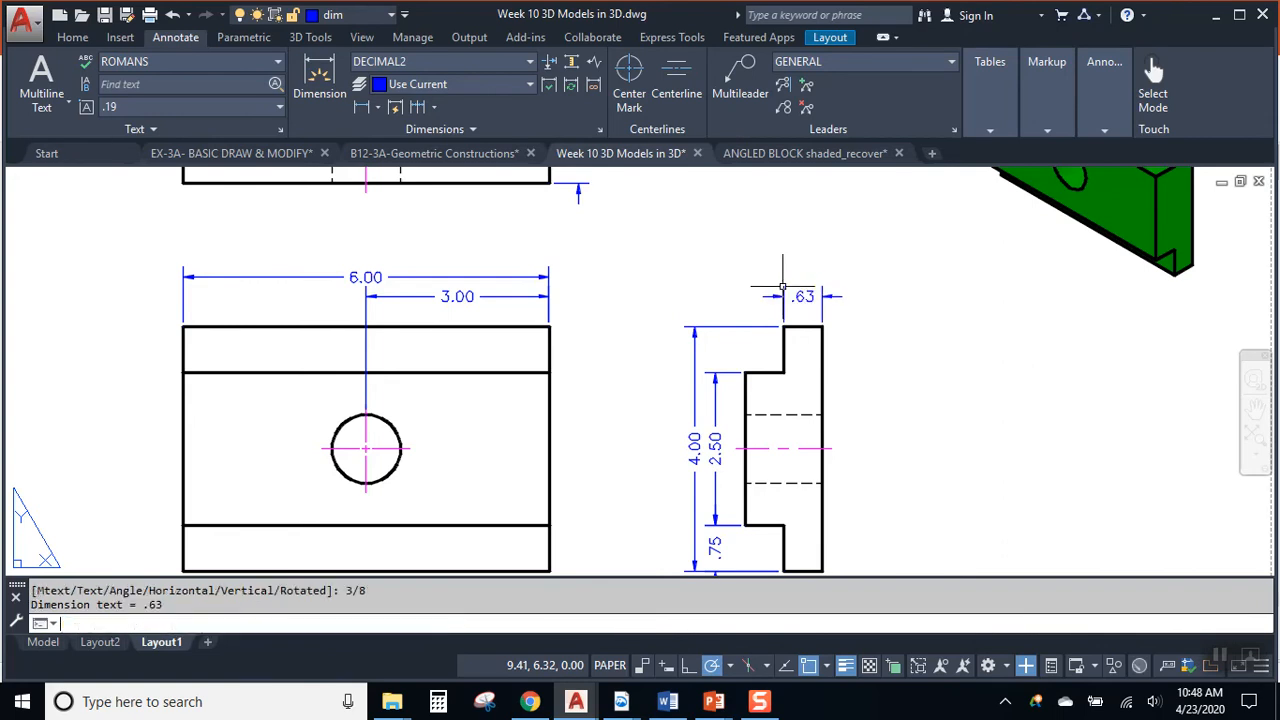
{"action": "key", "text": "Escape"}
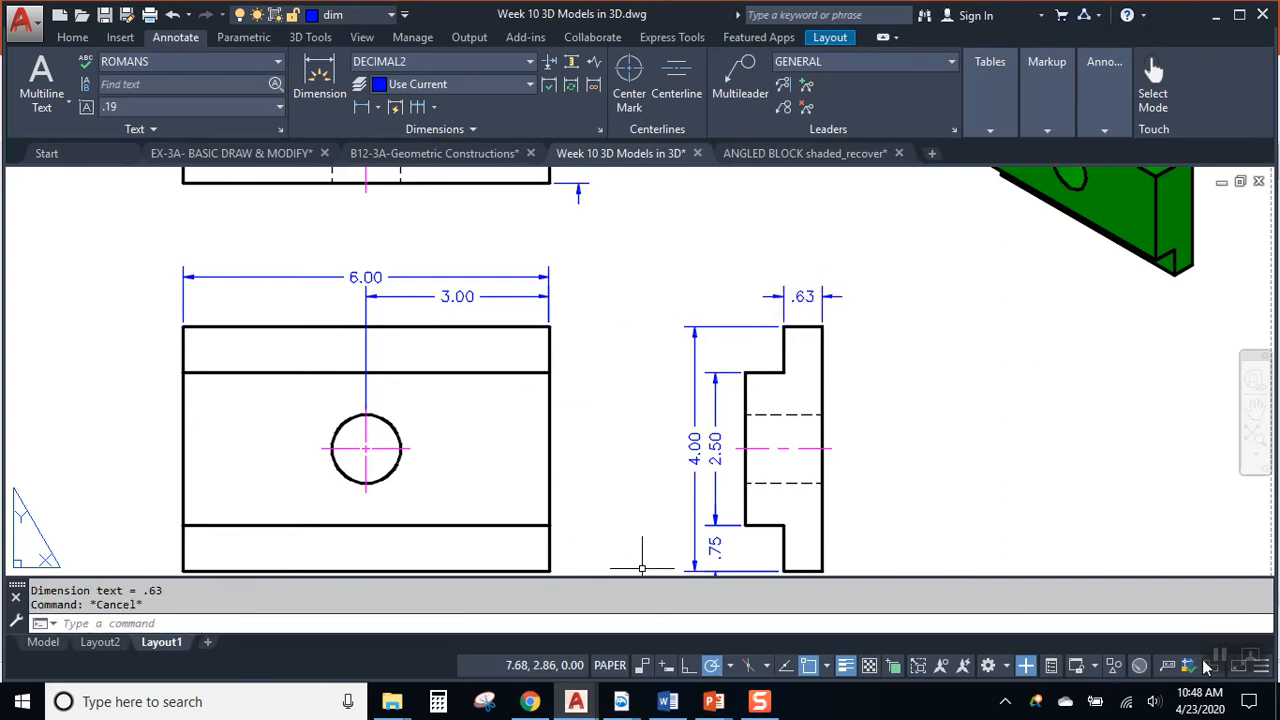
Check the remaining clamp block dimensions in the class pack PDF in Acrobat Reader, then return to the Week 10 3D Models in 3D drawing in AutoCAD
{"action": "left_click", "coordinate": [621, 701]}
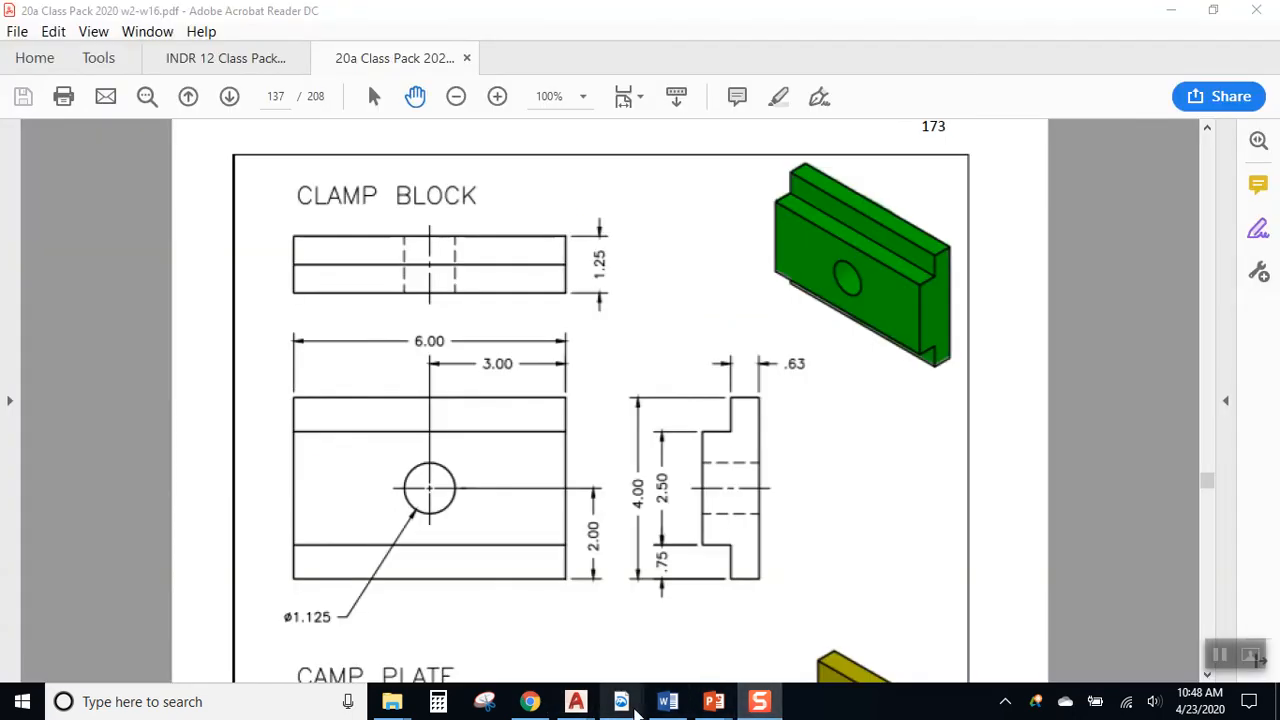
{"action": "mouse_move", "coordinate": [580, 703]}
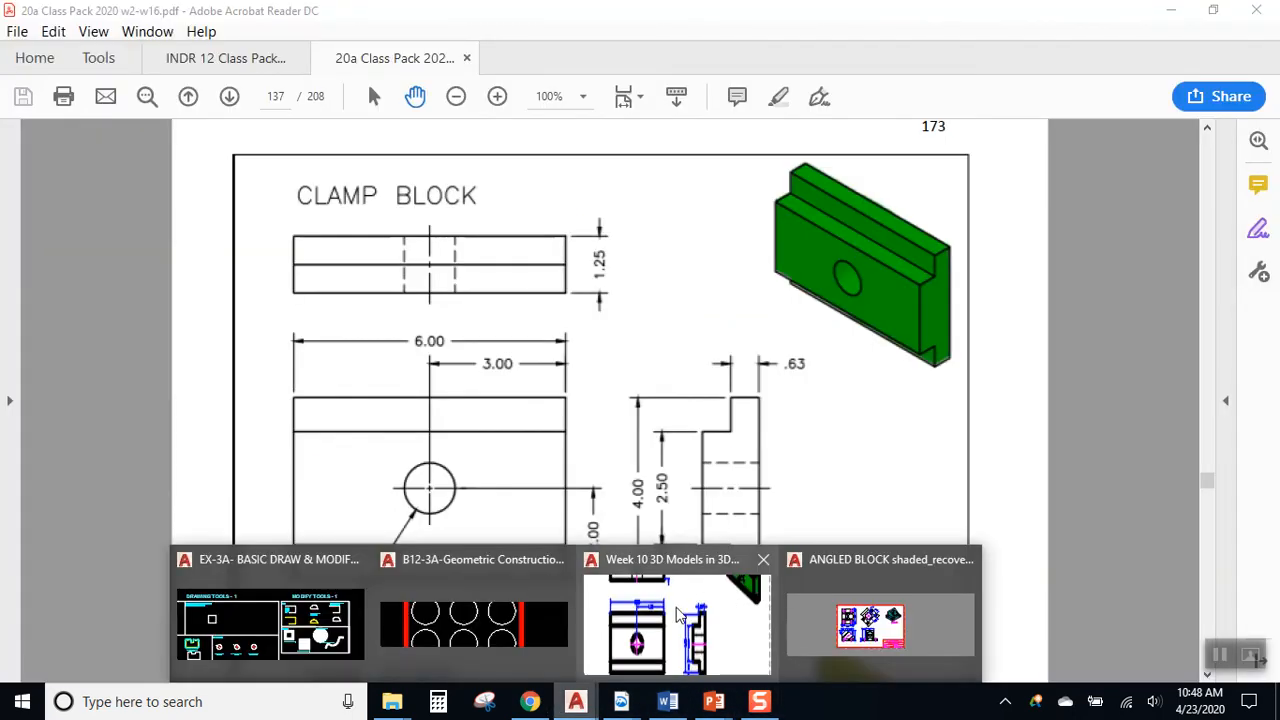
{"action": "left_click", "coordinate": [817, 620]}
{"action": "key", "text": "ctrl+c"}
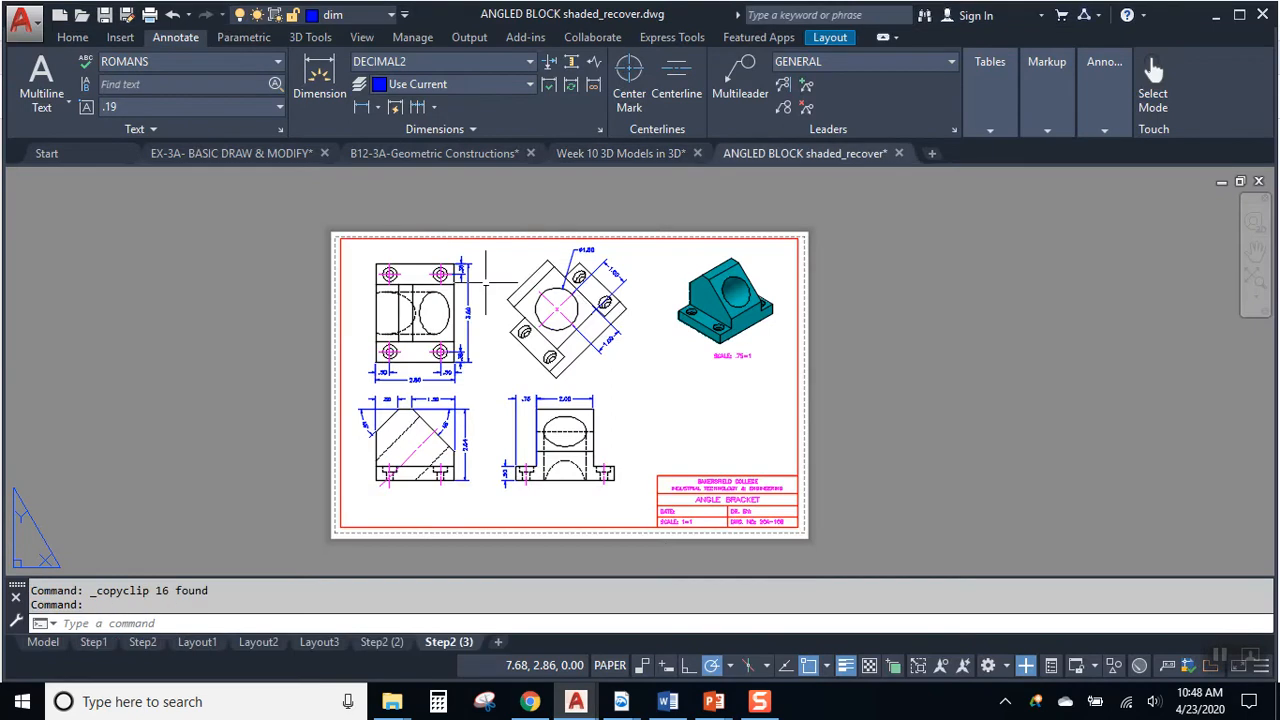
{"action": "left_click", "coordinate": [648, 155]}
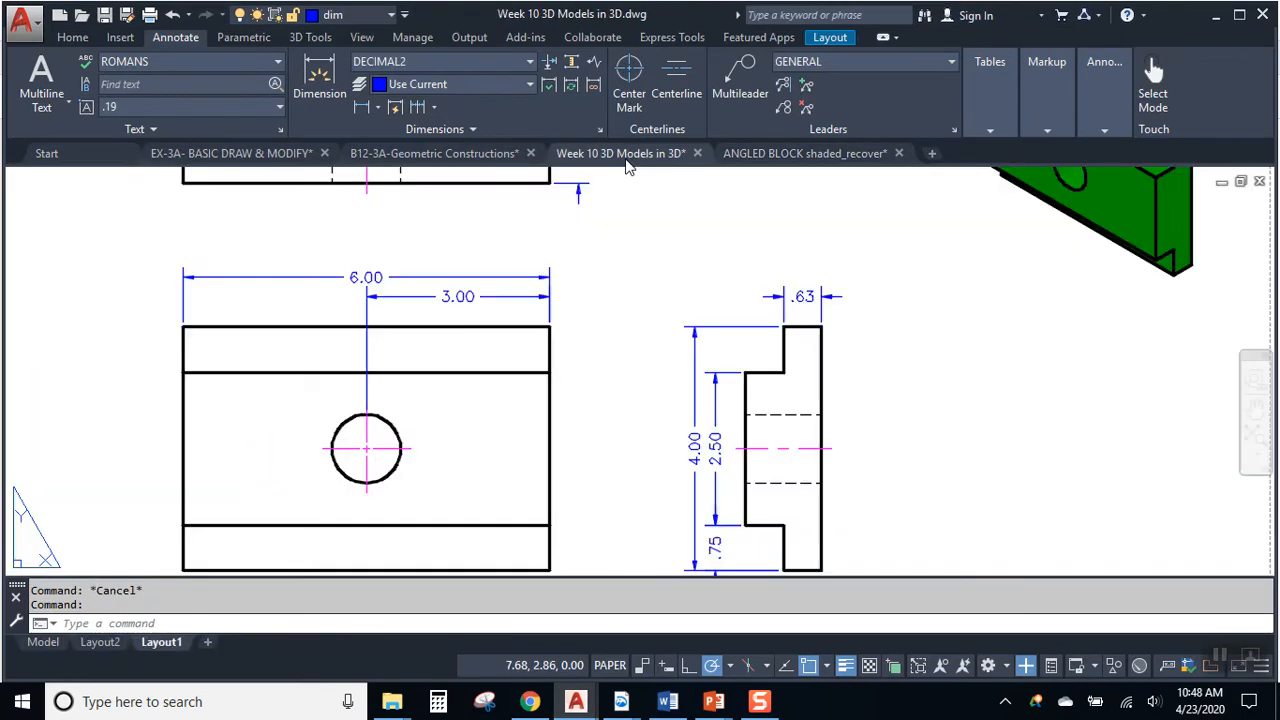
Add a vertical linear dimension from the hole's horizontal center axis to the front view's lower right corner, placed just outside the right edge
{"action": "left_click", "coordinate": [361, 106]}
{"action": "middle_click_drag", "start_coordinate": [572, 520], "coordinate": [586, 463]}
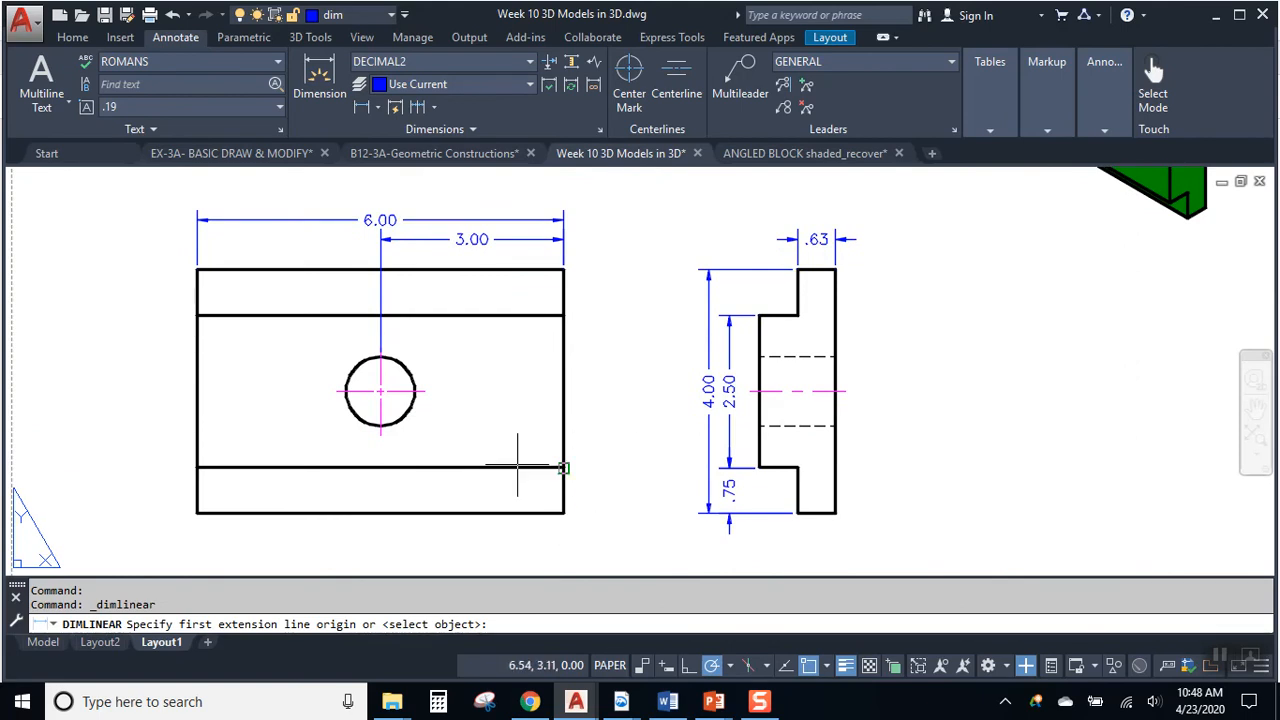
{"action": "left_click", "coordinate": [414, 391]}
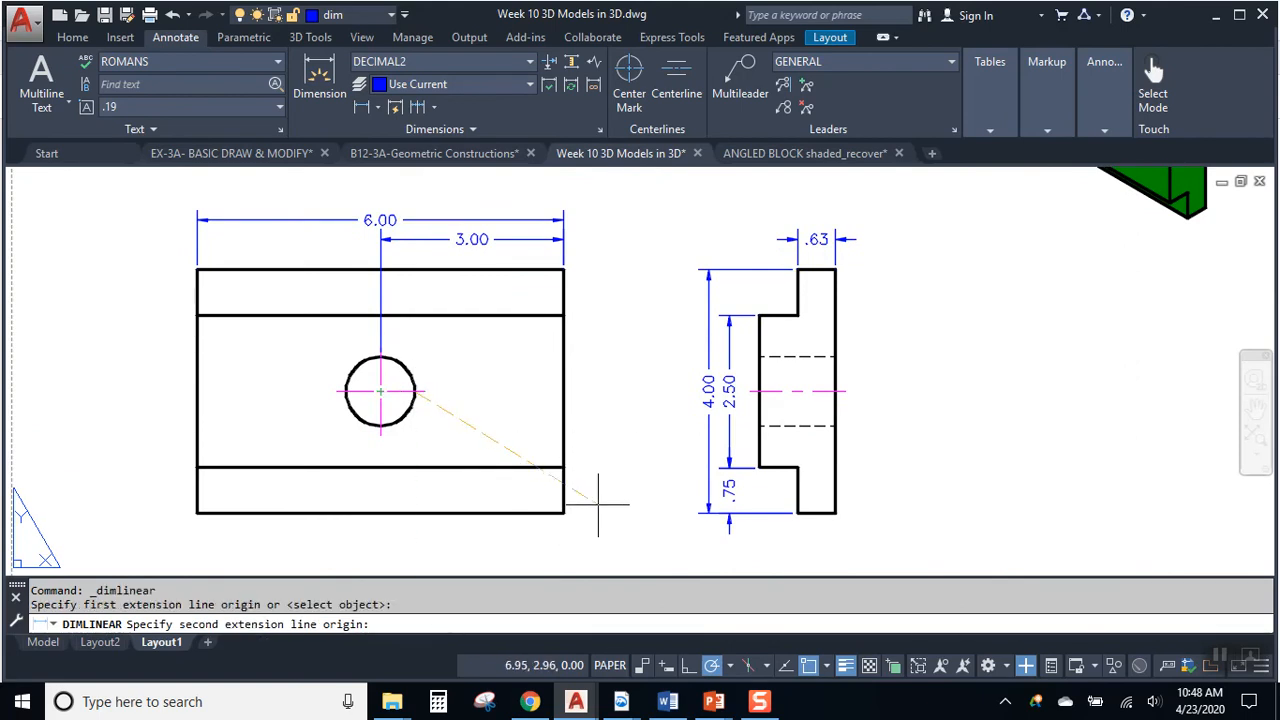
{"action": "left_click", "coordinate": [563, 513]}
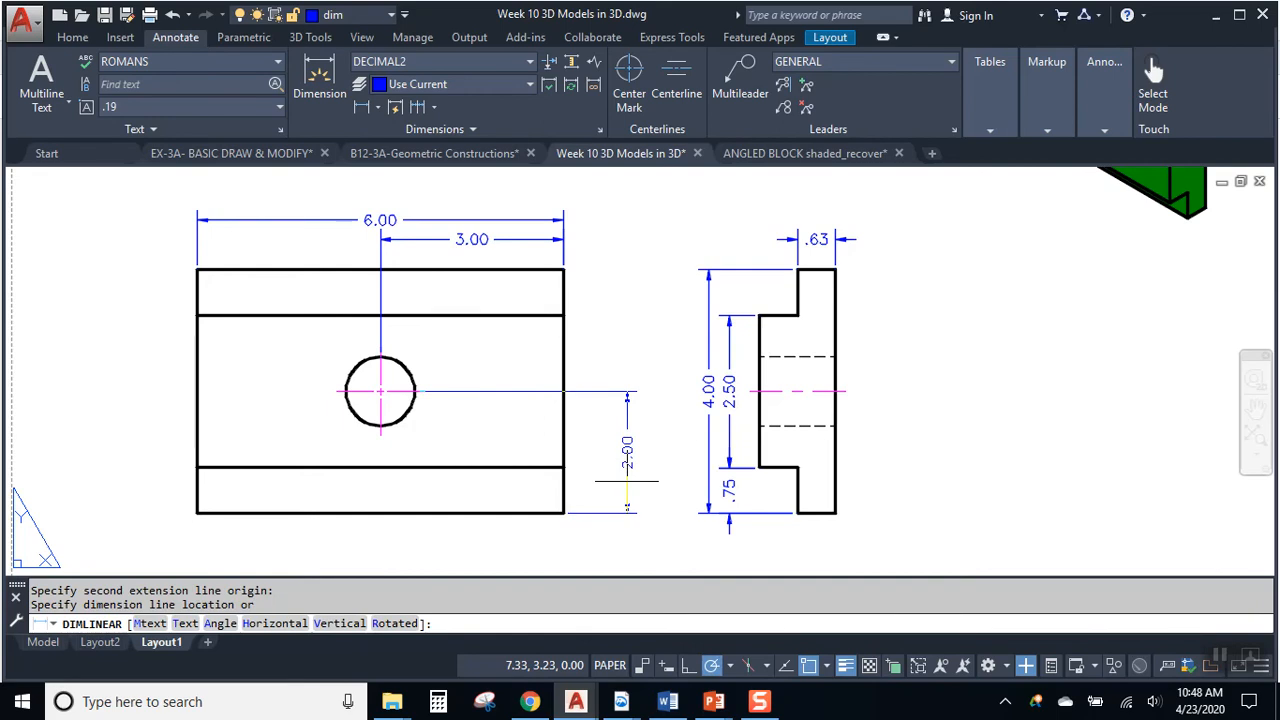
{"action": "left_click", "coordinate": [590, 480]}
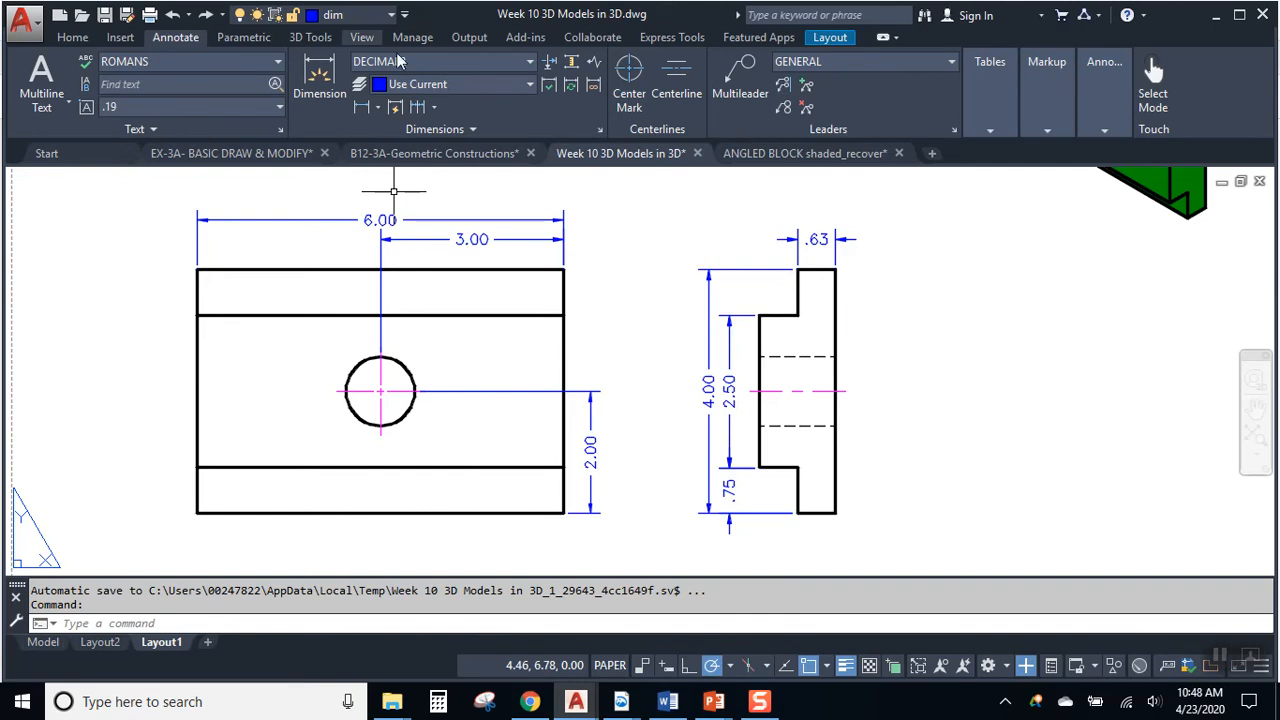
Add a diameter dimension to the front view's hole, placing its text outside the left edge
{"action": "left_click", "coordinate": [378, 107]}
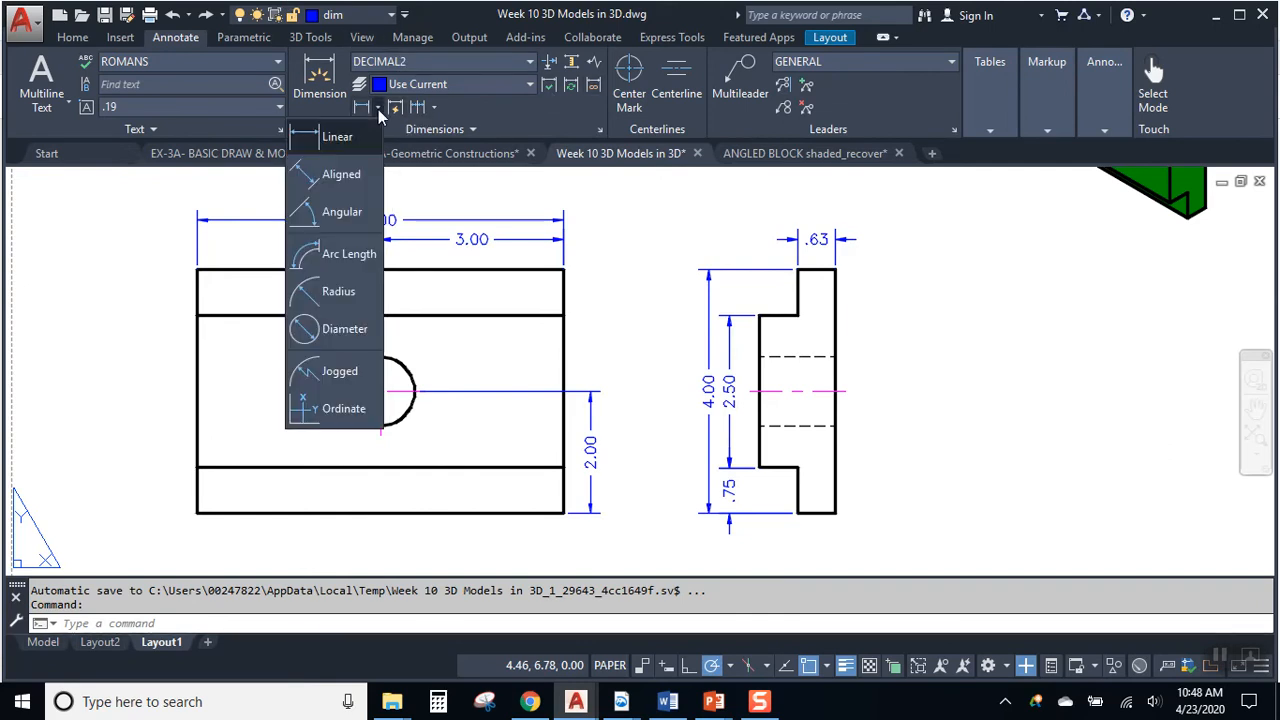
{"action": "left_click", "coordinate": [340, 329]}
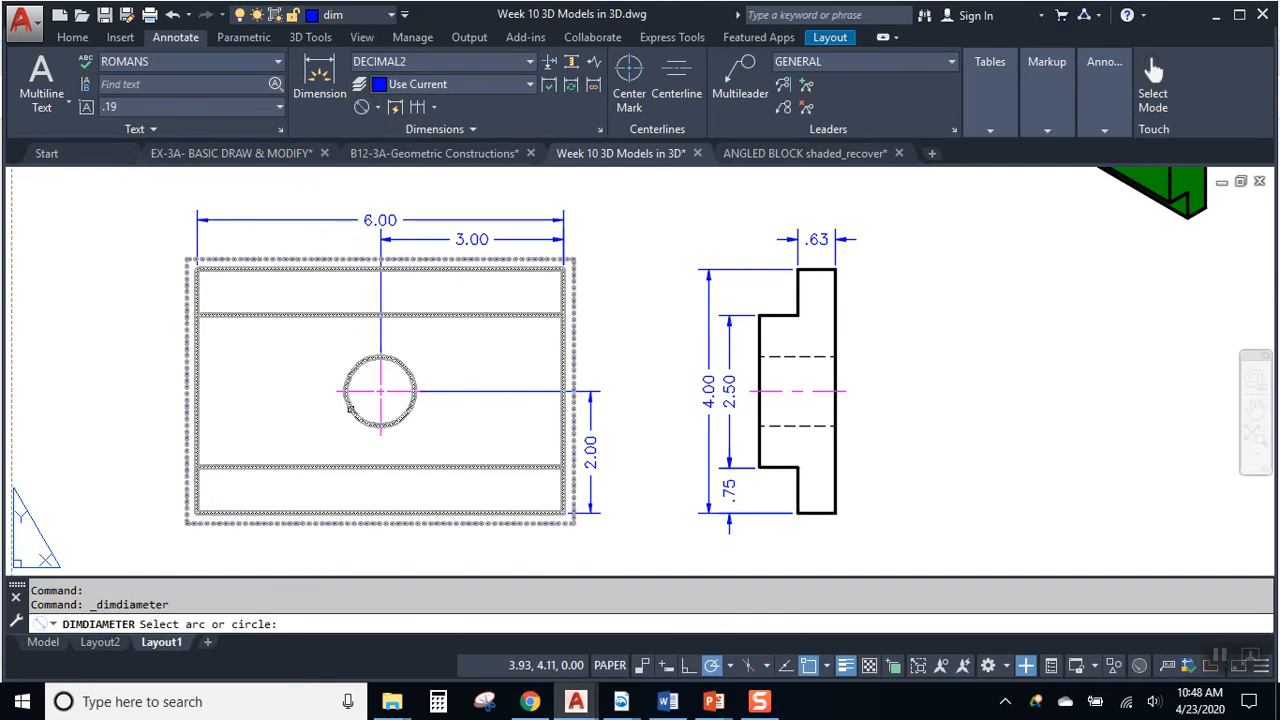
{"action": "left_click", "coordinate": [351, 410]}
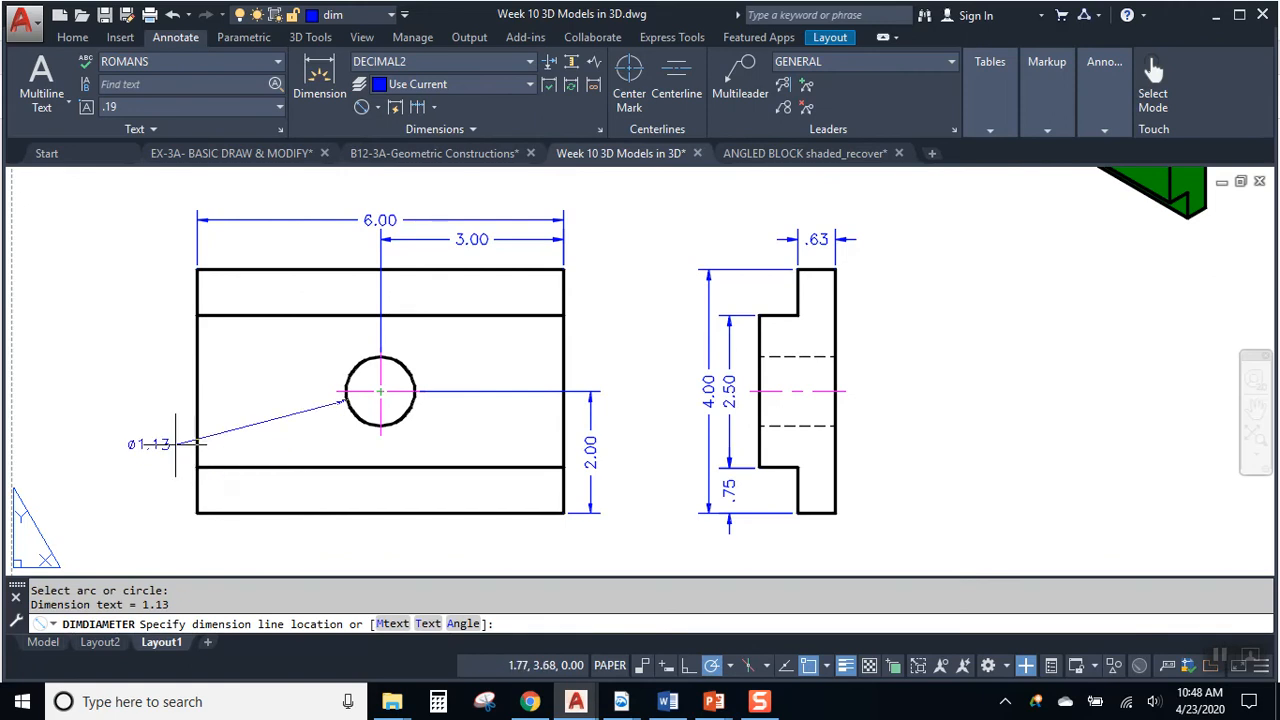
{"action": "left_click", "coordinate": [175, 444]}
{"action": "scroll", "coordinate": [471, 451], "scroll_direction": "down", "scroll_amount": 3}
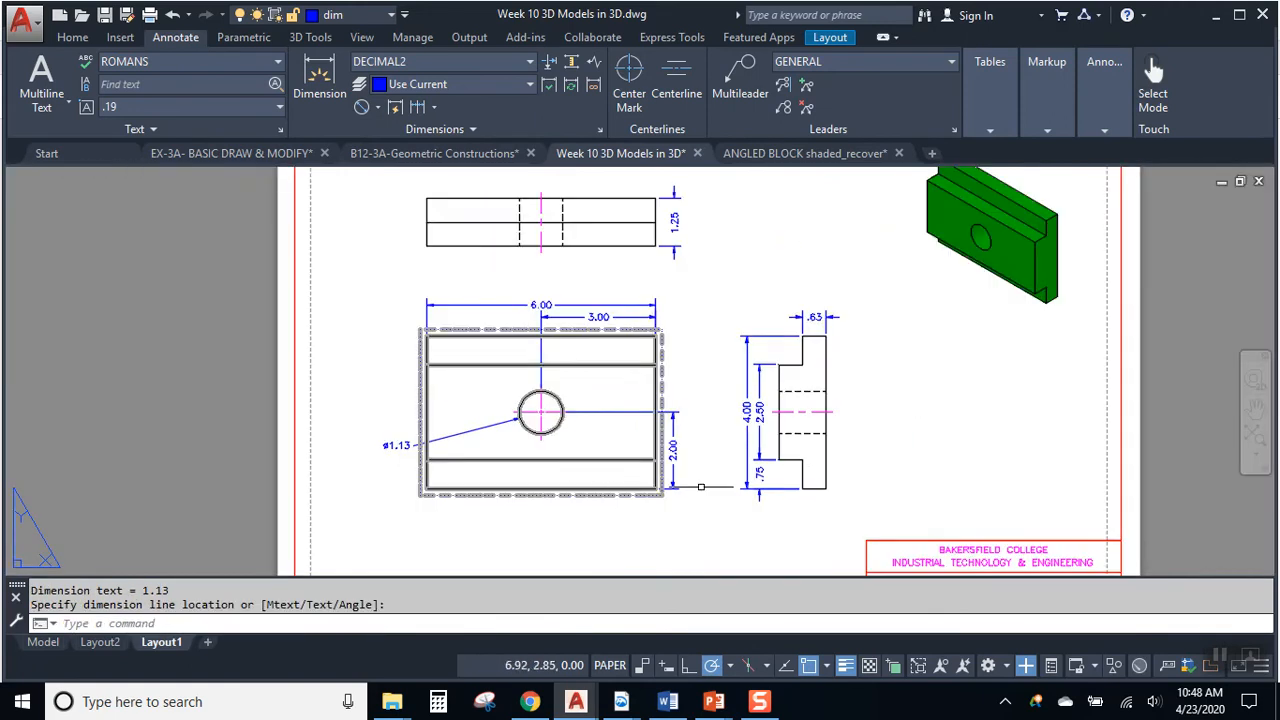
{"action": "middle_click_drag", "start_coordinate": [932, 446], "coordinate": [885, 497]}
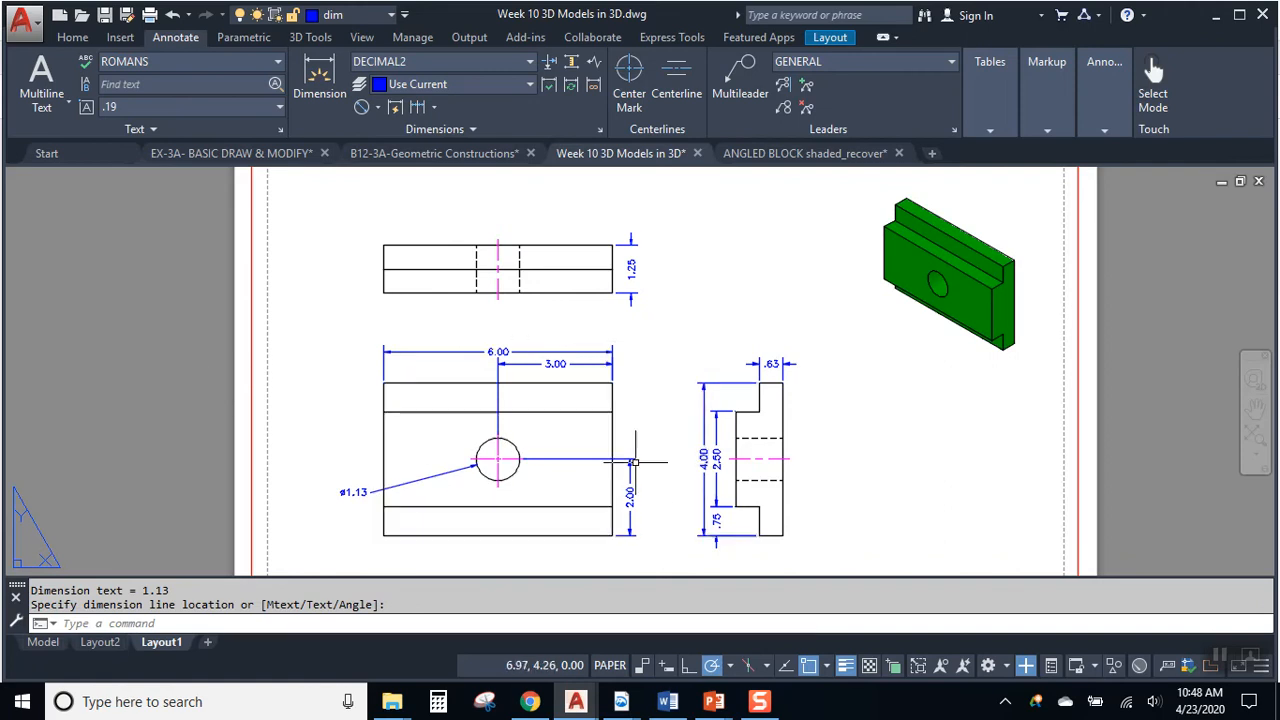
{"action": "mouse_move", "coordinate": [703, 446]}
{"action": "middle_mouse_down"}
{"action": "mouse_move", "coordinate": [697, 406]}
{"action": "mouse_move", "coordinate": [688, 437]}
{"action": "middle_mouse_up"}
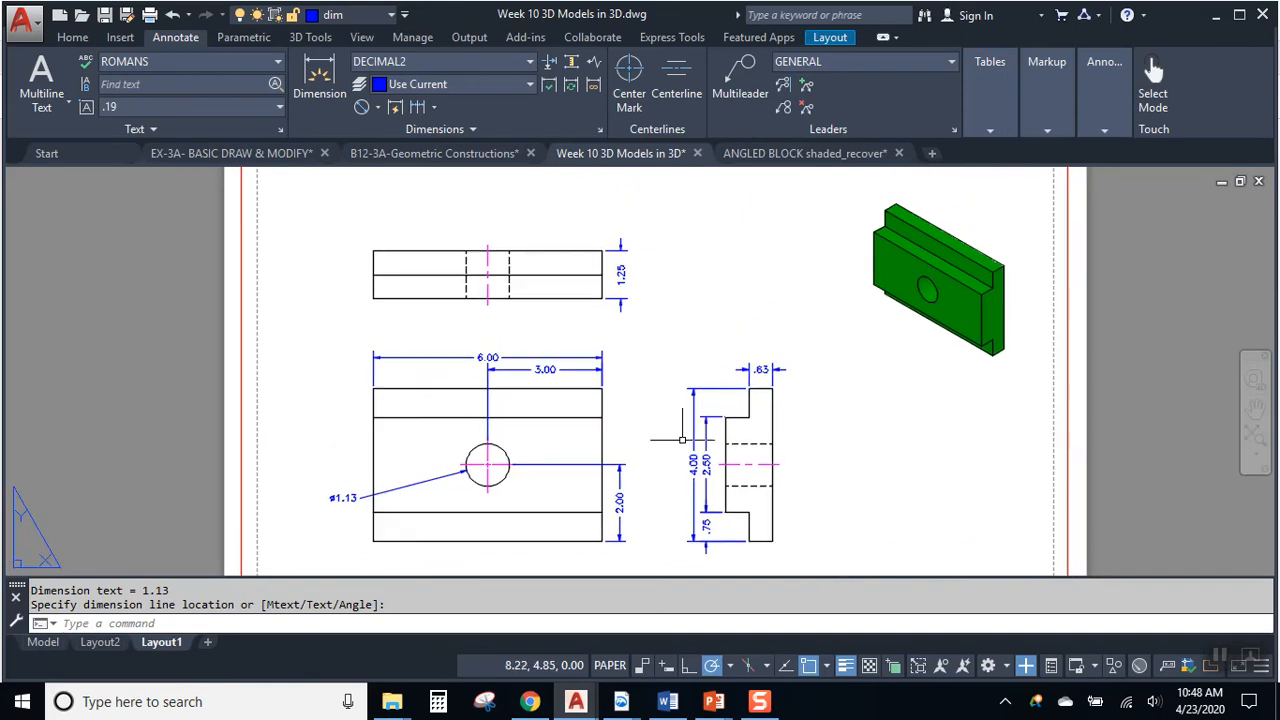
Highlight every clamp block dimension in 20a Class Pack 2020 w2-w16.pdf in Acrobat Reader, then switch back to the Week 10 3D Models drawing in AutoCAD
{"action": "left_click", "coordinate": [621, 703]}
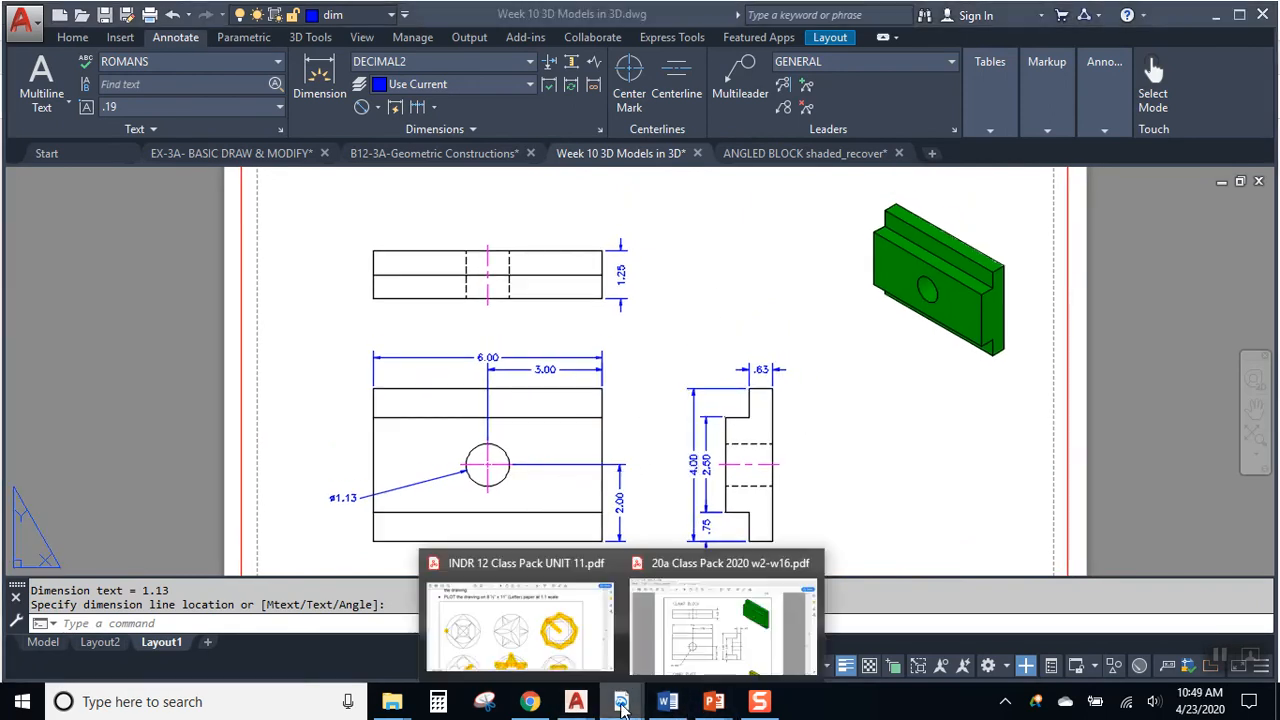
{"action": "left_click", "coordinate": [703, 641]}
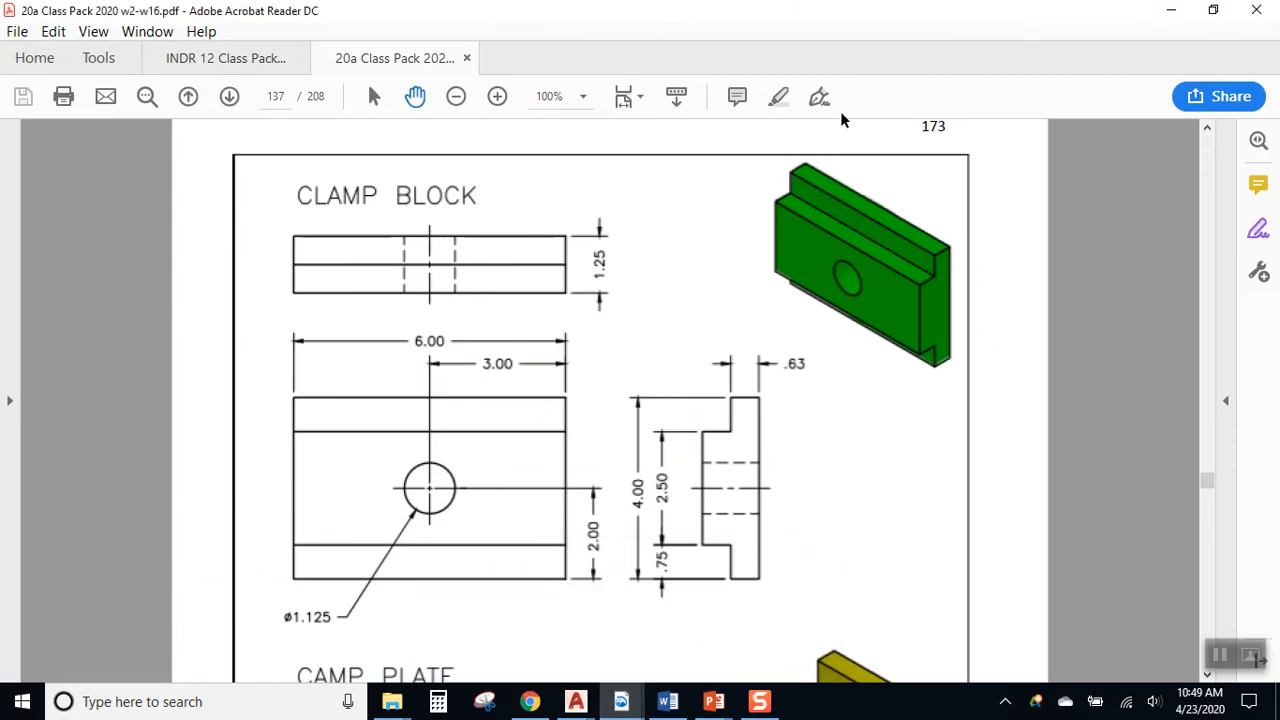
{"action": "left_click_drag", "start_coordinate": [603, 260], "coordinate": [600, 293]}
{"action": "left_click_drag", "start_coordinate": [767, 356], "coordinate": [804, 357]}
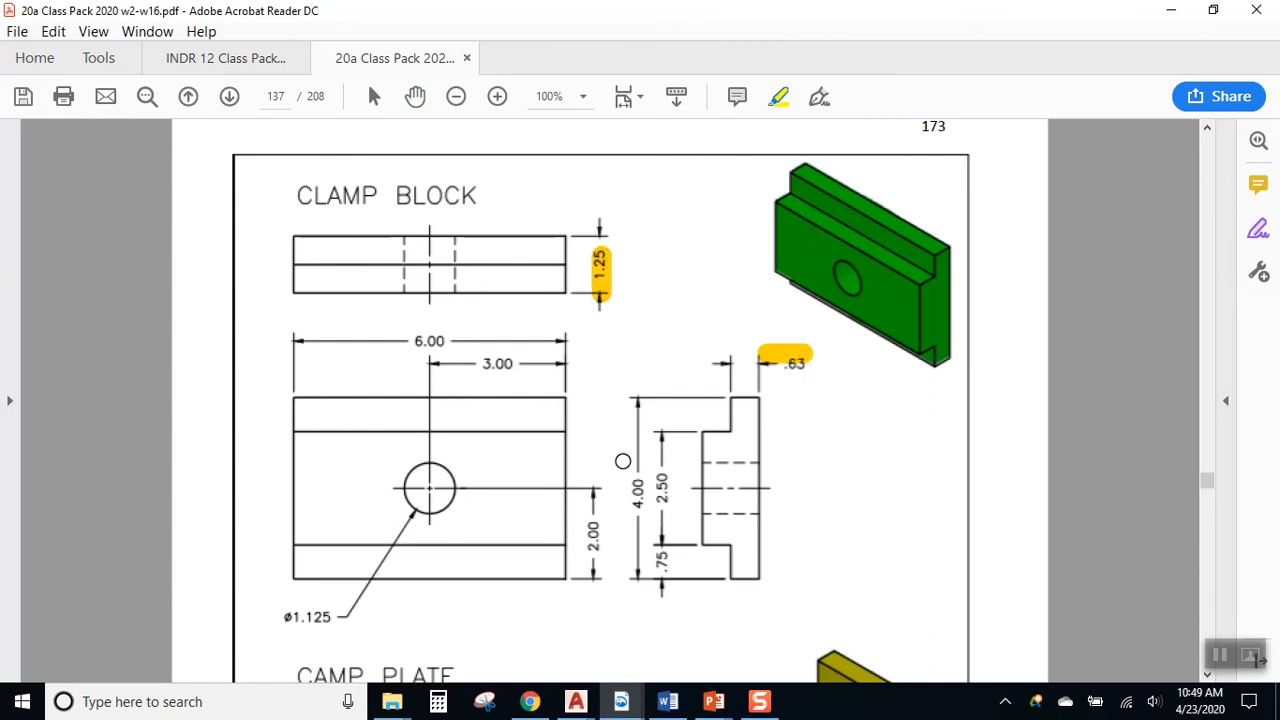
{"action": "mouse_move", "coordinate": [657, 484]}
{"action": "left_mouse_down"}
{"action": "mouse_move", "coordinate": [640, 538]}
{"action": "mouse_move", "coordinate": [590, 598]}
{"action": "left_mouse_up"}
{"action": "mouse_move", "coordinate": [538, 364]}
{"action": "left_mouse_down"}
{"action": "mouse_move", "coordinate": [468, 366]}
{"action": "mouse_move", "coordinate": [382, 341]}
{"action": "left_mouse_up"}
{"action": "left_click_drag", "start_coordinate": [337, 615], "coordinate": [266, 615]}
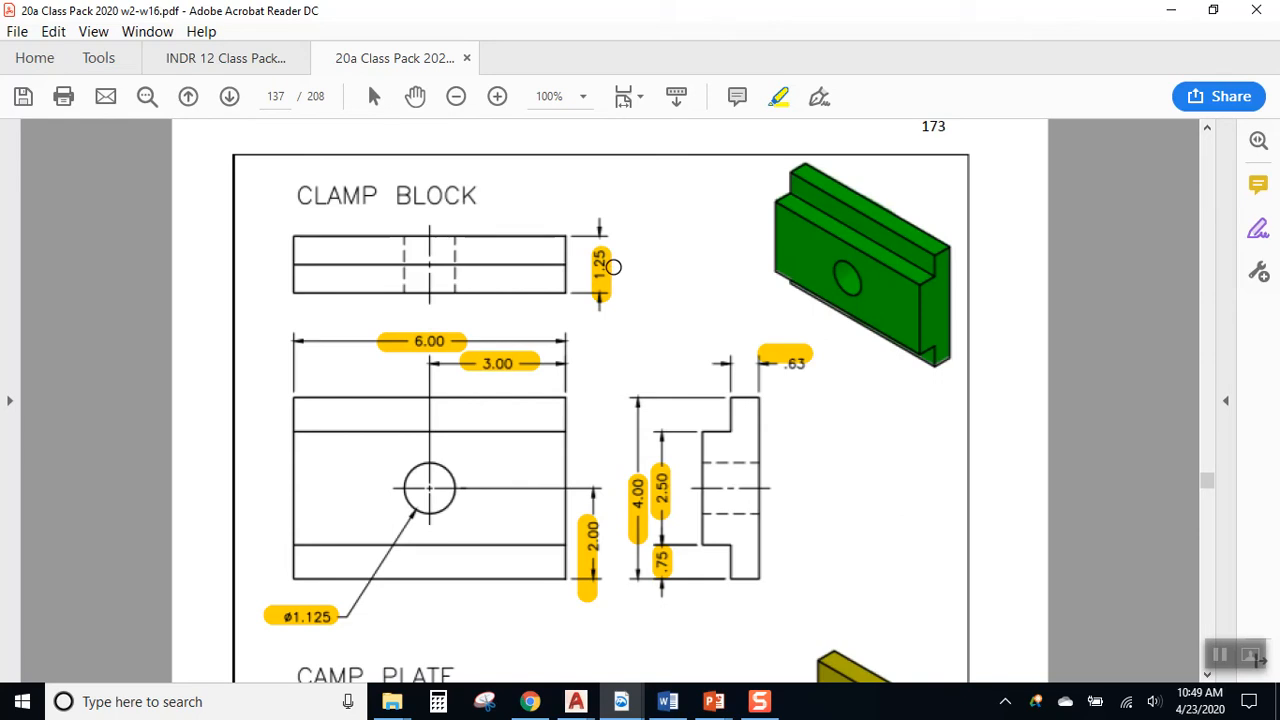
{"action": "left_click", "coordinate": [576, 701]}
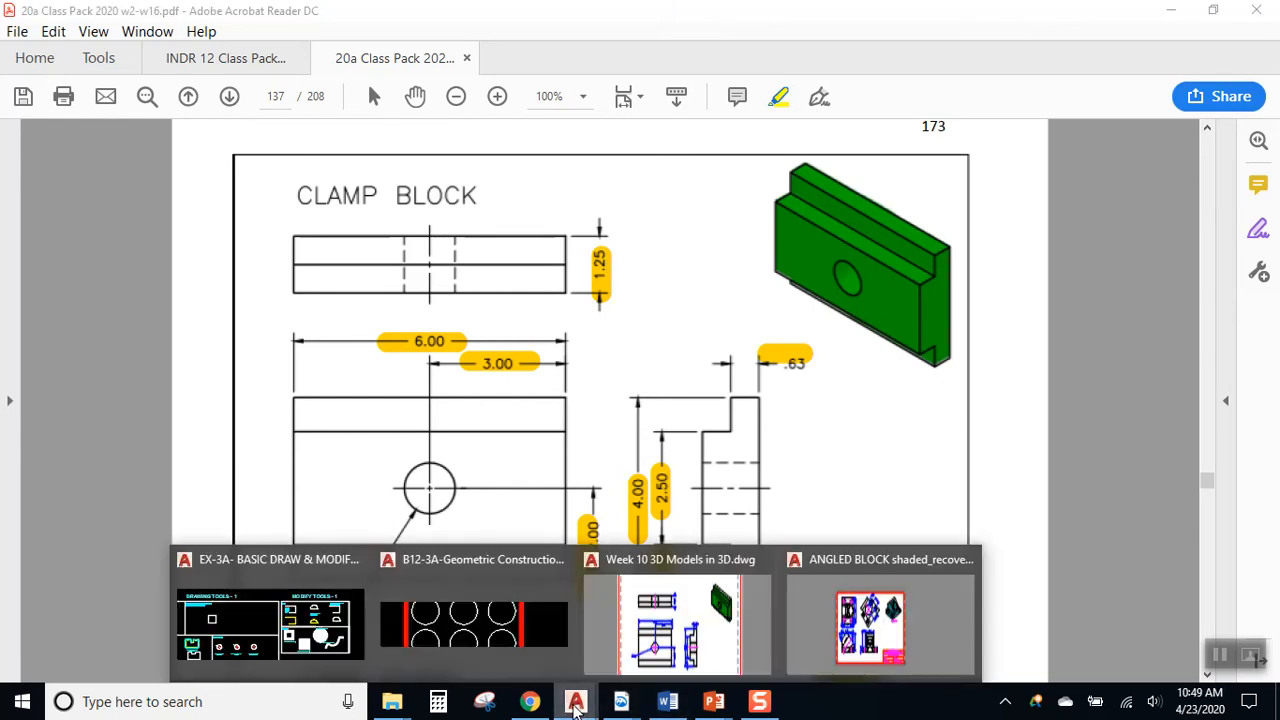
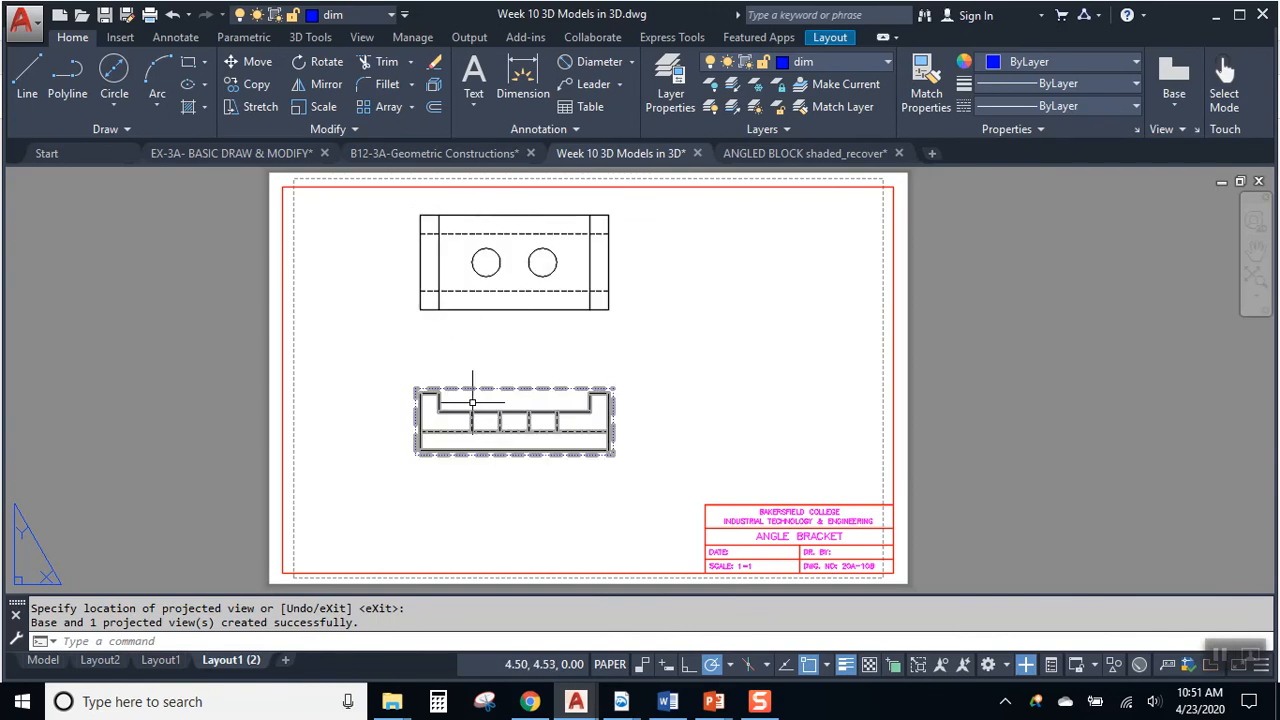
Project a side view and an isometric view from the front view, placing them beside it and at the sheet's upper right
{"action": "left_click", "coordinate": [470, 402]}
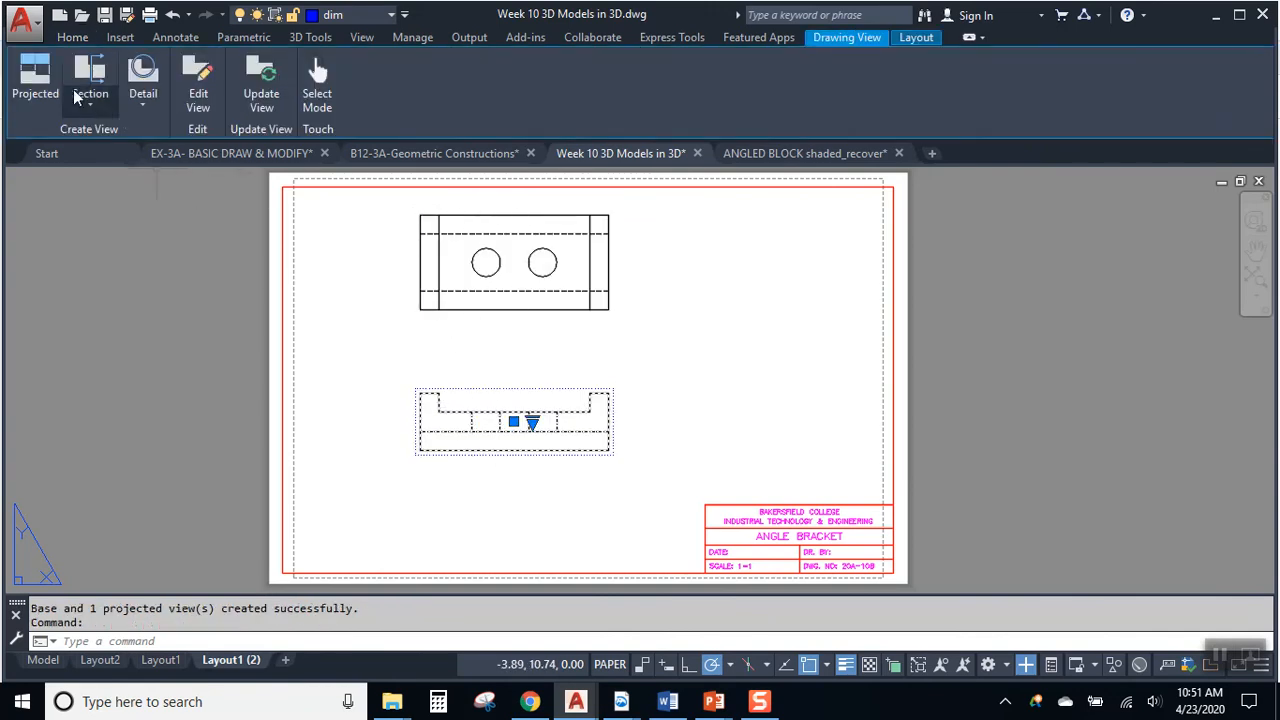
{"action": "left_click", "coordinate": [35, 80]}
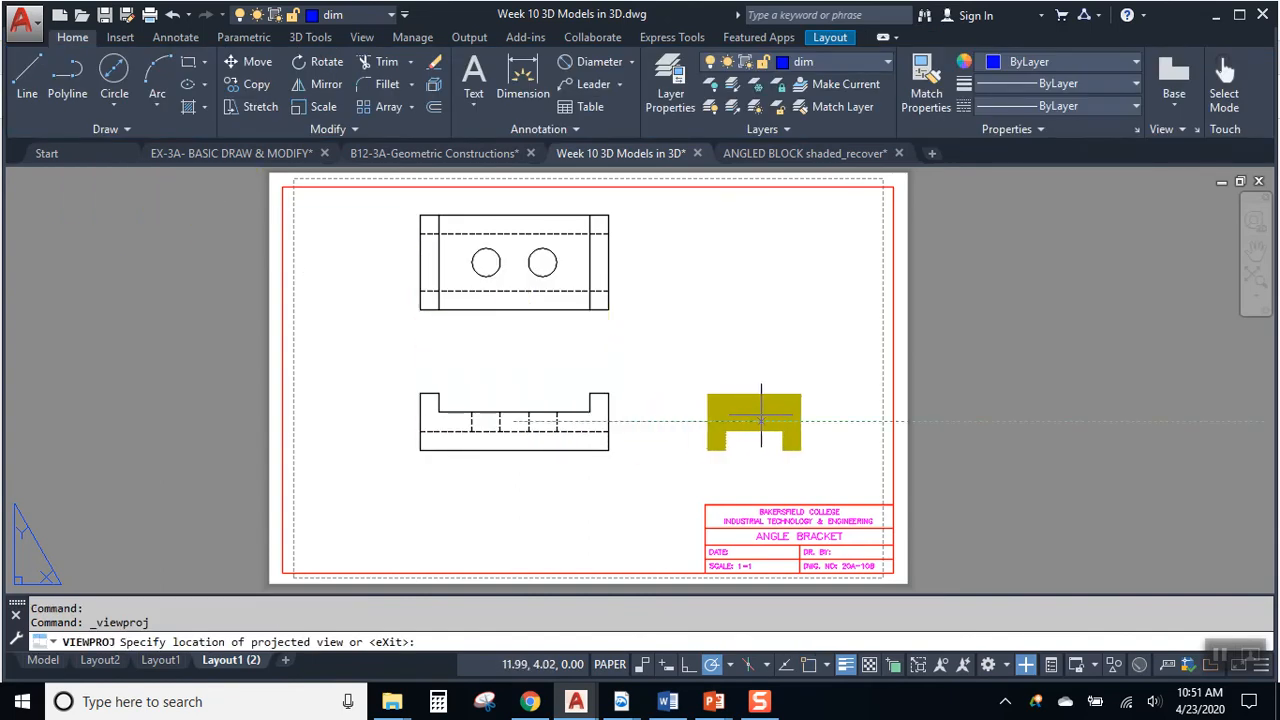
{"action": "left_click", "coordinate": [769, 421]}
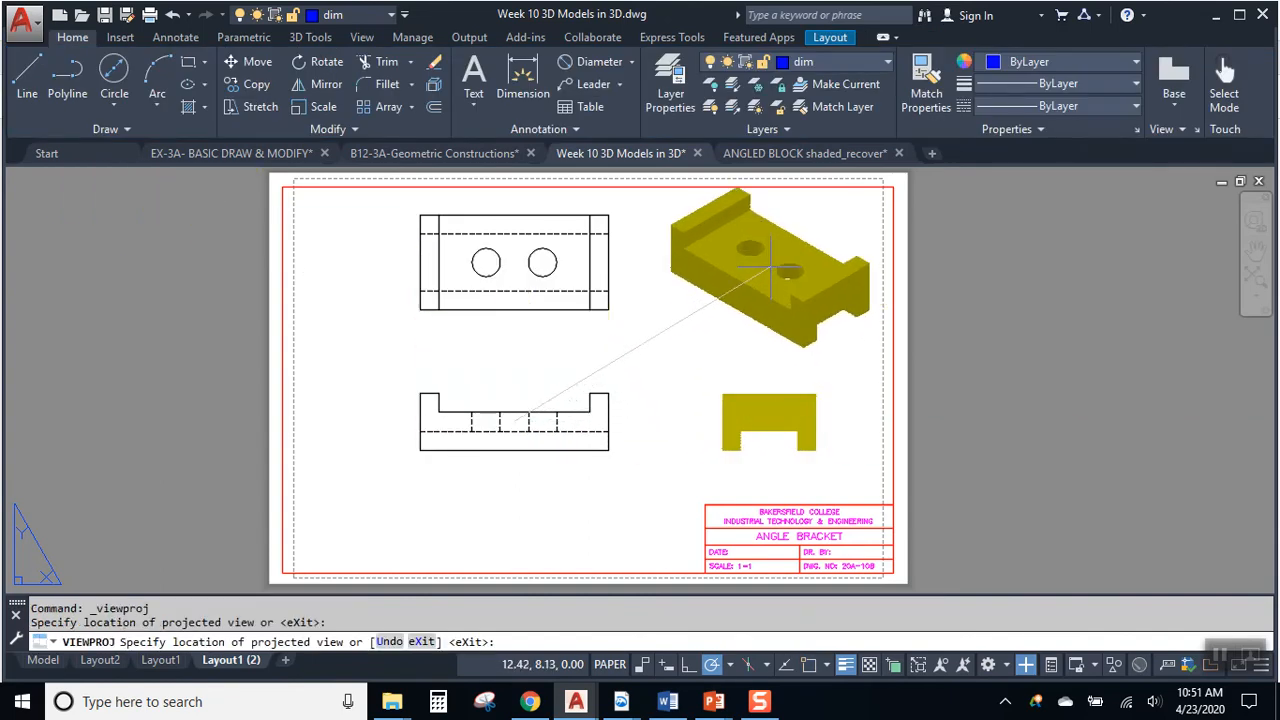
{"action": "left_click", "coordinate": [770, 270]}
{"action": "key", "text": "Return"}
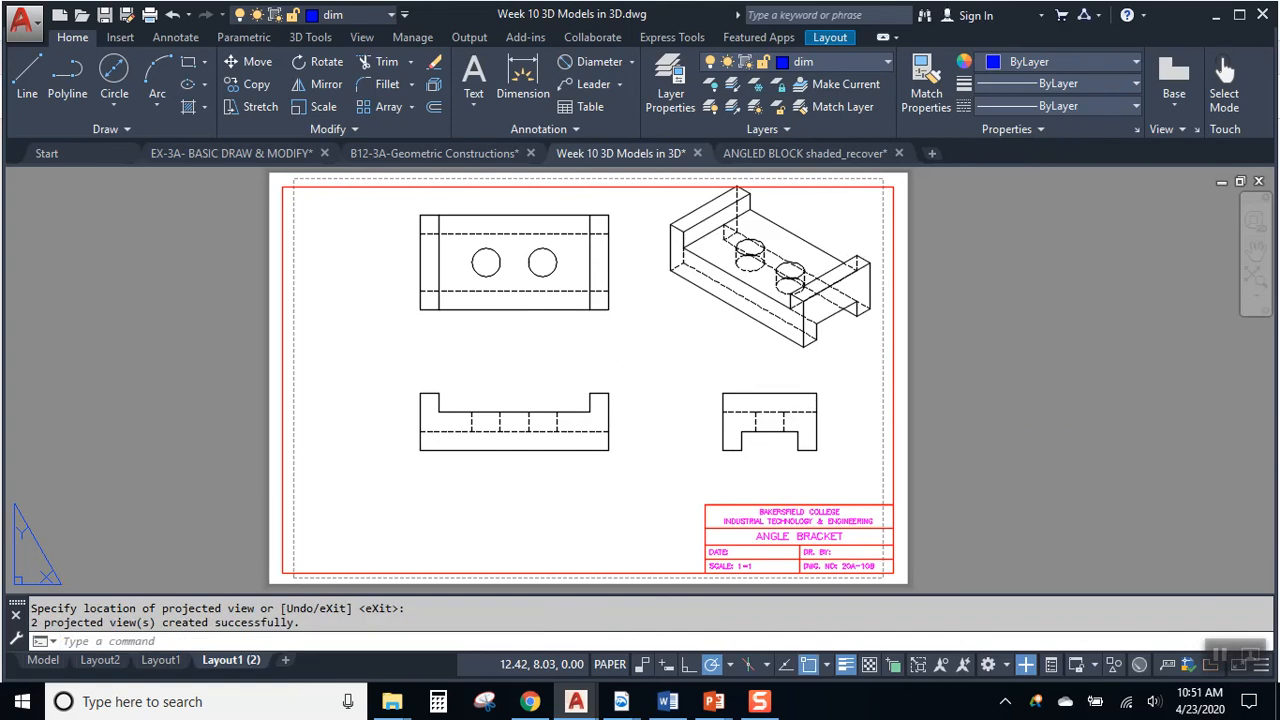
Move the front view down and to the left, and bring the side view closer to it
{"action": "left_click", "coordinate": [520, 395]}
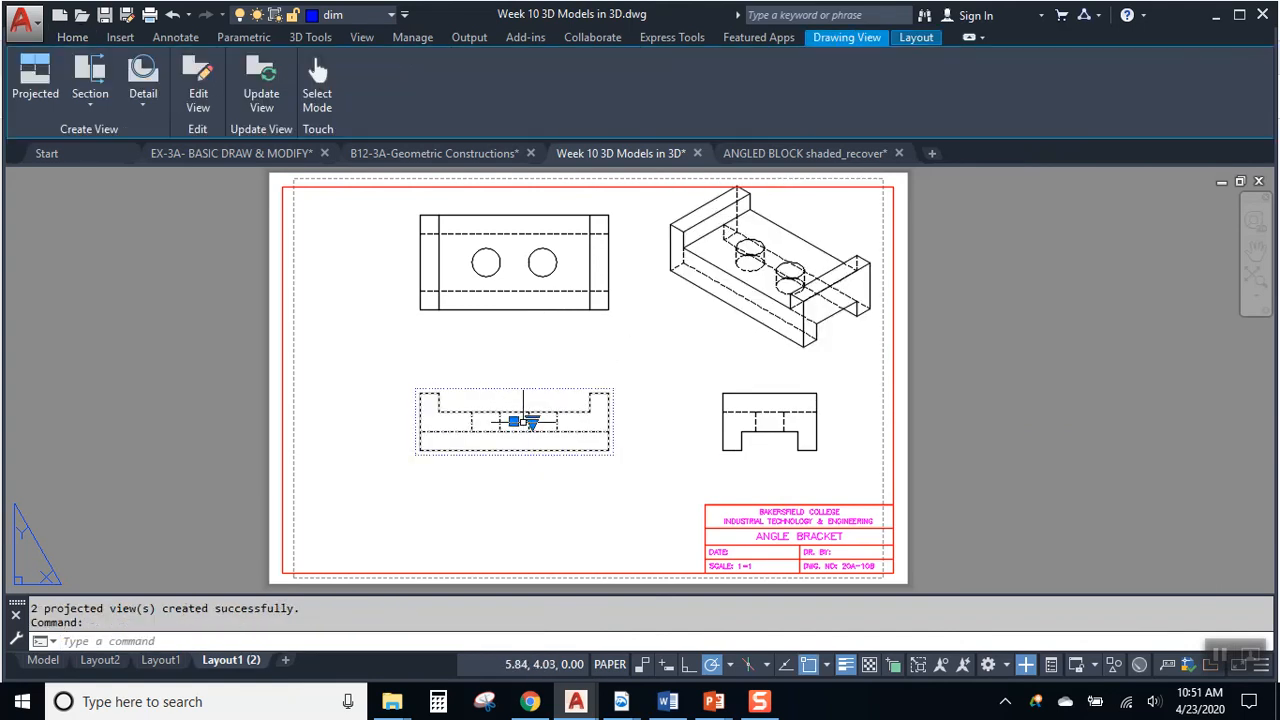
{"action": "left_click", "coordinate": [514, 421]}
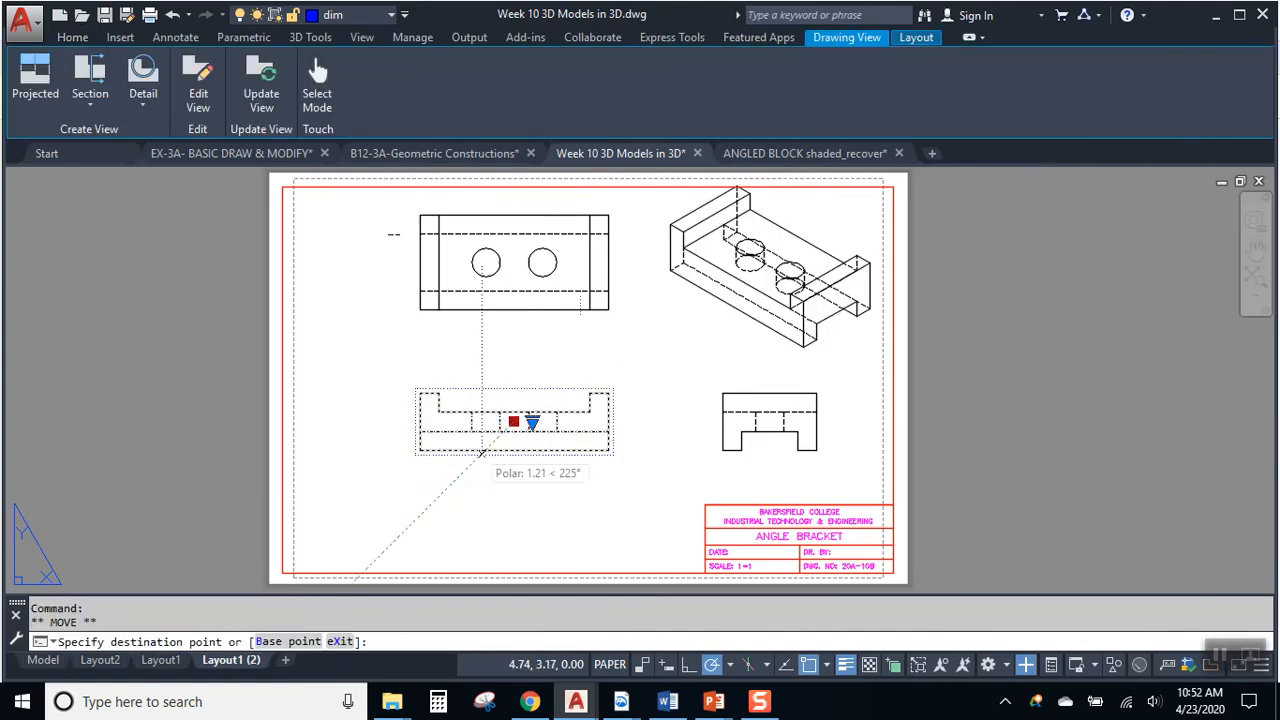
{"action": "left_click", "coordinate": [723, 453]}
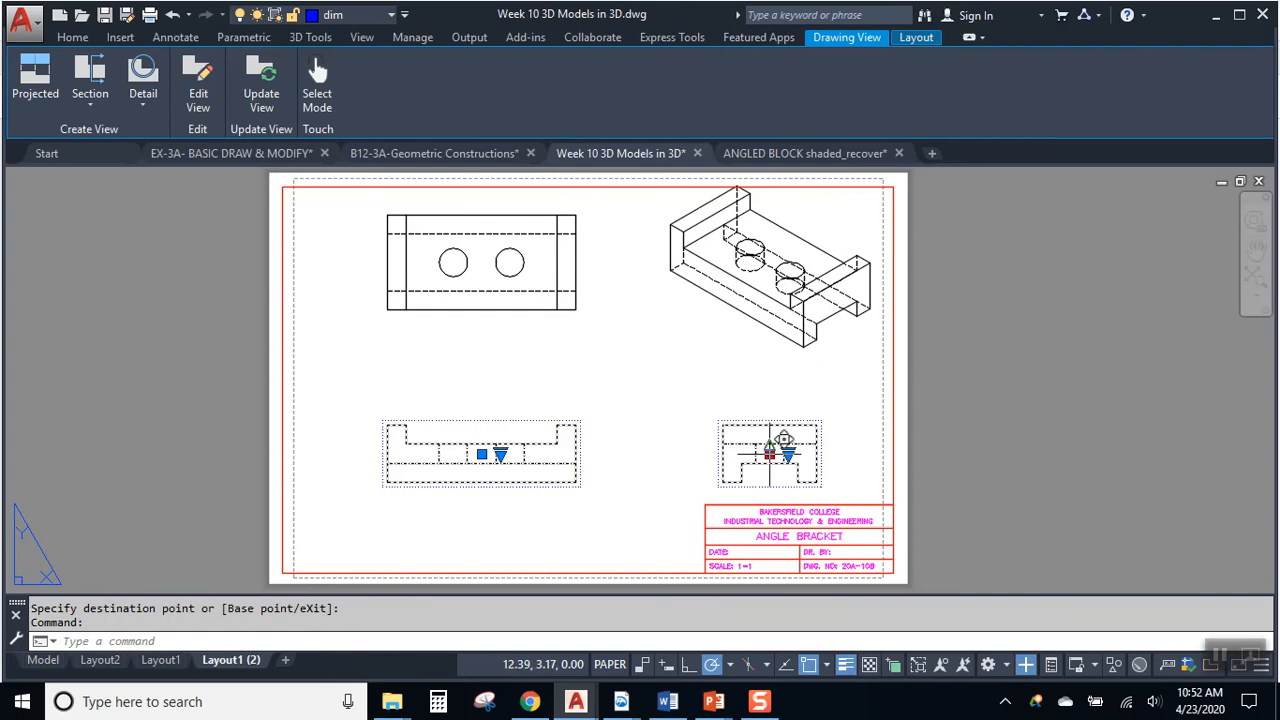
{"action": "left_click", "coordinate": [769, 454]}
{"action": "left_click", "coordinate": [700, 454]}
Move the top view straight down, closer to the front view
{"action": "left_click", "coordinate": [490, 290]}
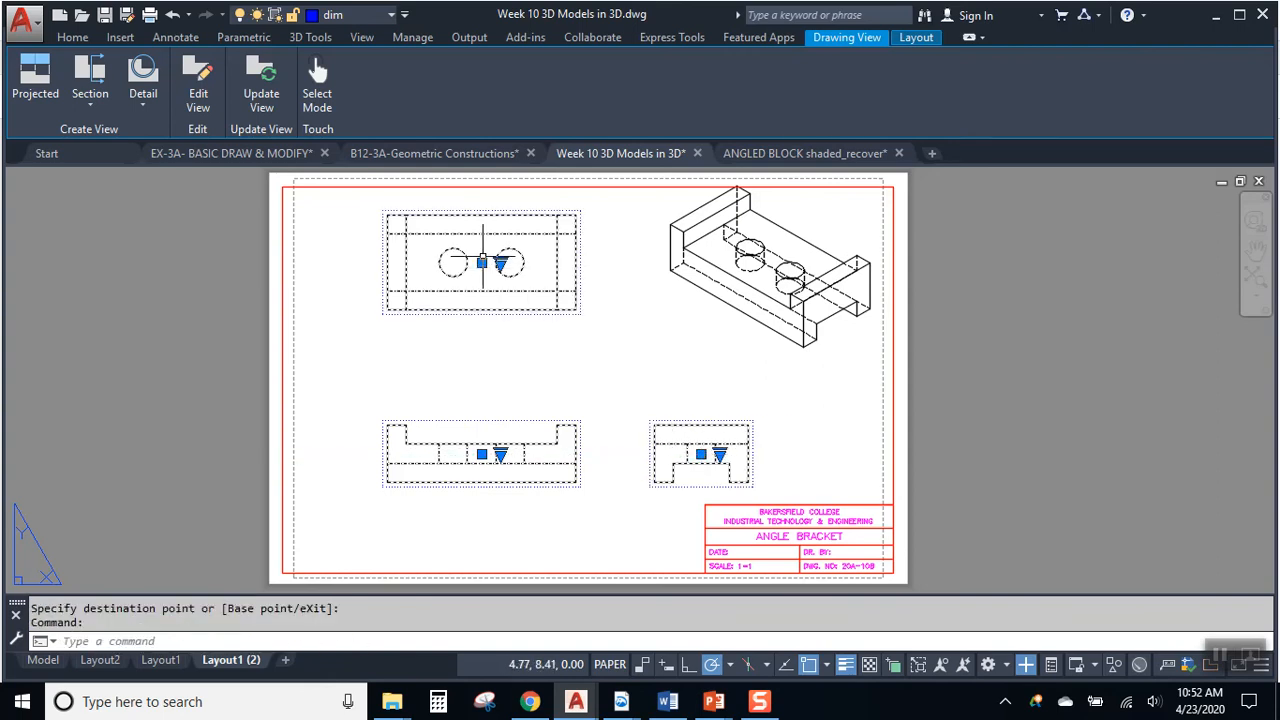
{"action": "left_click", "coordinate": [482, 263]}
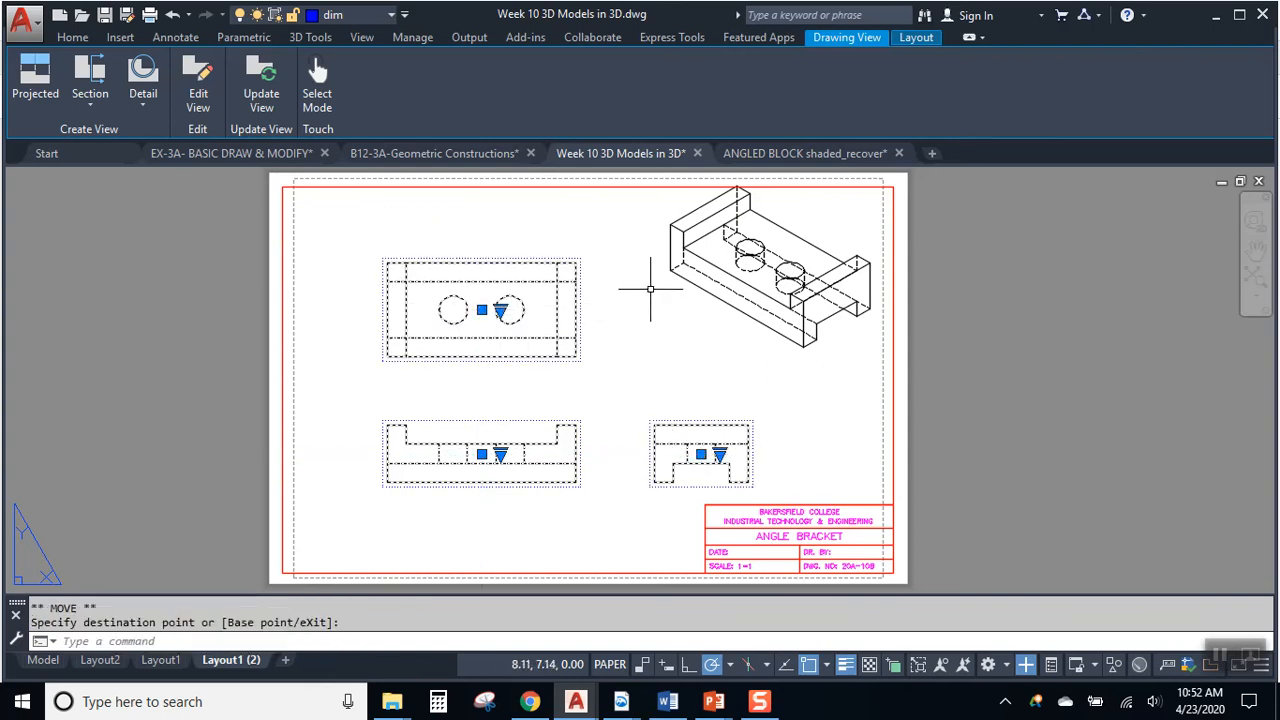
{"action": "key", "text": "Escape"}
Scale the isometric view to 1:2 and set it to show only visible lines
{"action": "left_click", "coordinate": [792, 285]}
{"action": "left_click", "coordinate": [789, 267]}
{"action": "left_click", "coordinate": [830, 136]}
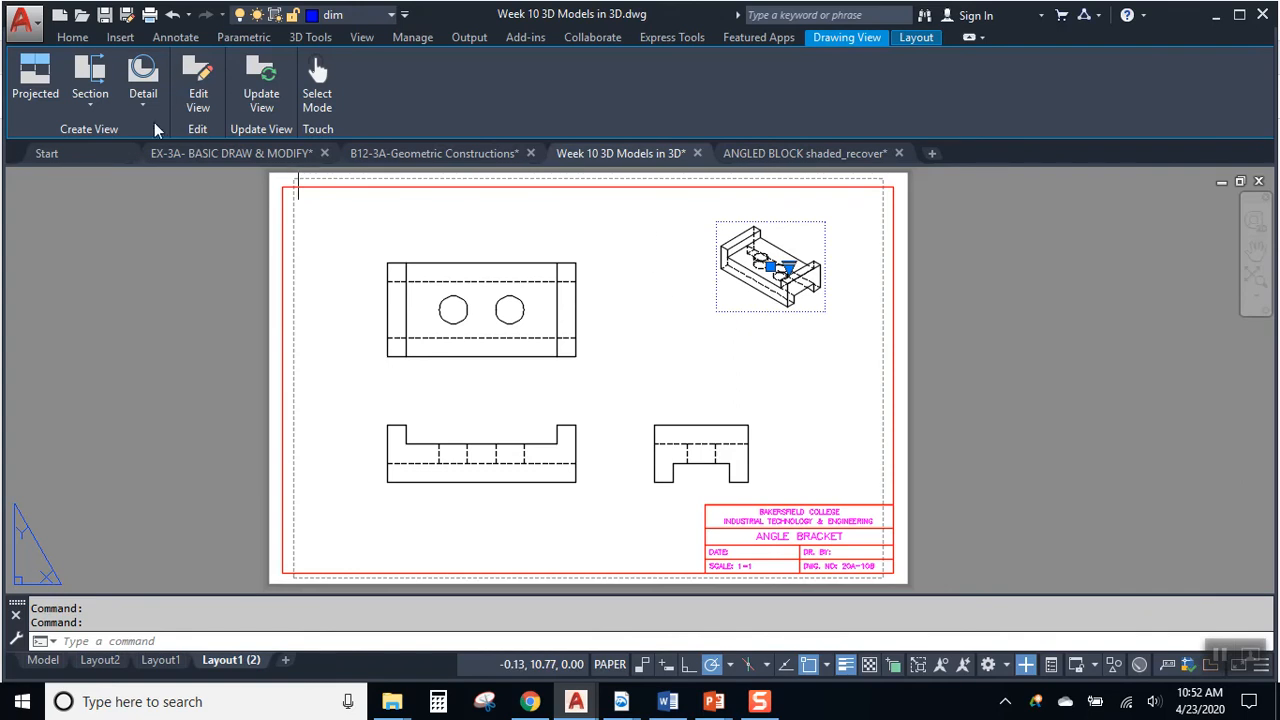
{"action": "left_click", "coordinate": [197, 100]}
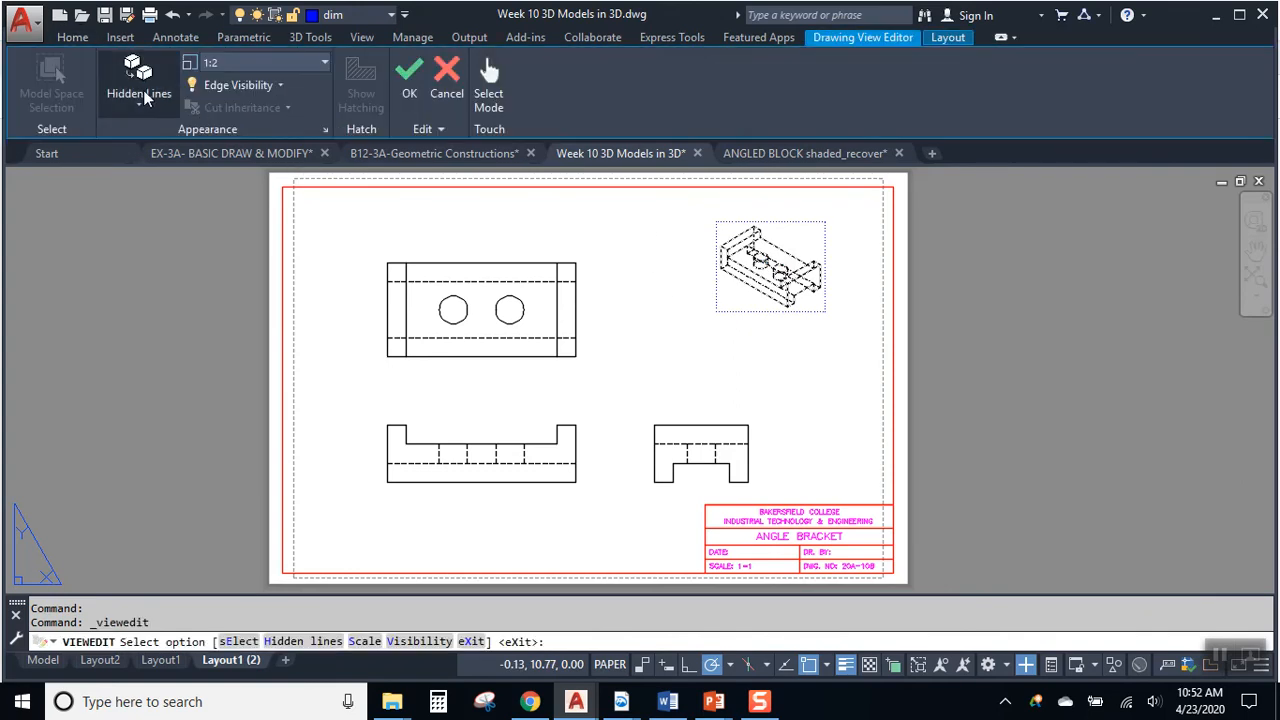
{"action": "left_click", "coordinate": [143, 96]}
{"action": "left_click", "coordinate": [99, 178]}
{"action": "key", "text": "Escape"}
Move the isometric view farther into the upper right corner of the sheet
{"action": "left_click", "coordinate": [770, 268]}
{"action": "left_click", "coordinate": [770, 268]}
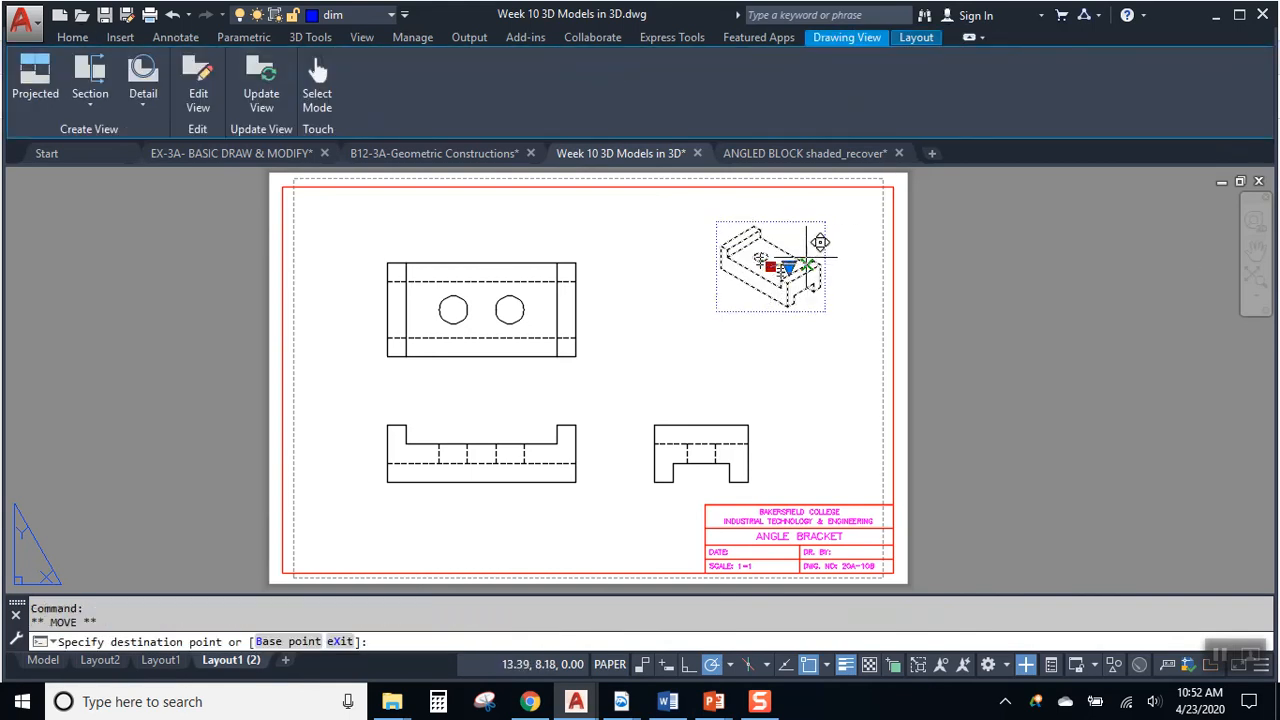
{"action": "left_click", "coordinate": [813, 262]}
{"action": "key", "text": "Escape"}
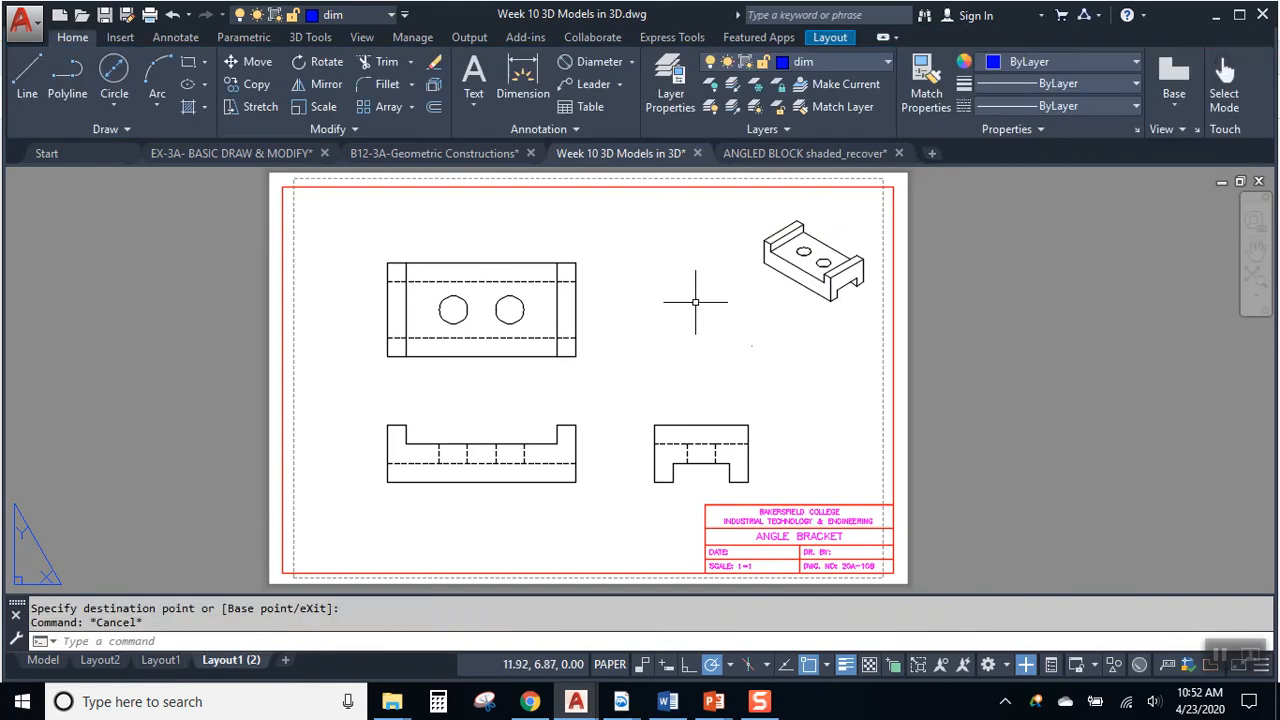
Make the center layer current and add center marks to both holes in the top view
{"action": "scroll", "coordinate": [751, 314], "scroll_direction": "up", "scroll_amount": 4}
{"action": "scroll", "coordinate": [740, 385], "scroll_direction": "down", "scroll_amount": 2}
{"action": "middle_click_drag", "start_coordinate": [727, 366], "coordinate": [641, 414]}
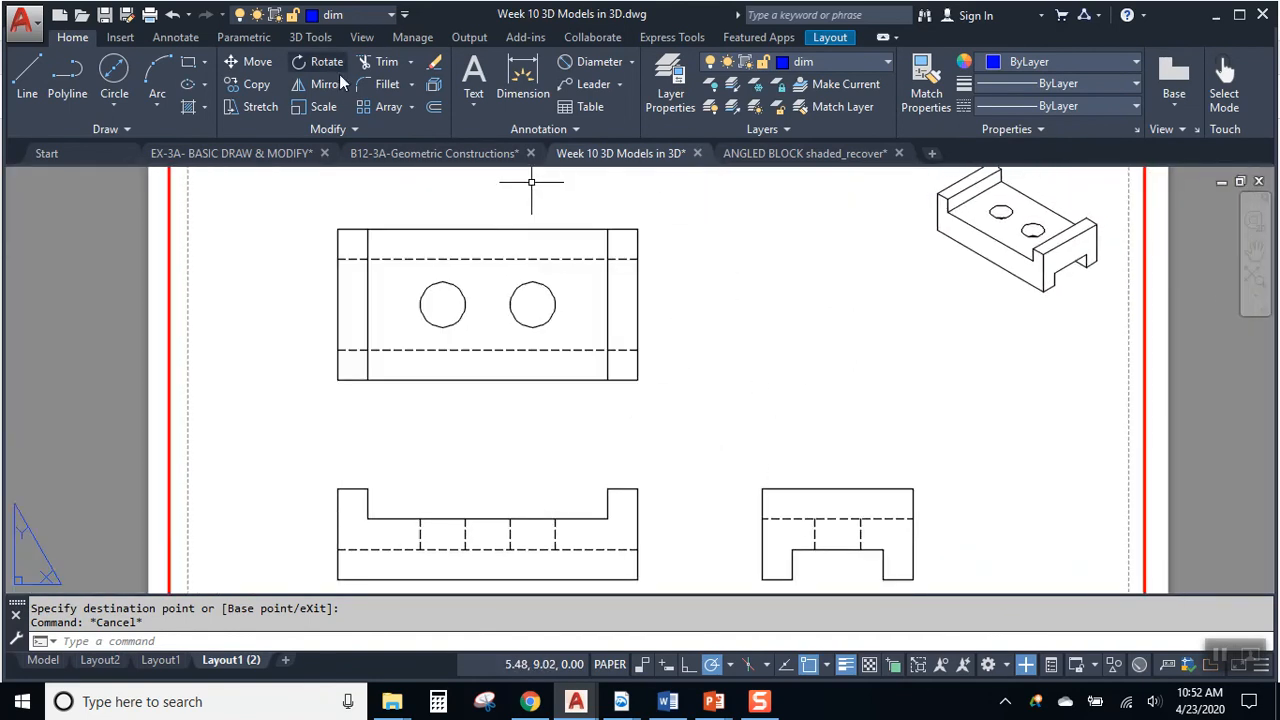
{"action": "left_click", "coordinate": [358, 18]}
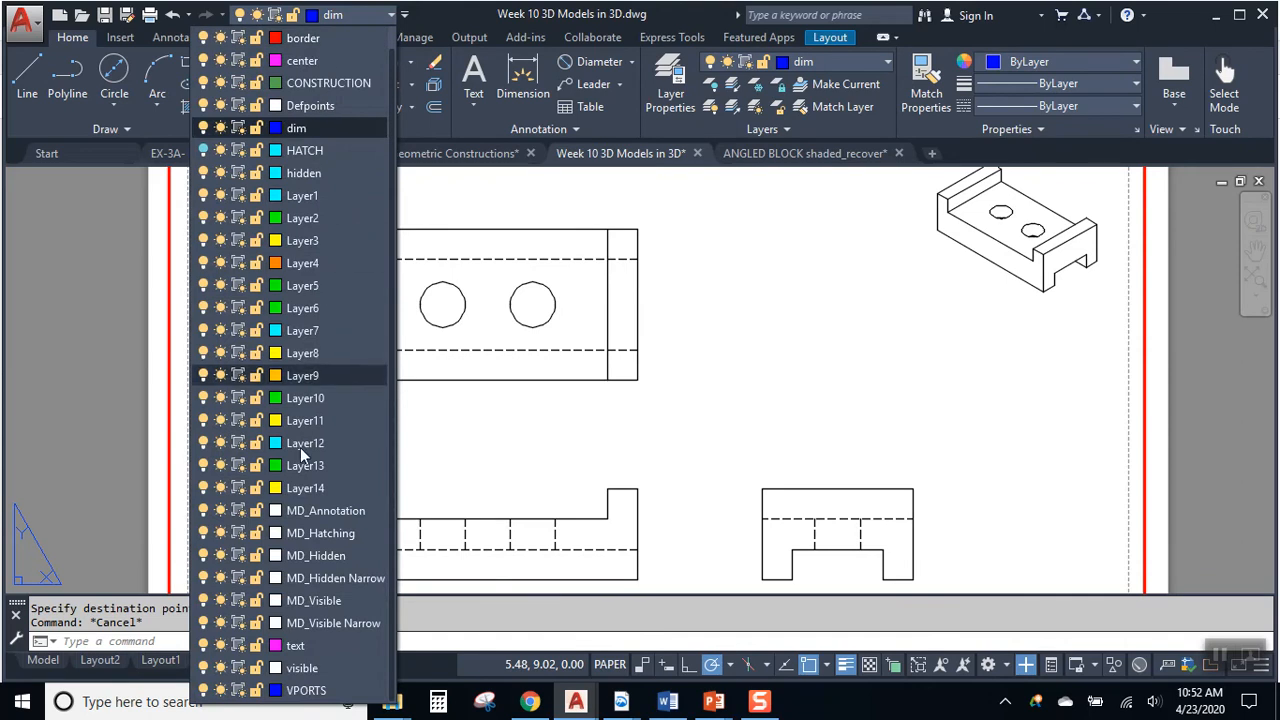
{"action": "left_click", "coordinate": [302, 60]}
{"action": "left_click", "coordinate": [187, 36]}
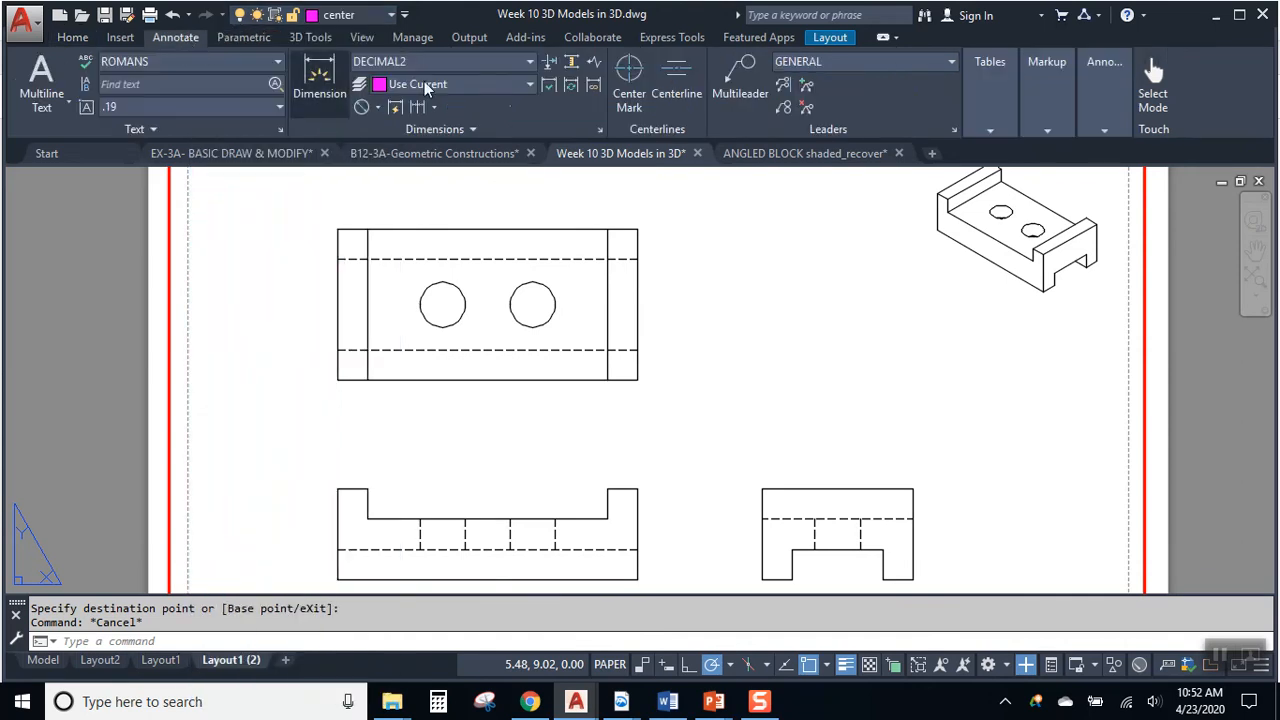
{"action": "left_click", "coordinate": [629, 78]}
{"action": "left_click", "coordinate": [457, 289]}
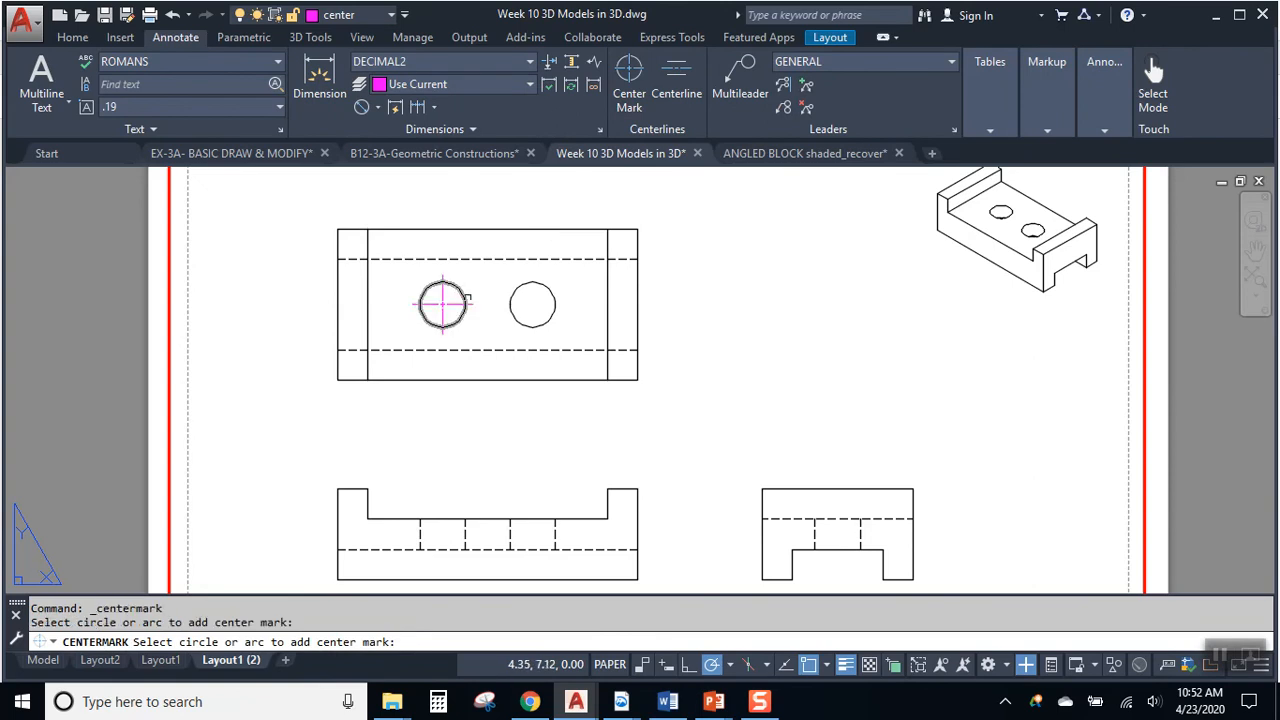
{"action": "left_click", "coordinate": [528, 284]}
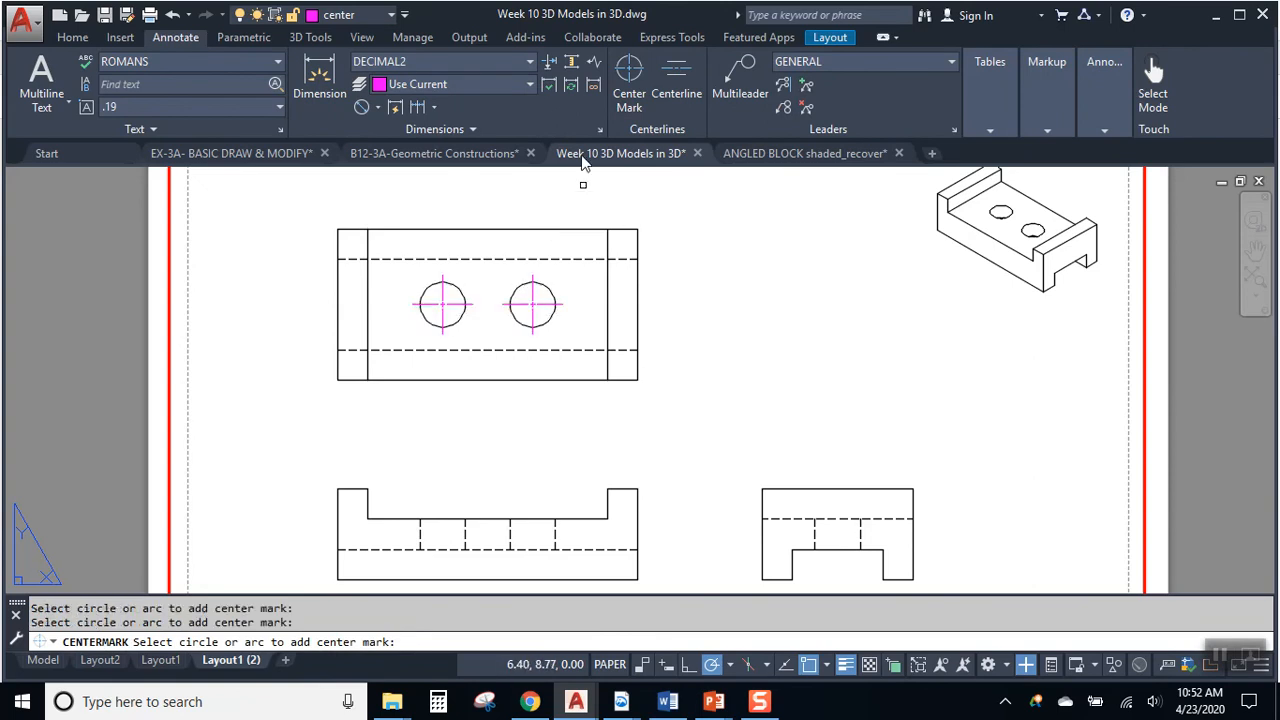
Add a centerline between the hidden edges of each of the two holes in the front view
{"action": "left_click", "coordinate": [676, 78]}
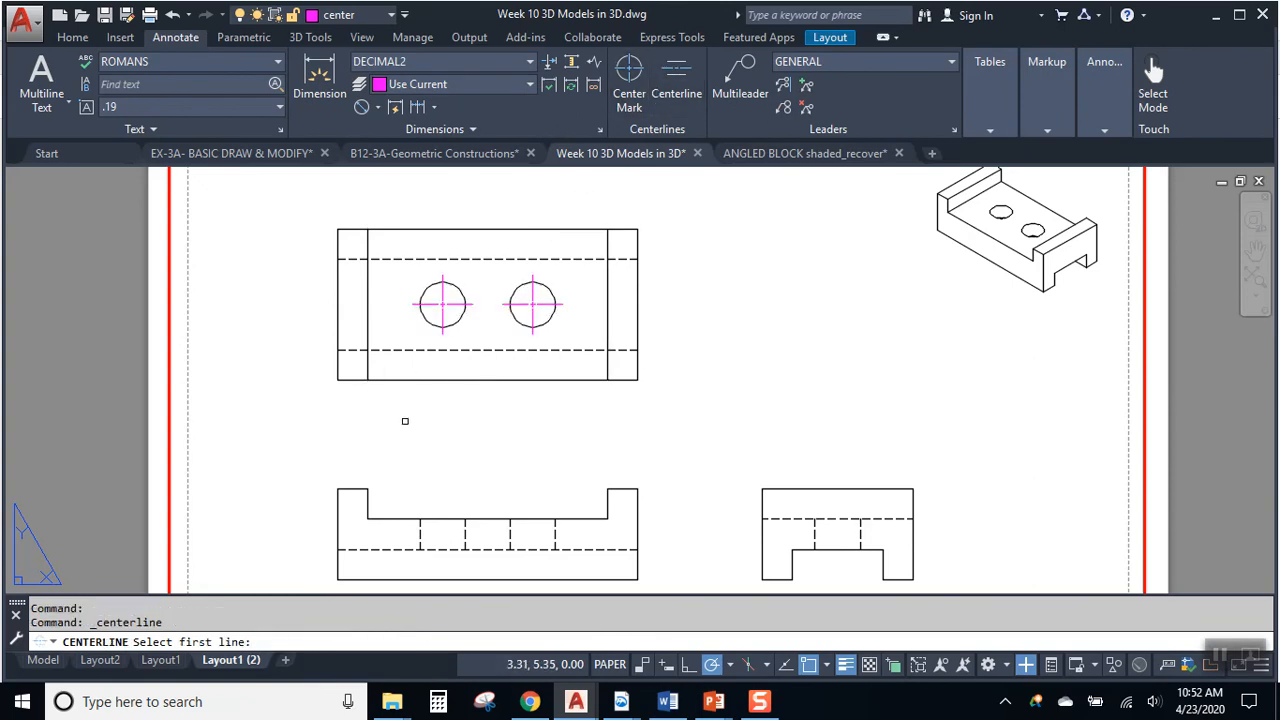
{"action": "left_click", "coordinate": [428, 519]}
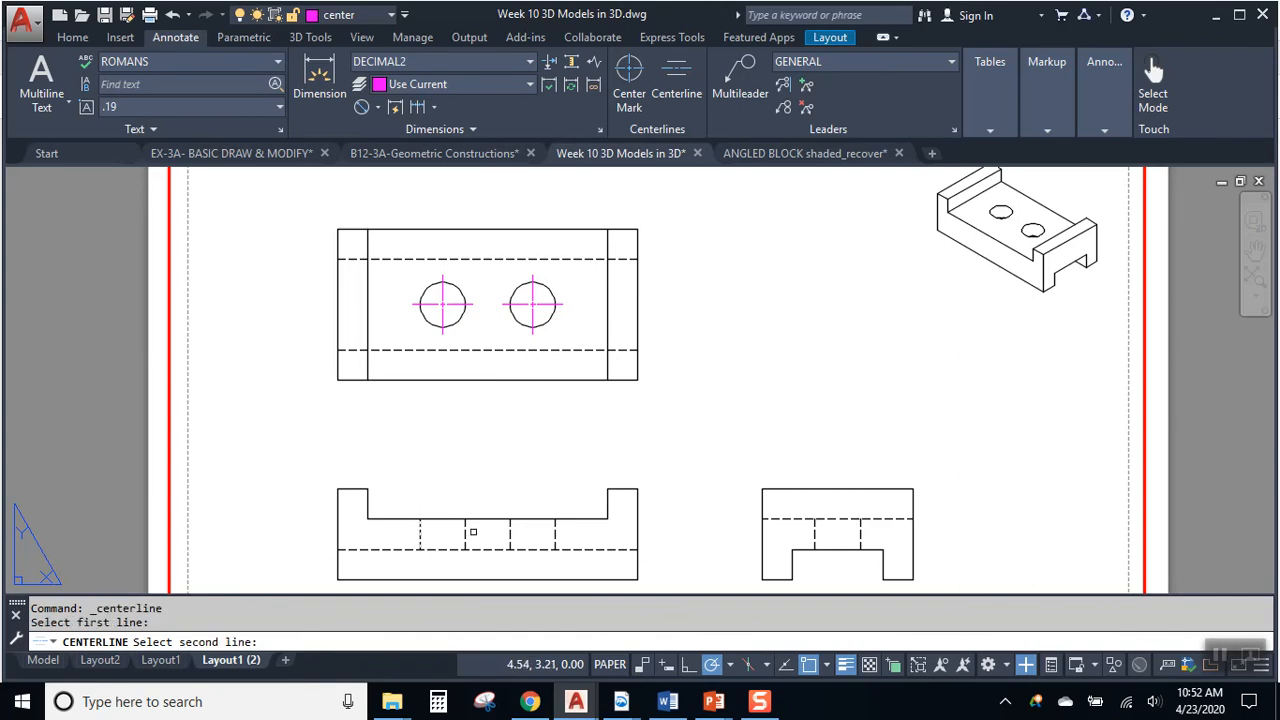
{"action": "left_click", "coordinate": [465, 535]}
{"action": "left_click", "coordinate": [540, 530]}
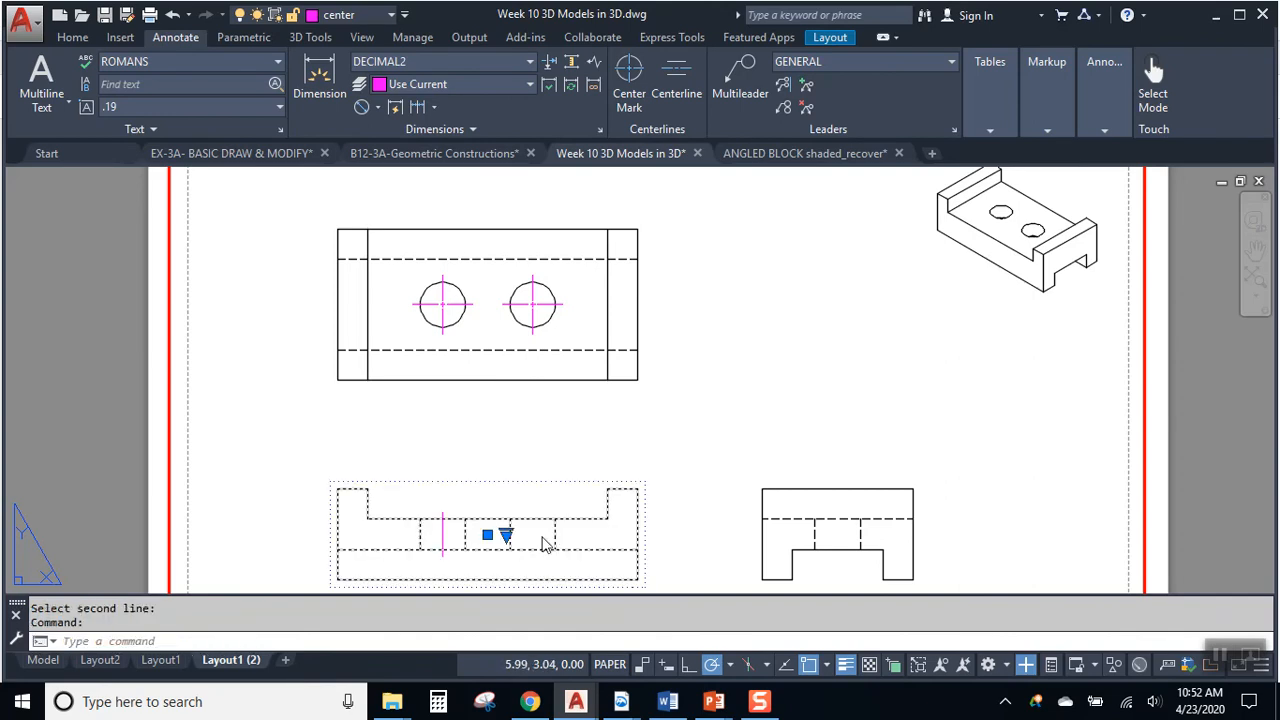
{"action": "right_click", "coordinate": [543, 527]}
{"action": "left_click", "coordinate": [475, 448]}
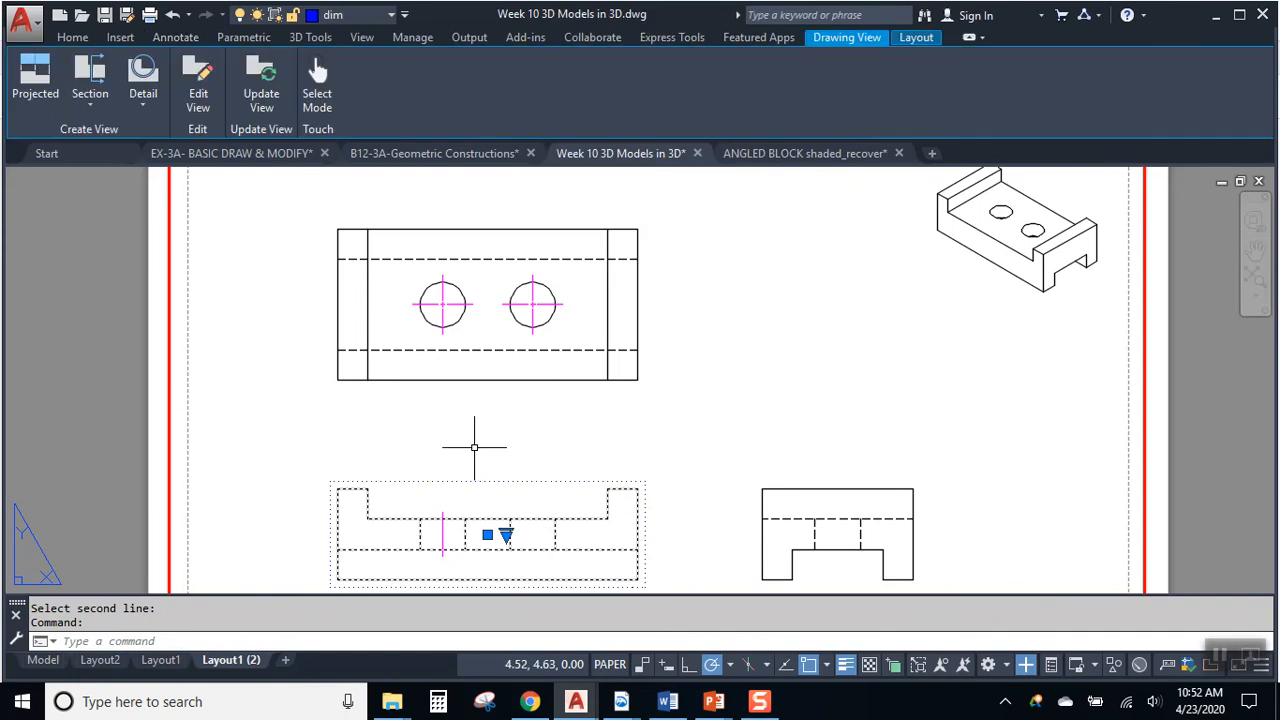
{"action": "left_click", "coordinate": [518, 464]}
{"action": "key", "text": "Return"}
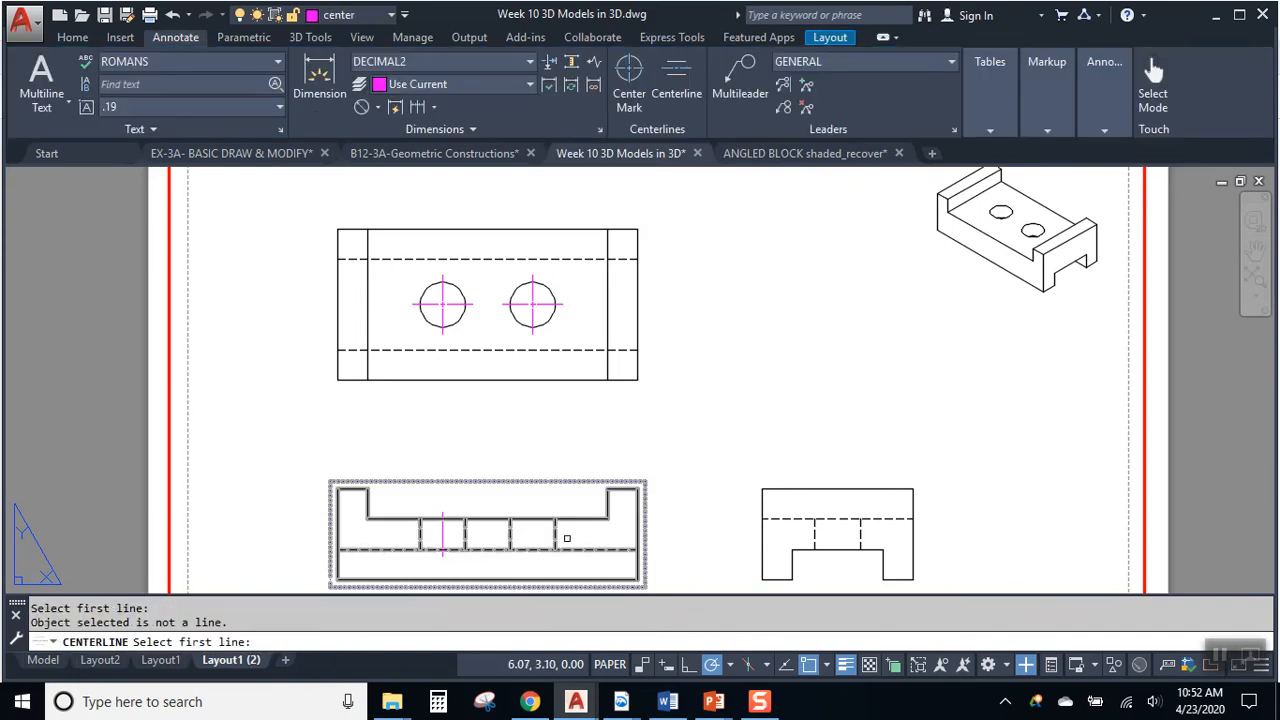
{"action": "left_click", "coordinate": [556, 533]}
{"action": "left_click", "coordinate": [510, 533]}
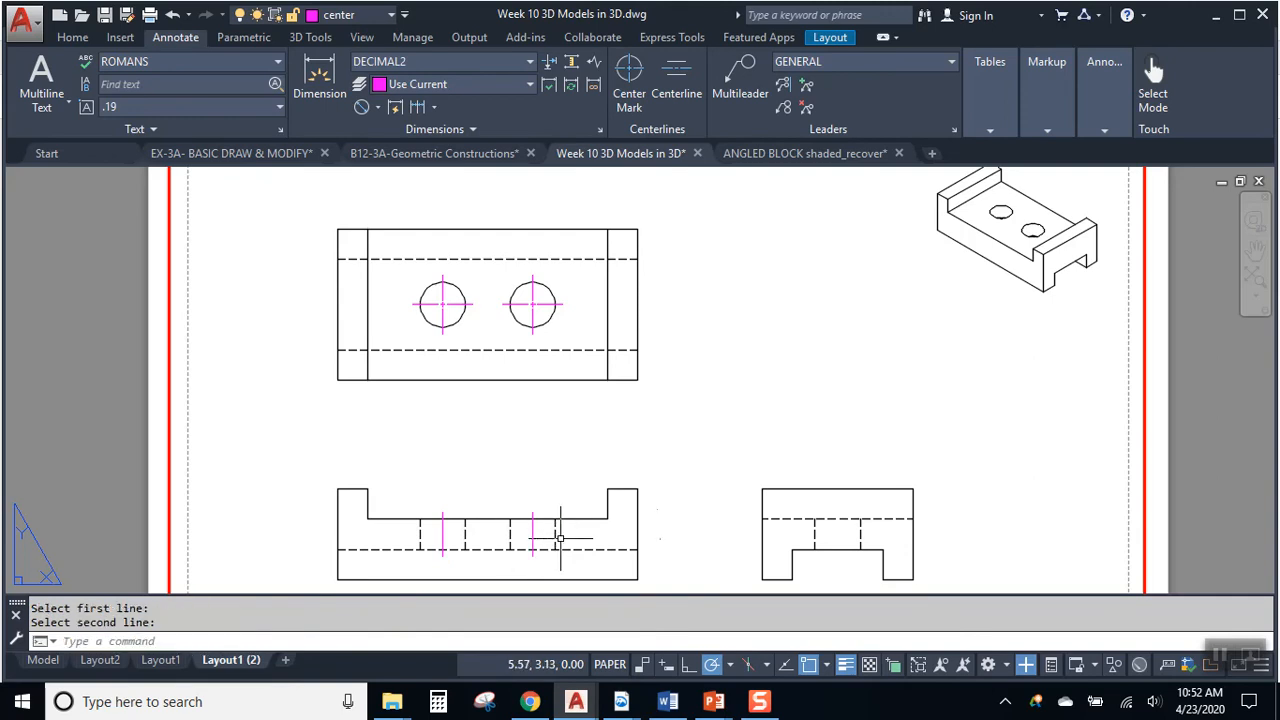
Add a centerline between the hole's hidden edges in the side view
{"action": "key", "text": "Return"}
{"action": "left_click", "coordinate": [816, 538]}
{"action": "left_click", "coordinate": [813, 537]}
{"action": "left_click", "coordinate": [864, 533]}
{"action": "left_click", "coordinate": [860, 533]}
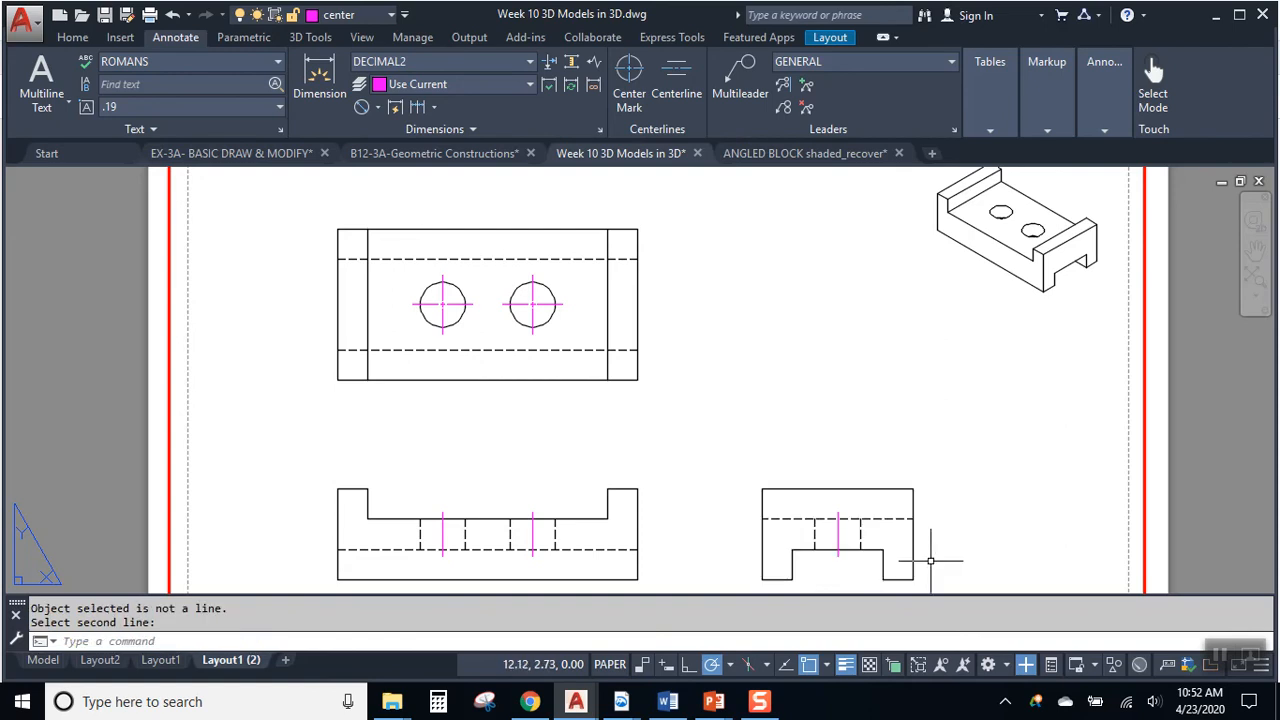
{"action": "key", "text": "Escape"}
Set the linetype scale of the three centerlines in the front and side views to .50
{"action": "scroll", "coordinate": [730, 512], "scroll_direction": "up", "scroll_amount": 5}
{"action": "middle_click_drag", "start_coordinate": [571, 503], "coordinate": [871, 349]}
{"action": "scroll", "coordinate": [736, 404], "scroll_direction": "down", "scroll_amount": 2}
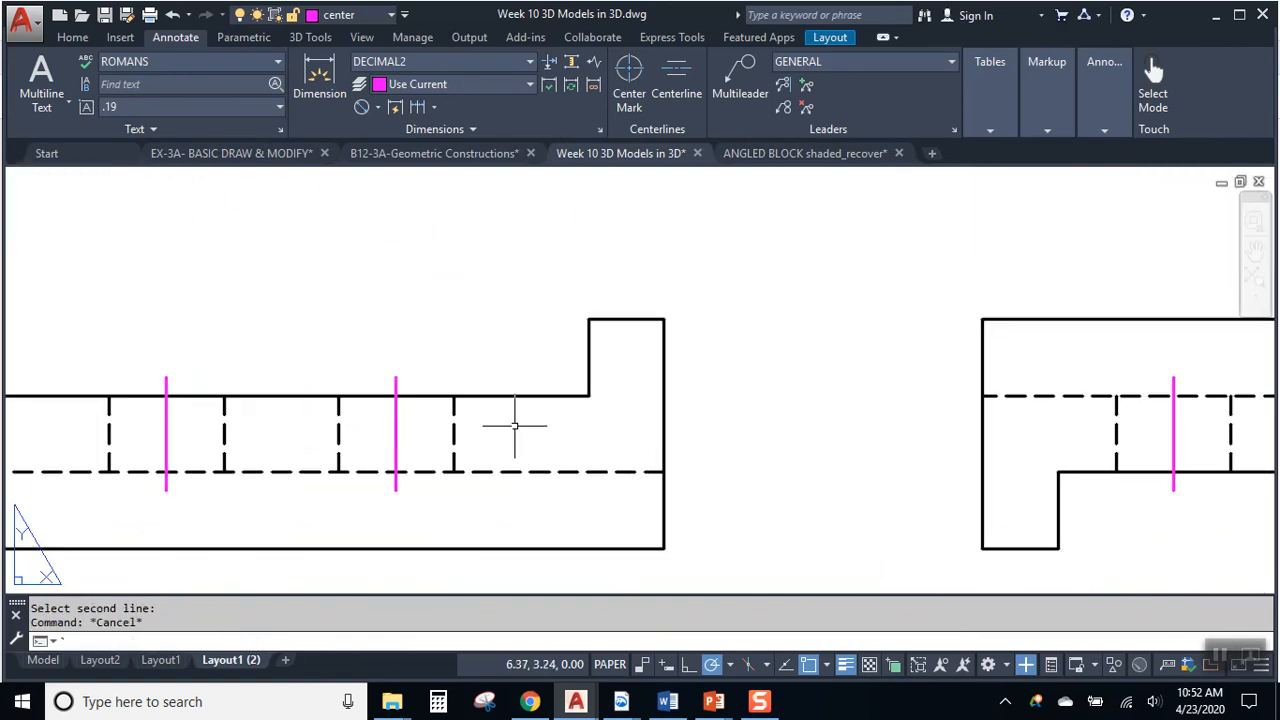
{"action": "middle_click_drag", "start_coordinate": [241, 414], "coordinate": [371, 351]}
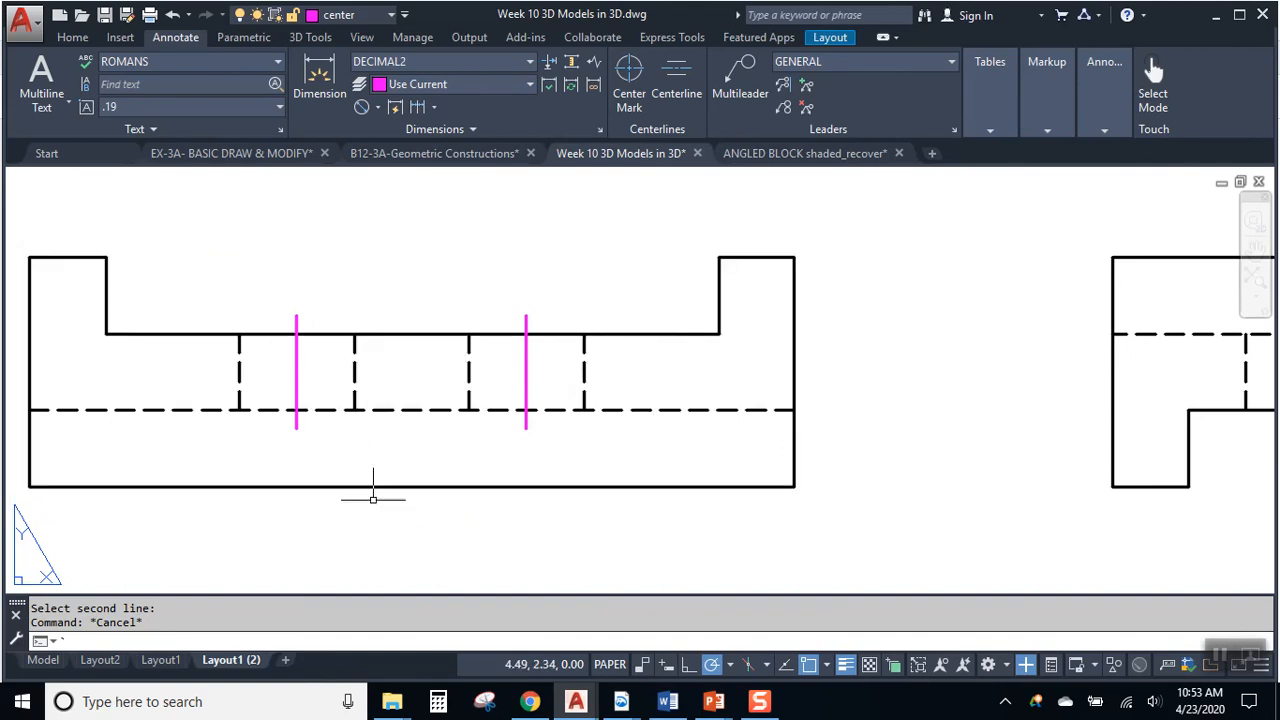
{"action": "key", "text": "Escape"}
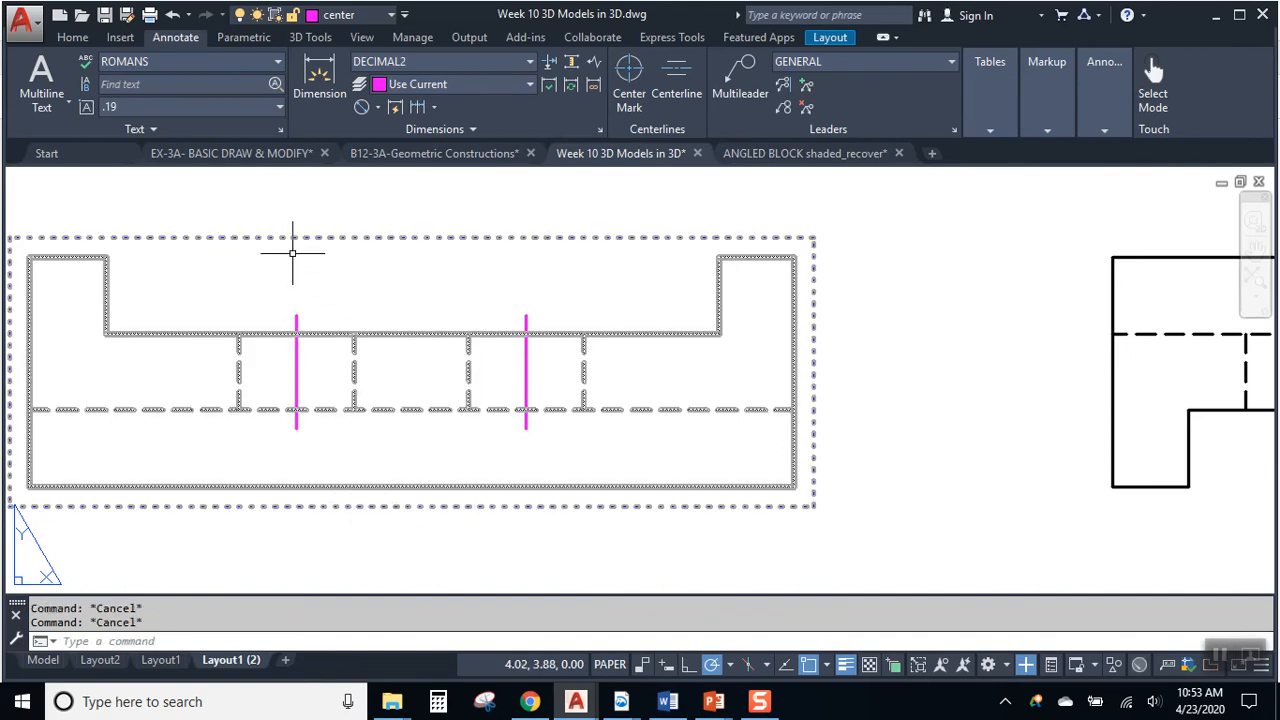
{"action": "scroll", "coordinate": [283, 285], "scroll_direction": "down", "scroll_amount": 2}
{"action": "left_click", "coordinate": [254, 198]}
{"action": "left_click", "coordinate": [345, 458]}
{"action": "left_click", "coordinate": [414, 217]}
{"action": "left_click", "coordinate": [465, 430]}
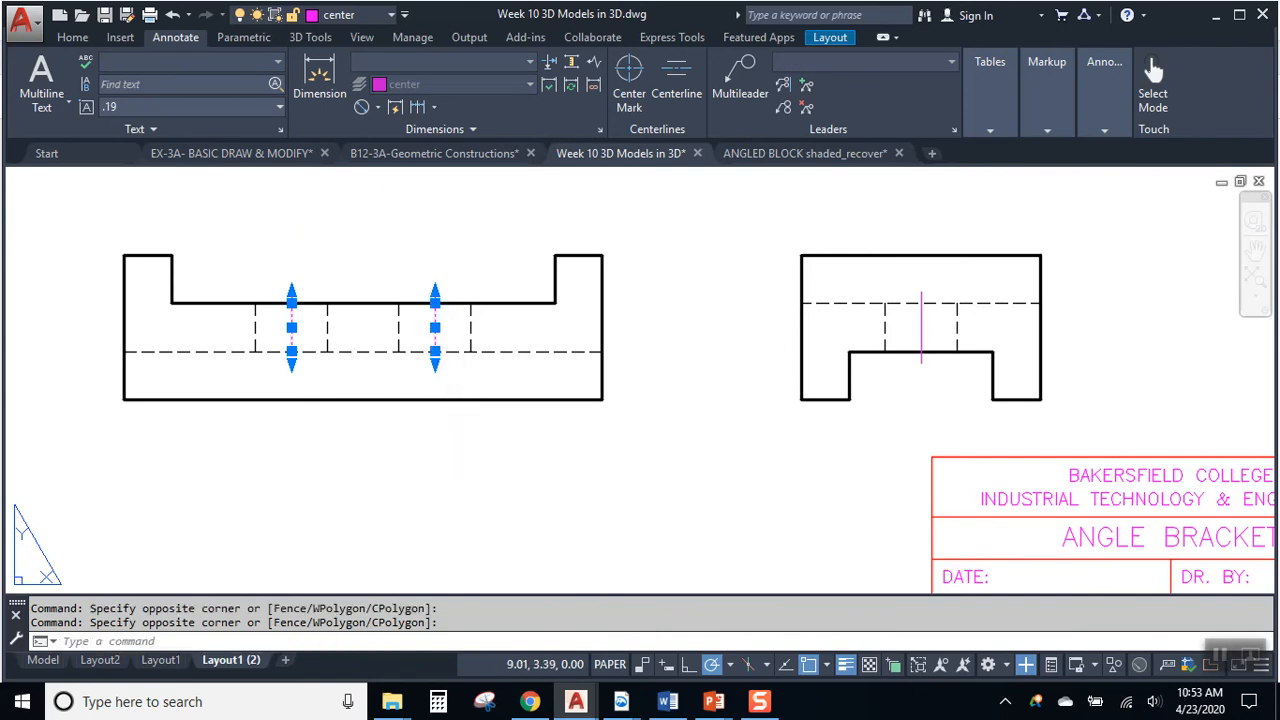
{"action": "left_click", "coordinate": [883, 197]}
{"action": "left_click", "coordinate": [936, 440]}
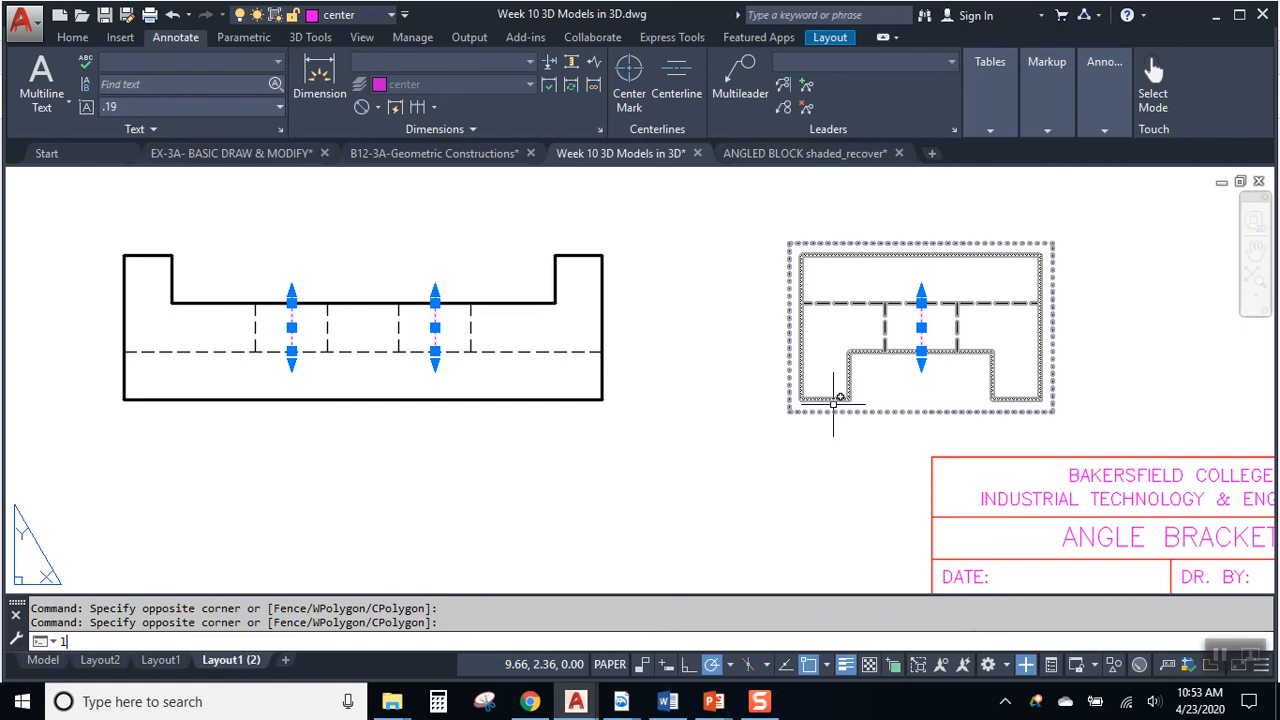
{"action": "type", "text": "L"}
{"action": "type", "text": "ch"}
{"action": "key", "text": "Return"}
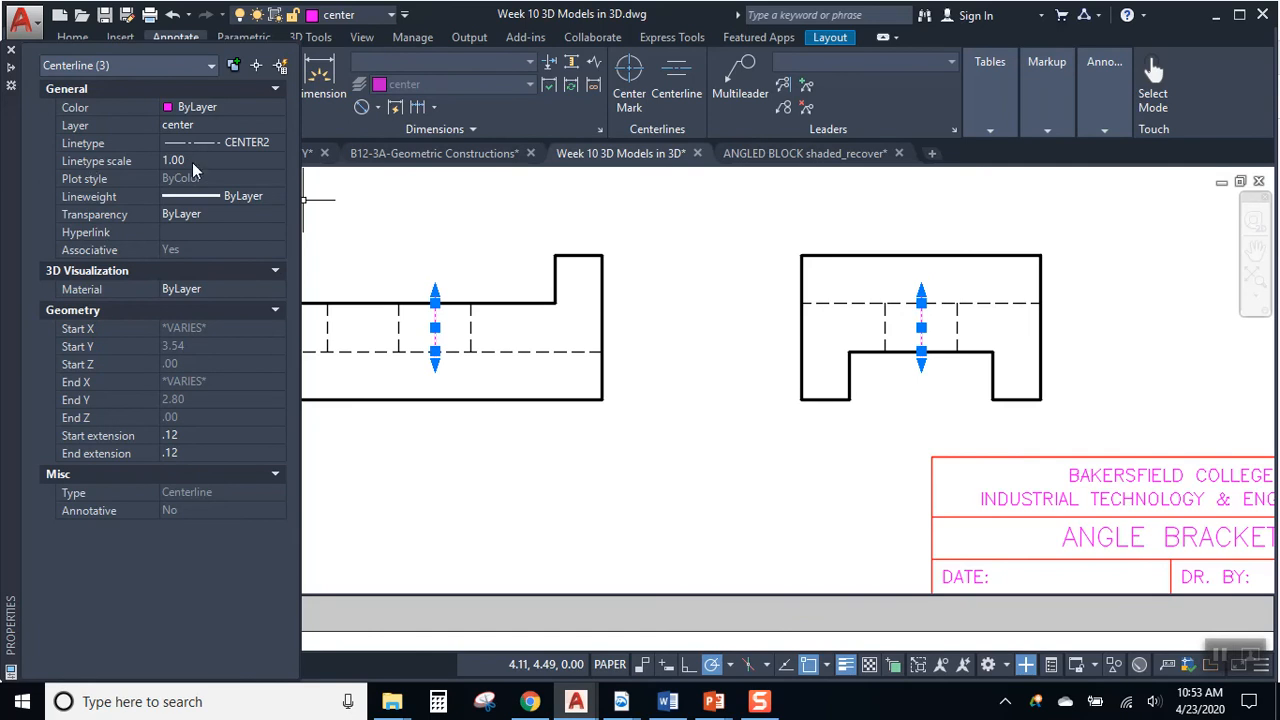
{"action": "middle_click_drag", "start_coordinate": [620, 305], "coordinate": [766, 299]}
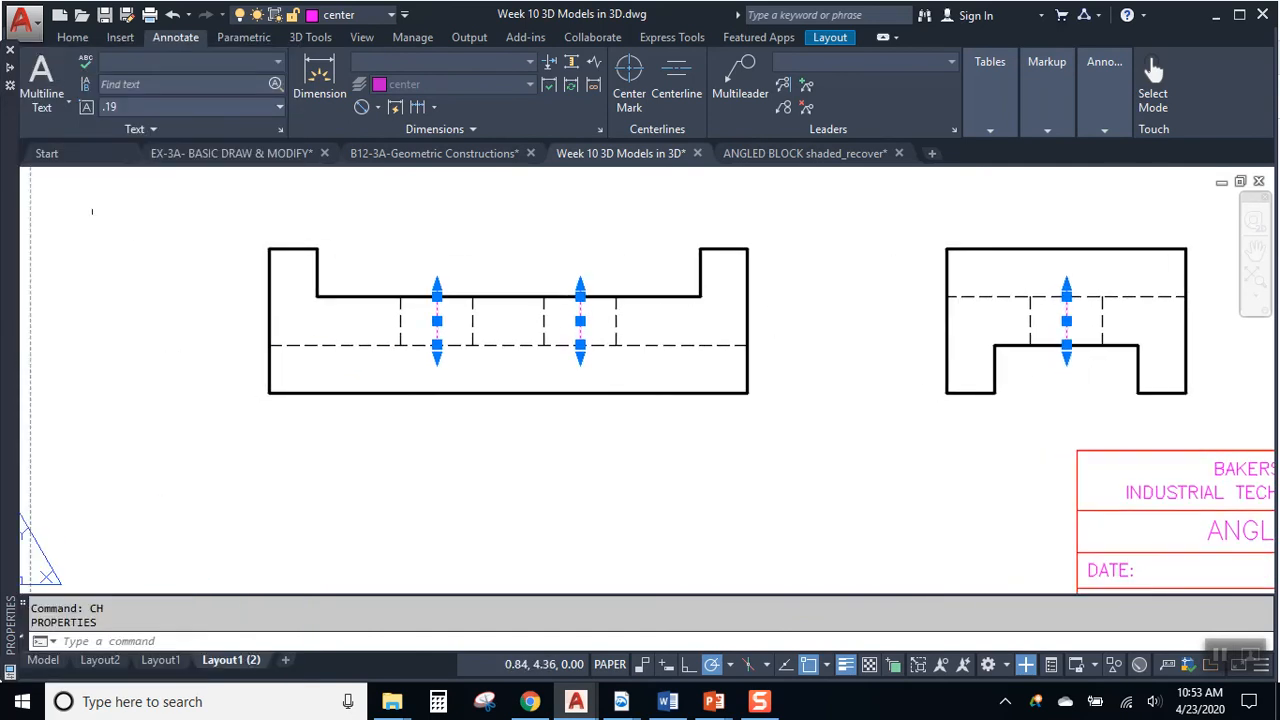
{"action": "mouse_move", "coordinate": [18, 213]}
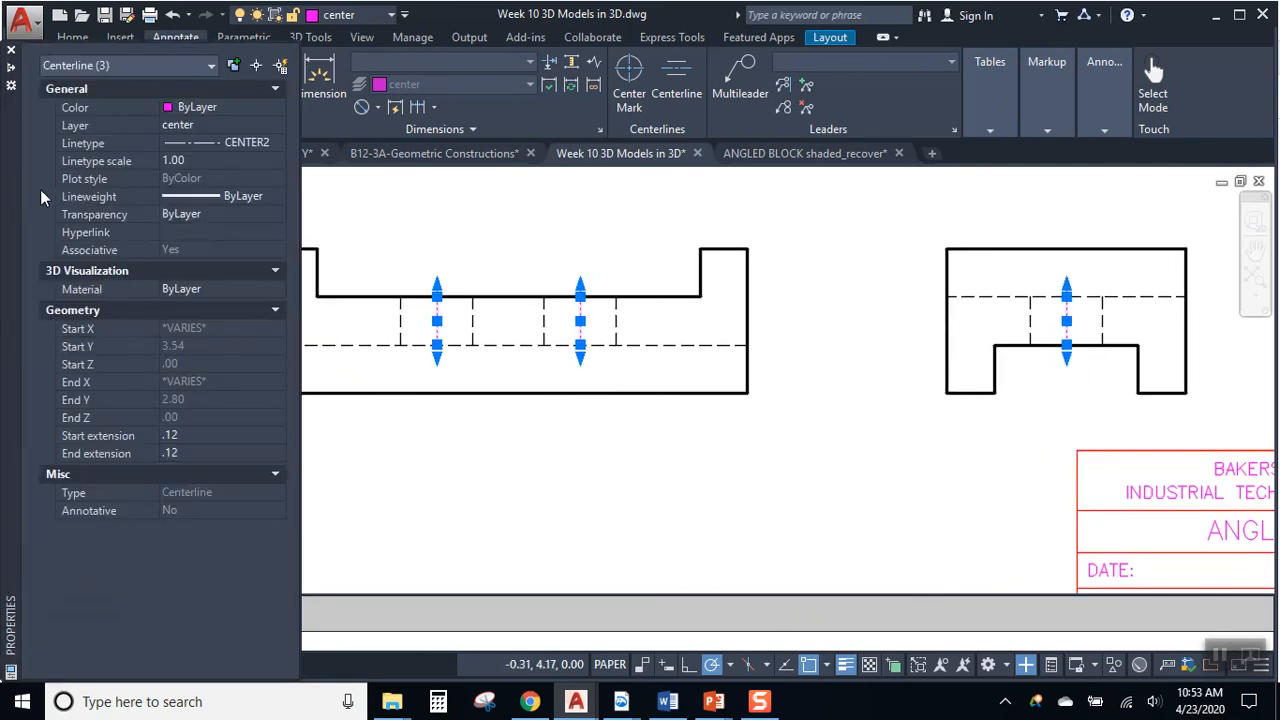
{"action": "left_click", "coordinate": [192, 162]}
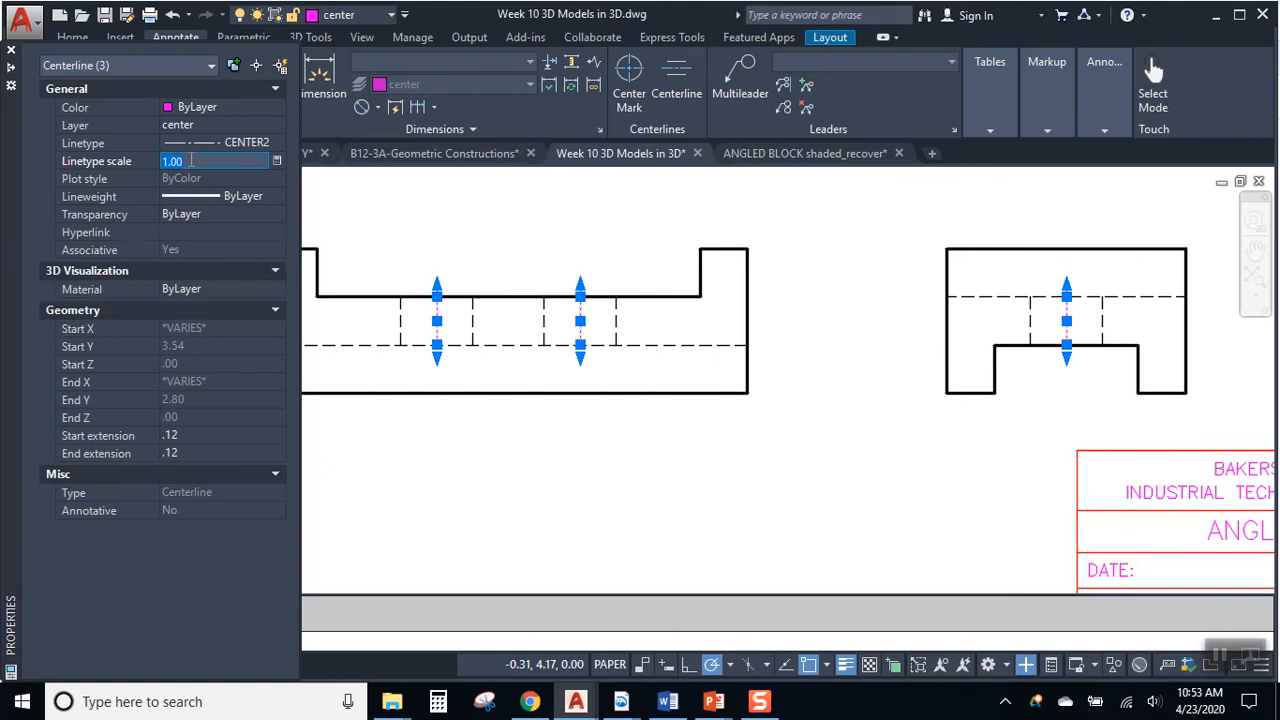
{"action": "key", "text": "Return"}
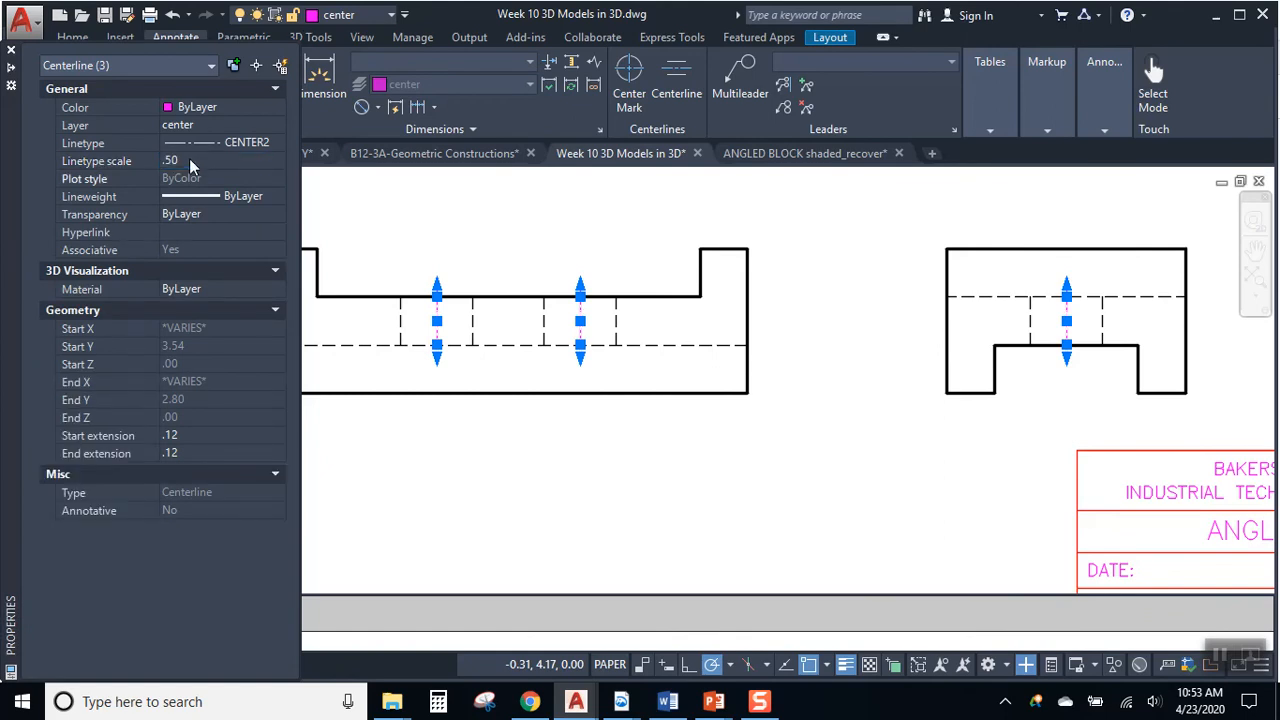
Switch to the class pack PDF in Acrobat Reader, highlight the guide block's 5.00 length dimension, and return to the AutoCAD drawing
{"action": "key", "text": "Escape"}
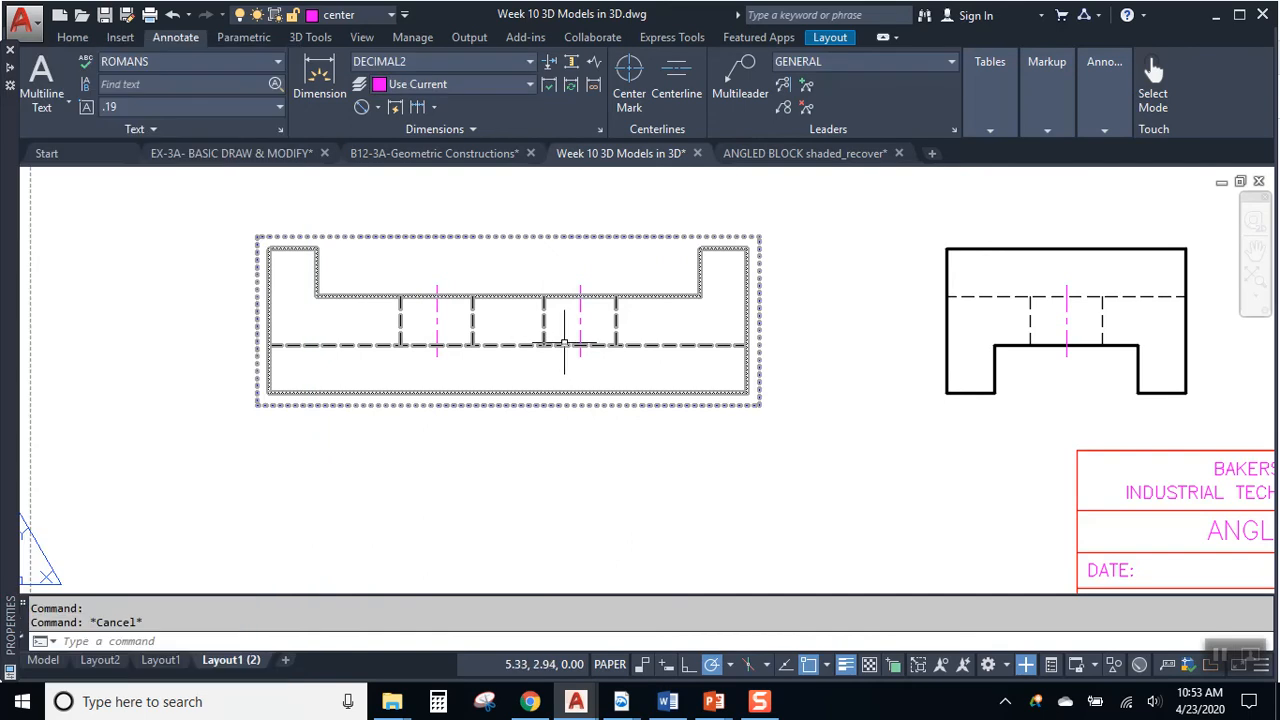
{"action": "scroll", "coordinate": [1069, 320], "scroll_direction": "up", "scroll_amount": 4}
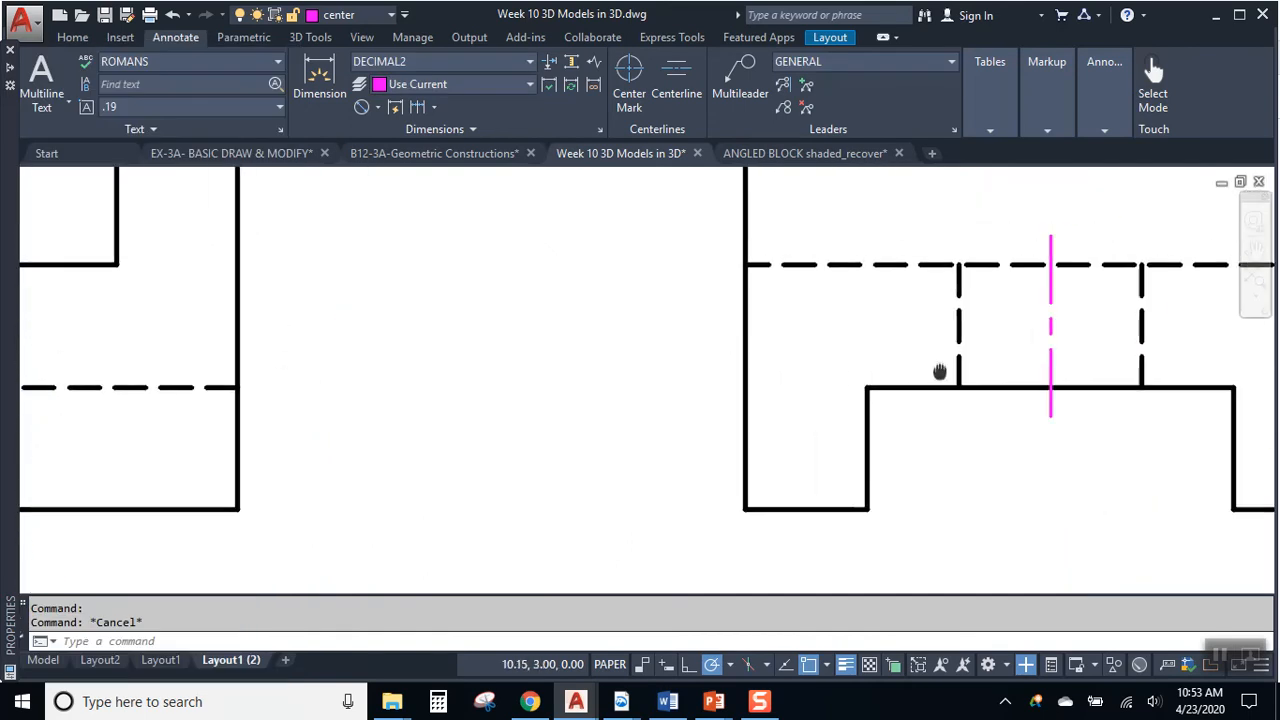
{"action": "scroll", "coordinate": [1002, 427], "scroll_direction": "down", "scroll_amount": 5}
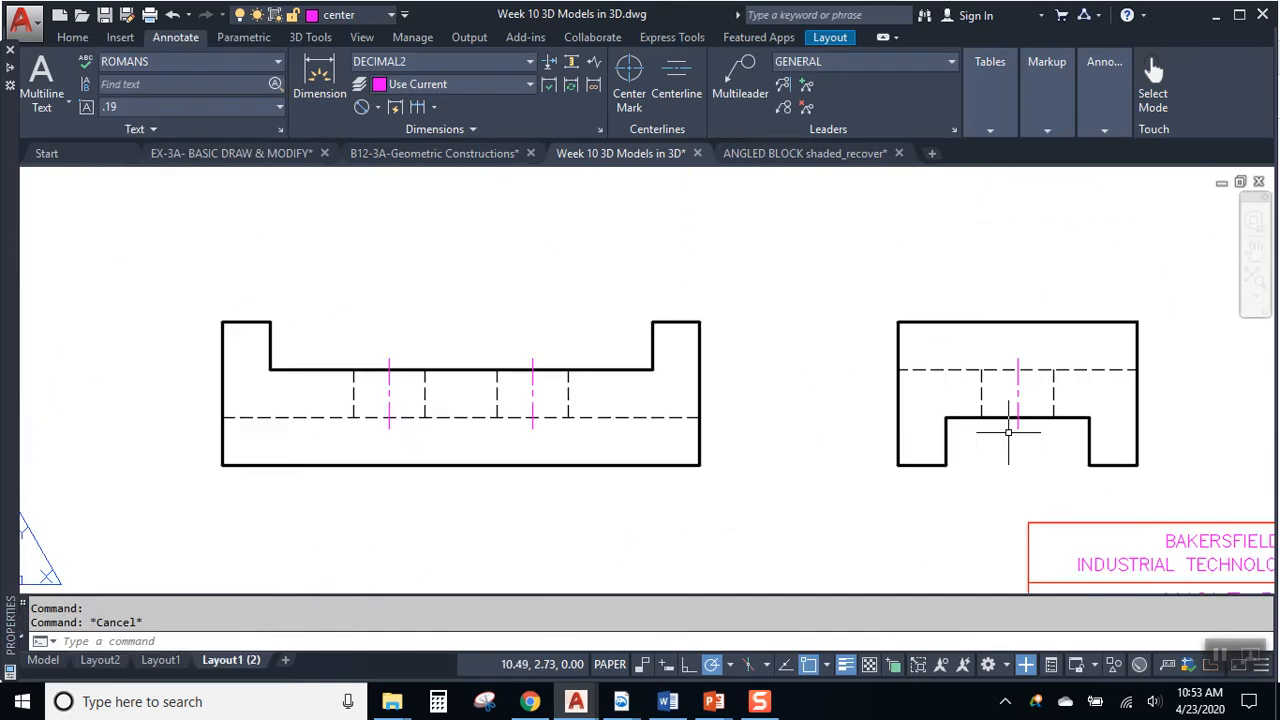
{"action": "middle_click_drag", "start_coordinate": [876, 437], "coordinate": [631, 528]}
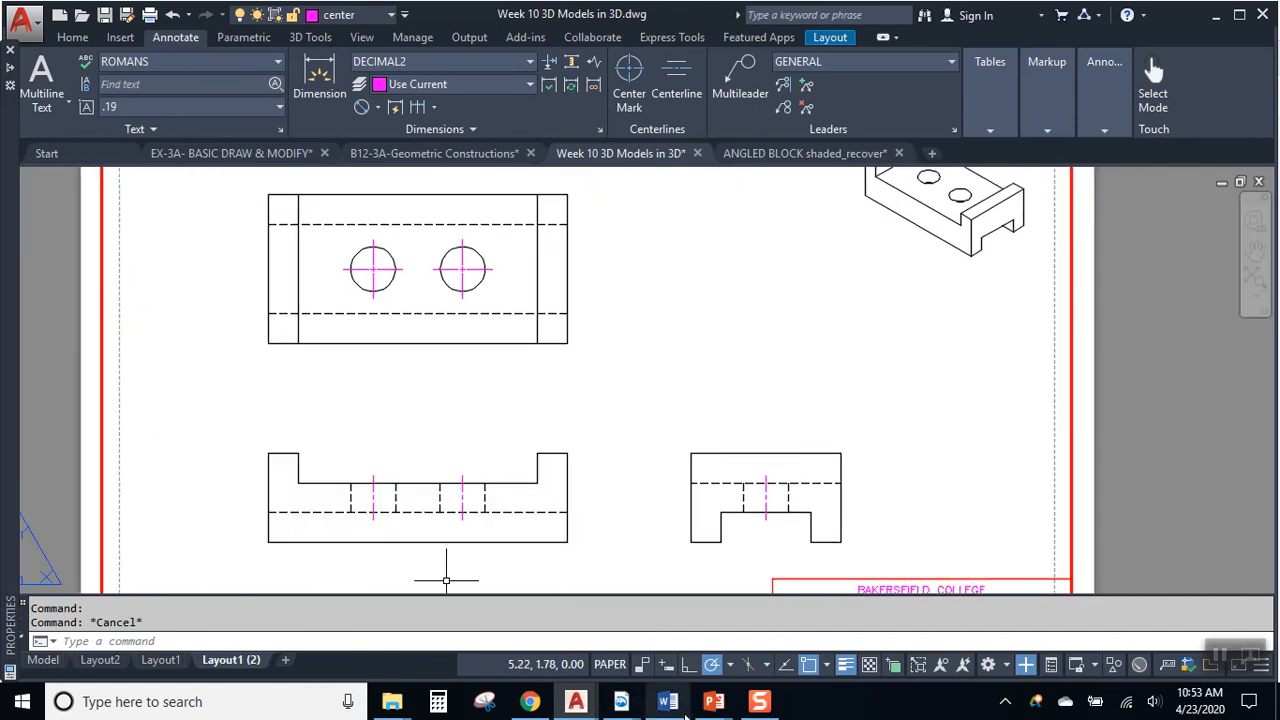
{"action": "mouse_move", "coordinate": [623, 704]}
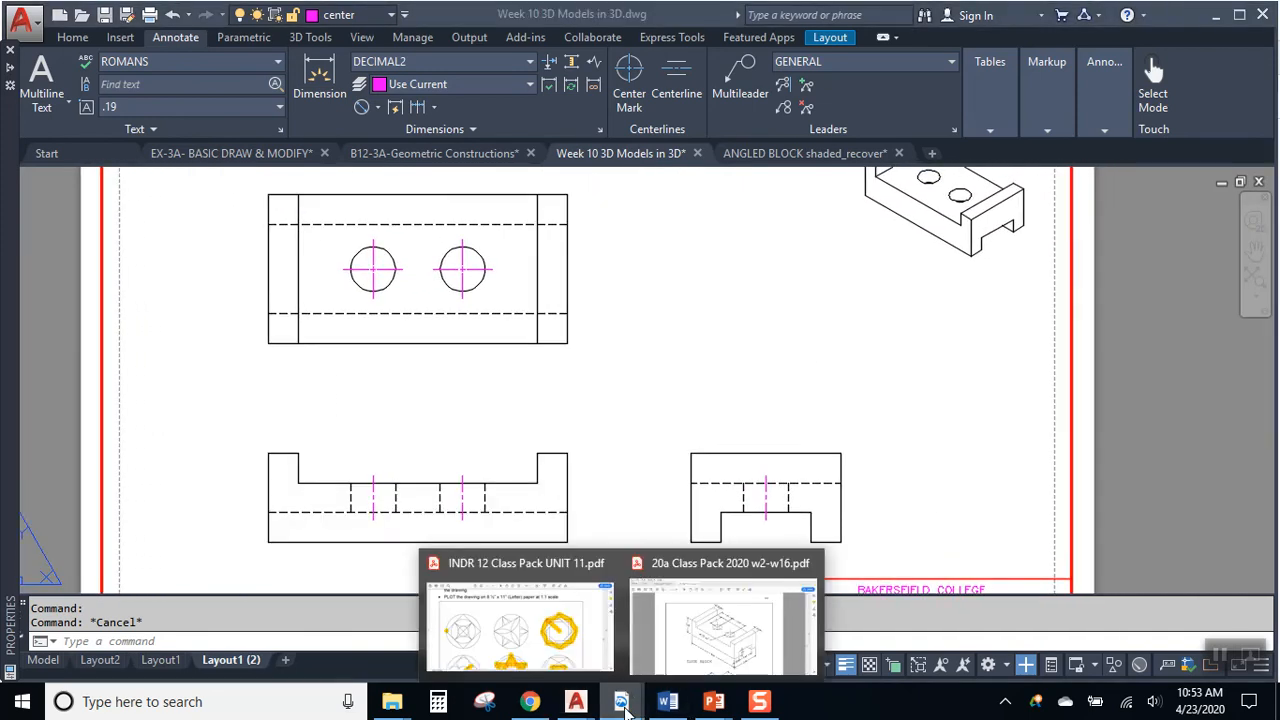
{"action": "left_click", "coordinate": [692, 637]}
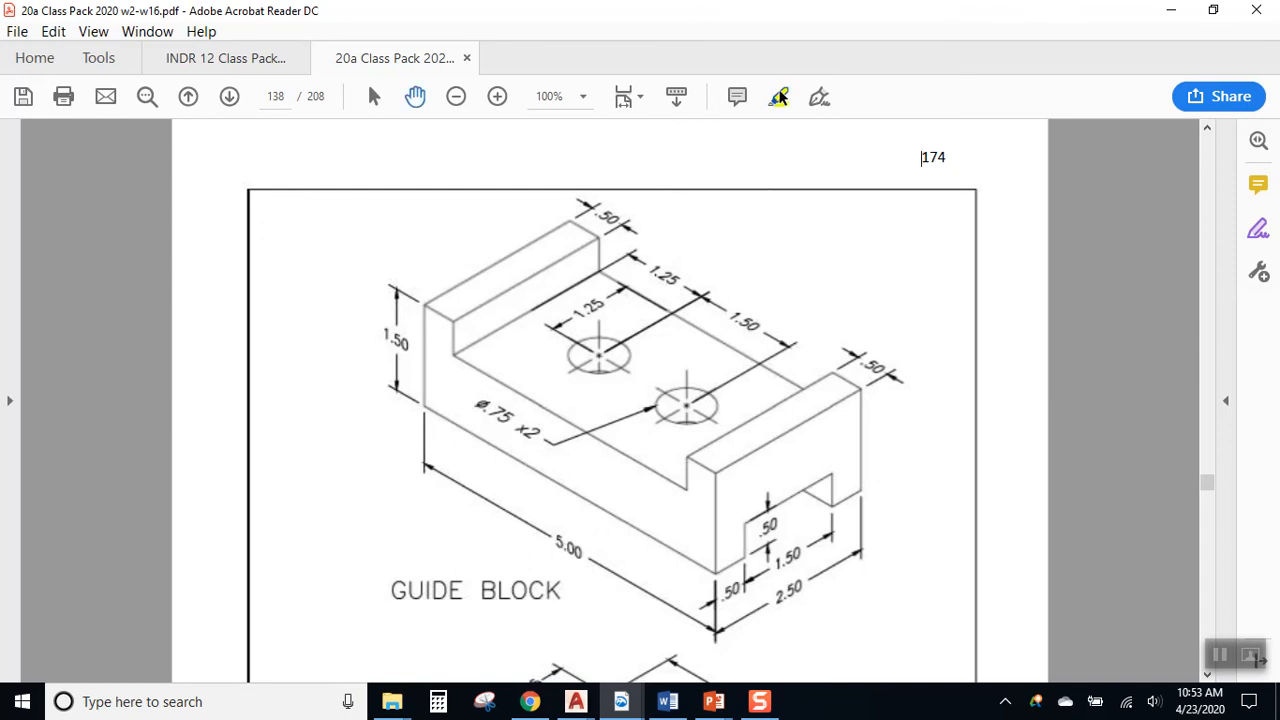
{"action": "left_click", "coordinate": [561, 542]}
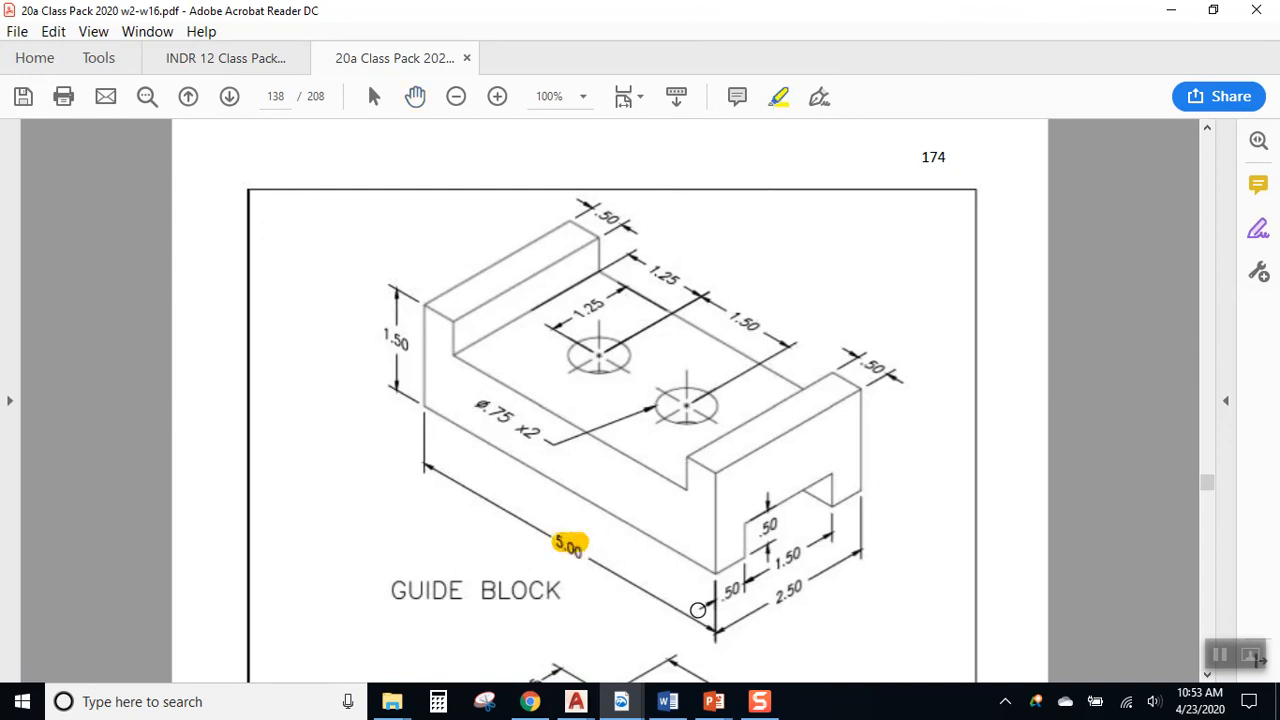
{"action": "mouse_move", "coordinate": [576, 701]}
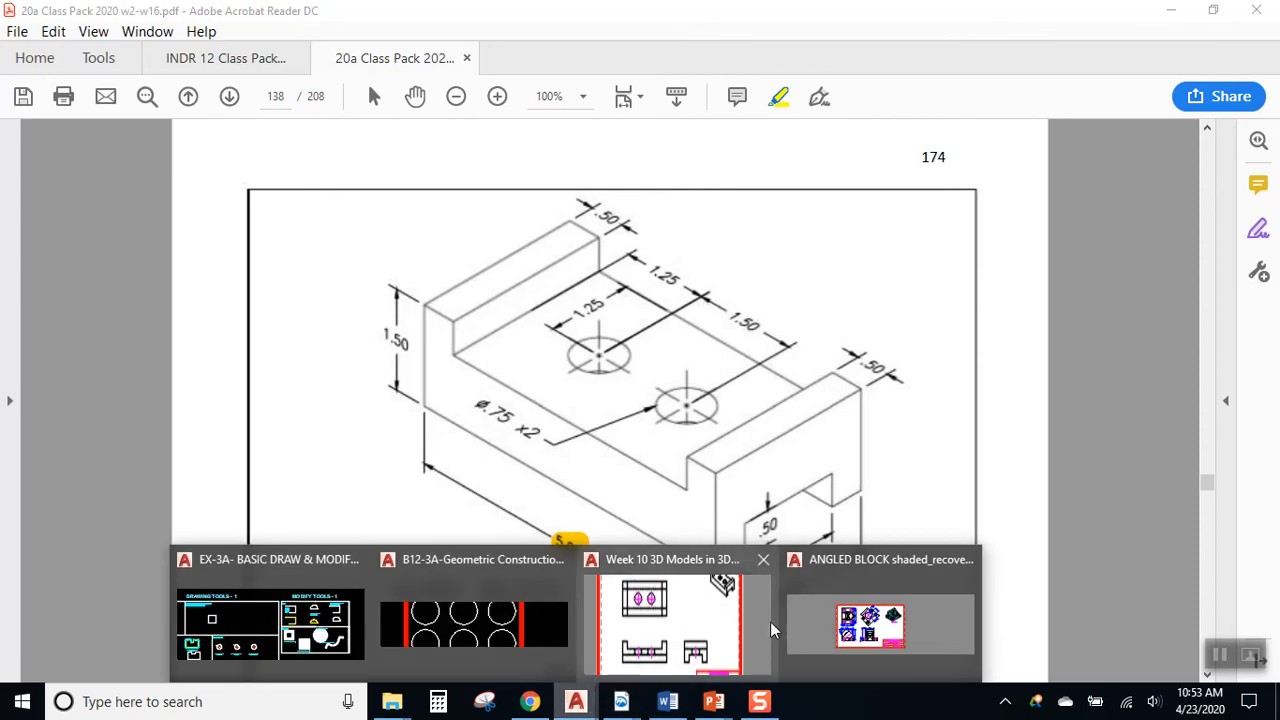
{"action": "left_click", "coordinate": [700, 632]}
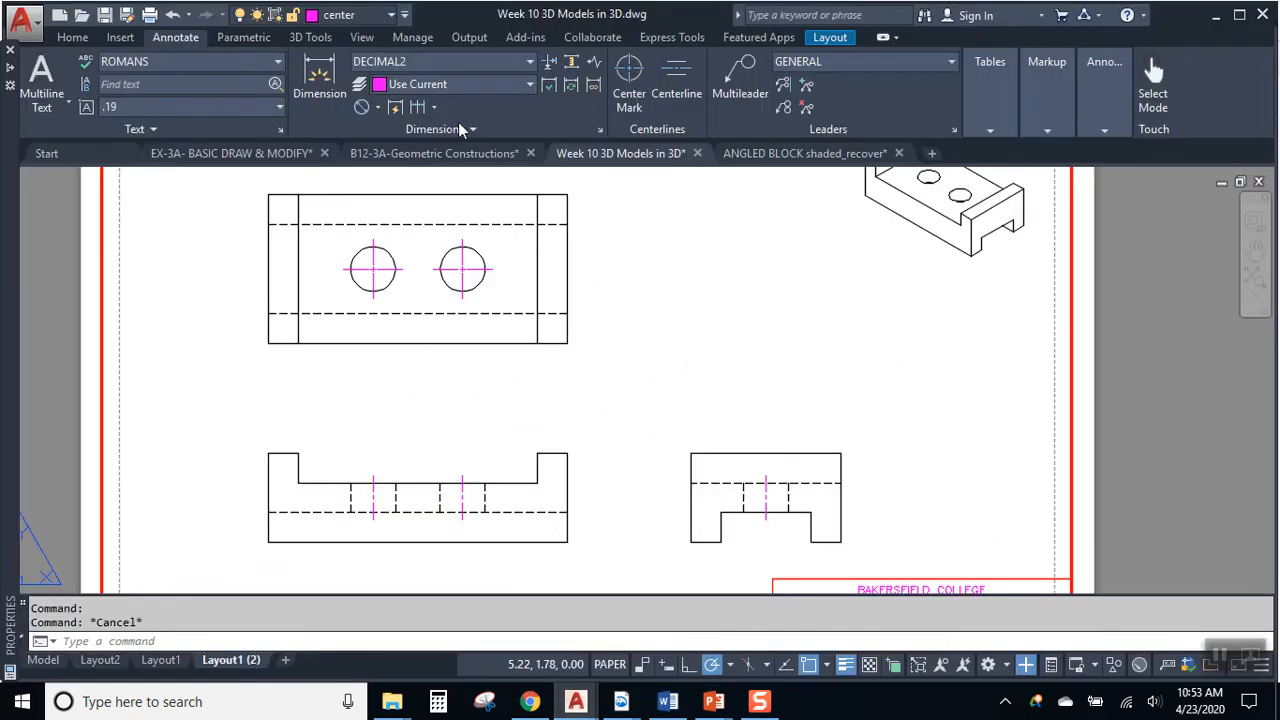
Make the dim layer current and add a linear dimension for the top view's overall length, placed 3/8 below the view
{"action": "left_click", "coordinate": [340, 17]}
{"action": "left_click", "coordinate": [320, 127]}
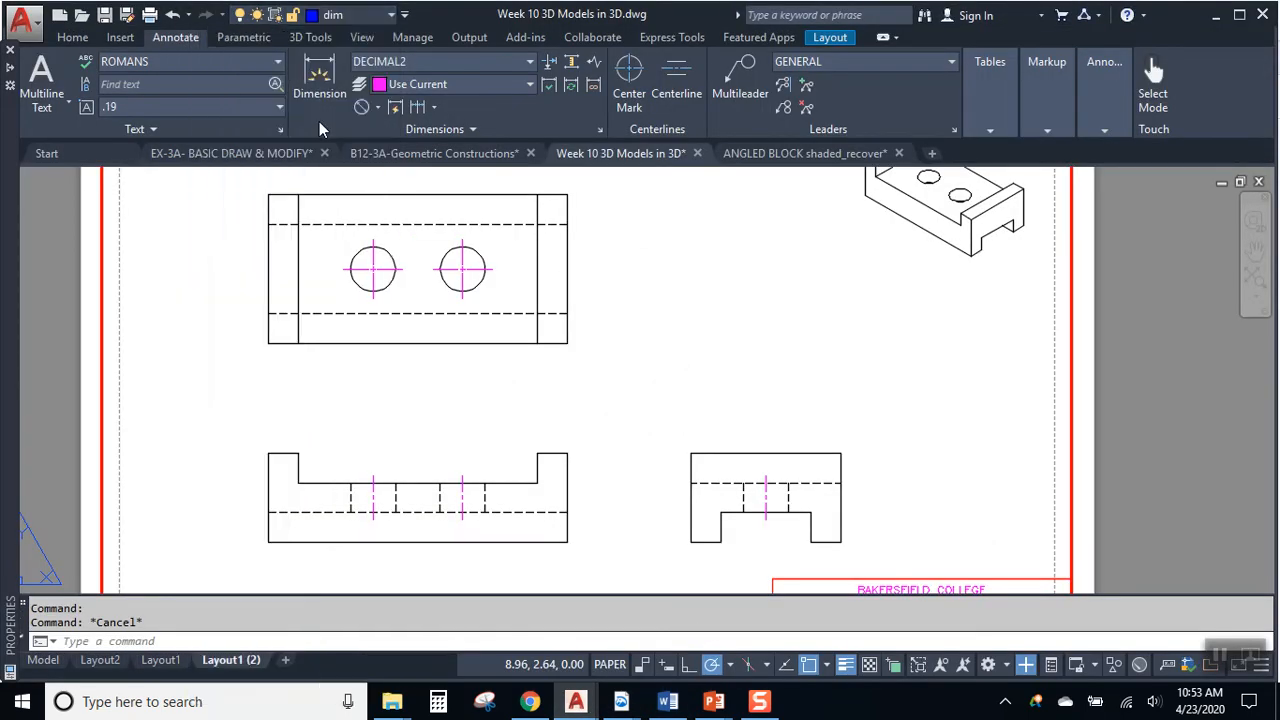
{"action": "left_click", "coordinate": [80, 38]}
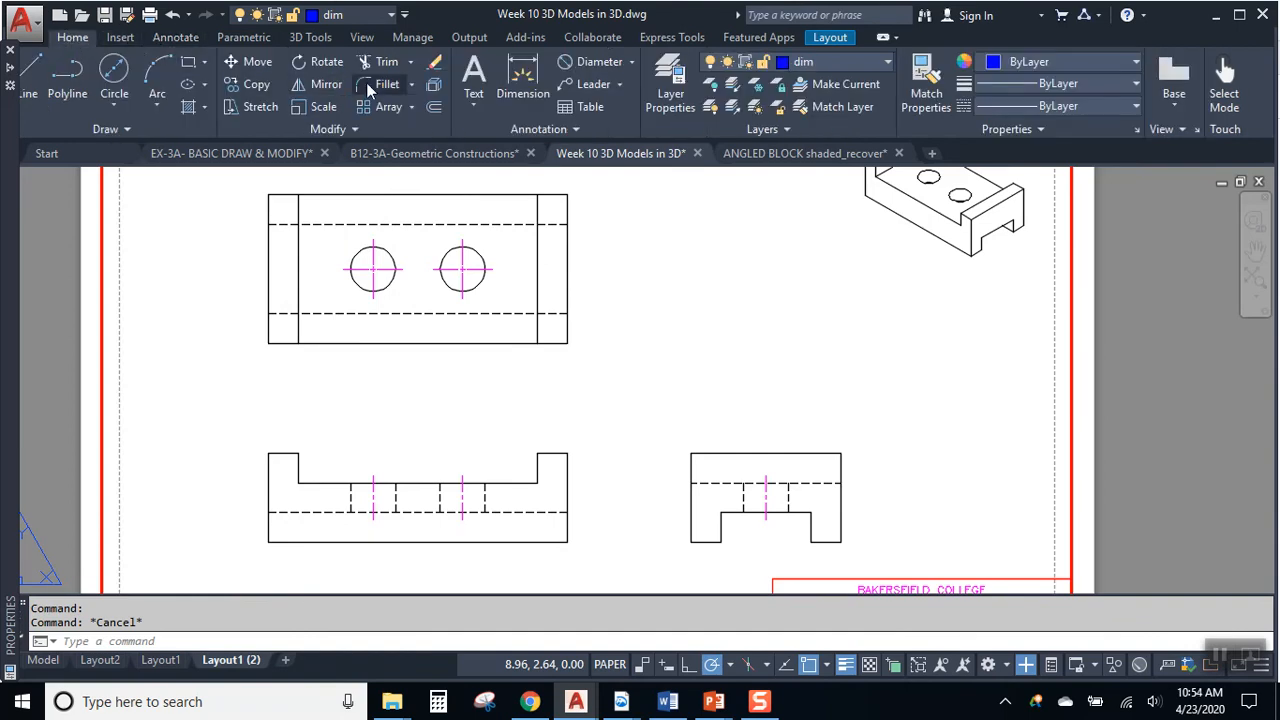
{"action": "left_click", "coordinate": [616, 63]}
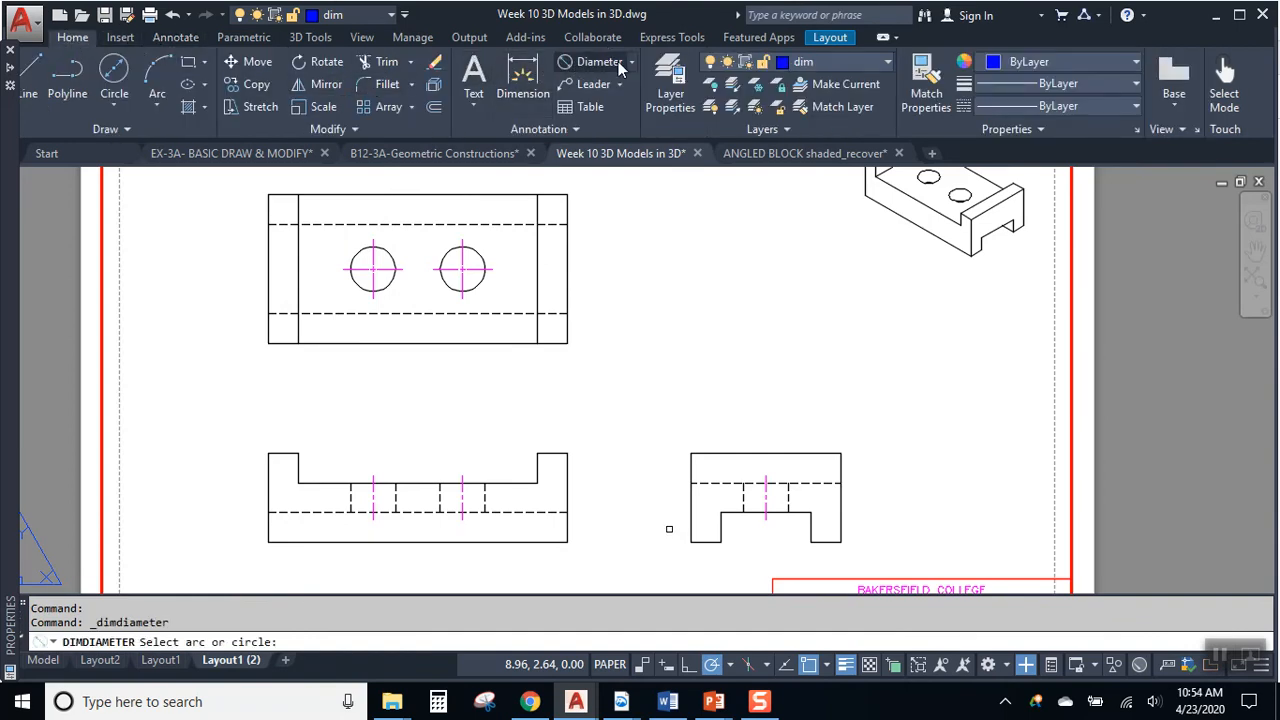
{"action": "left_click", "coordinate": [629, 62]}
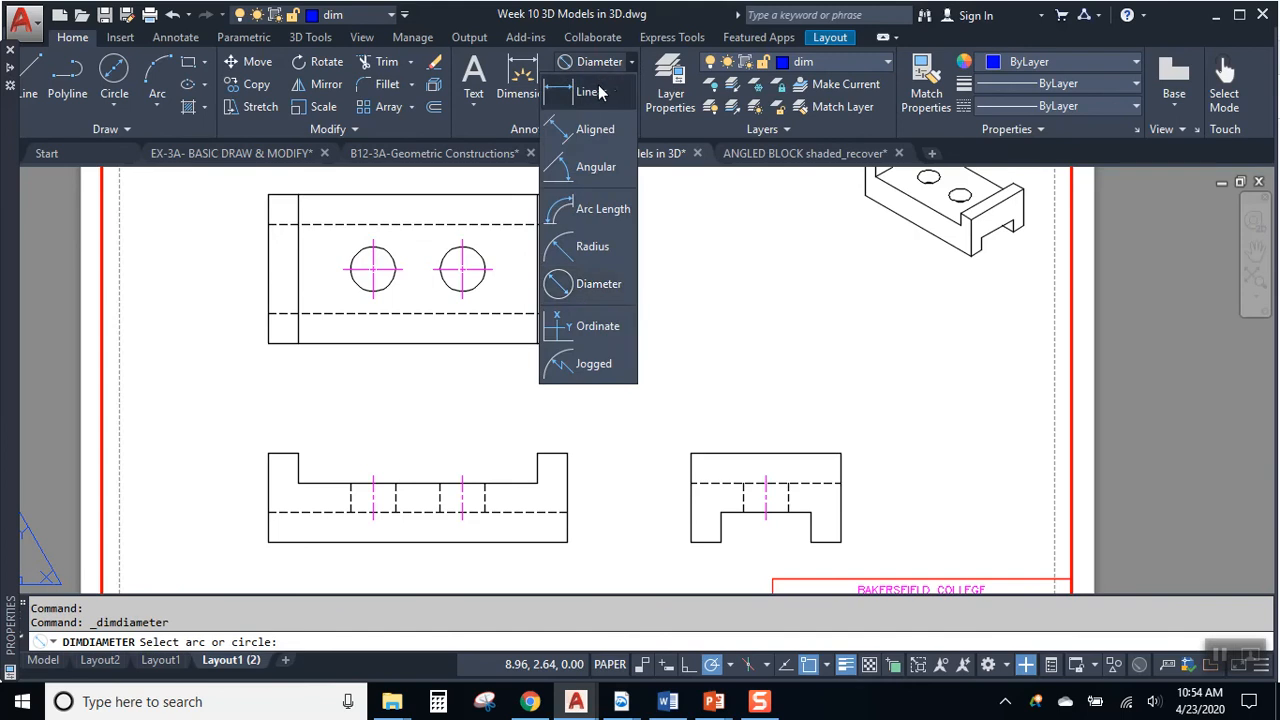
{"action": "left_click", "coordinate": [590, 88]}
{"action": "left_click", "coordinate": [268, 343]}
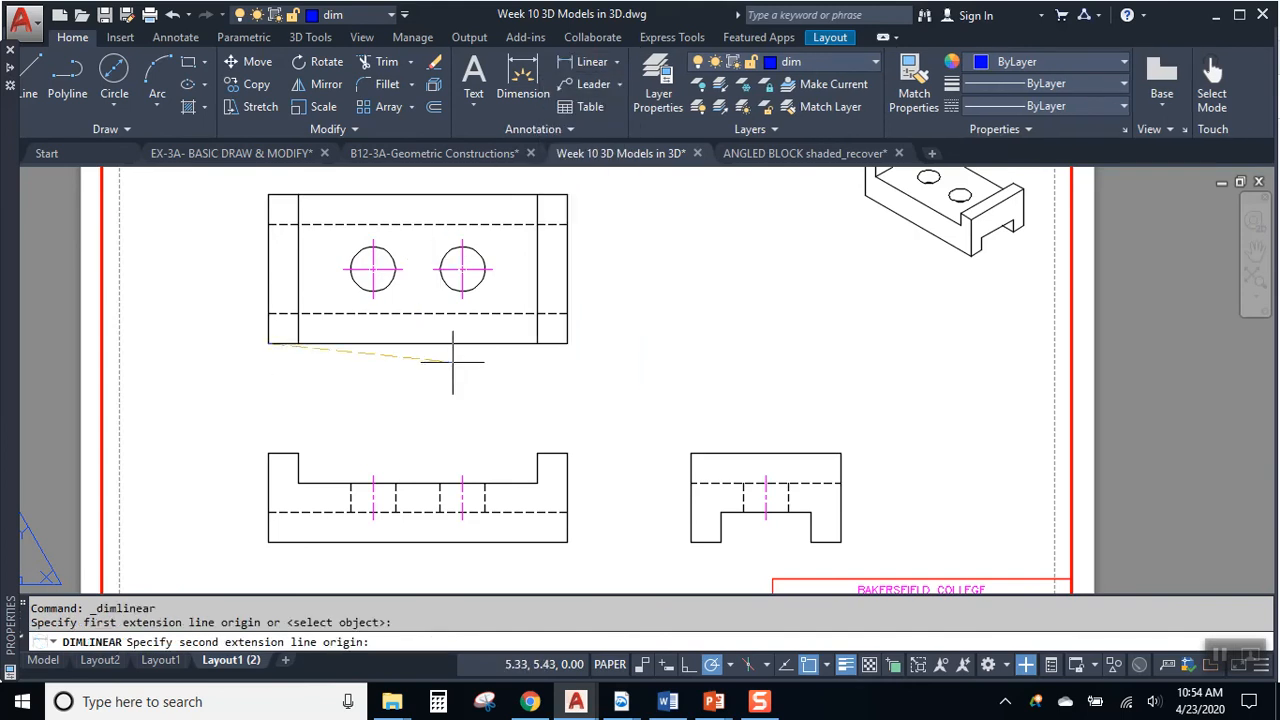
{"action": "left_click", "coordinate": [568, 343]}
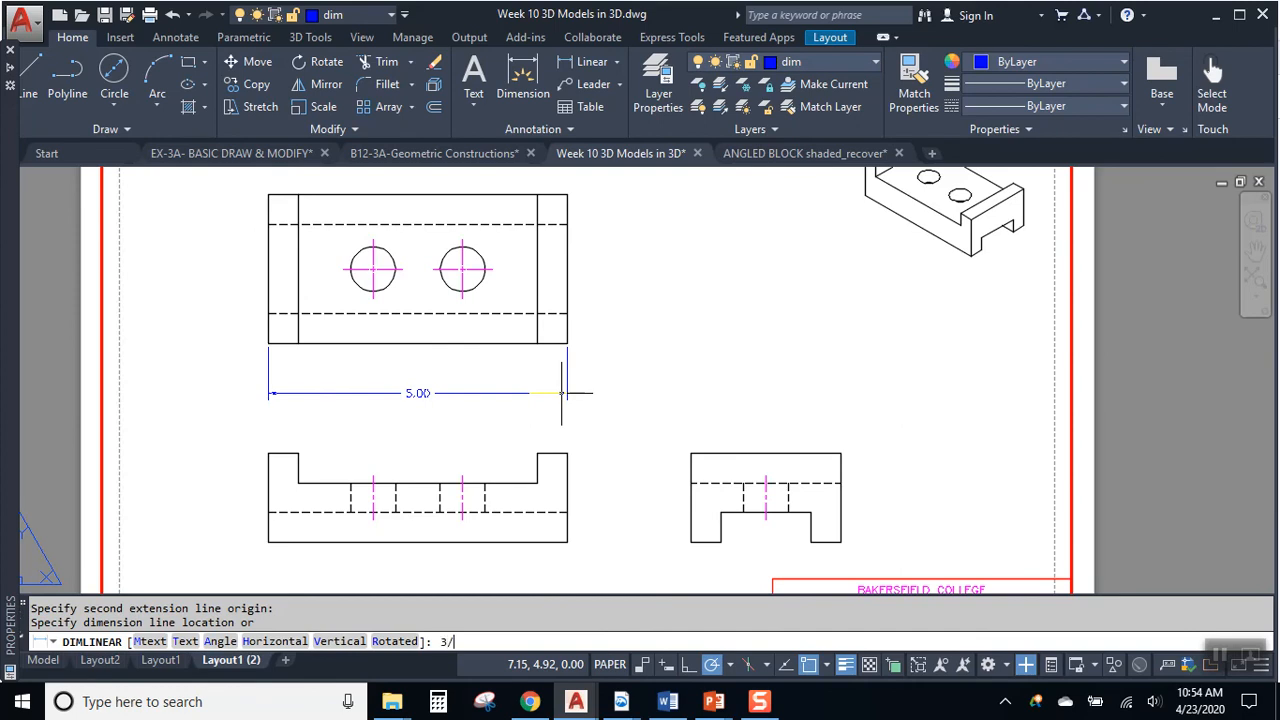
{"action": "key", "text": "Return"}
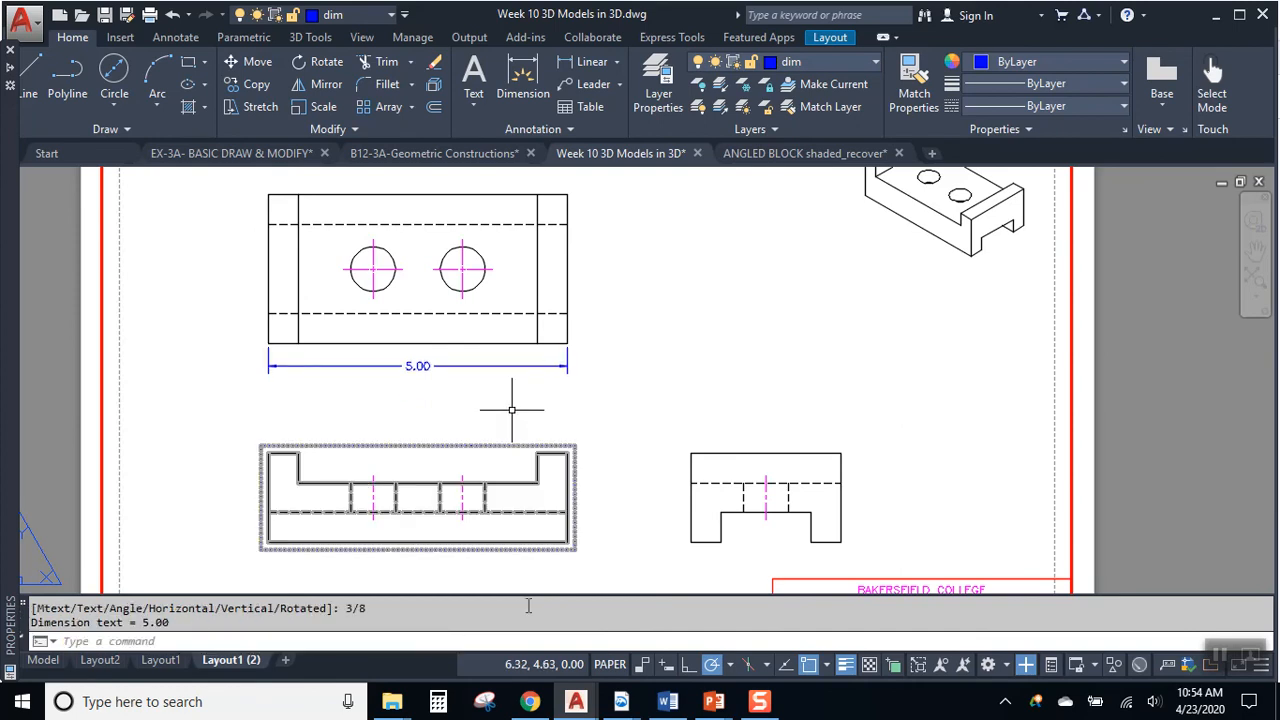
Switch to the class pack PDF, highlight the guide block's 2.50 depth and 1.50 height dimensions, and return to the AutoCAD drawing
{"action": "mouse_move", "coordinate": [588, 708]}
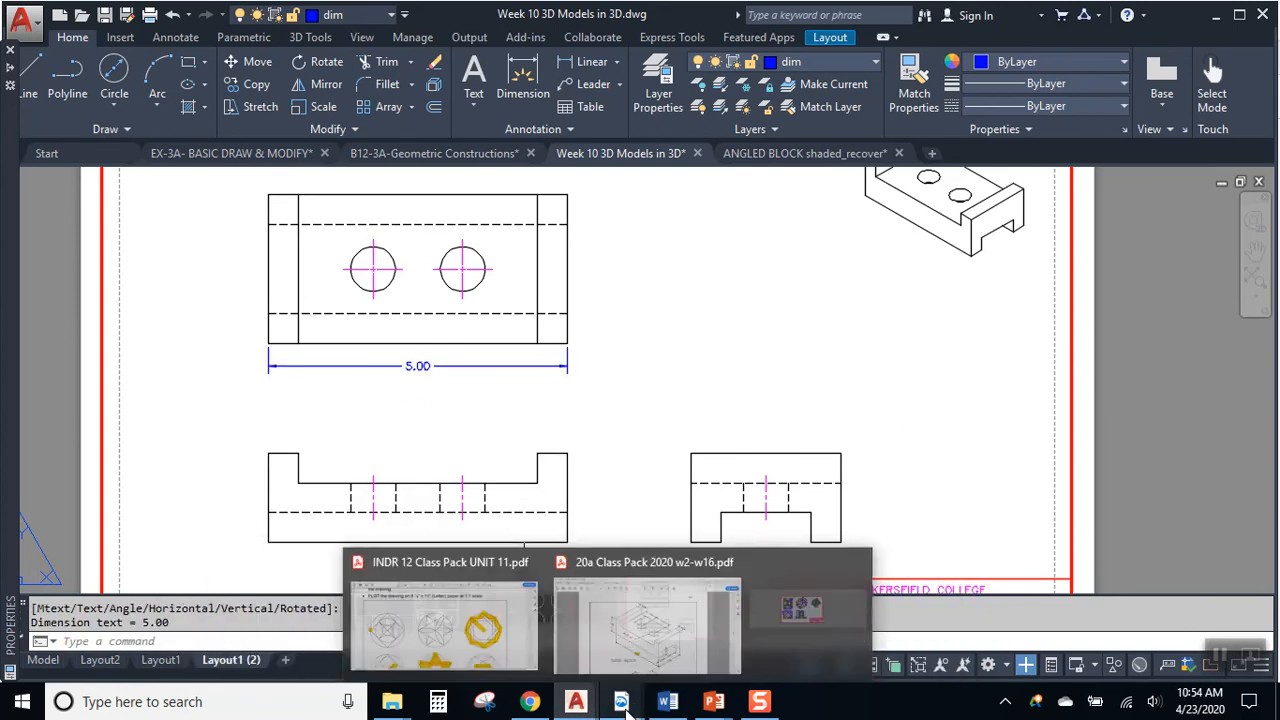
{"action": "left_click", "coordinate": [681, 599]}
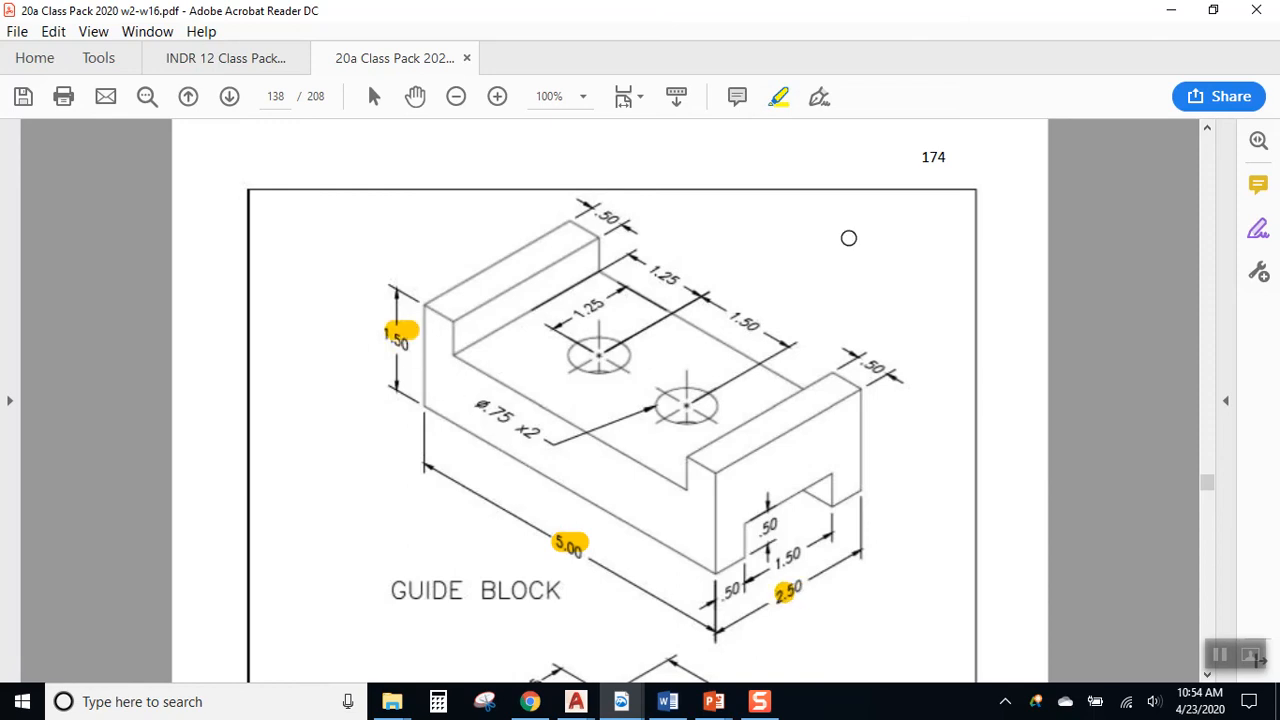
{"action": "left_click", "coordinate": [1168, 14]}
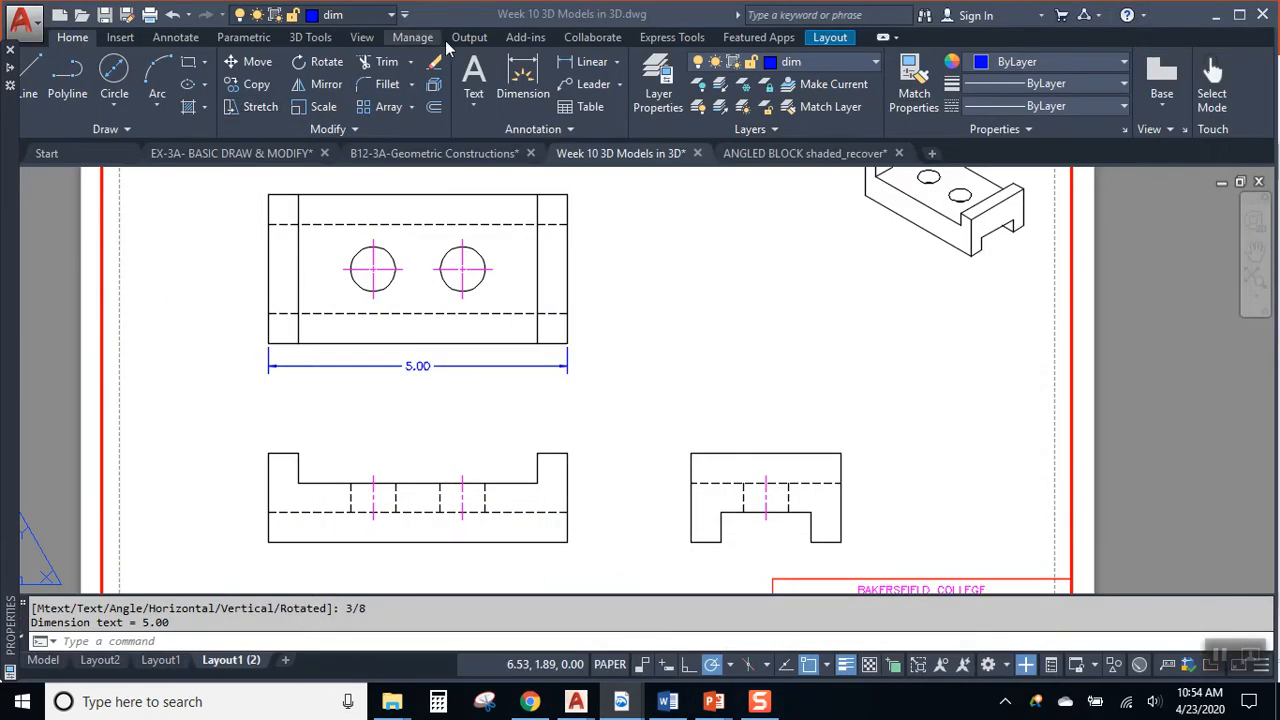
Add a vertical linear dimension for the overall depth on the right side of the top view, offset .375
{"action": "left_click", "coordinate": [583, 64]}
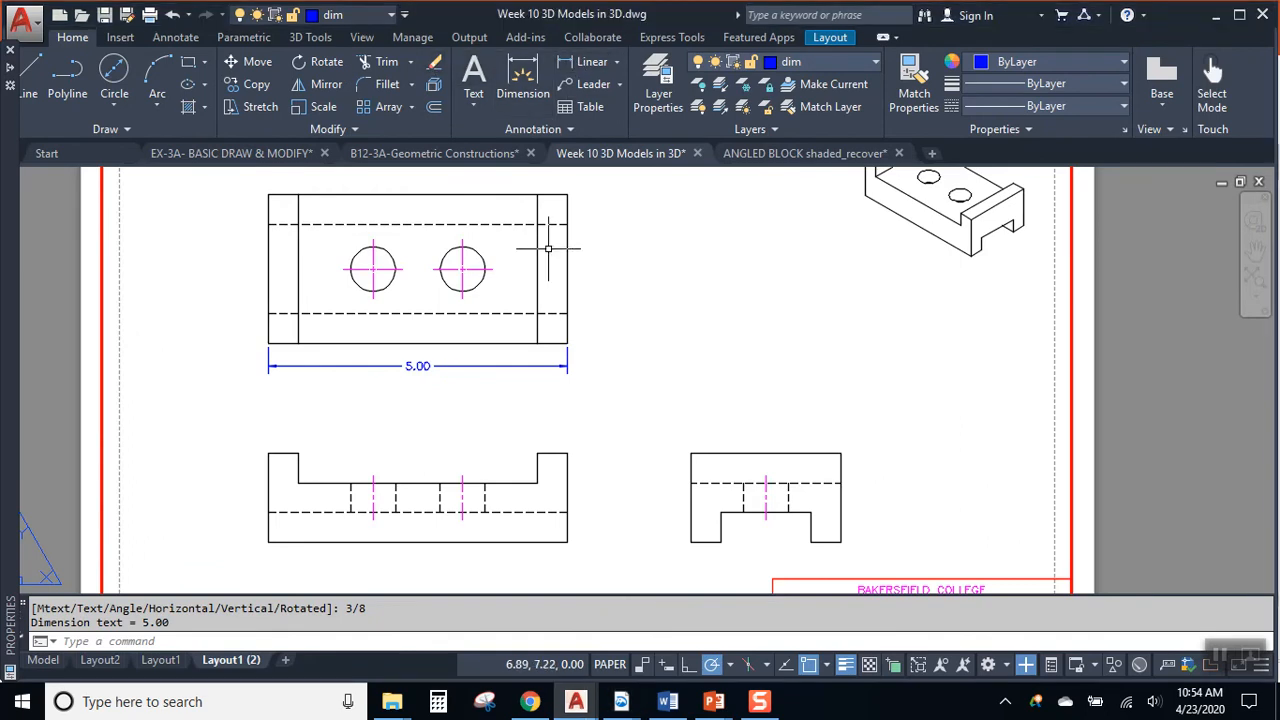
{"action": "left_click", "coordinate": [583, 64]}
{"action": "left_click", "coordinate": [567, 194]}
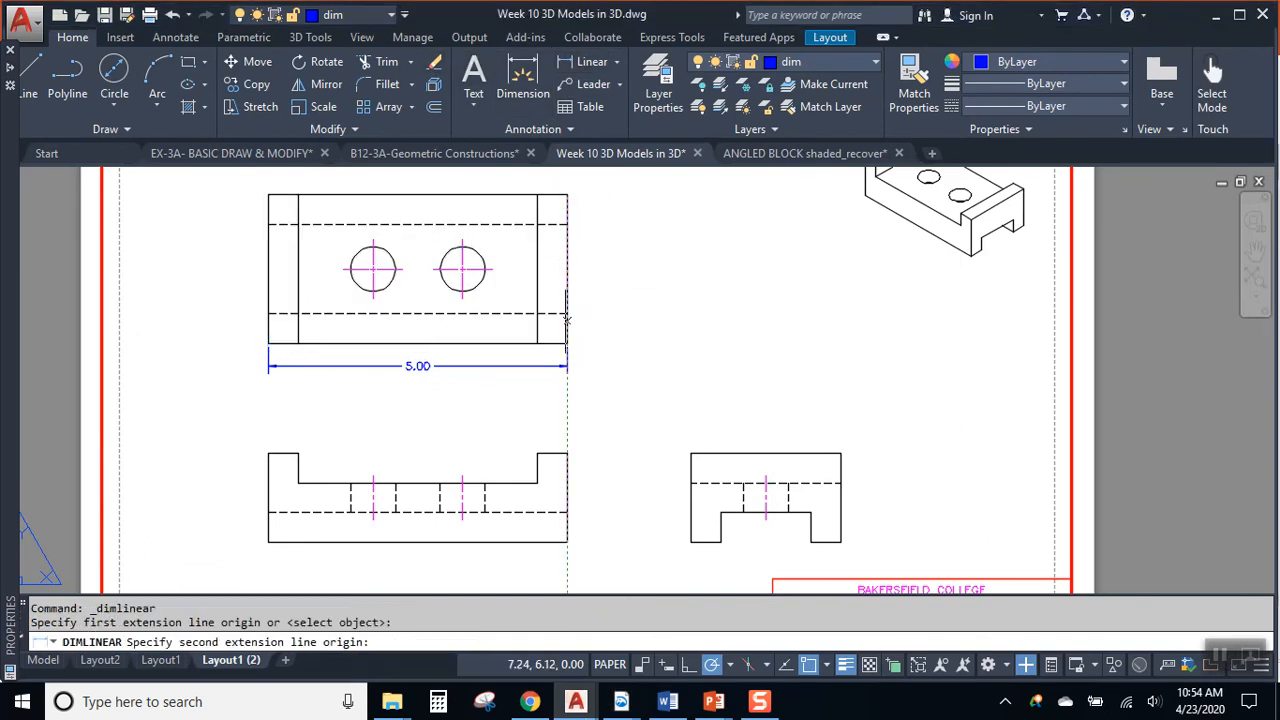
{"action": "left_click", "coordinate": [567, 343]}
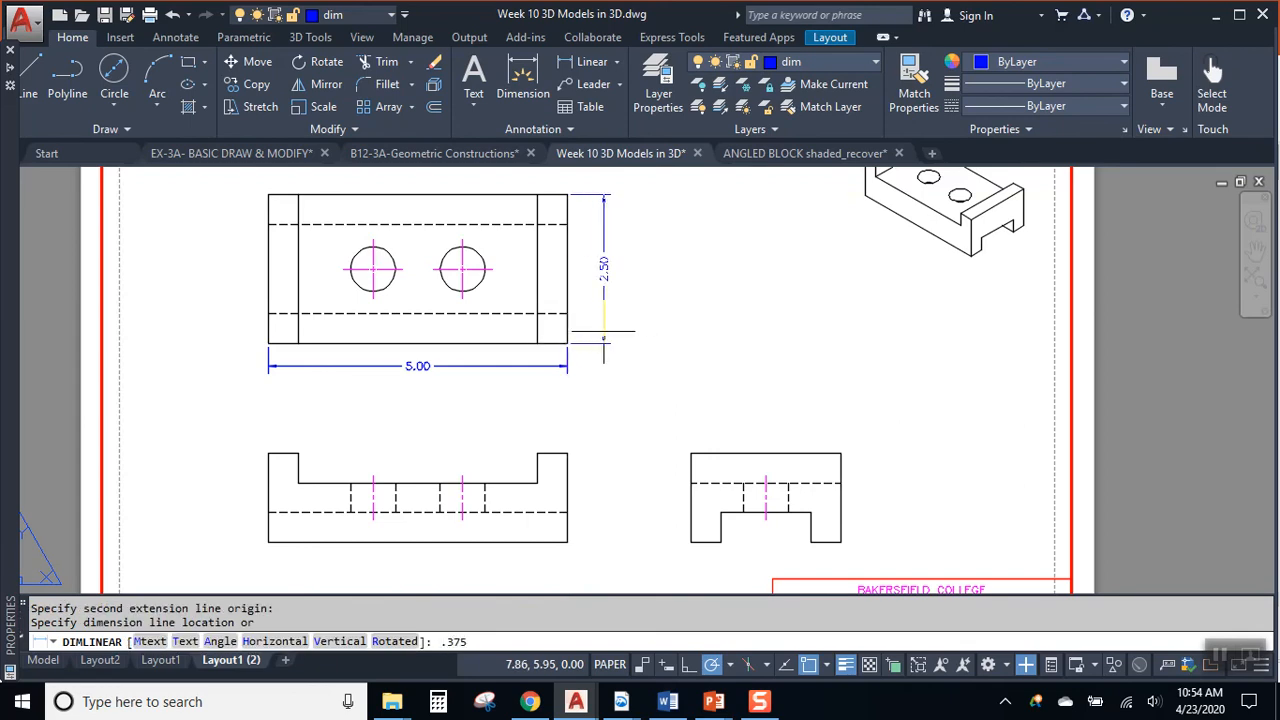
{"action": "left_click", "coordinate": [588, 330]}
{"action": "key", "text": "Return"}
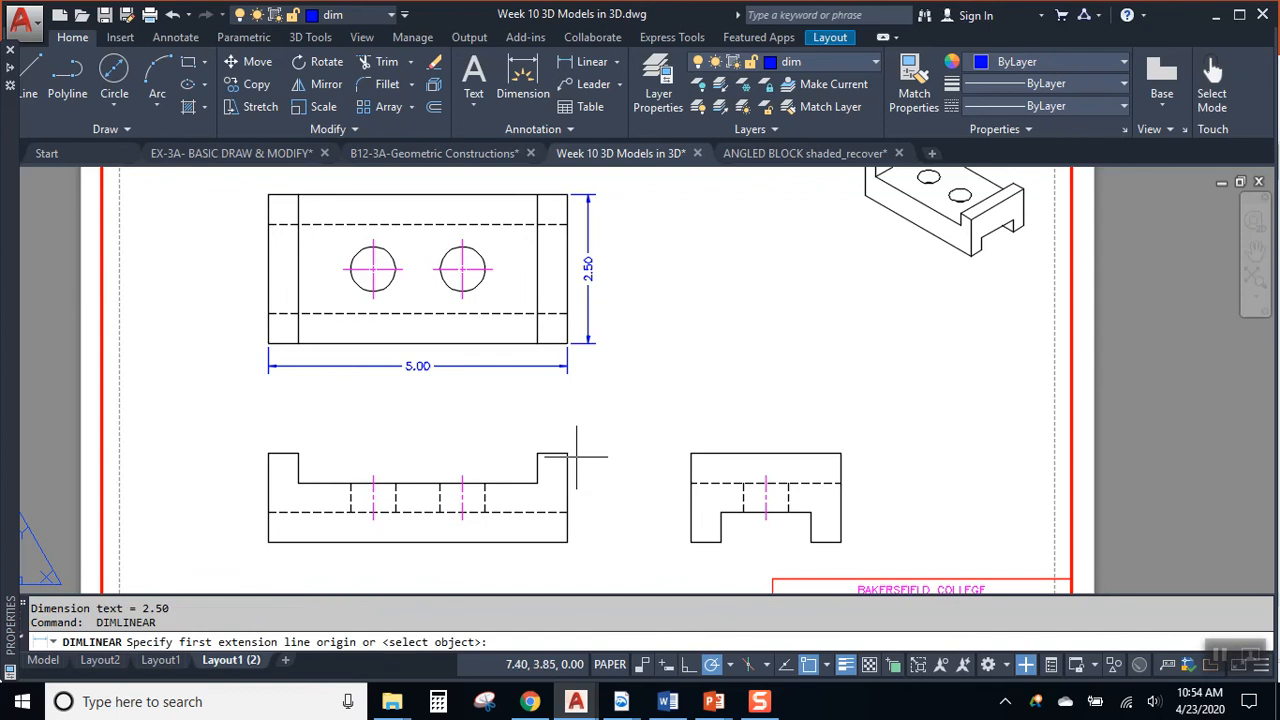
Dimension the overall height on the right side of the front view with an offset of .375
{"action": "left_click", "coordinate": [567, 453]}
{"action": "left_click", "coordinate": [567, 542]}
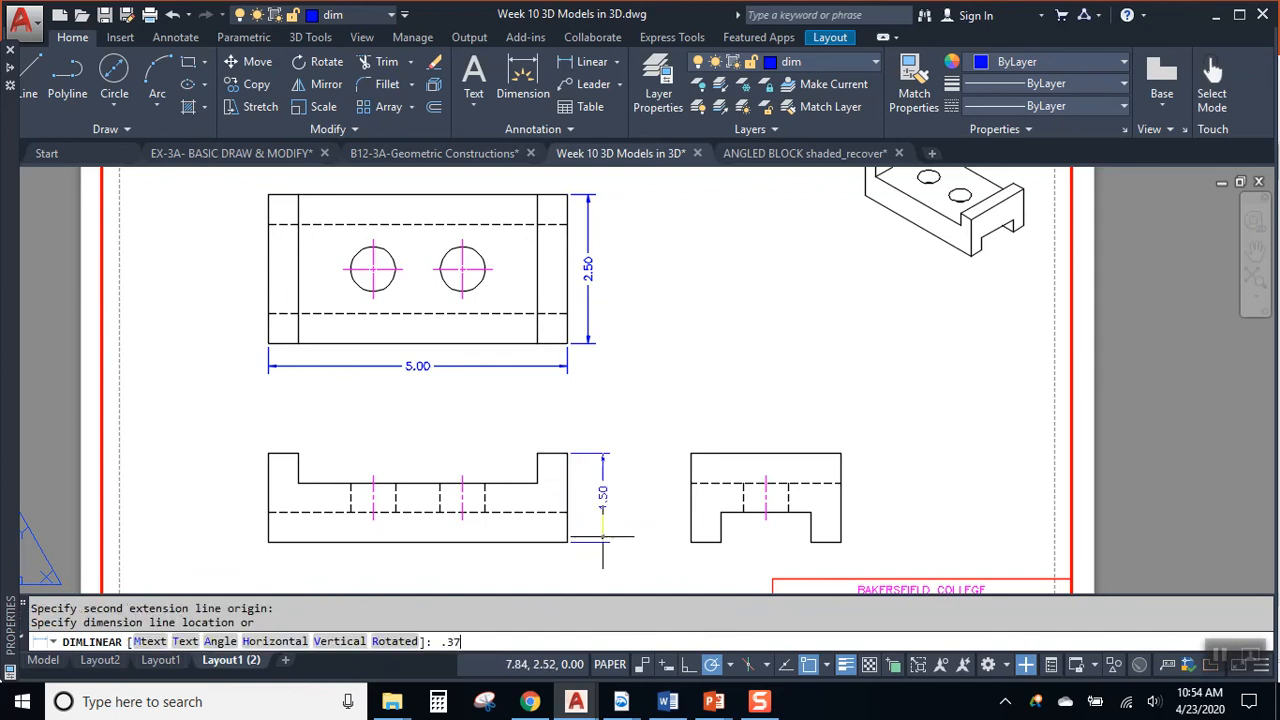
{"action": "type", "text": ".375"}
{"action": "key", "text": "Return"}
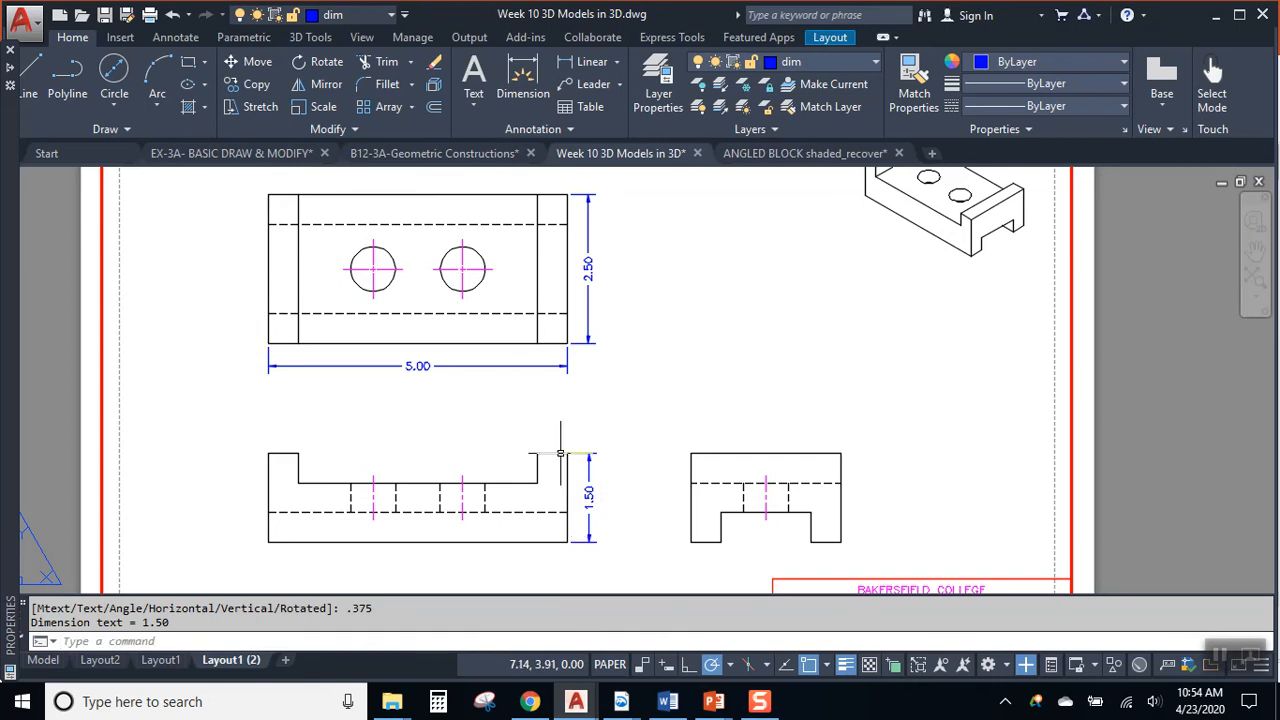
Switch to the class pack PDF, highlight the .50 widths of both raised ends of the guide block, and return to the AutoCAD drawing
{"action": "mouse_move", "coordinate": [622, 703]}
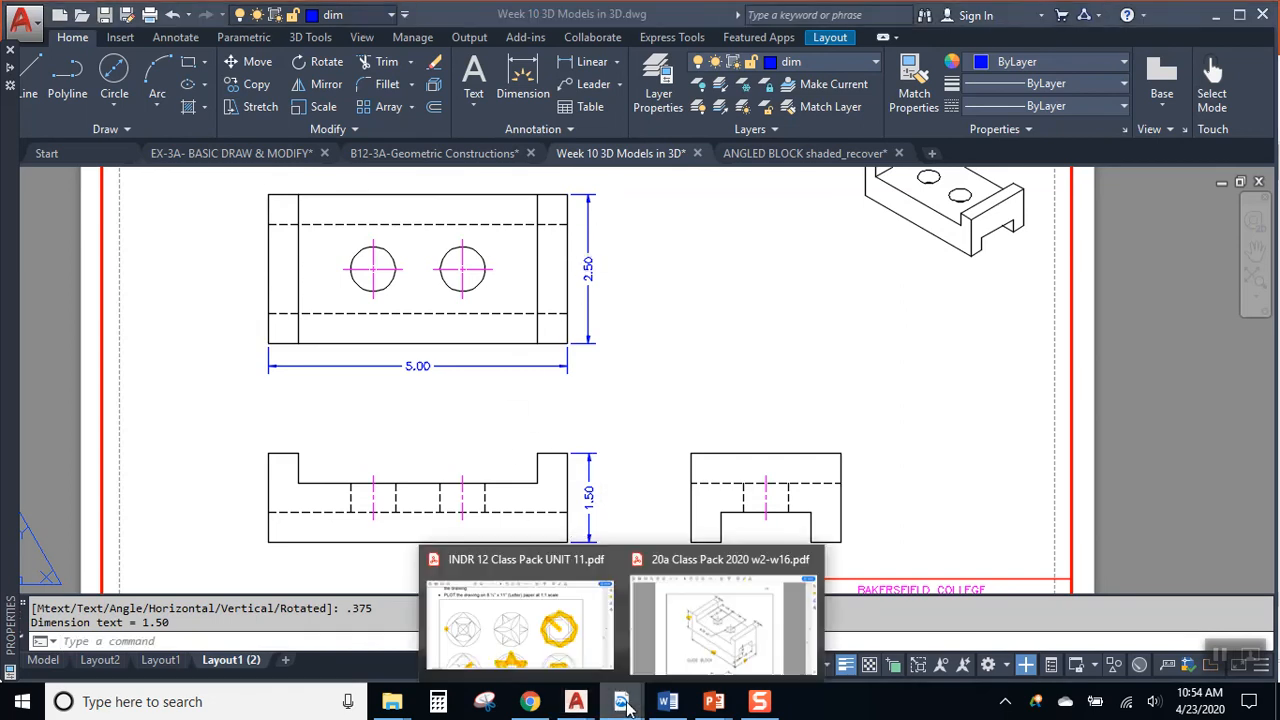
{"action": "left_click", "coordinate": [667, 640]}
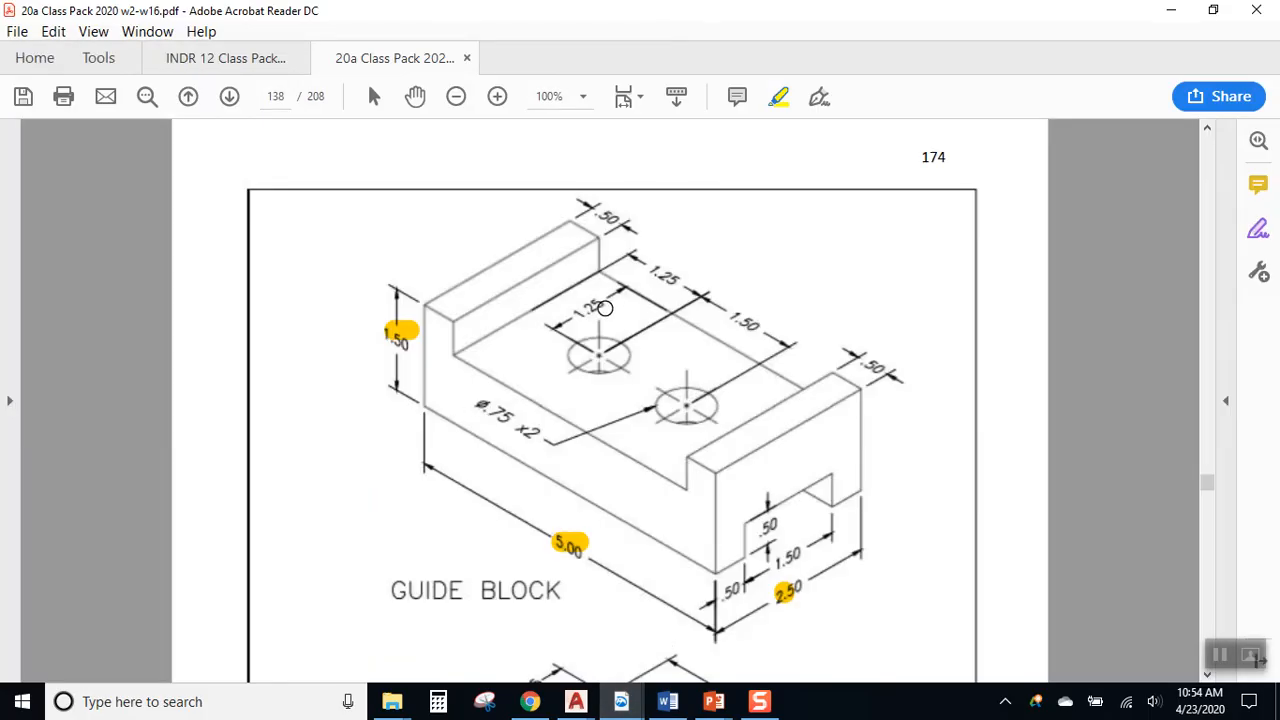
{"action": "left_click_drag", "start_coordinate": [605, 213], "coordinate": [621, 225]}
{"action": "left_click_drag", "start_coordinate": [862, 361], "coordinate": [885, 376]}
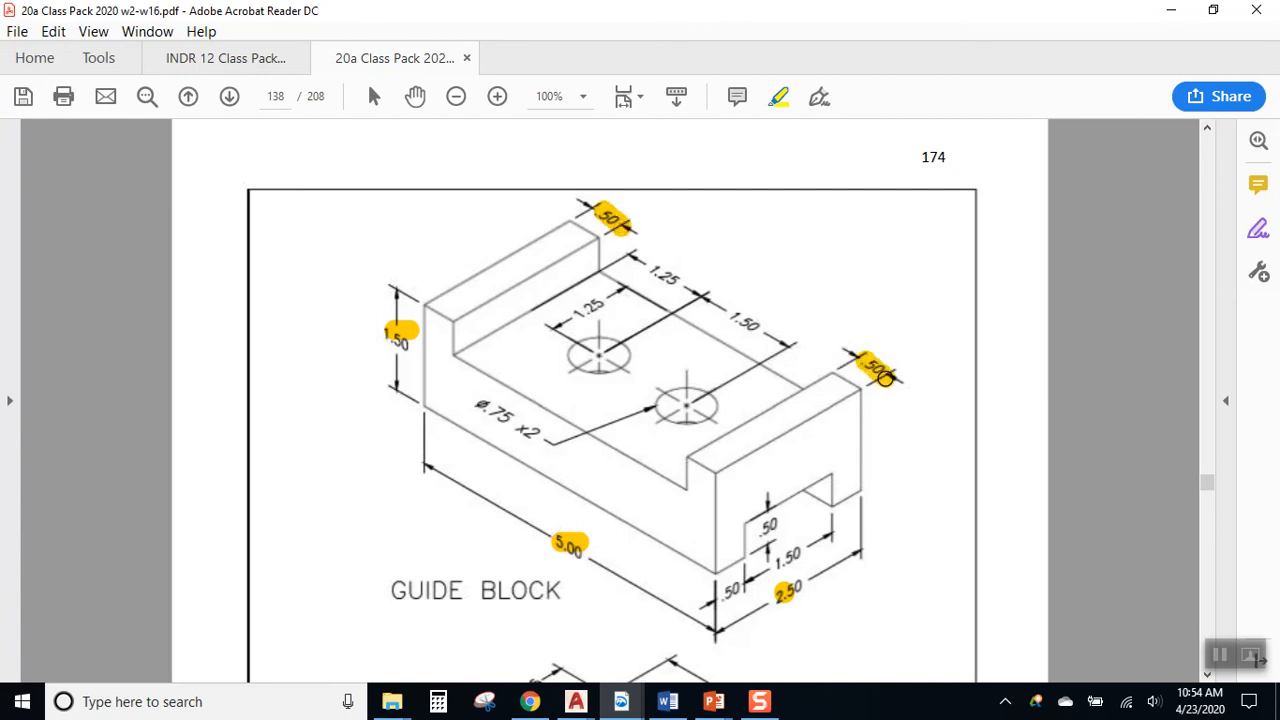
{"action": "left_click", "coordinate": [1172, 12]}
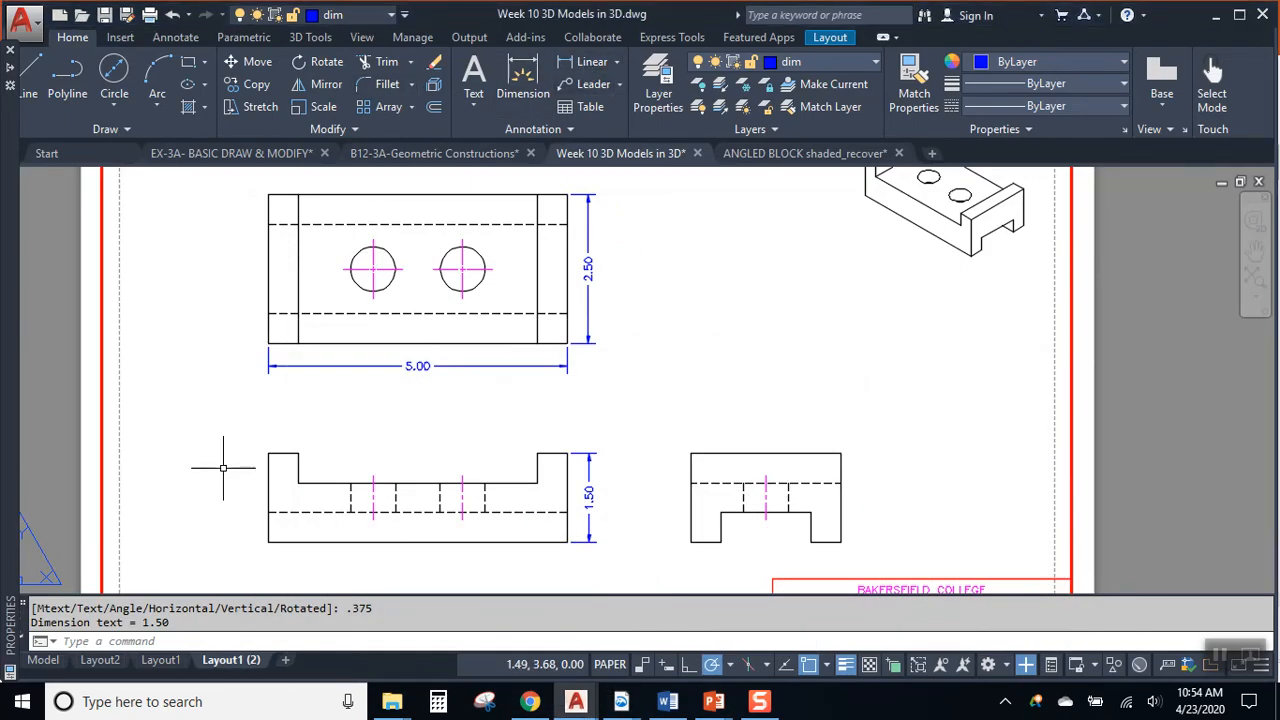
Add a linear dimension for the left raised end's width, placed .375 above the front view
{"action": "left_click", "coordinate": [586, 61]}
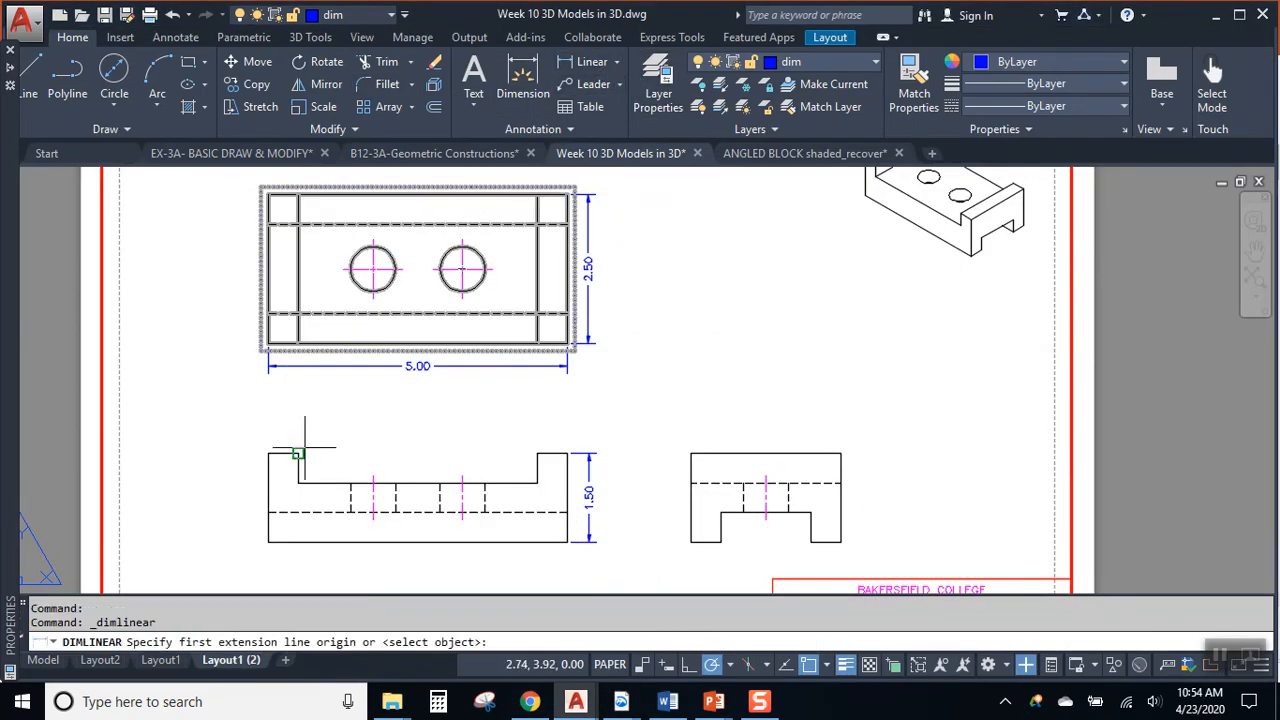
{"action": "left_click", "coordinate": [268, 453]}
{"action": "left_click", "coordinate": [298, 453]}
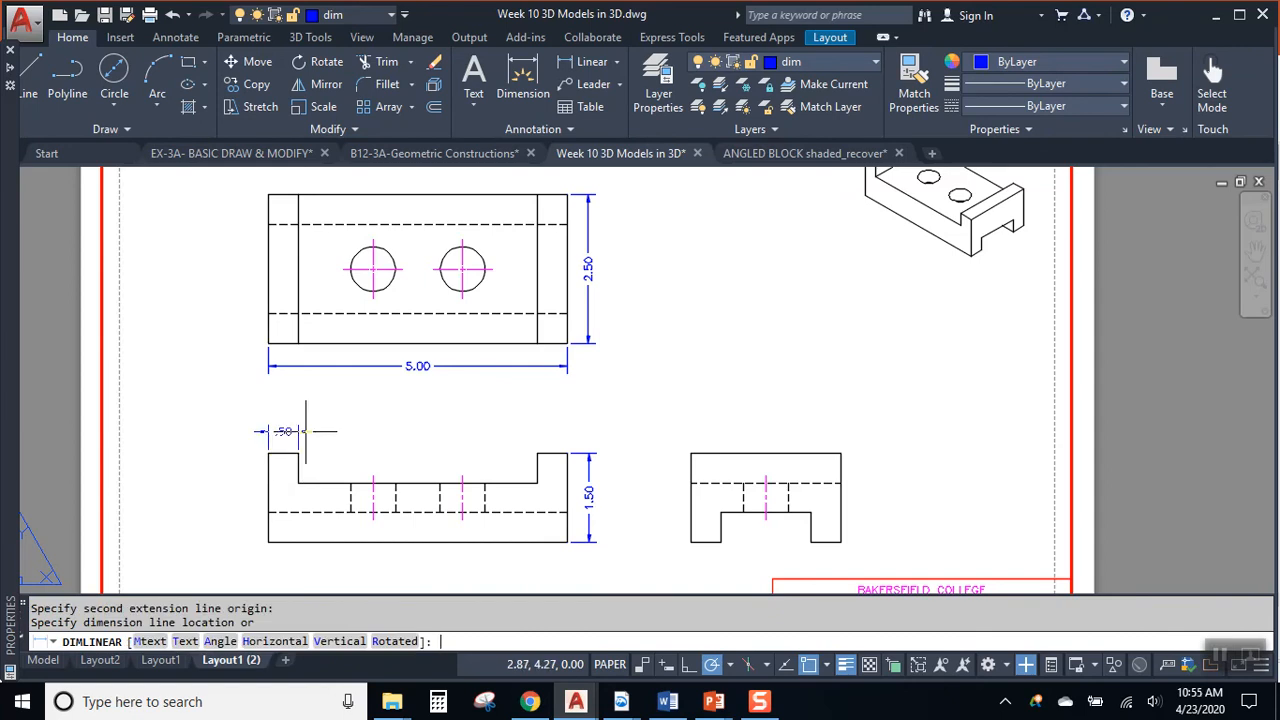
{"action": "key", "text": "Return"}
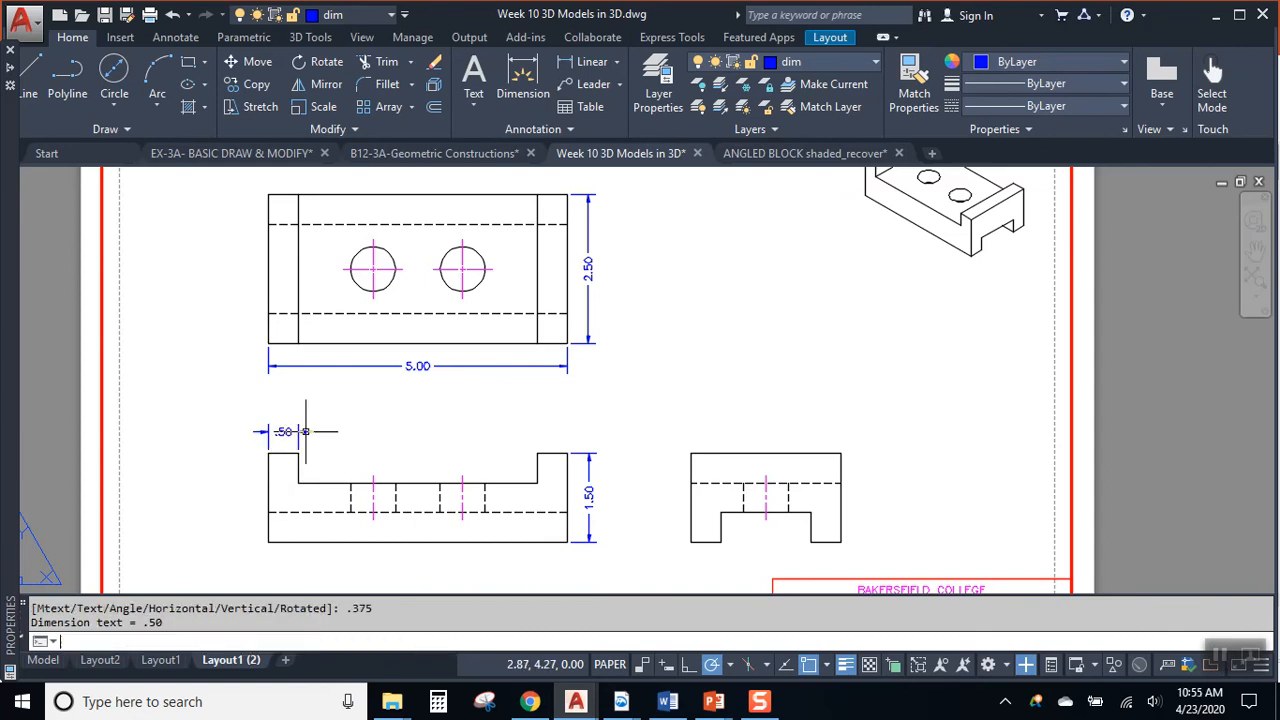
Dimension the right raised end's width above the front view, in line with the left end's width dimension
{"action": "key", "text": "Return"}
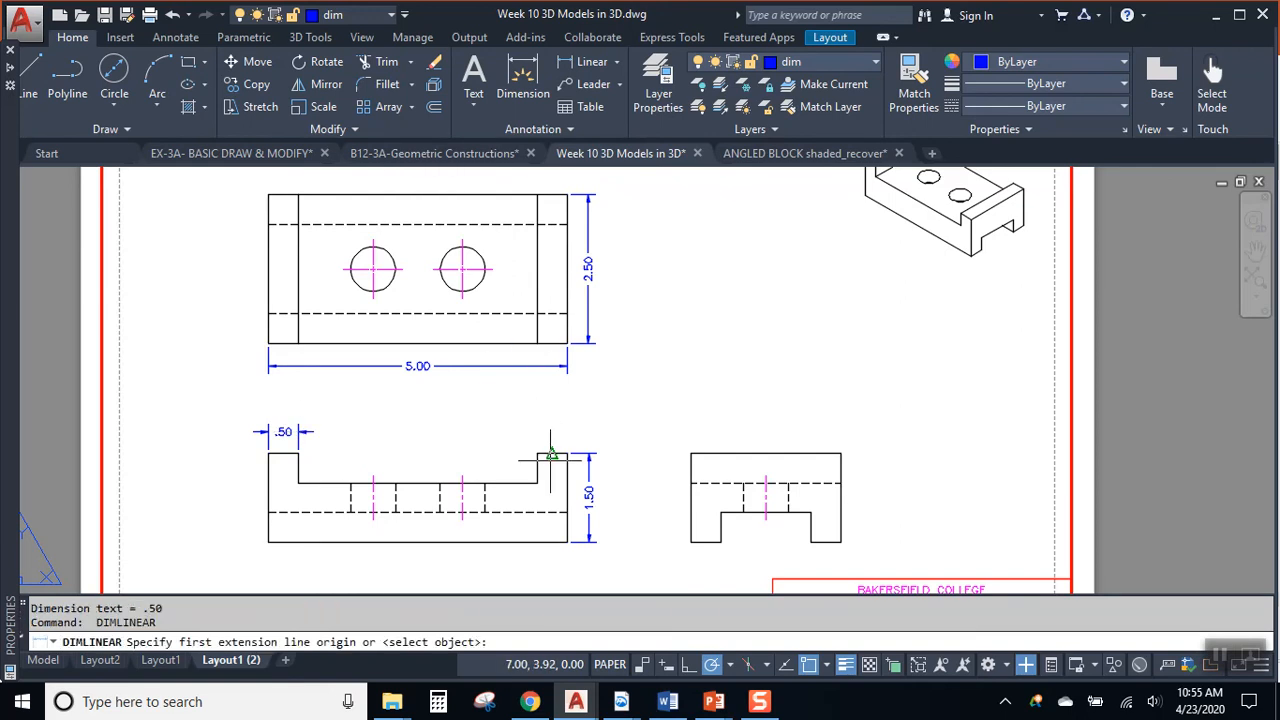
{"action": "left_click", "coordinate": [537, 453]}
{"action": "left_click", "coordinate": [567, 453]}
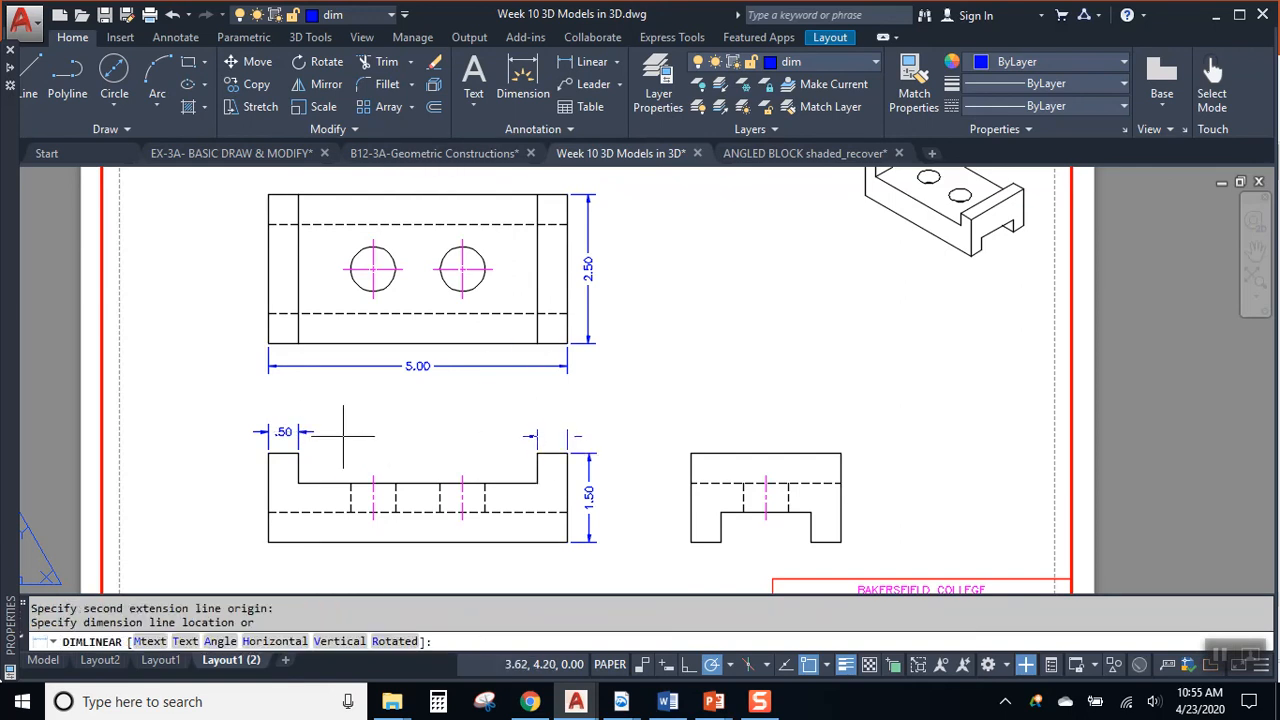
{"action": "left_click", "coordinate": [313, 431]}
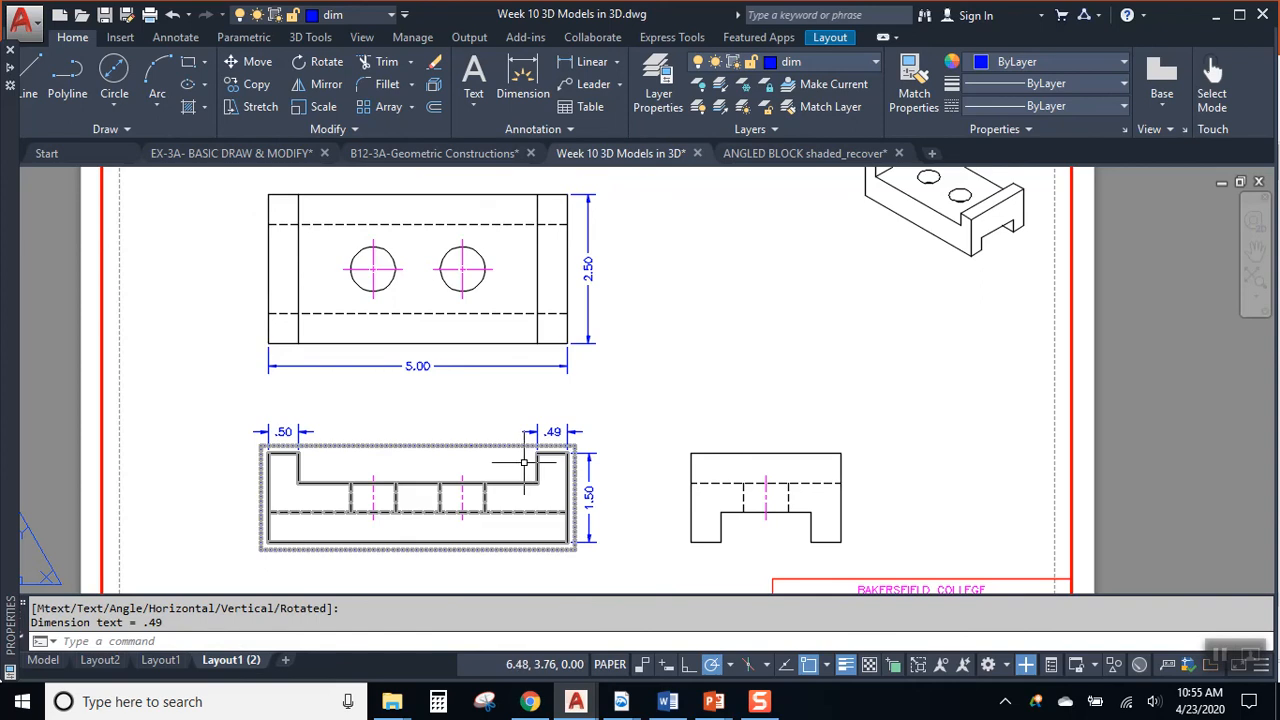
In model space, use Presspull to extend the inner face of the guide block's right raised end by .02
{"action": "scroll", "coordinate": [578, 479], "scroll_direction": "up", "scroll_amount": 4}
{"action": "key", "text": "Escape"}
{"action": "key", "text": "Escape"}
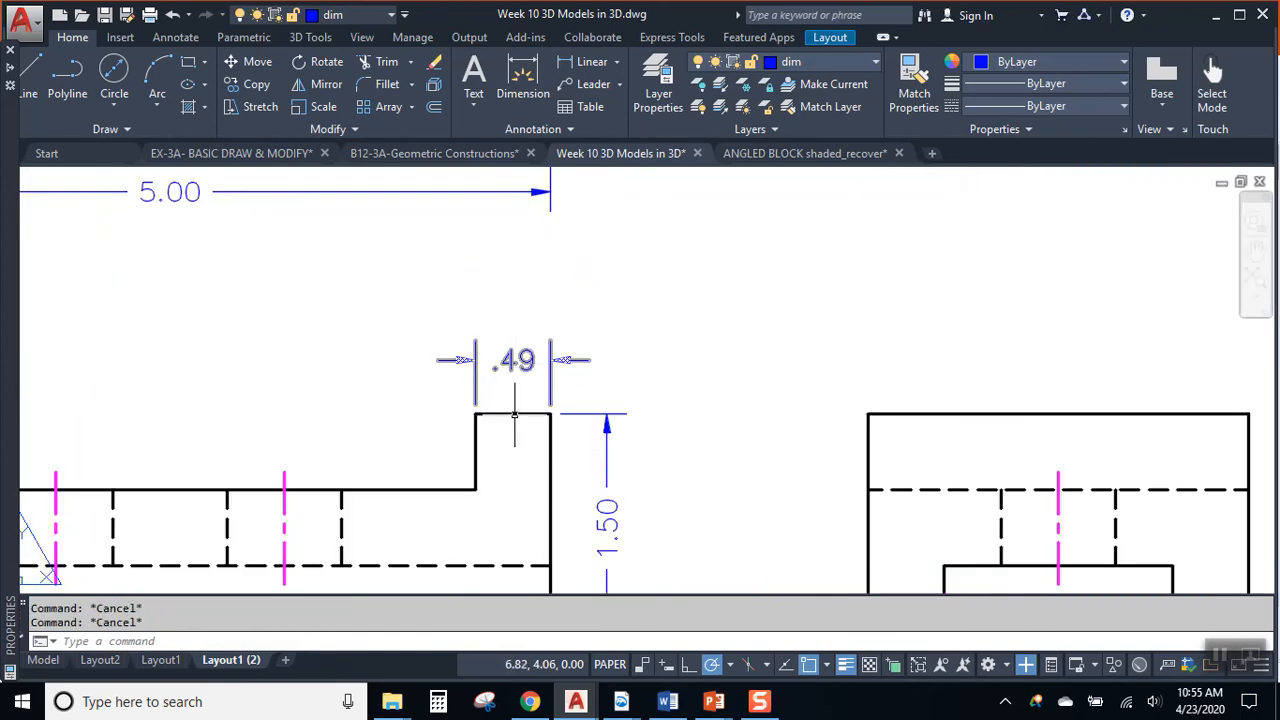
{"action": "scroll", "coordinate": [654, 380], "scroll_direction": "down", "scroll_amount": 4}
{"action": "middle_click_drag", "start_coordinate": [598, 377], "coordinate": [564, 437]}
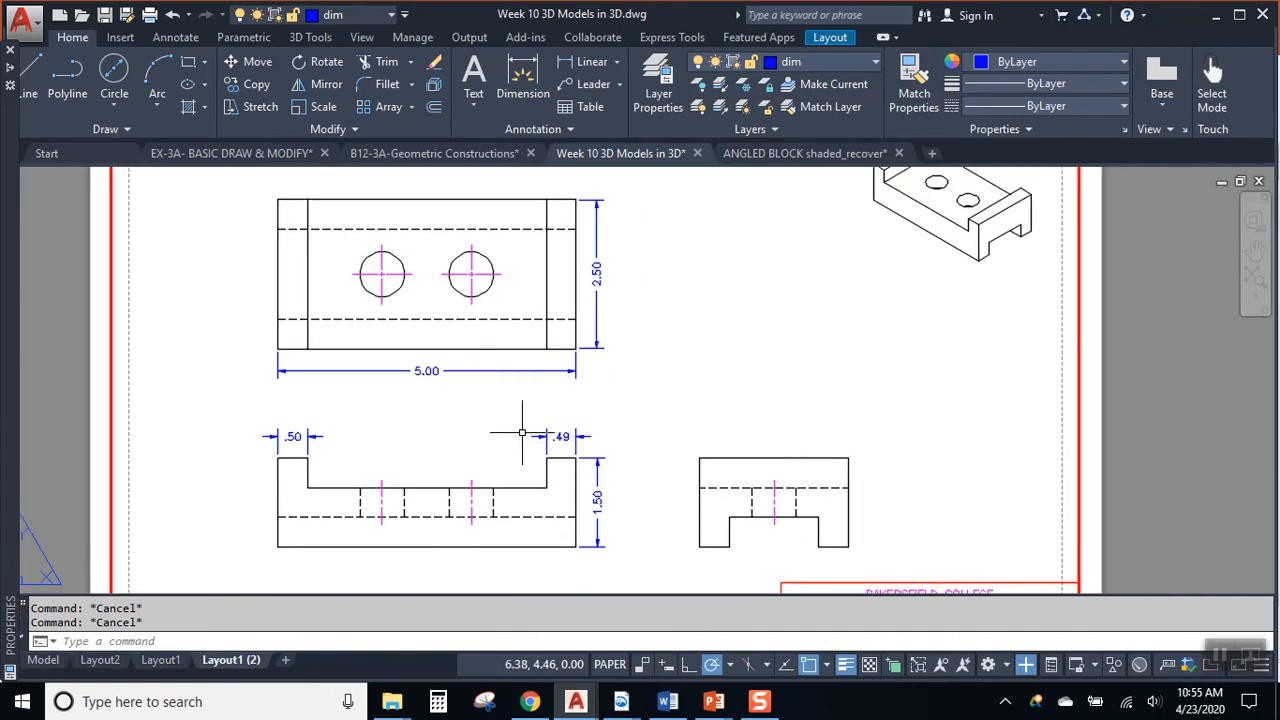
{"action": "left_click", "coordinate": [43, 660]}
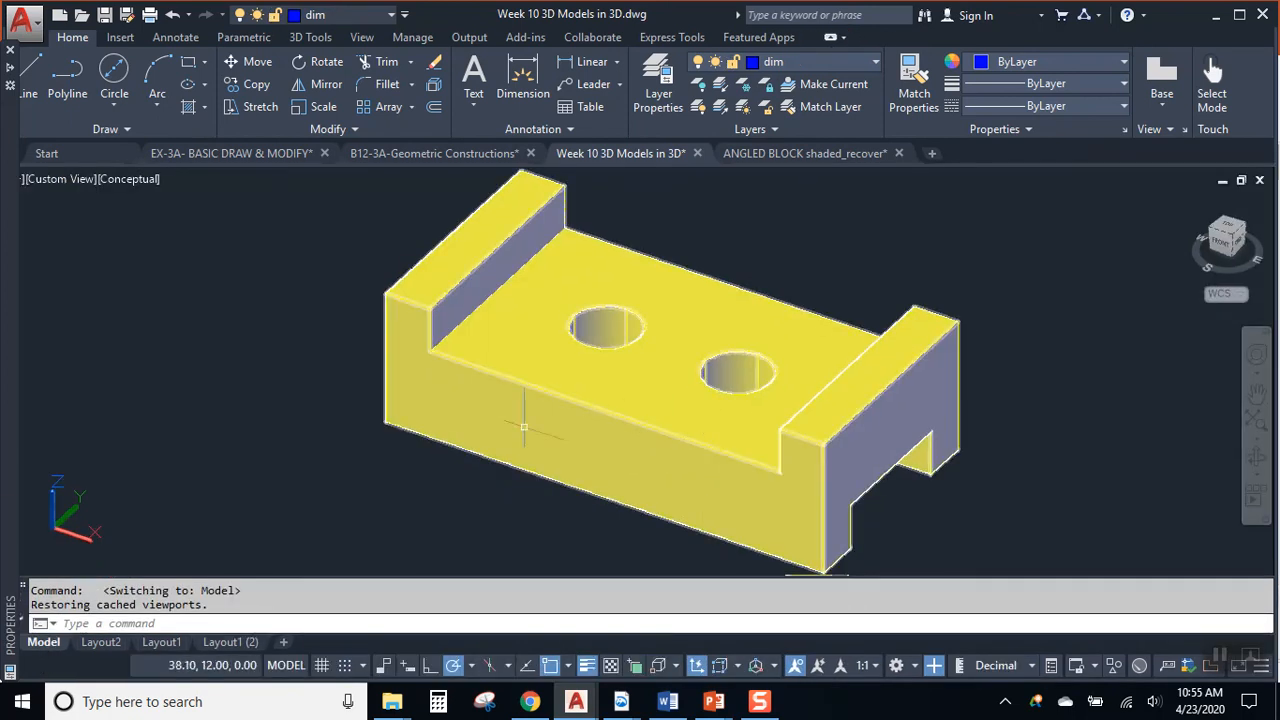
{"action": "mouse_move", "coordinate": [603, 423]}
{"action": "middle_mouse_down", "text": "shift"}
{"action": "mouse_move", "coordinate": [680, 430]}
{"action": "mouse_move", "coordinate": [725, 415]}
{"action": "middle_mouse_up", "text": "shift"}
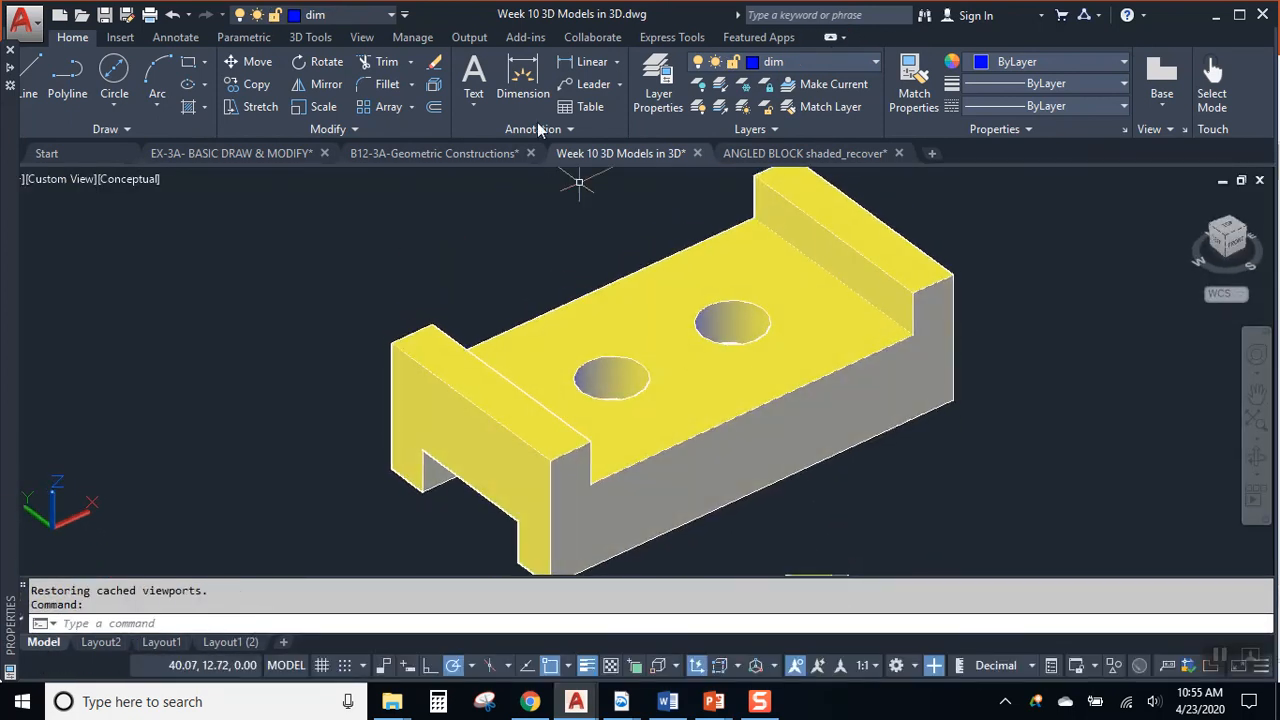
{"action": "left_click", "coordinate": [310, 37]}
{"action": "left_click", "coordinate": [312, 62]}
{"action": "left_click", "coordinate": [788, 250]}
{"action": "type", "text": ".02"}
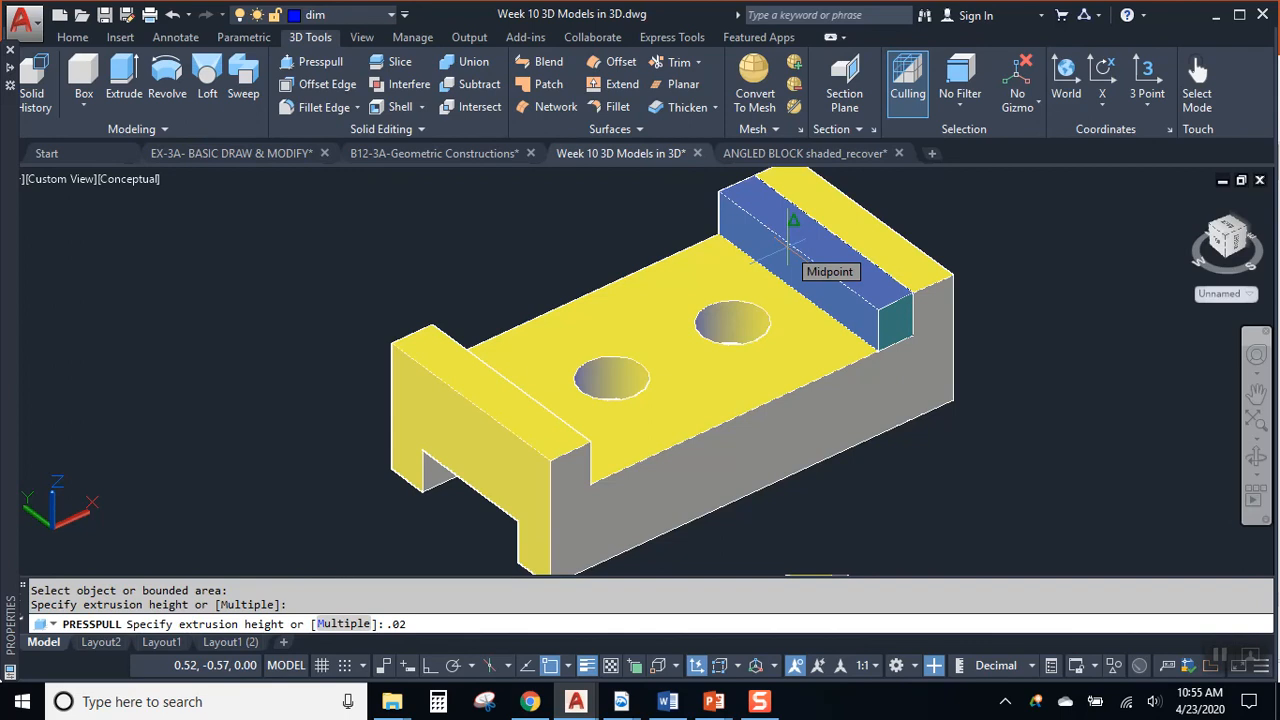
{"action": "key", "text": "Return"}
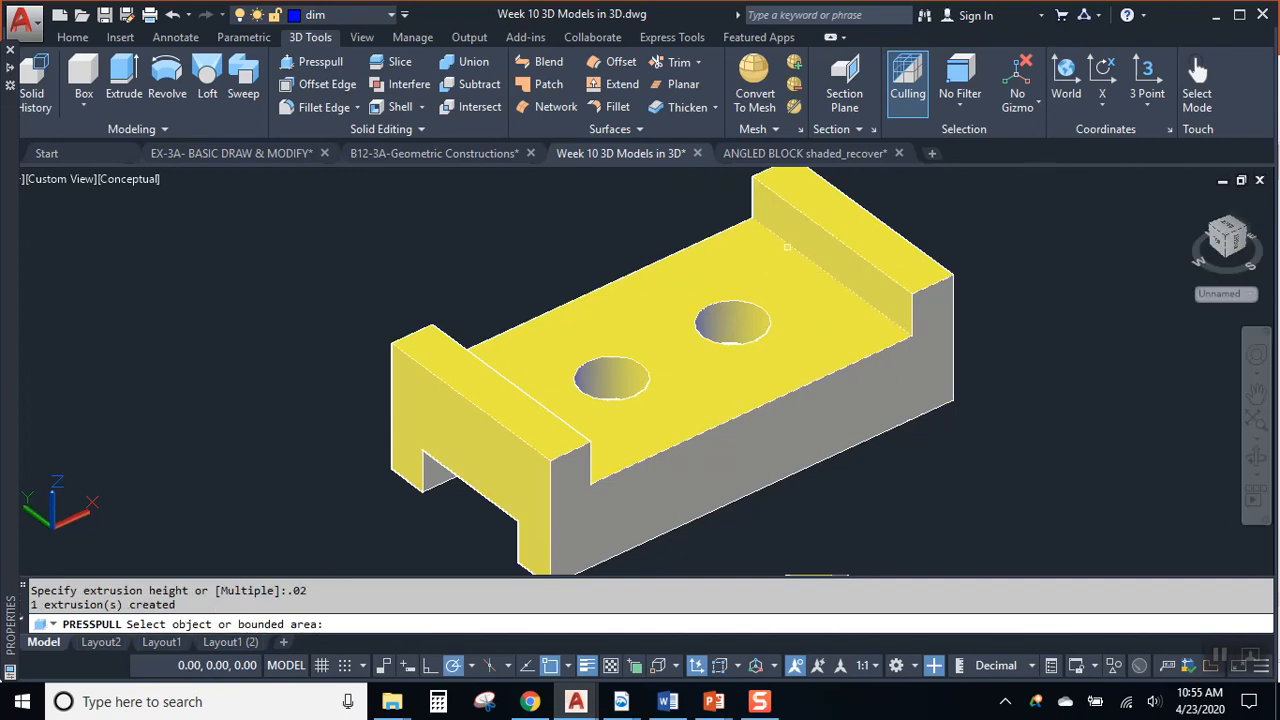
{"action": "mouse_move", "coordinate": [218, 650]}
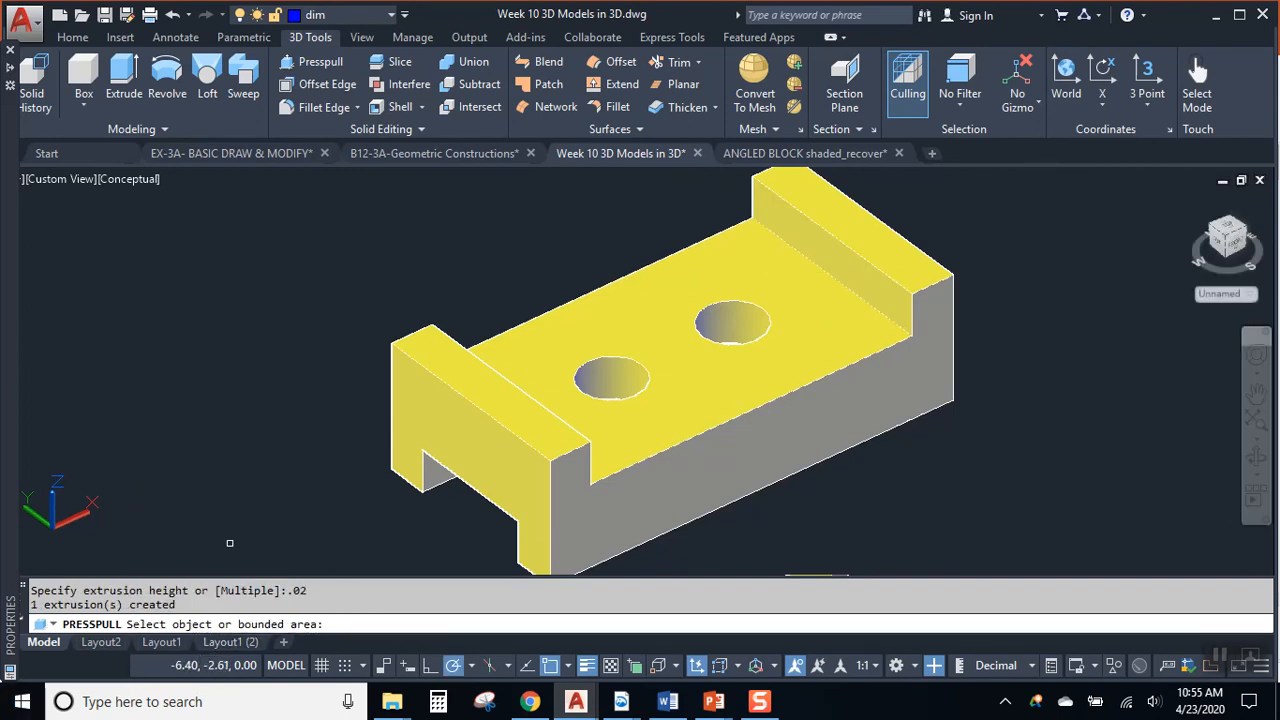
{"action": "key", "text": "Escape"}
Return to the Layout1 (2) sheet and check the right raised end's updated width dimension above the front view
{"action": "left_click", "coordinate": [248, 643]}
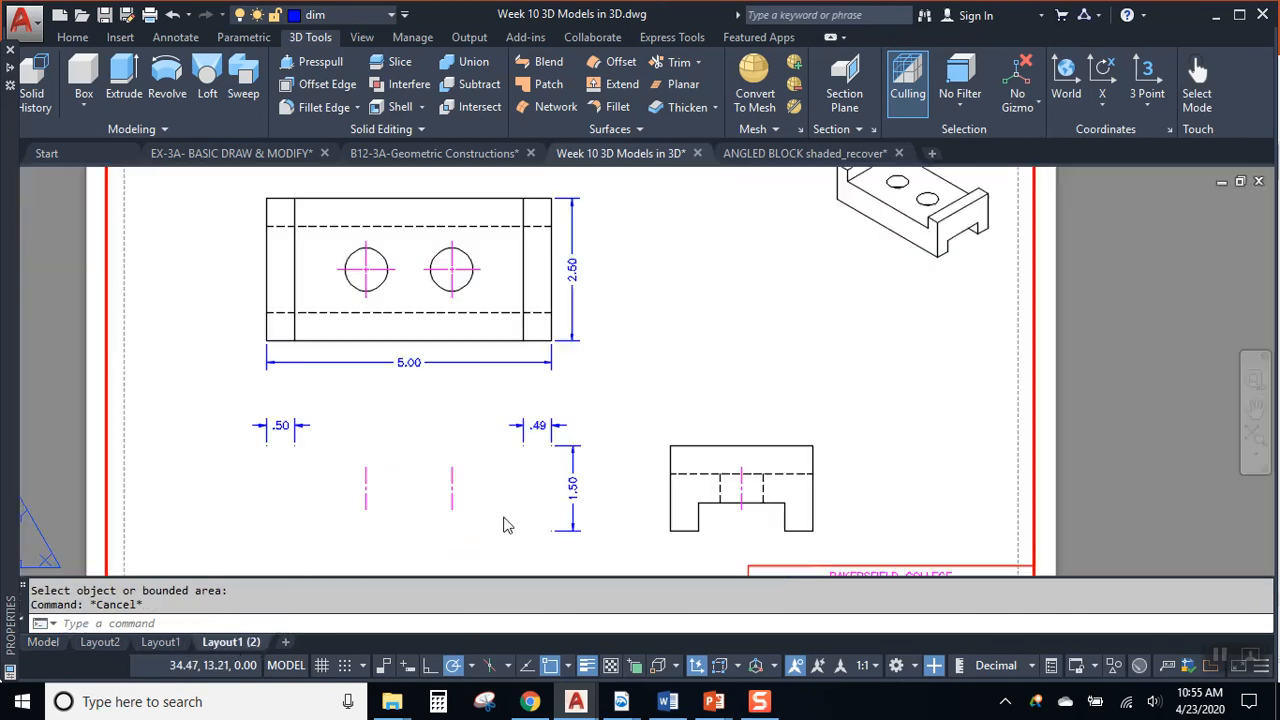
{"action": "scroll", "coordinate": [522, 451], "scroll_direction": "up", "scroll_amount": 3}
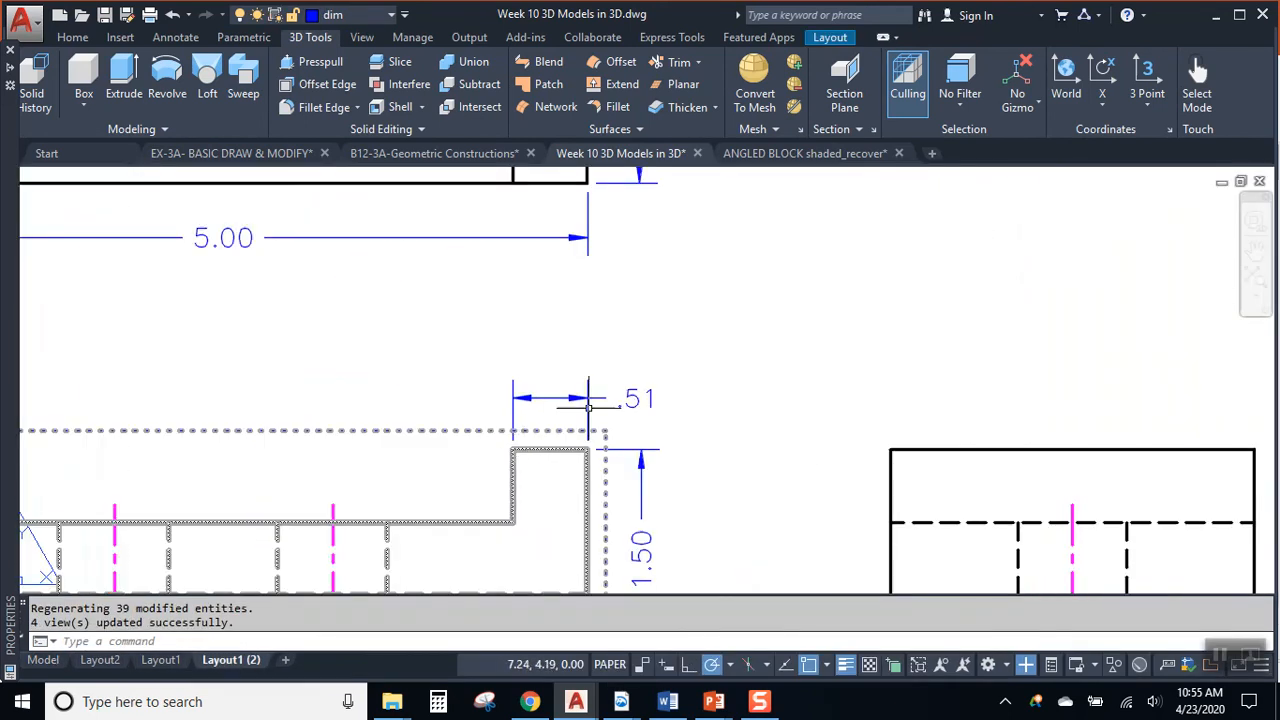
{"action": "left_click", "coordinate": [555, 398]}
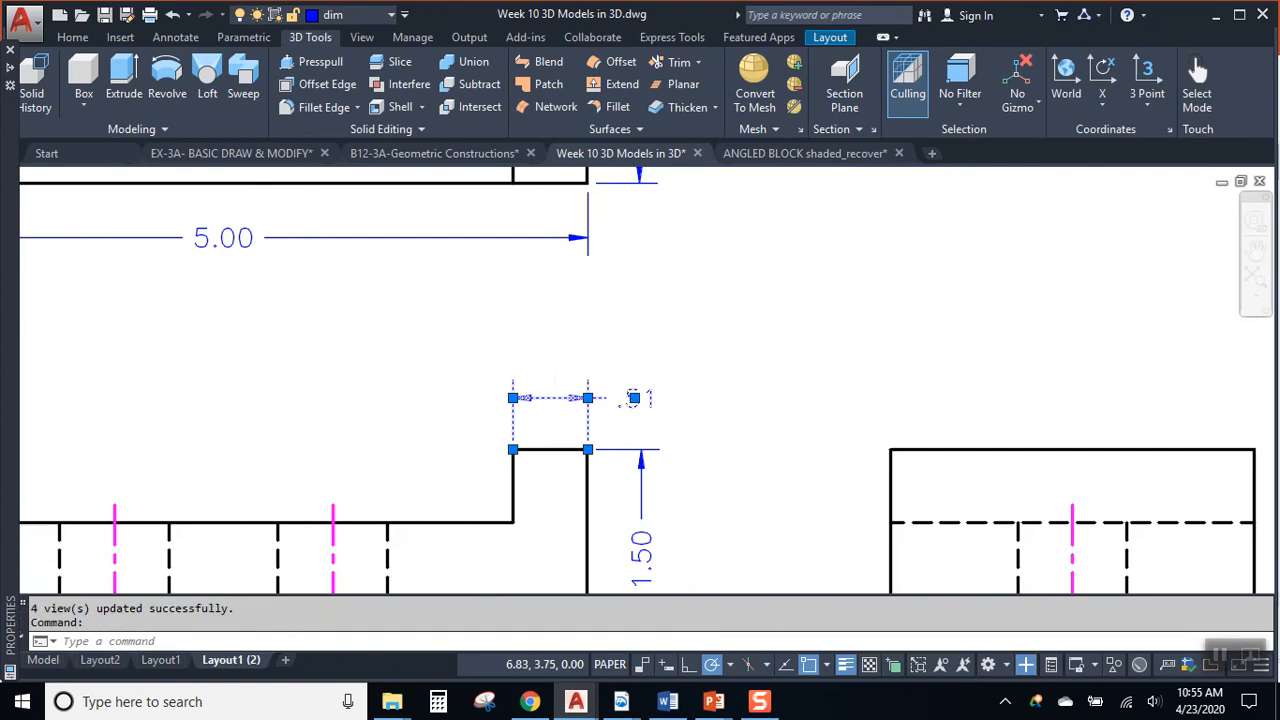
{"action": "scroll", "coordinate": [500, 415], "scroll_direction": "up", "scroll_amount": 6}
{"action": "scroll", "coordinate": [490, 400], "scroll_direction": "down", "scroll_amount": 6}
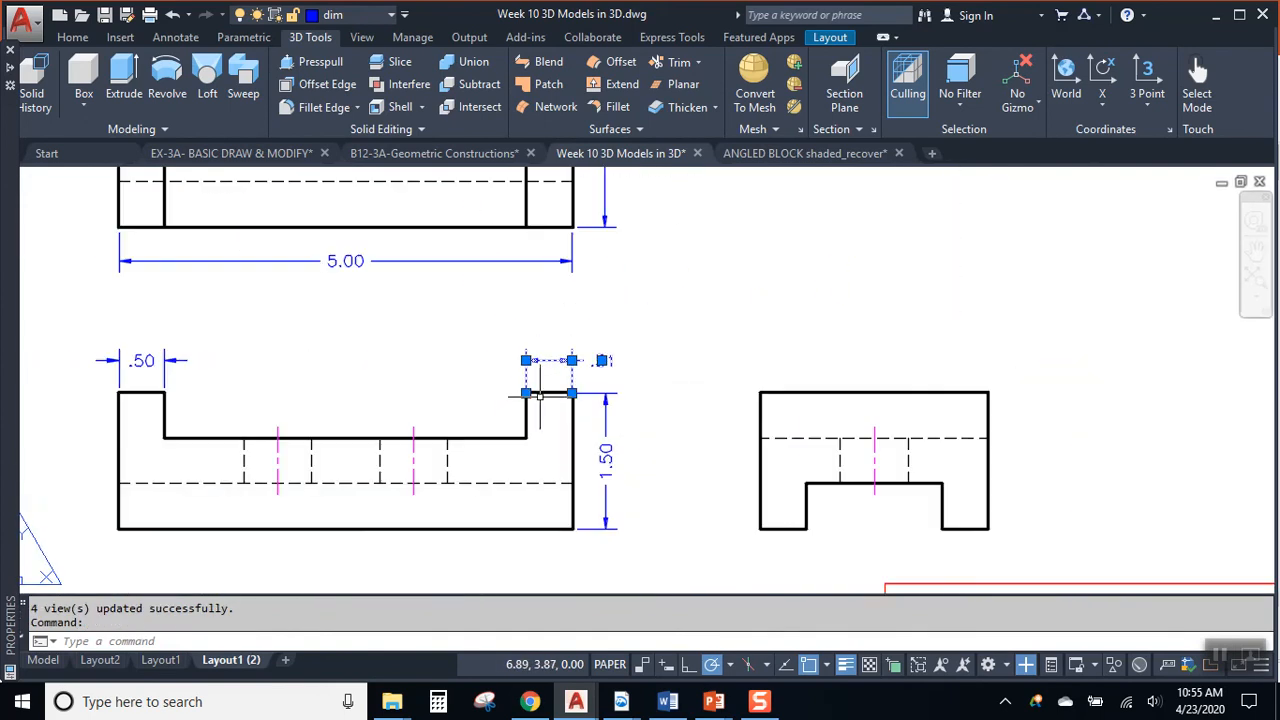
{"action": "scroll", "coordinate": [312, 375], "scroll_direction": "up", "scroll_amount": 1}
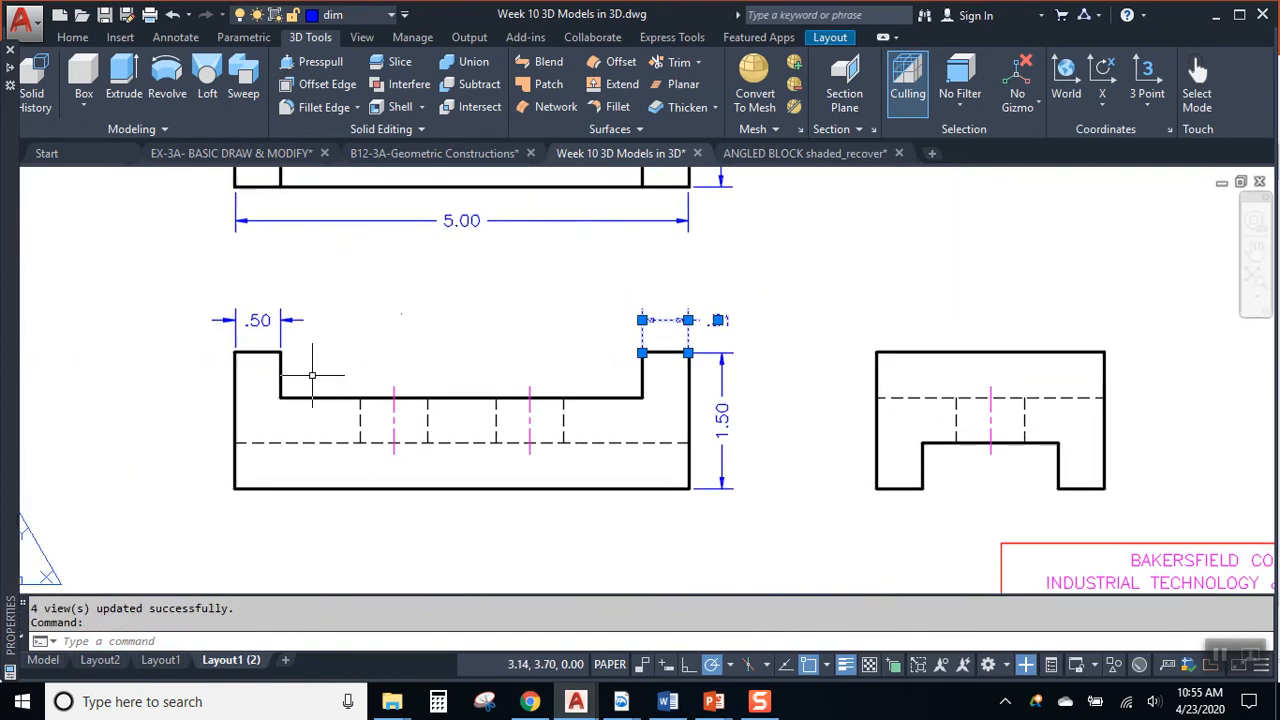
Presspull the right raised end's inner face by -.01 in model space and return to the Layout1 (2) sheet
{"action": "left_click", "coordinate": [42, 662]}
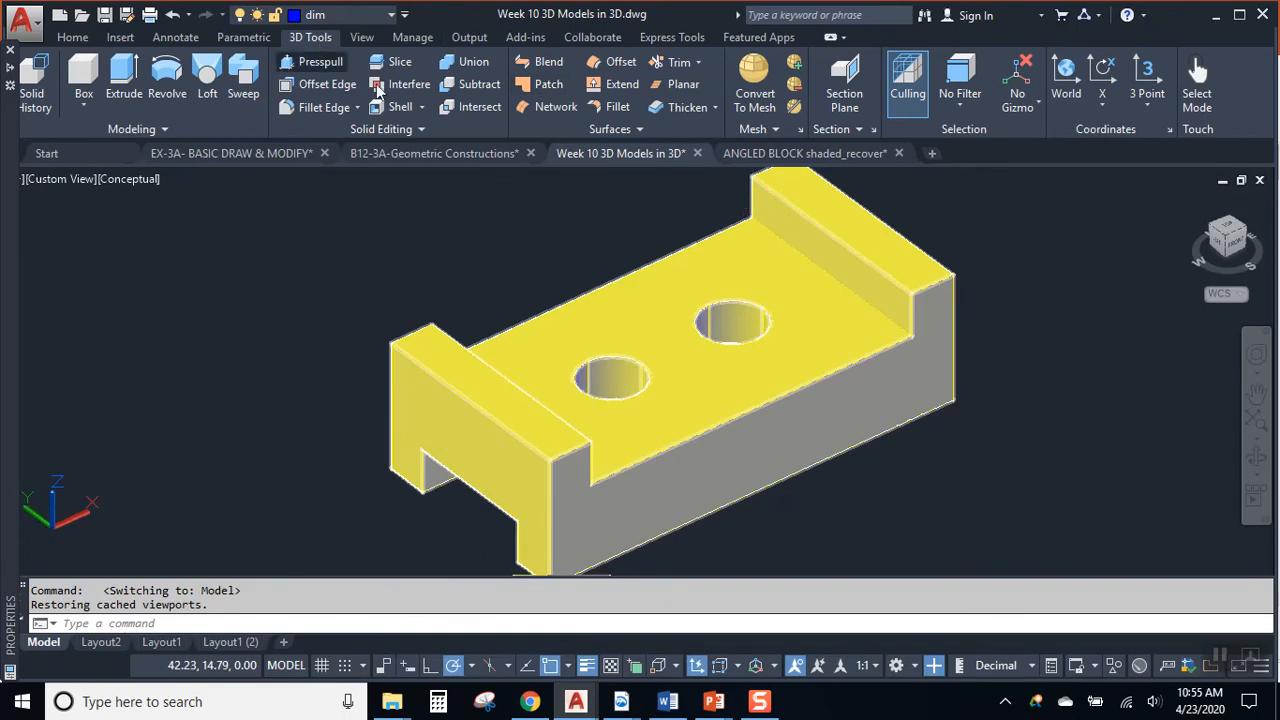
{"action": "left_click", "coordinate": [316, 63]}
{"action": "left_click", "coordinate": [830, 246]}
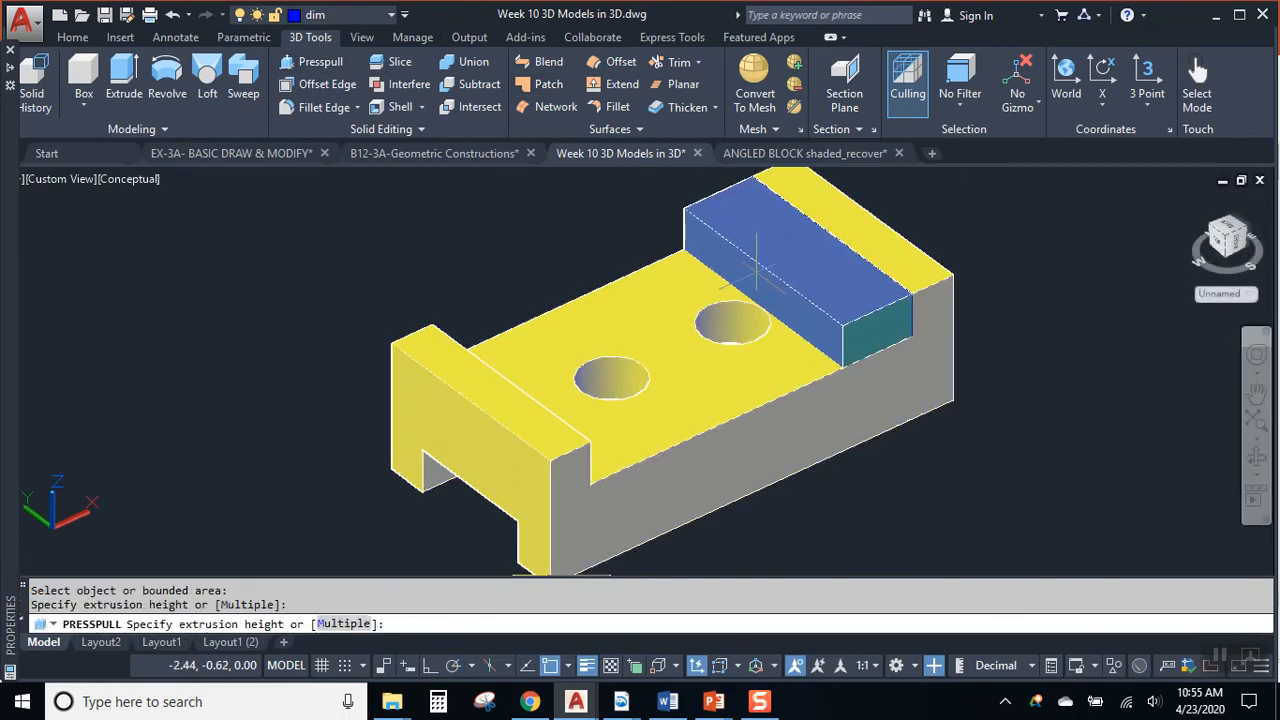
{"action": "type", "text": "-.01"}
{"action": "key", "text": "Return"}
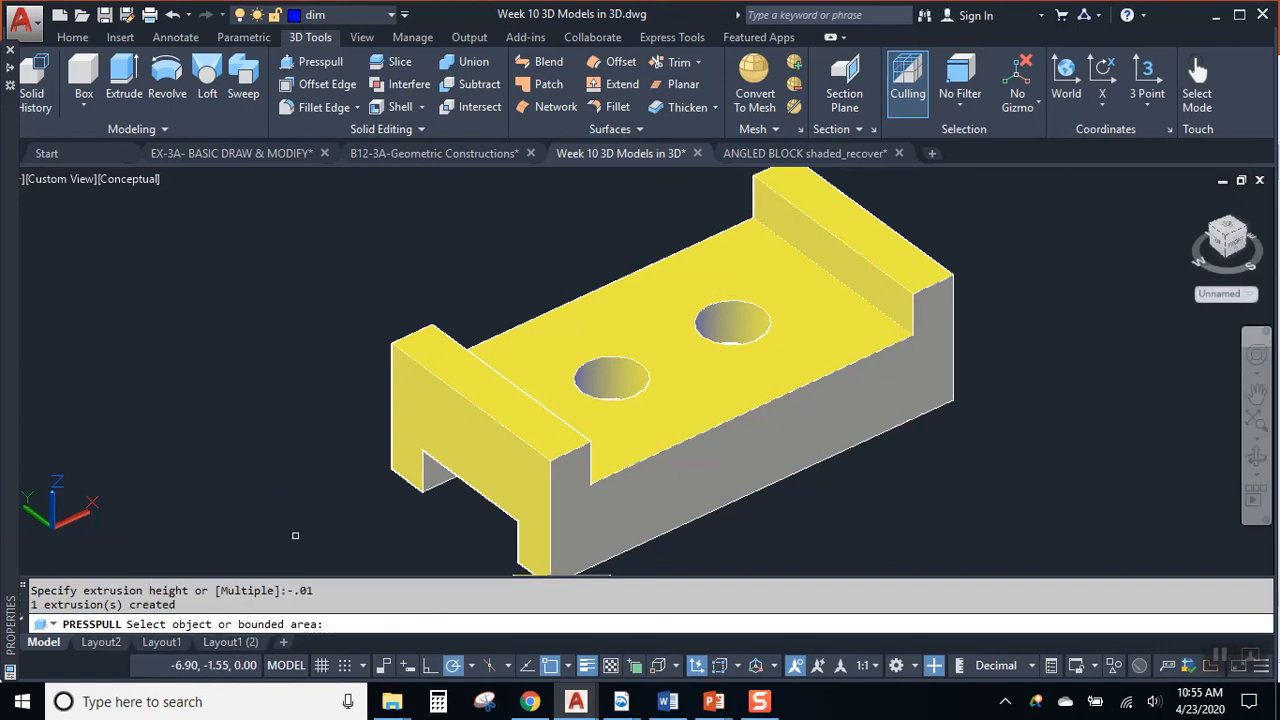
{"action": "key", "text": "Return"}
{"action": "key", "text": "Escape"}
{"action": "left_click", "coordinate": [235, 642]}
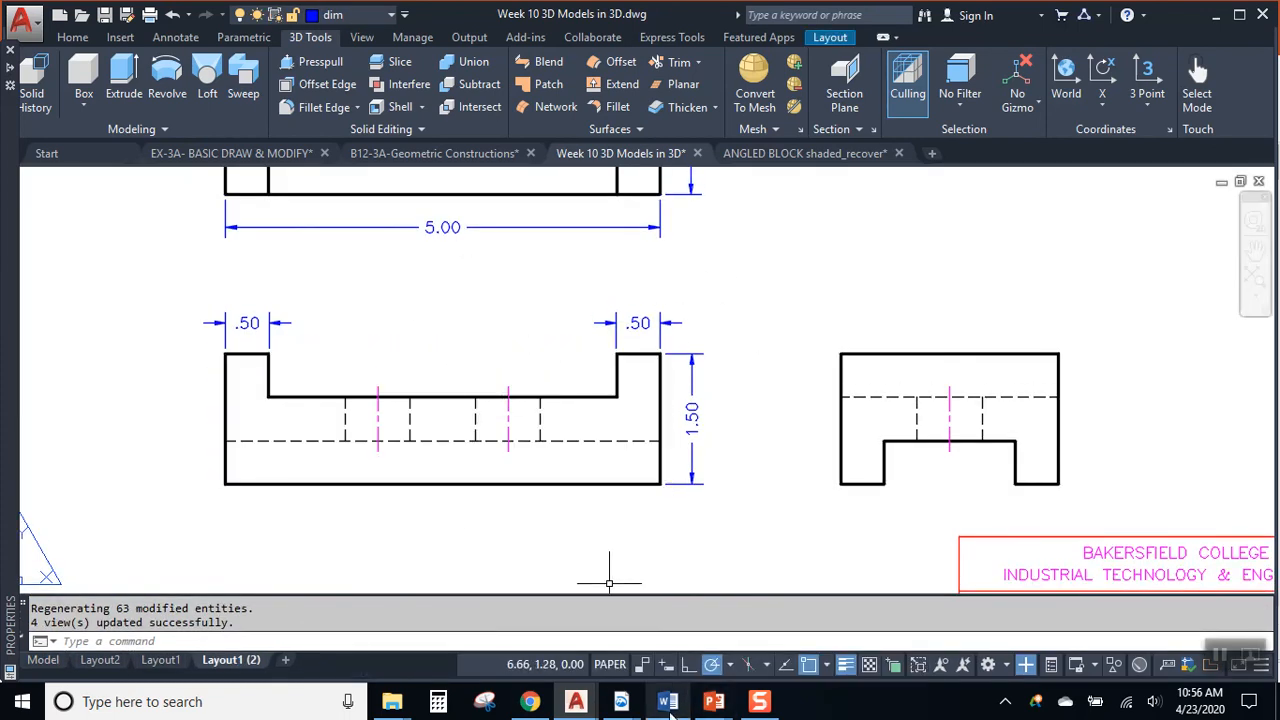
Switch to the class pack PDF, highlight the guide block's 1.25 and 1.50 hole location dimensions, and return to the top view in AutoCAD
{"action": "mouse_move", "coordinate": [621, 701]}
{"action": "left_click", "coordinate": [711, 621]}
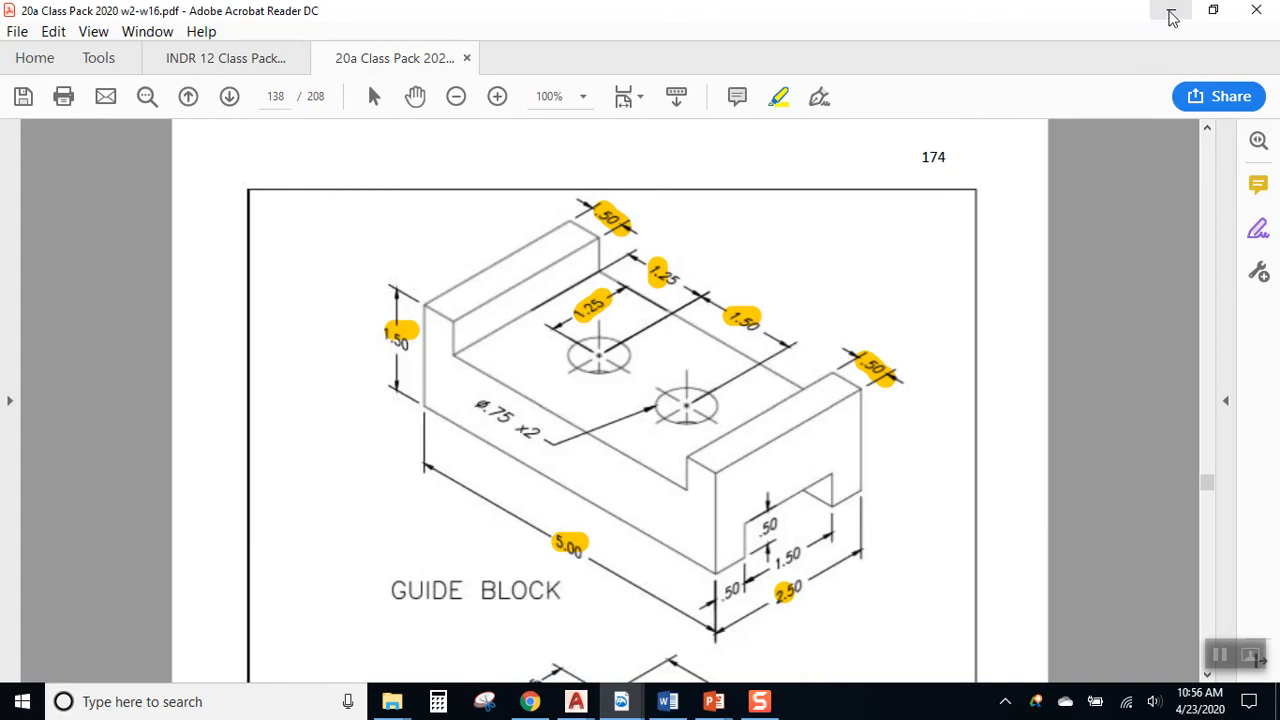
{"action": "left_click", "coordinate": [1171, 10]}
{"action": "scroll", "coordinate": [455, 243], "scroll_direction": "down", "scroll_amount": 5}
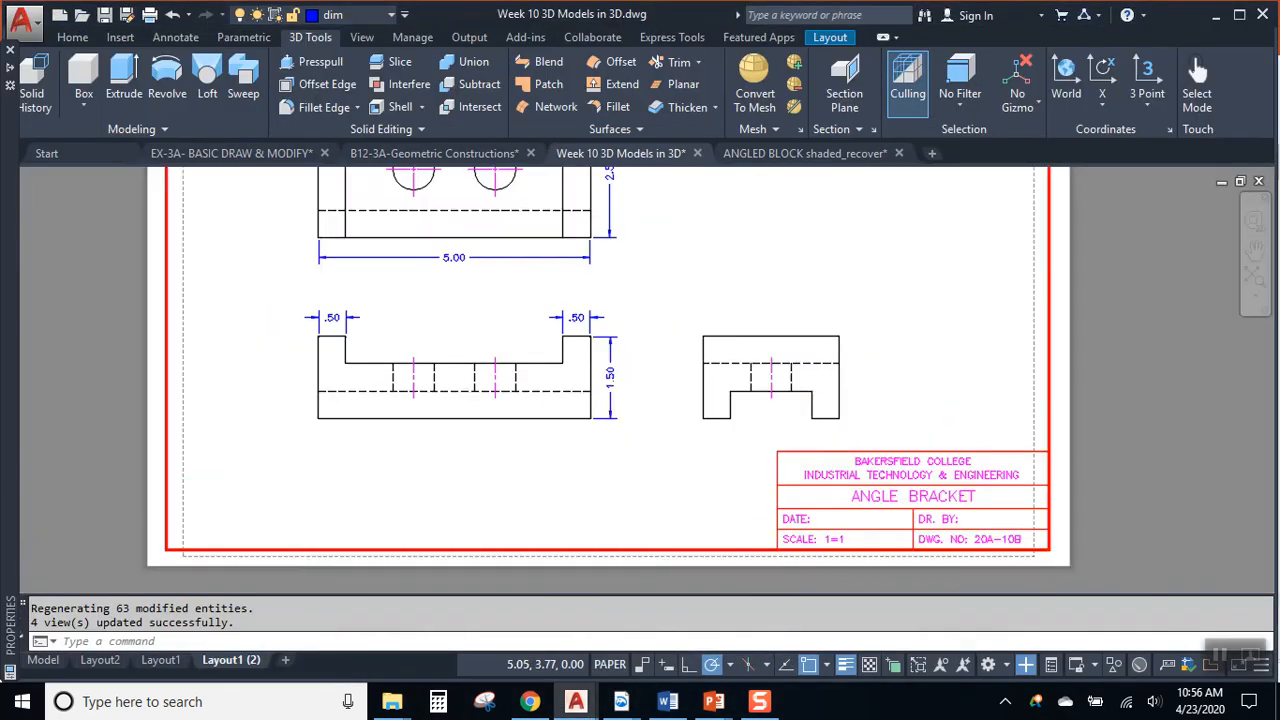
{"action": "scroll", "coordinate": [452, 252], "scroll_direction": "up", "scroll_amount": 5}
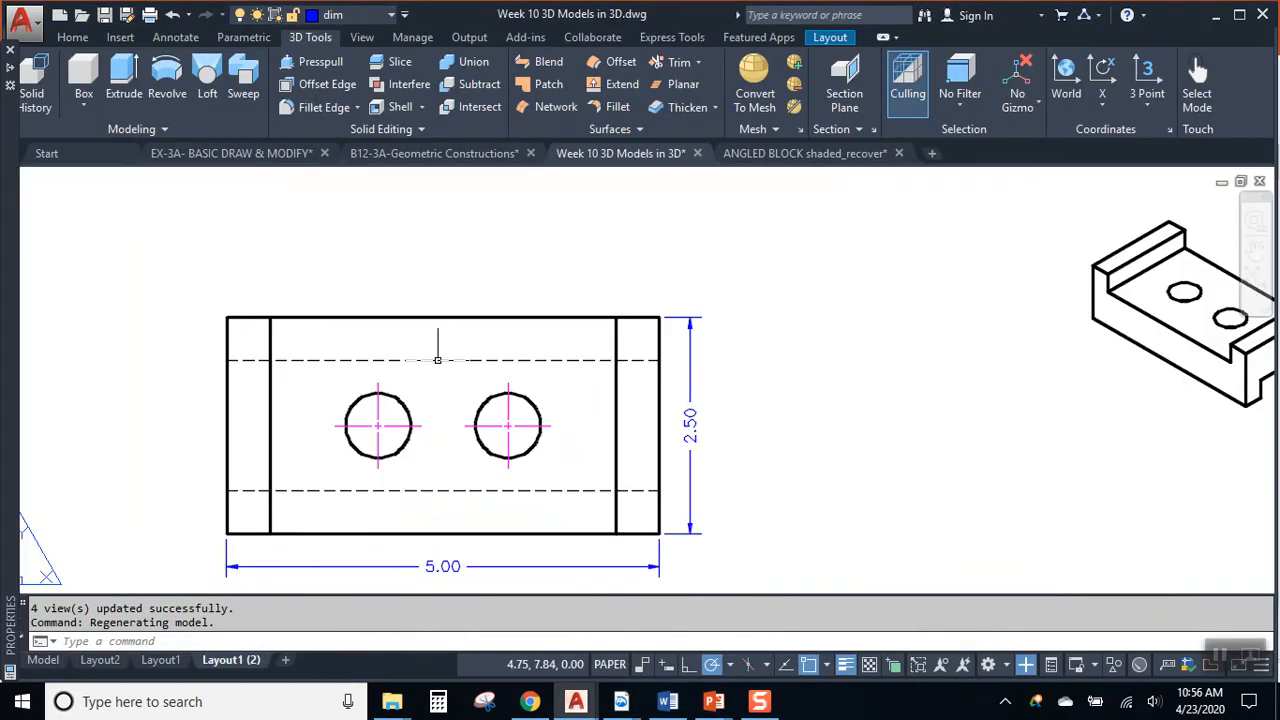
{"action": "left_click", "coordinate": [72, 37]}
{"action": "left_click", "coordinate": [576, 63]}
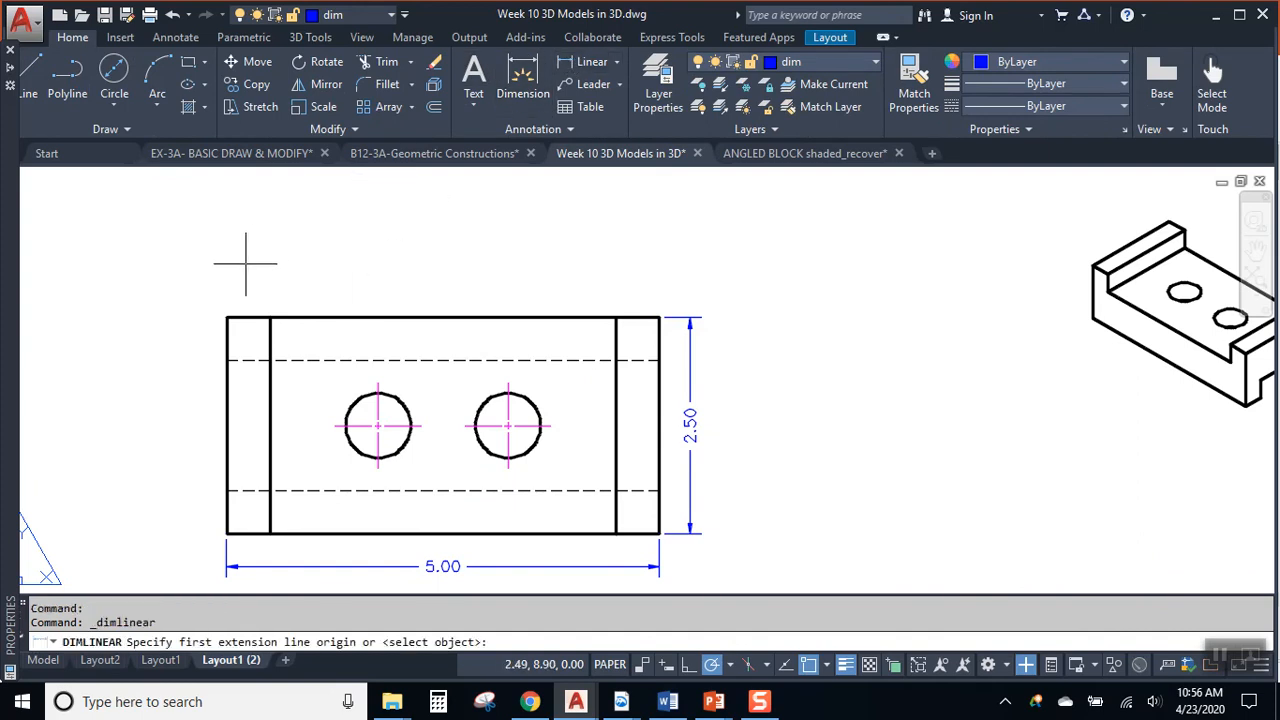
{"action": "left_click", "coordinate": [269, 317]}
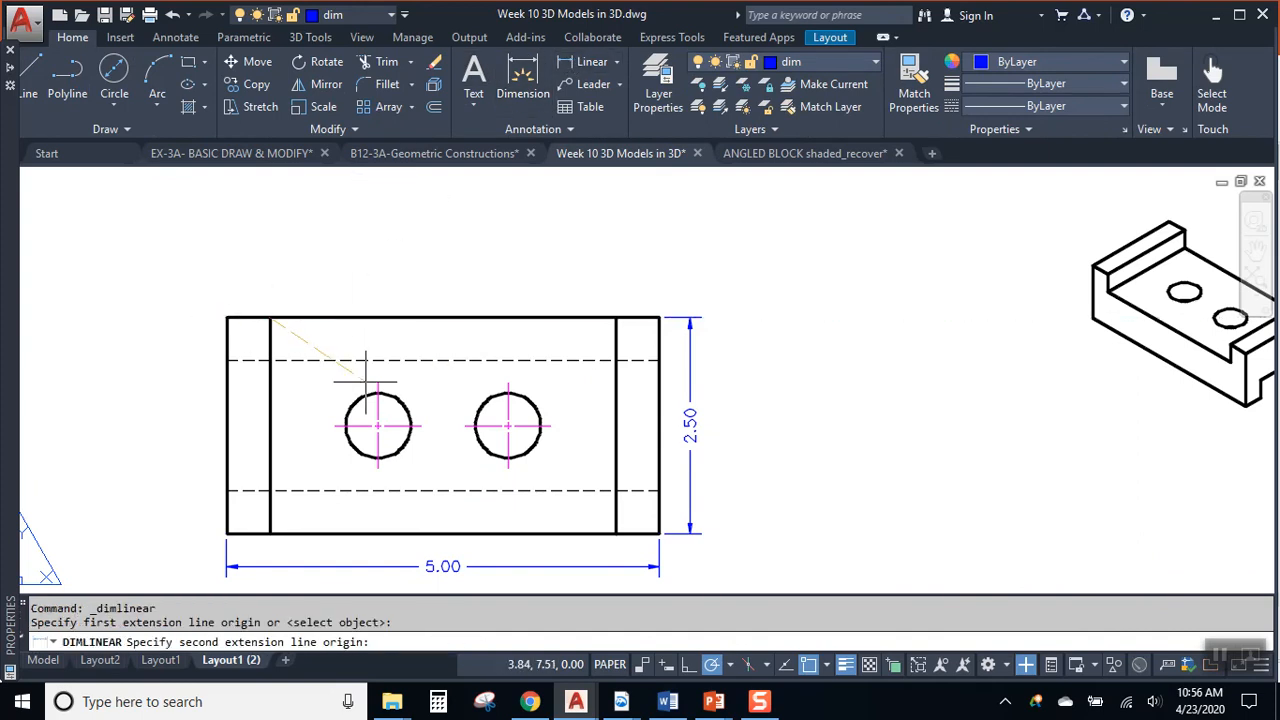
{"action": "key", "text": "Escape"}
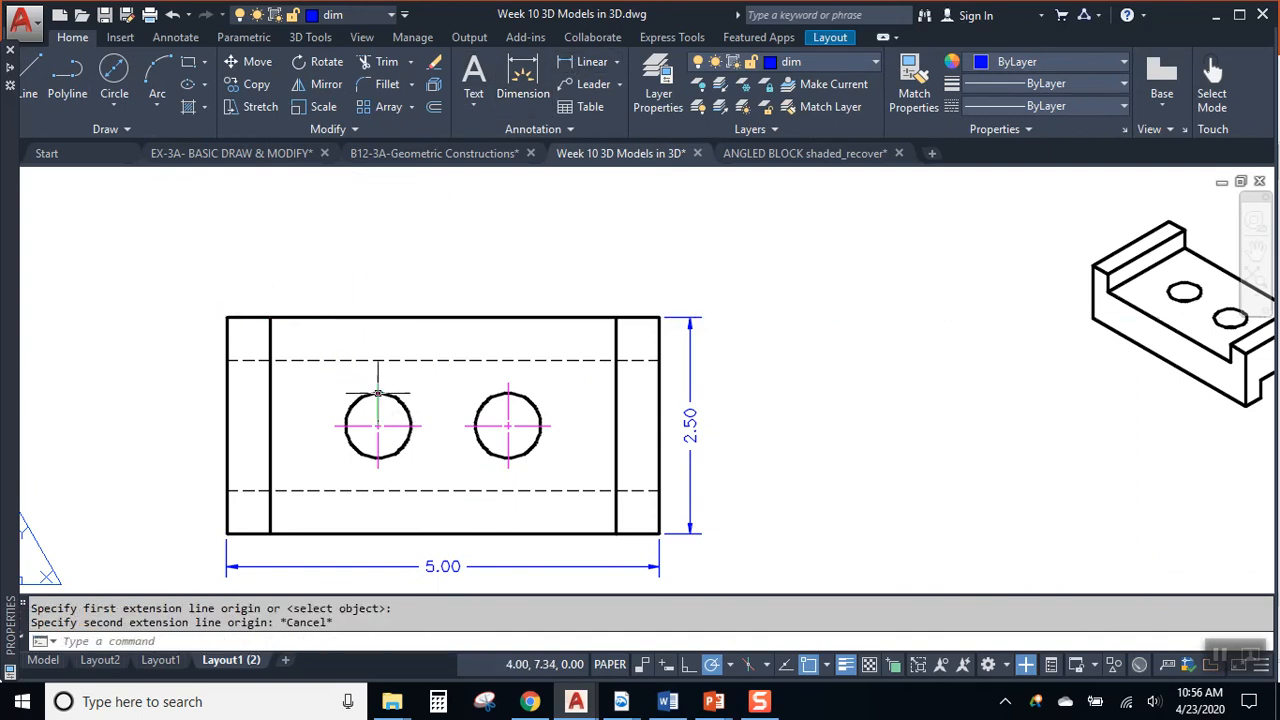
Add a linear dimension from the left hole to the left raised end's inner edge, placed 3/8 above the top view
{"action": "key", "text": "Return"}
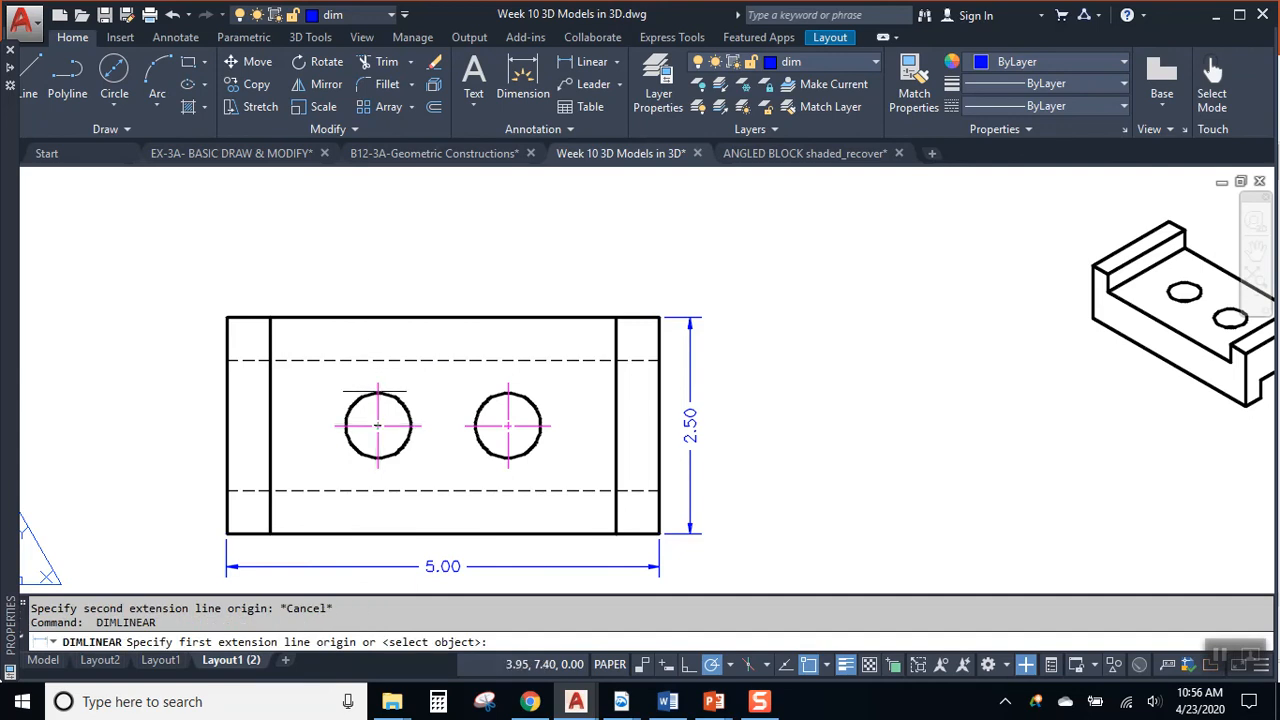
{"action": "left_click", "coordinate": [377, 384]}
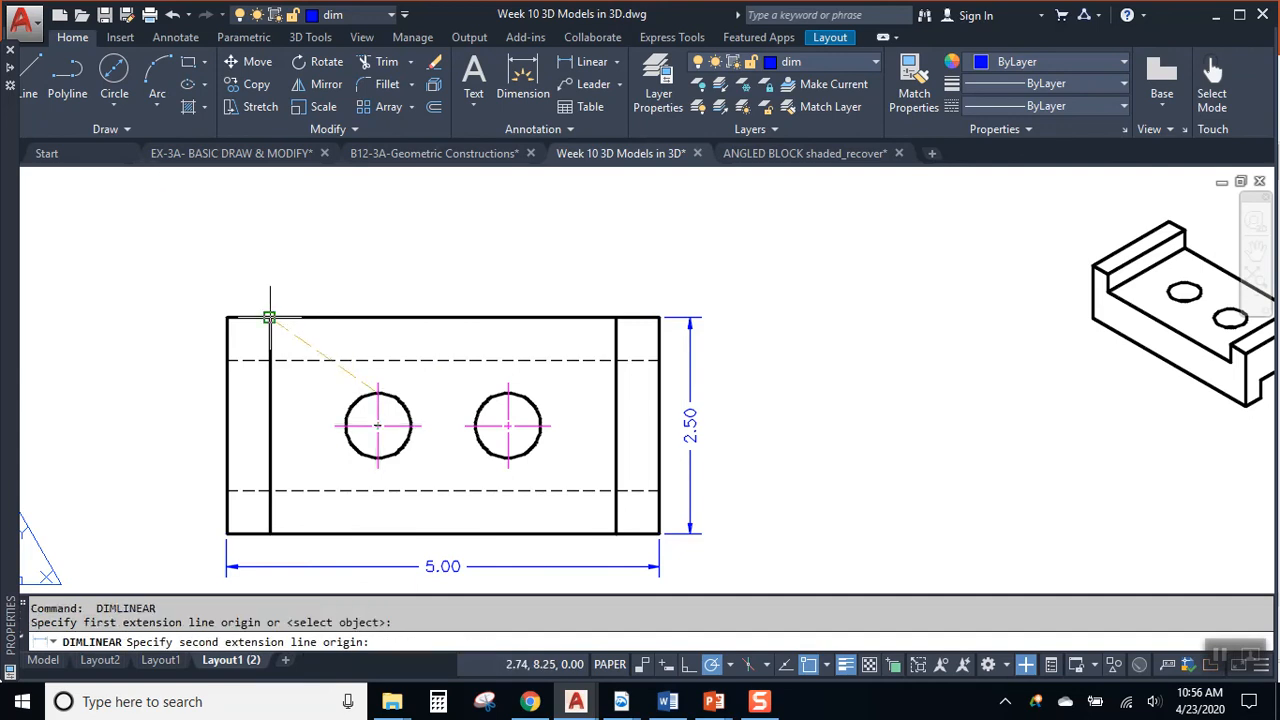
{"action": "left_click", "coordinate": [269, 317]}
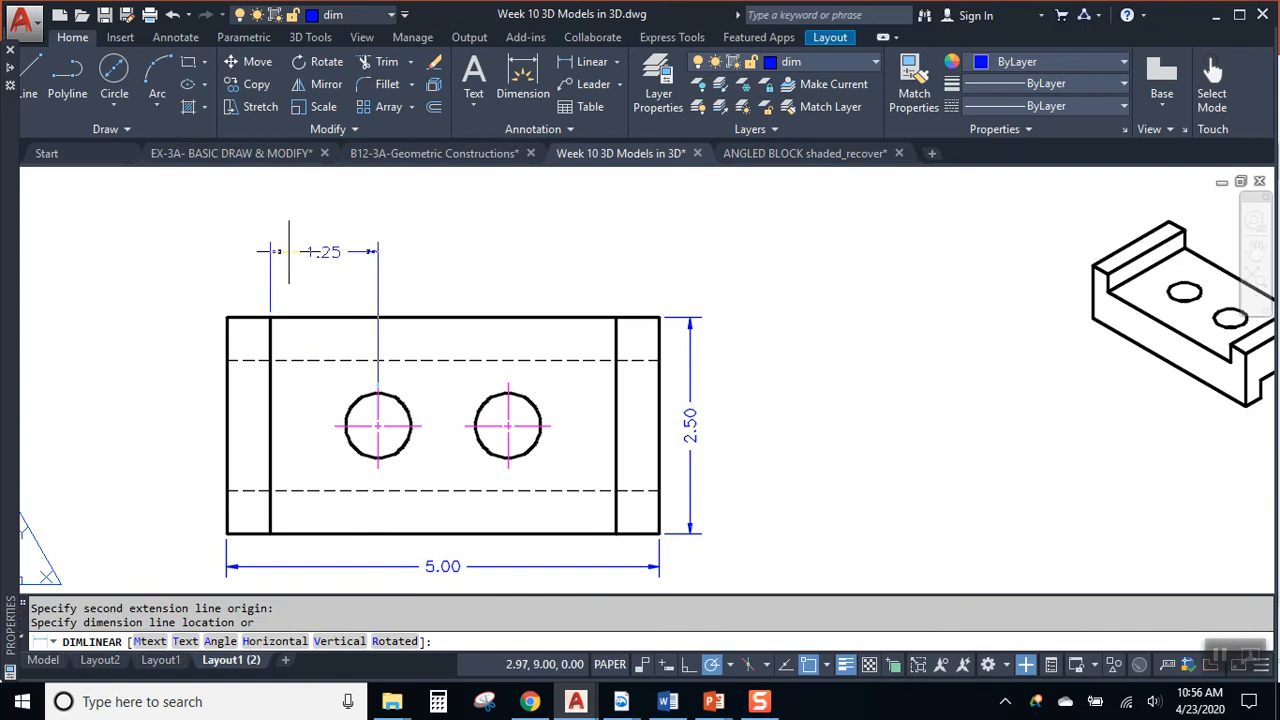
{"action": "type", "text": "3/8"}
{"action": "key", "text": "Return"}
Dimension the horizontal spacing between the two holes above the top view, in line with the left hole's location dimension
{"action": "key", "text": "Return"}
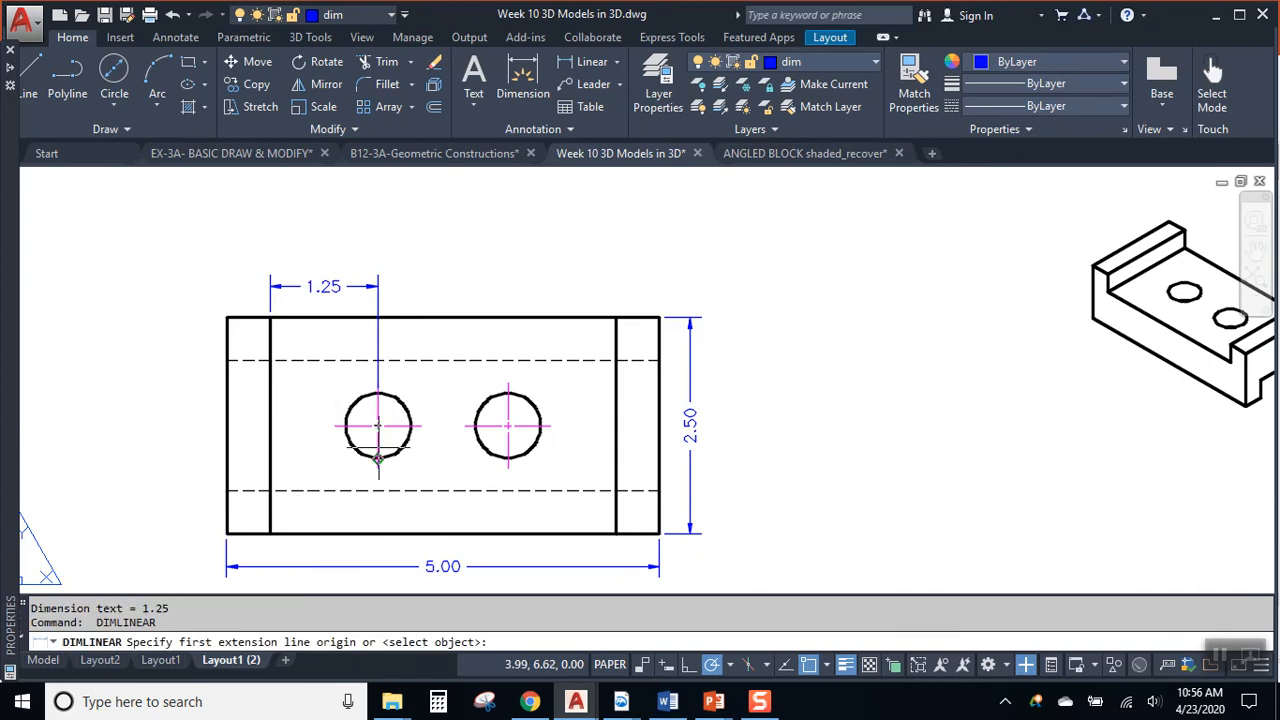
{"action": "left_click", "coordinate": [378, 393]}
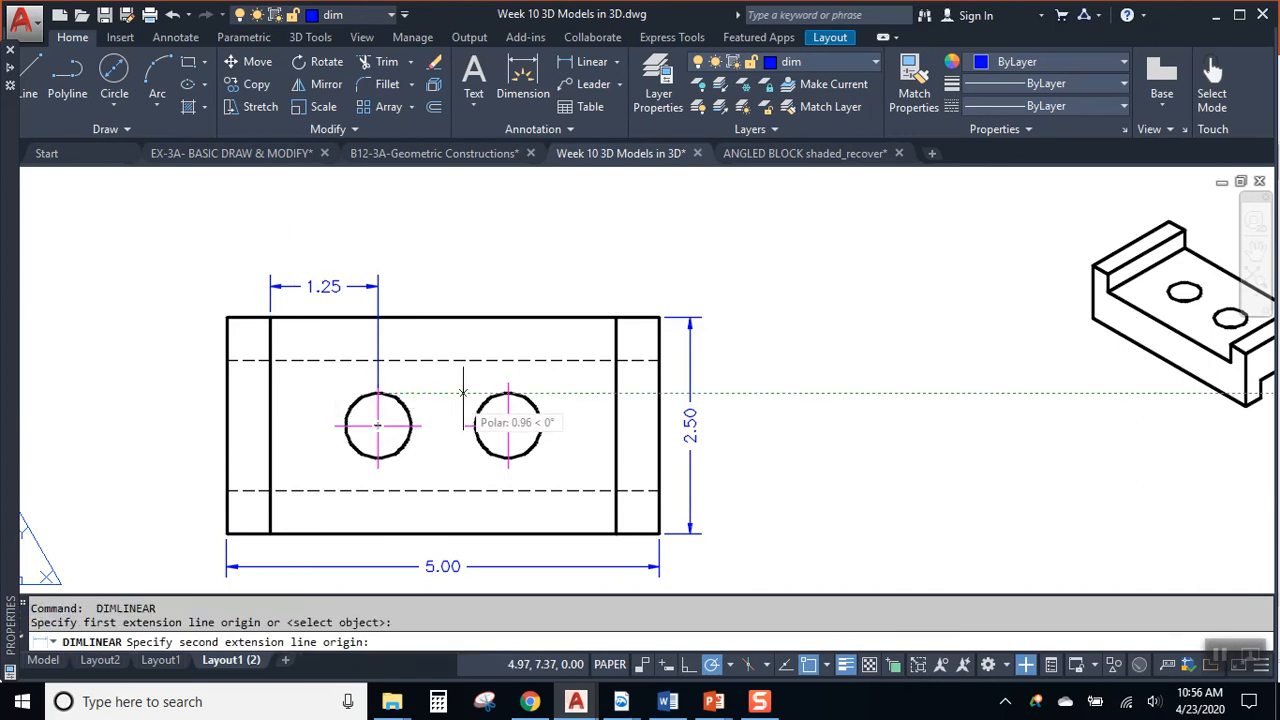
{"action": "left_click", "coordinate": [508, 393]}
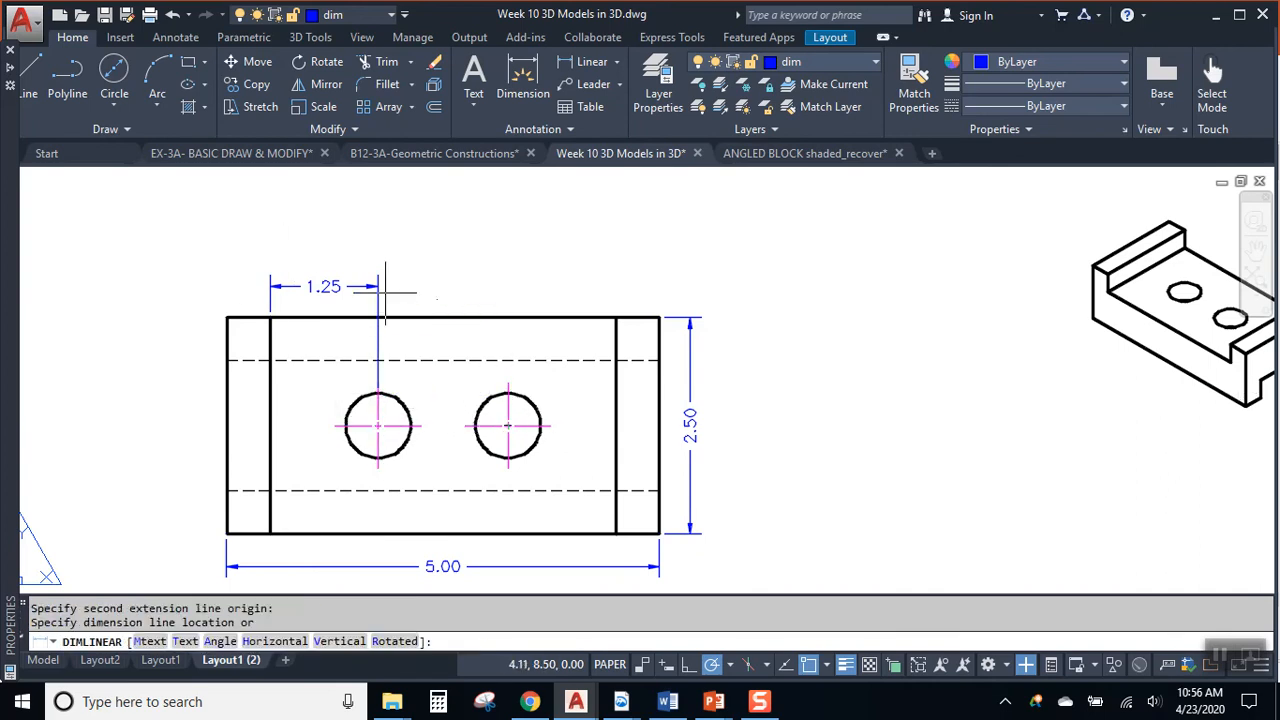
{"action": "left_click", "coordinate": [423, 286]}
Dimension the vertical distance from the right hole's center to the top view's upper edge, beside the view's right side
{"action": "key", "text": "Return"}
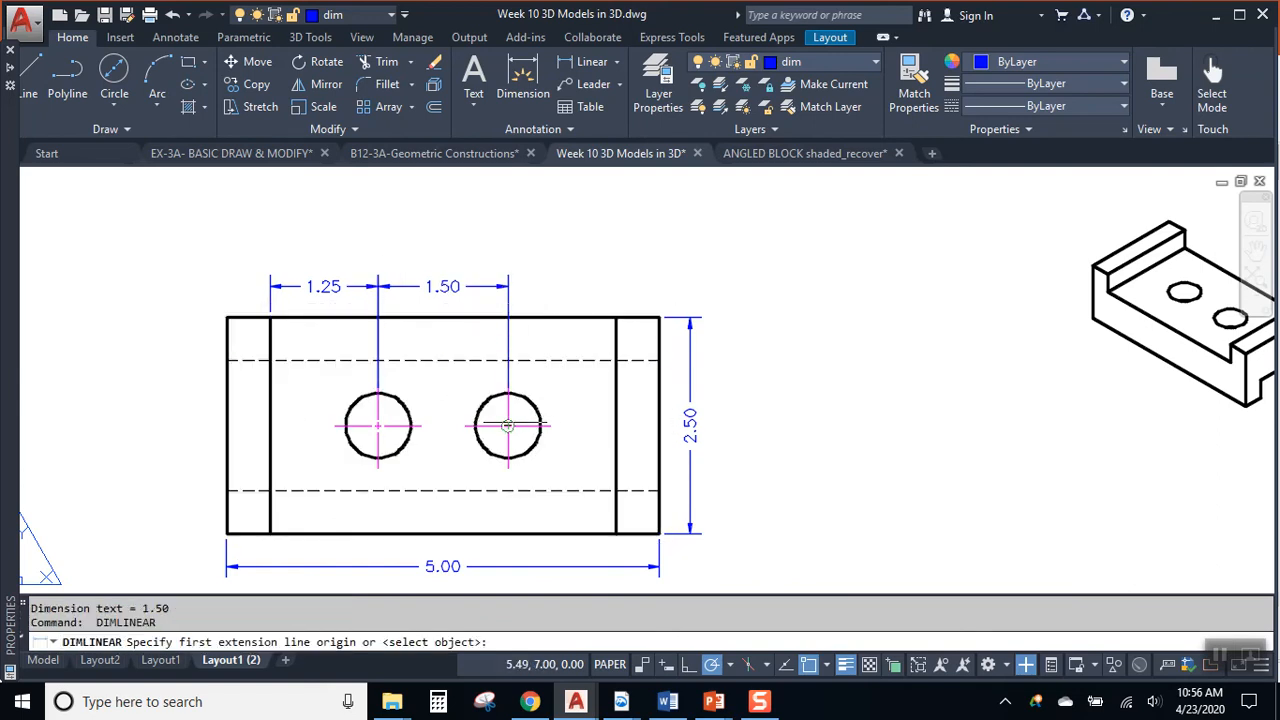
{"action": "left_click", "coordinate": [540, 426]}
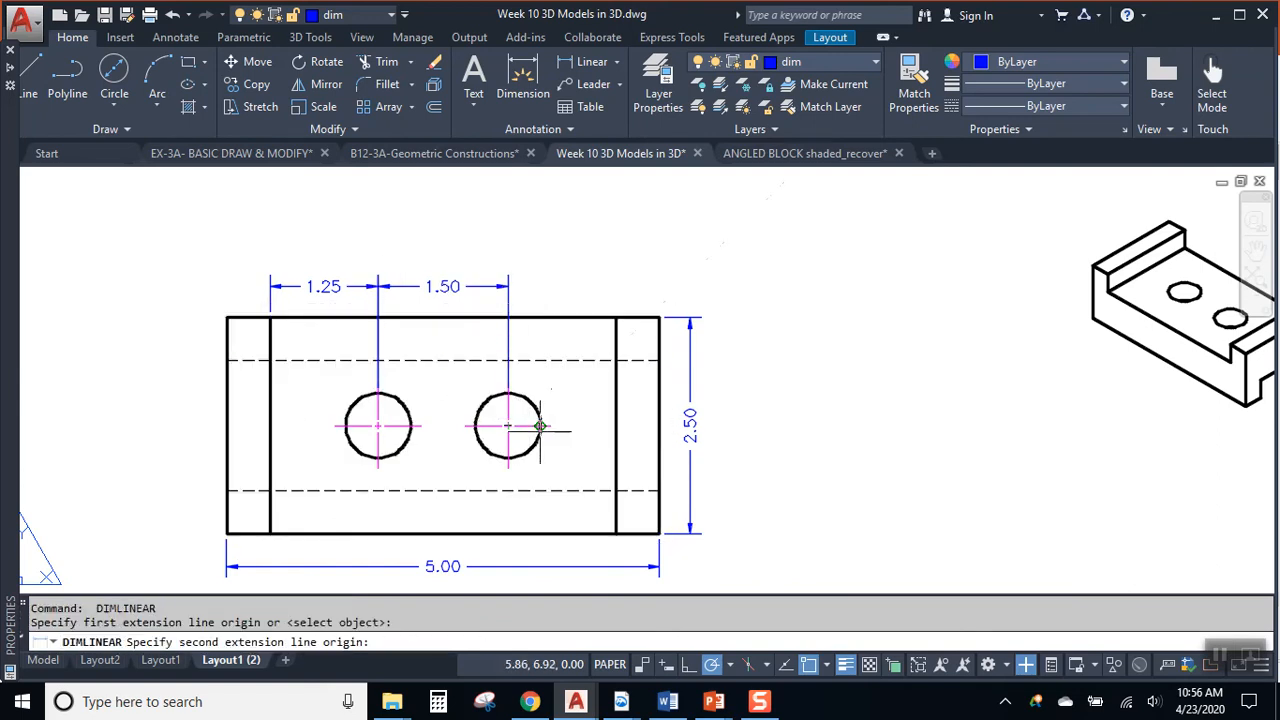
{"action": "left_click", "coordinate": [658, 318]}
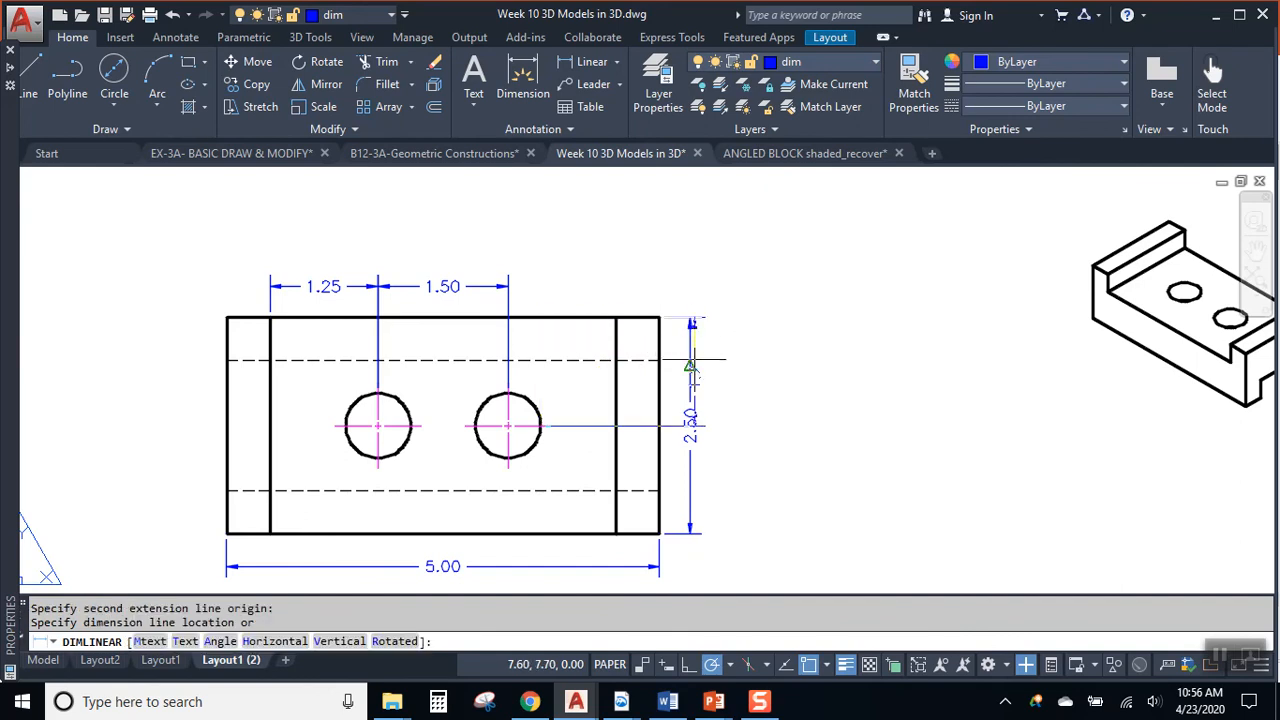
{"action": "left_click", "coordinate": [691, 320]}
{"action": "key", "text": "Escape"}
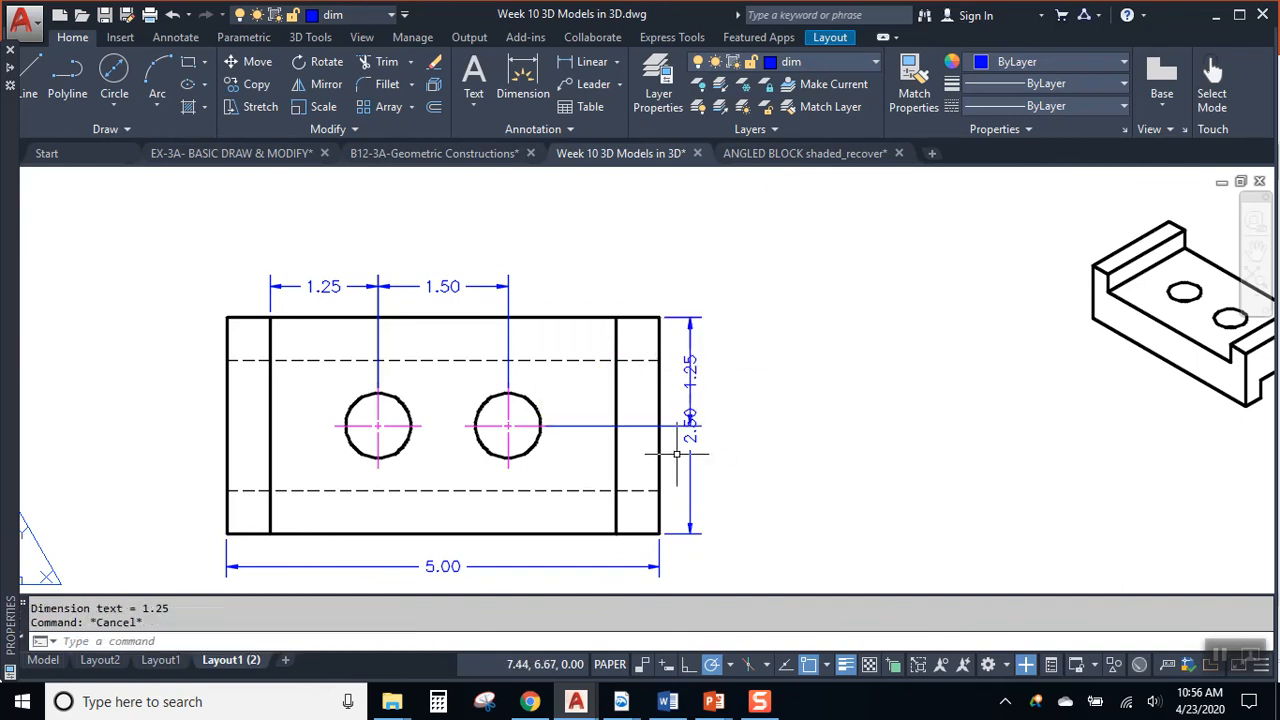
Move the top view's overall 2.50 dimension line .25 farther outward, beyond the hole's vertical location dimension
{"action": "left_click", "coordinate": [690, 480]}
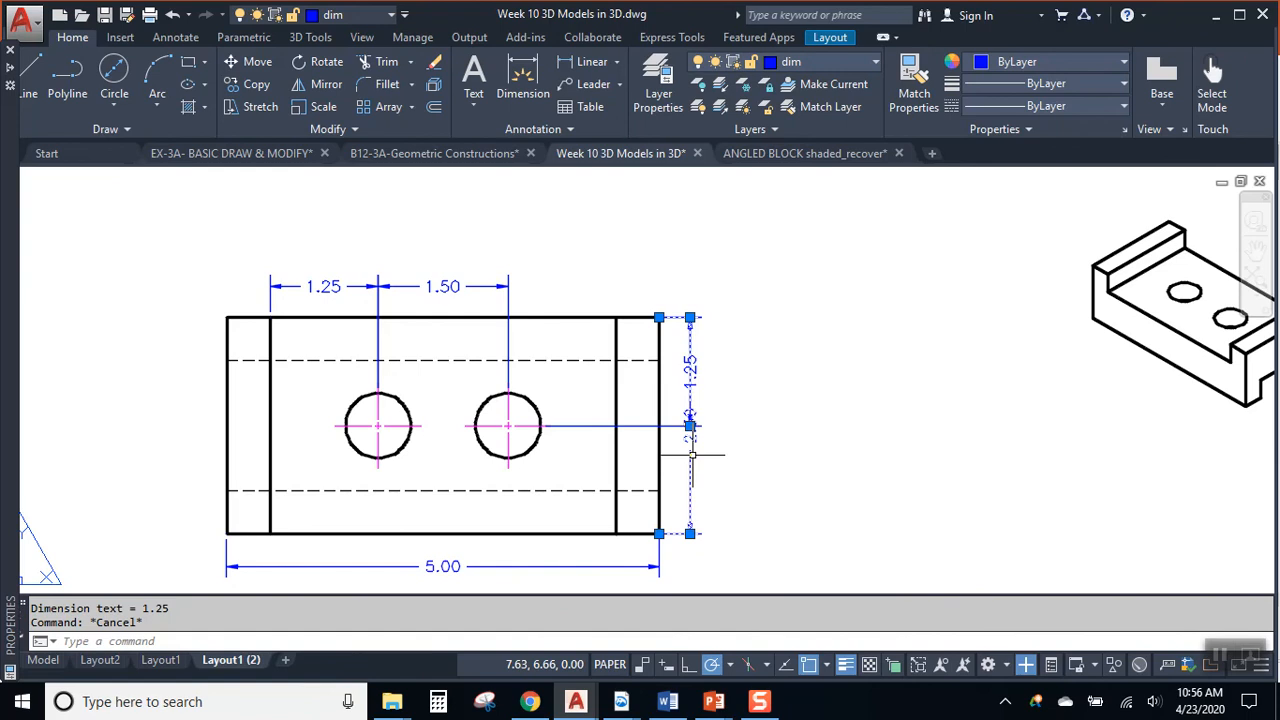
{"action": "left_click", "coordinate": [690, 535]}
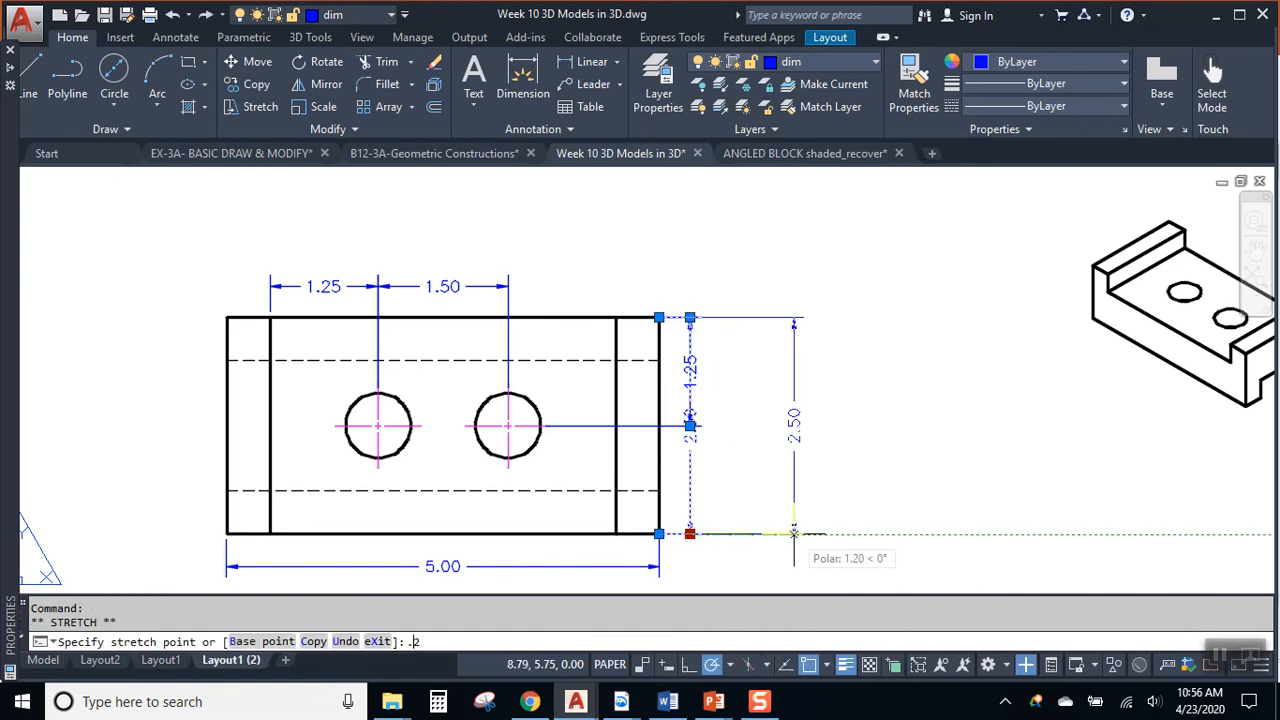
{"action": "type", "text": ".25"}
{"action": "key", "text": "Return"}
{"action": "key", "text": "Escape"}
{"action": "key", "text": "Escape"}
{"action": "middle_click_drag", "start_coordinate": [779, 480], "coordinate": [806, 410]}
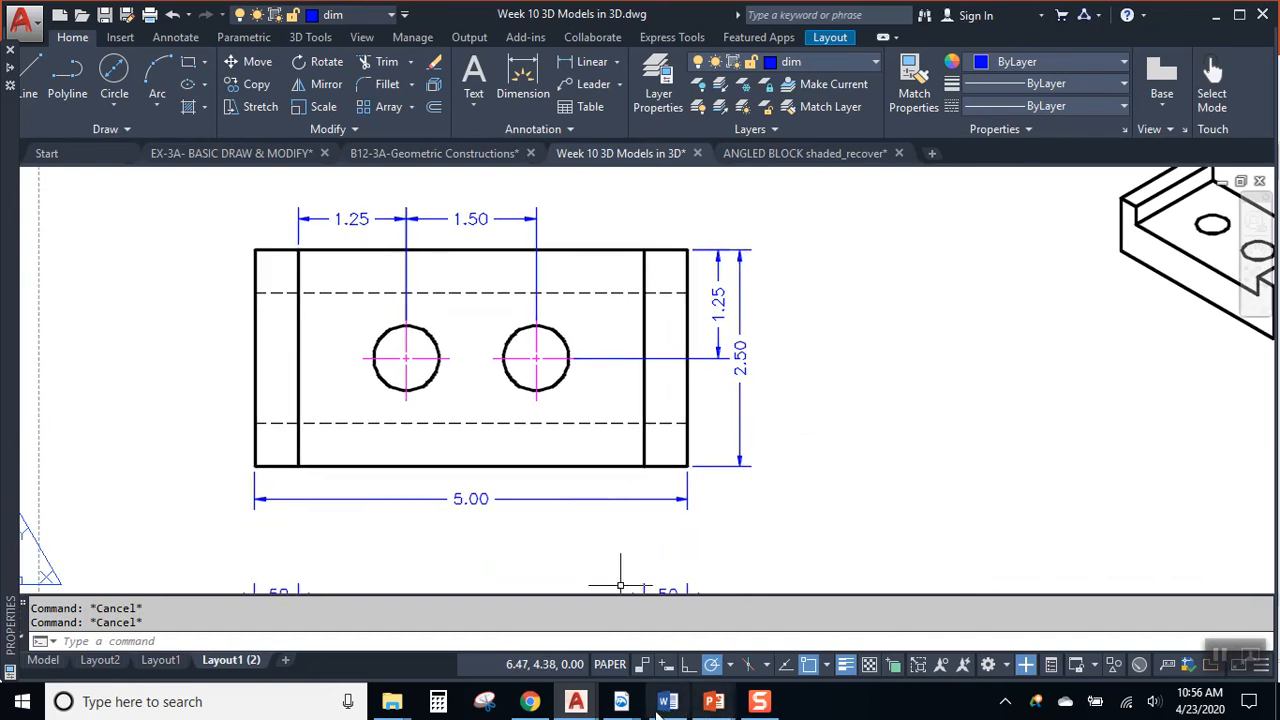
Switch to the class pack PDF in Acrobat Reader and highlight the guide block's slot width, slot depth and .50 leg width dimensions
{"action": "mouse_move", "coordinate": [621, 706]}
{"action": "left_click", "coordinate": [662, 660]}
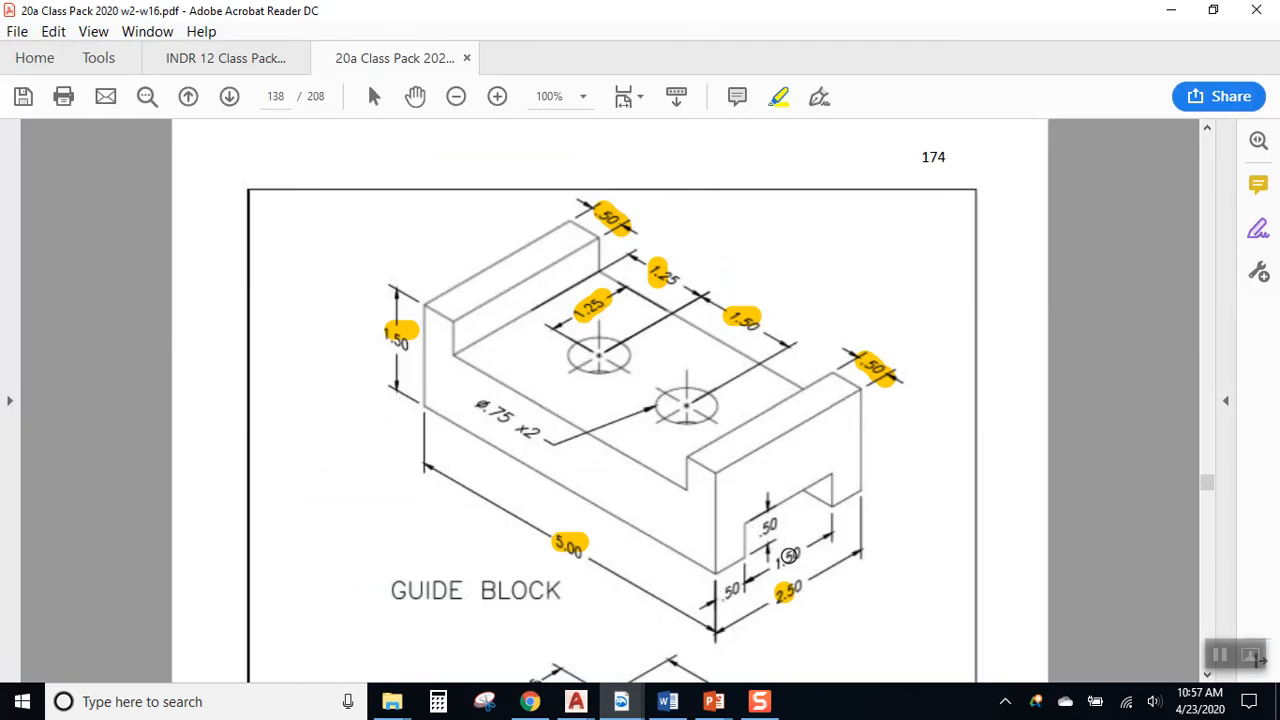
{"action": "left_click_drag", "start_coordinate": [779, 566], "coordinate": [806, 549]}
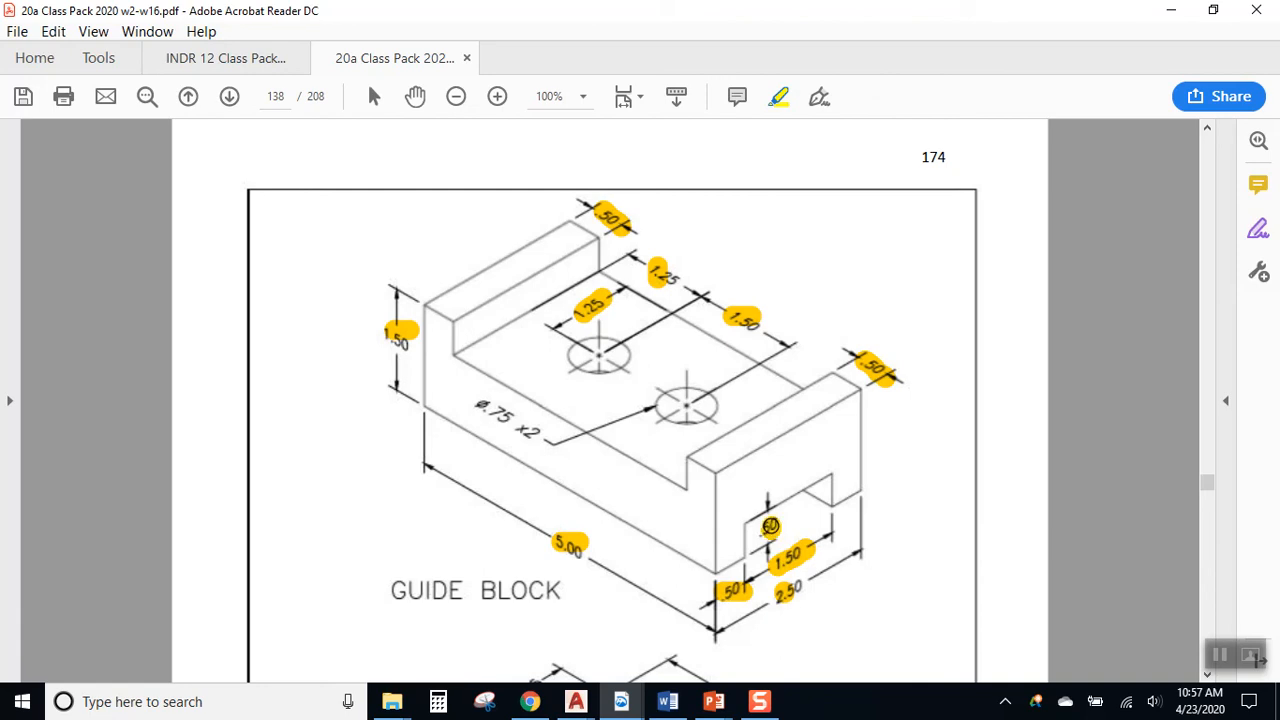
{"action": "left_click", "coordinate": [1171, 12]}
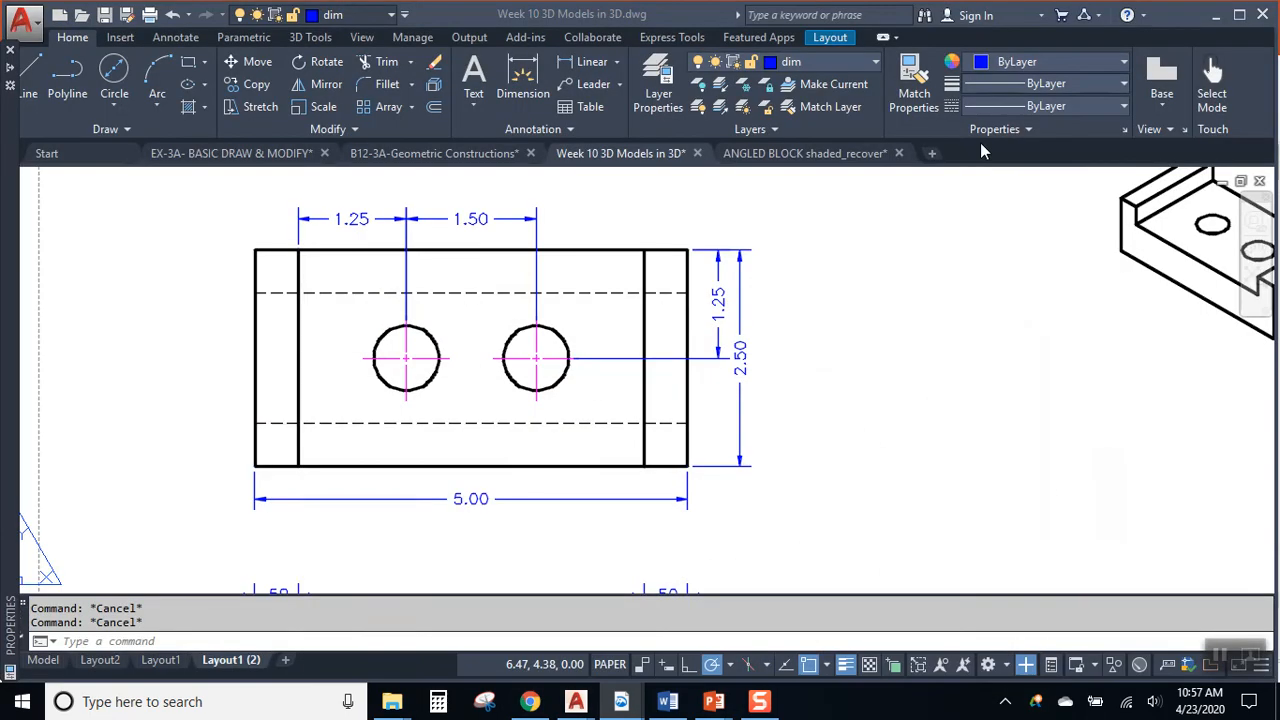
In the AutoCAD layout, add a linear dimension for the width of the side view's left leg, placed 3/8 below the view
{"action": "scroll", "coordinate": [803, 371], "scroll_direction": "down", "scroll_amount": 5}
{"action": "scroll", "coordinate": [802, 466], "scroll_direction": "up", "scroll_amount": 6}
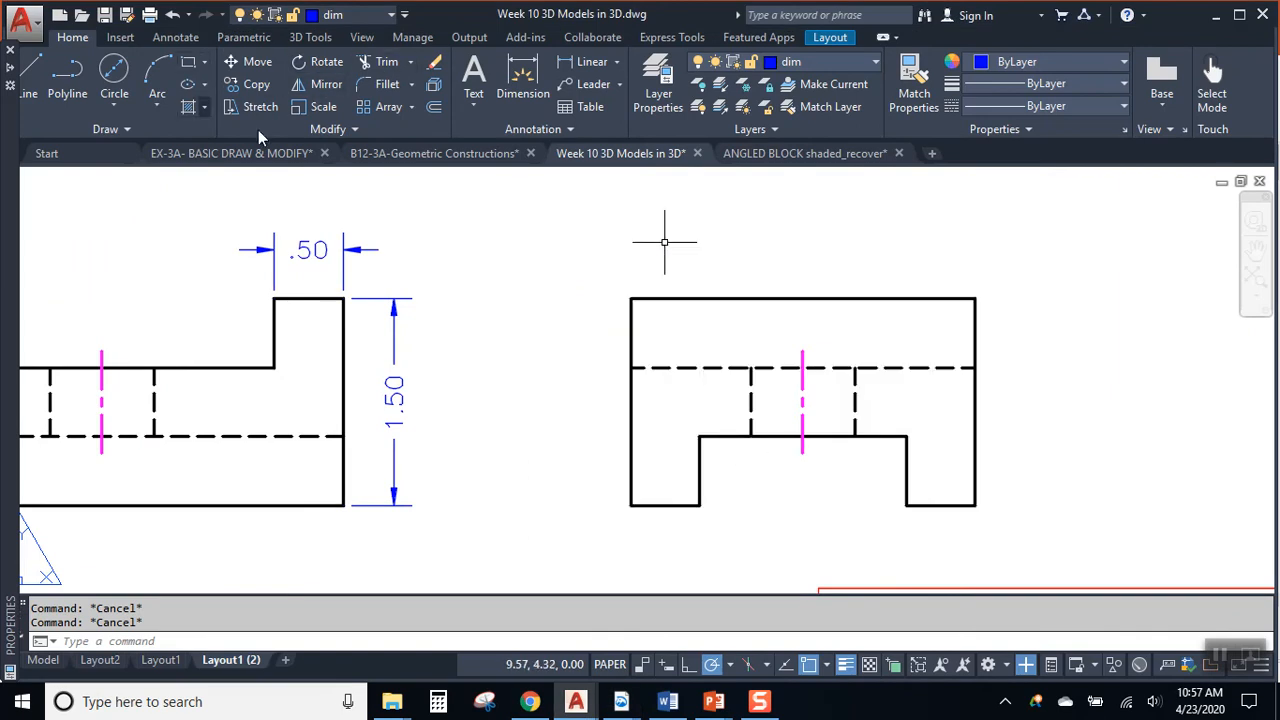
{"action": "left_click", "coordinate": [584, 62]}
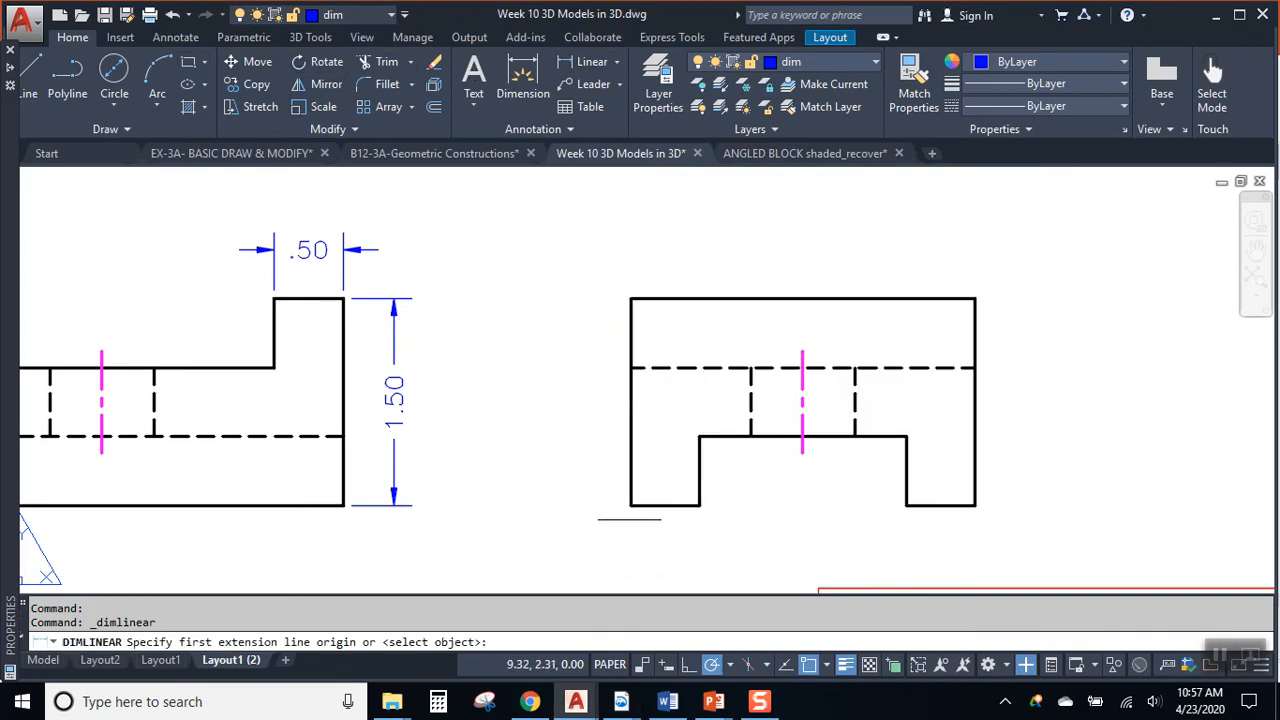
{"action": "left_click", "coordinate": [630, 505]}
{"action": "left_click", "coordinate": [700, 505]}
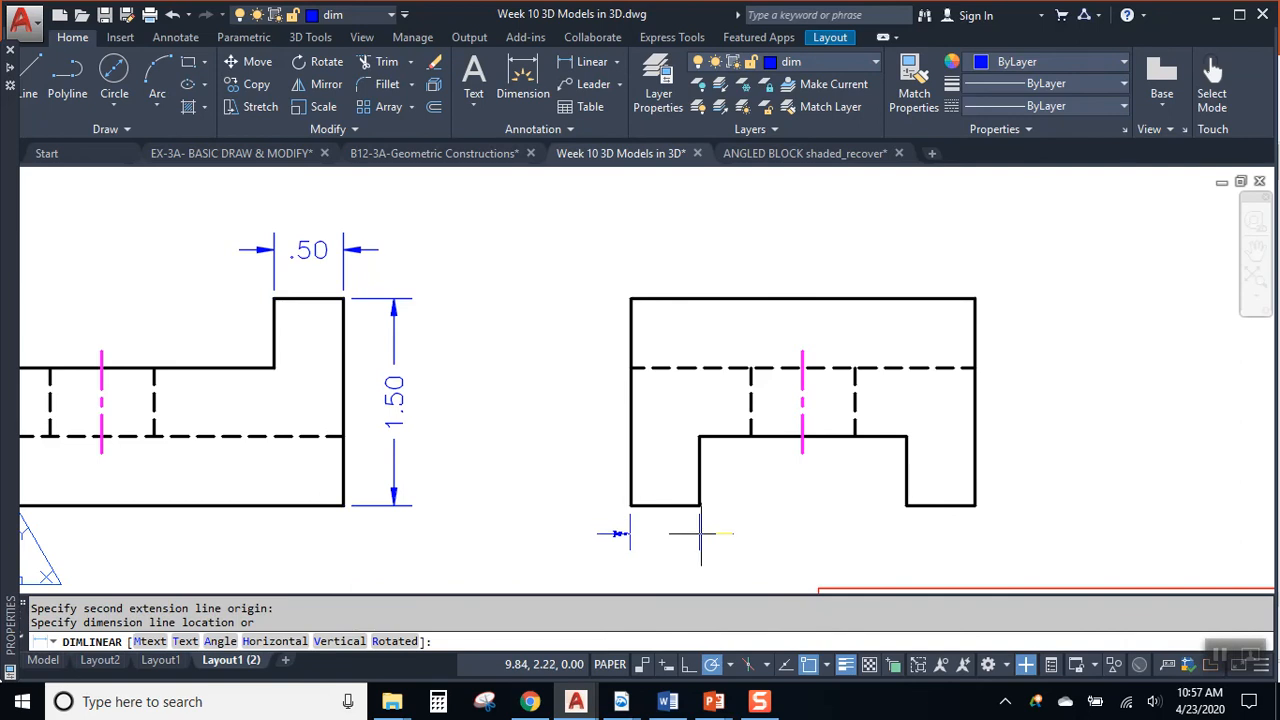
{"action": "type", "text": "3/"}
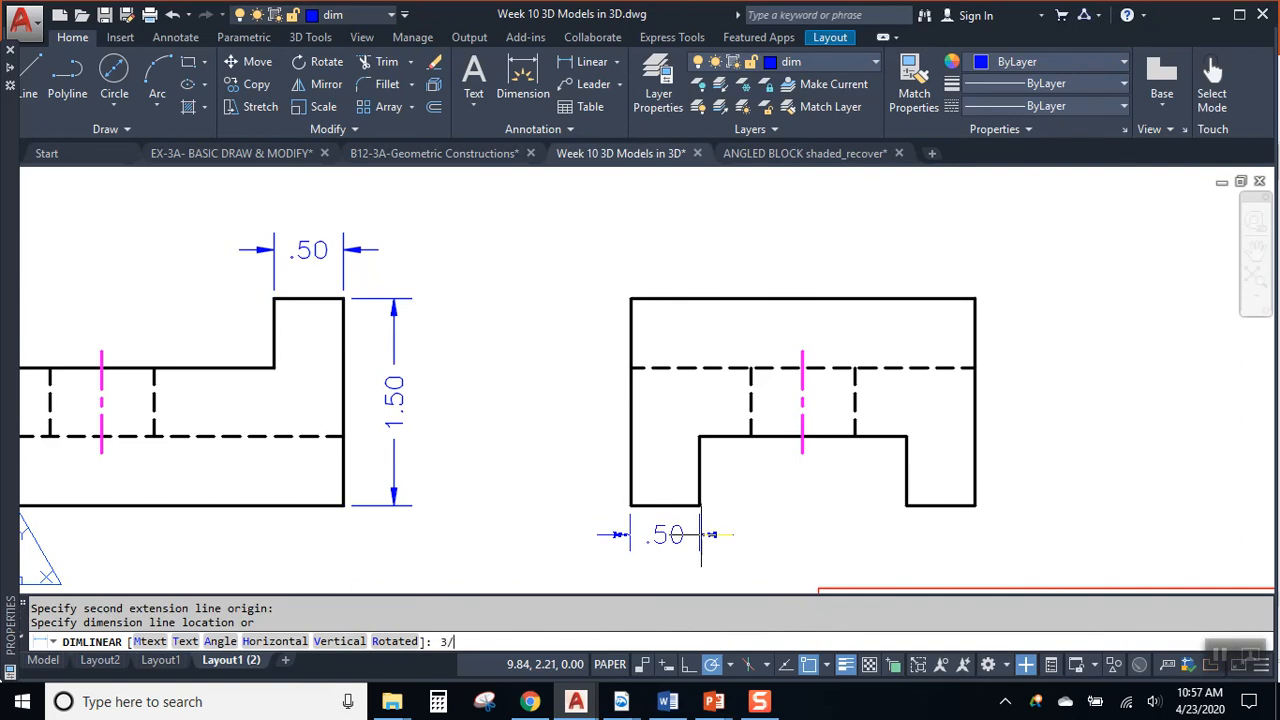
{"action": "type", "text": "8"}
{"action": "key", "text": "Return"}
Dimension the slot's width below the side view, in line with the left leg's width dimension
{"action": "key", "text": "Return"}
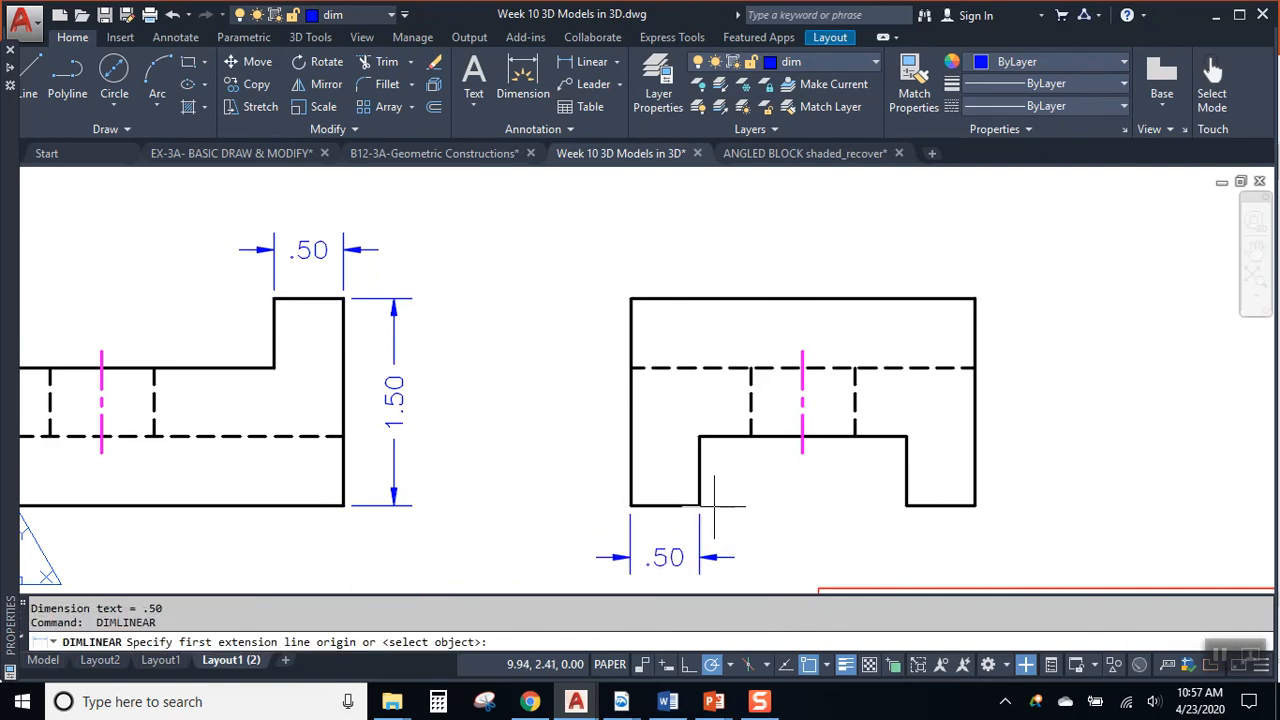
{"action": "left_click", "coordinate": [700, 505]}
{"action": "left_click", "coordinate": [906, 505]}
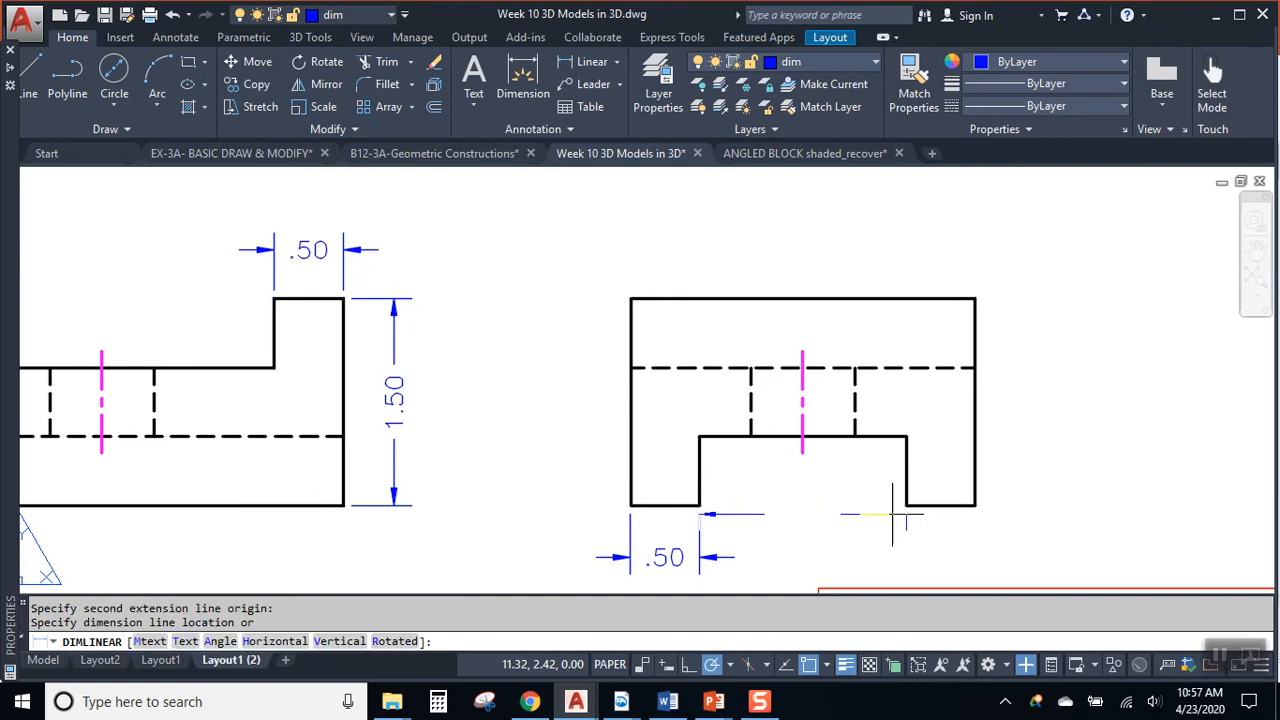
{"action": "left_click", "coordinate": [700, 557]}
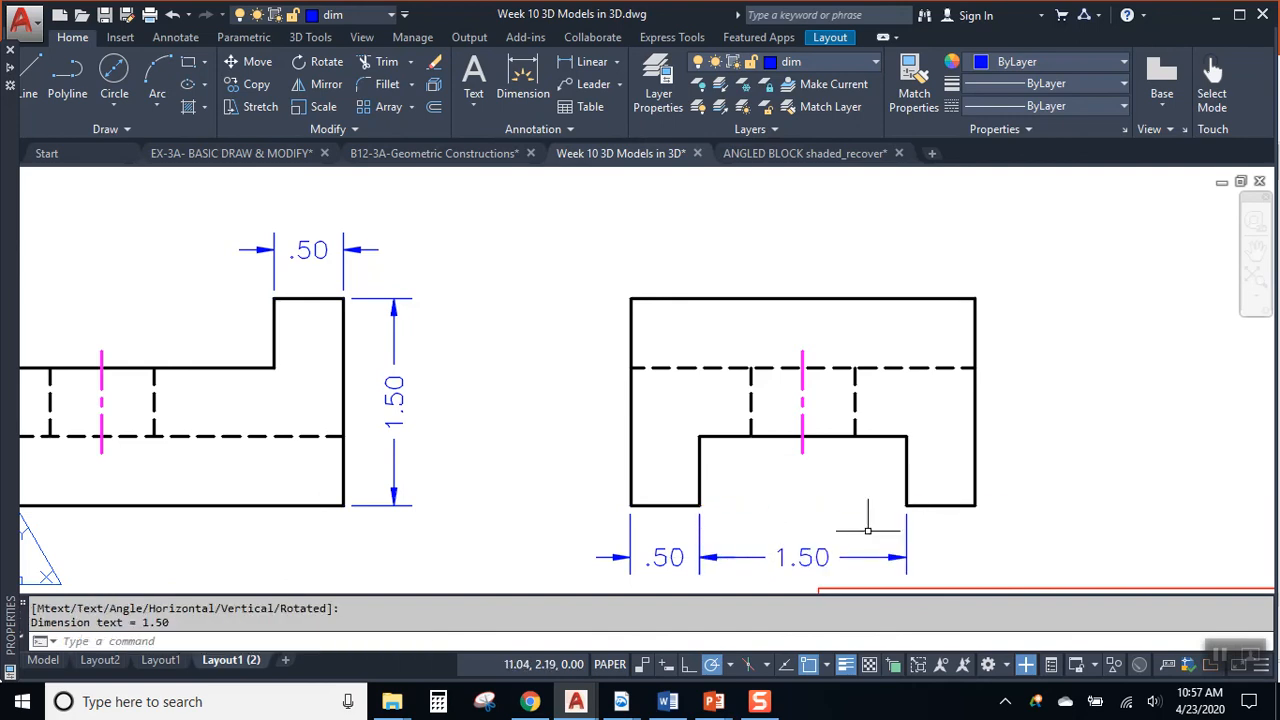
Dimension the slot's vertical depth, placing the dimension line outside the side view's left edge
{"action": "key", "text": "Return"}
{"action": "left_click", "coordinate": [698, 505]}
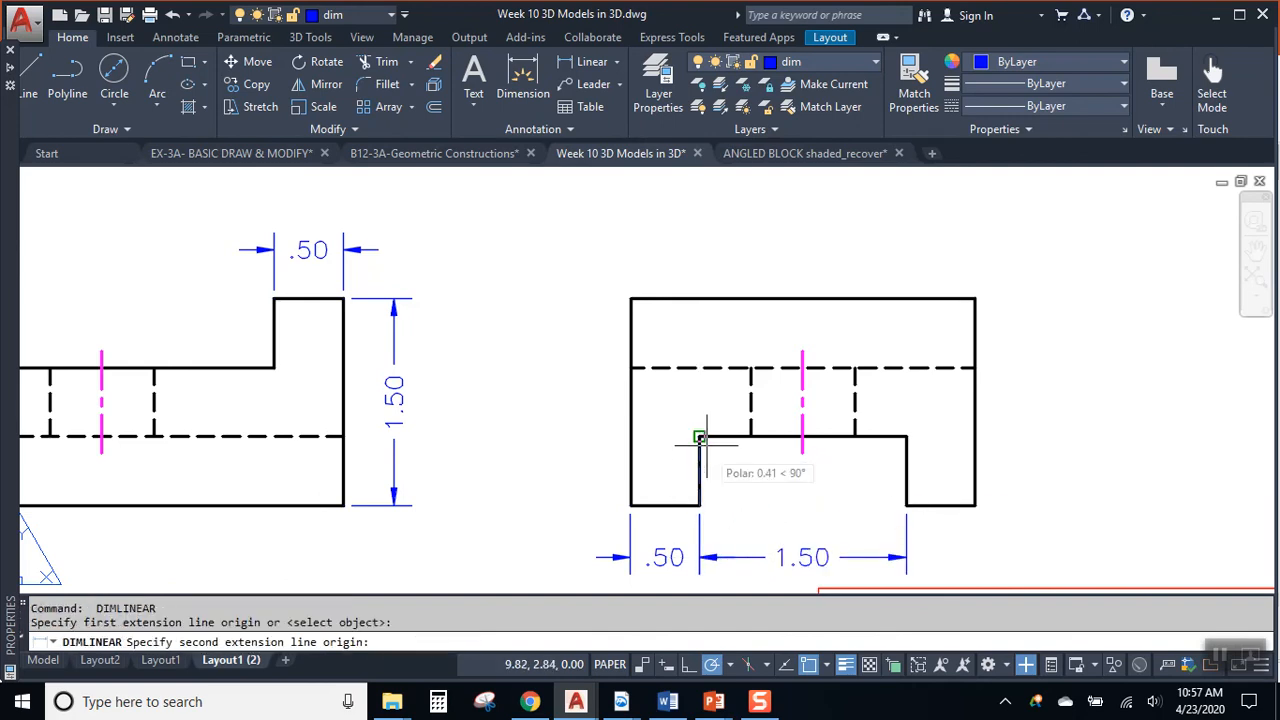
{"action": "left_click", "coordinate": [698, 436]}
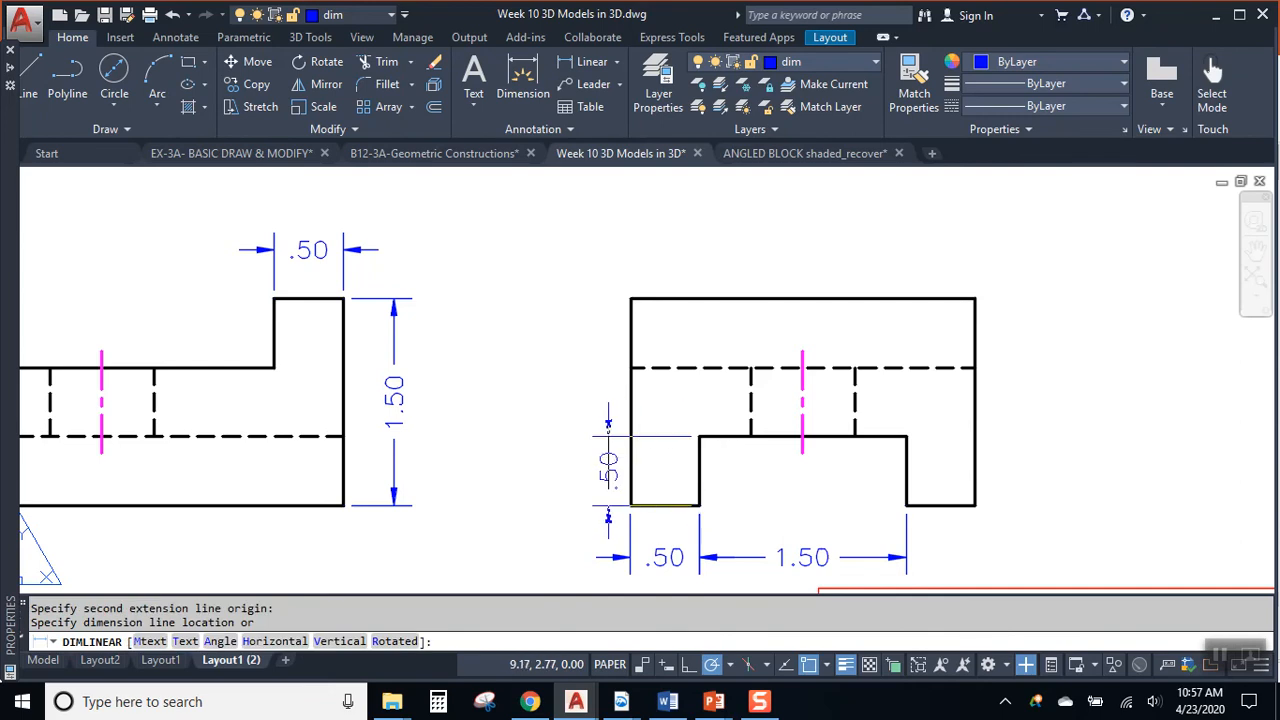
{"action": "left_click", "coordinate": [580, 460]}
Switch to the class pack PDF in Acrobat Reader and highlight the holes' ⌀.75 x2 note on the guide block drawing
{"action": "scroll", "coordinate": [846, 430], "scroll_direction": "down", "scroll_amount": 2}
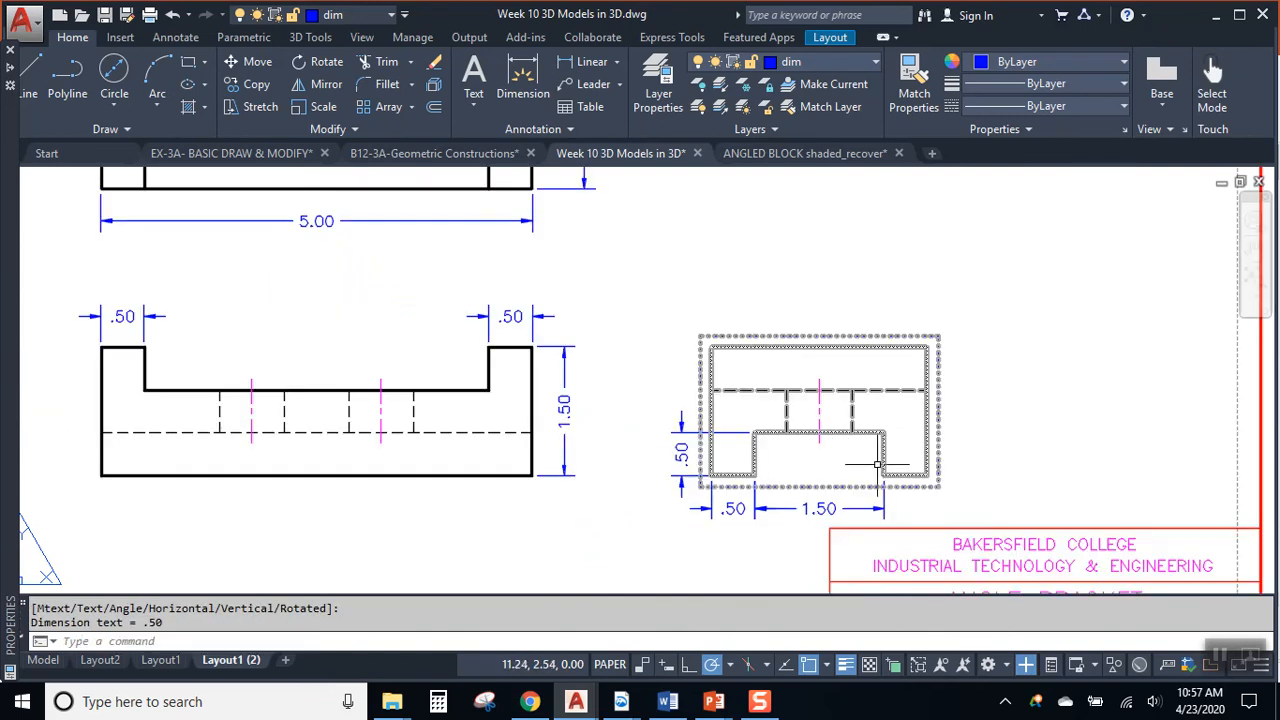
{"action": "middle_click_drag", "start_coordinate": [968, 460], "coordinate": [895, 425]}
{"action": "left_click", "coordinate": [624, 711]}
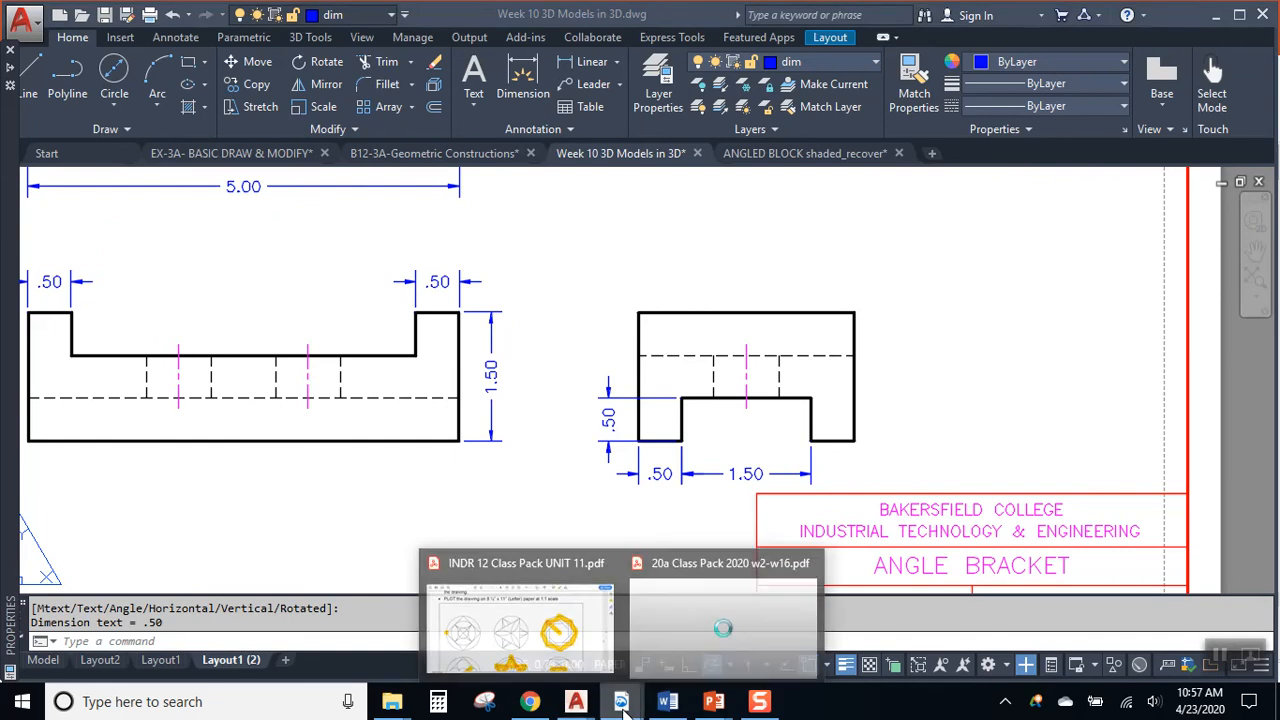
{"action": "left_click", "coordinate": [720, 600]}
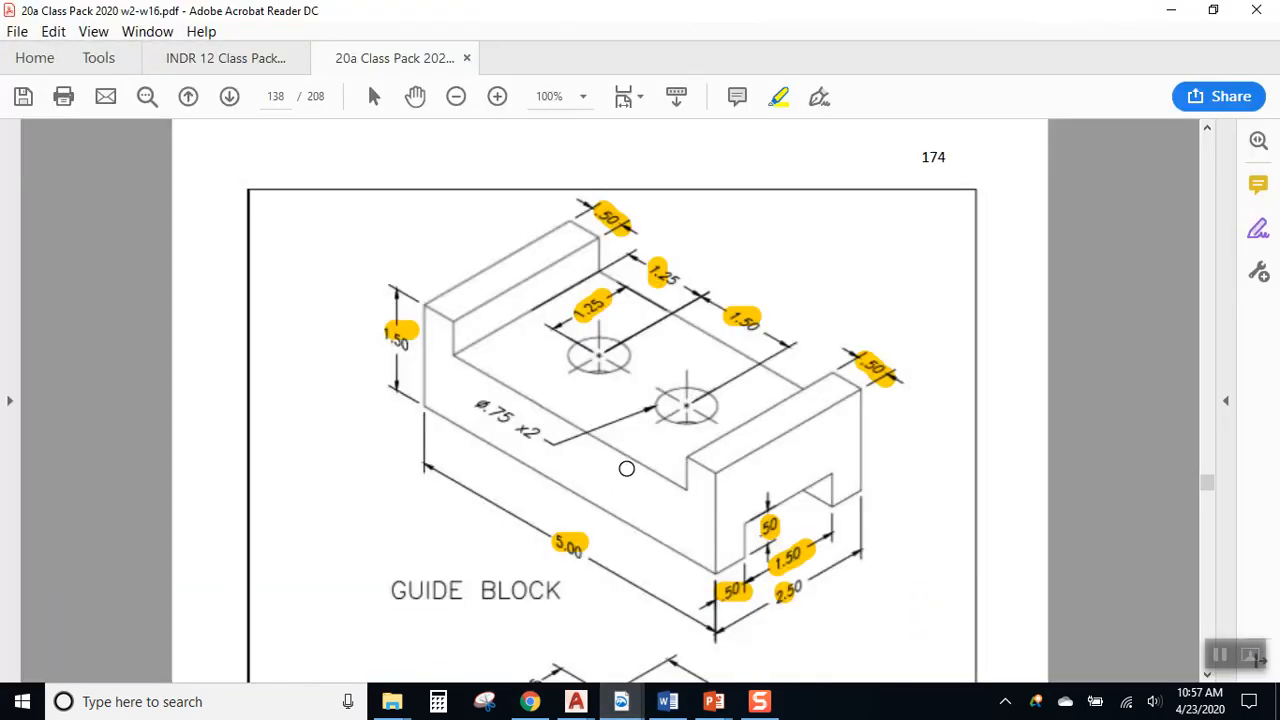
{"action": "left_click_drag", "start_coordinate": [487, 403], "coordinate": [542, 425]}
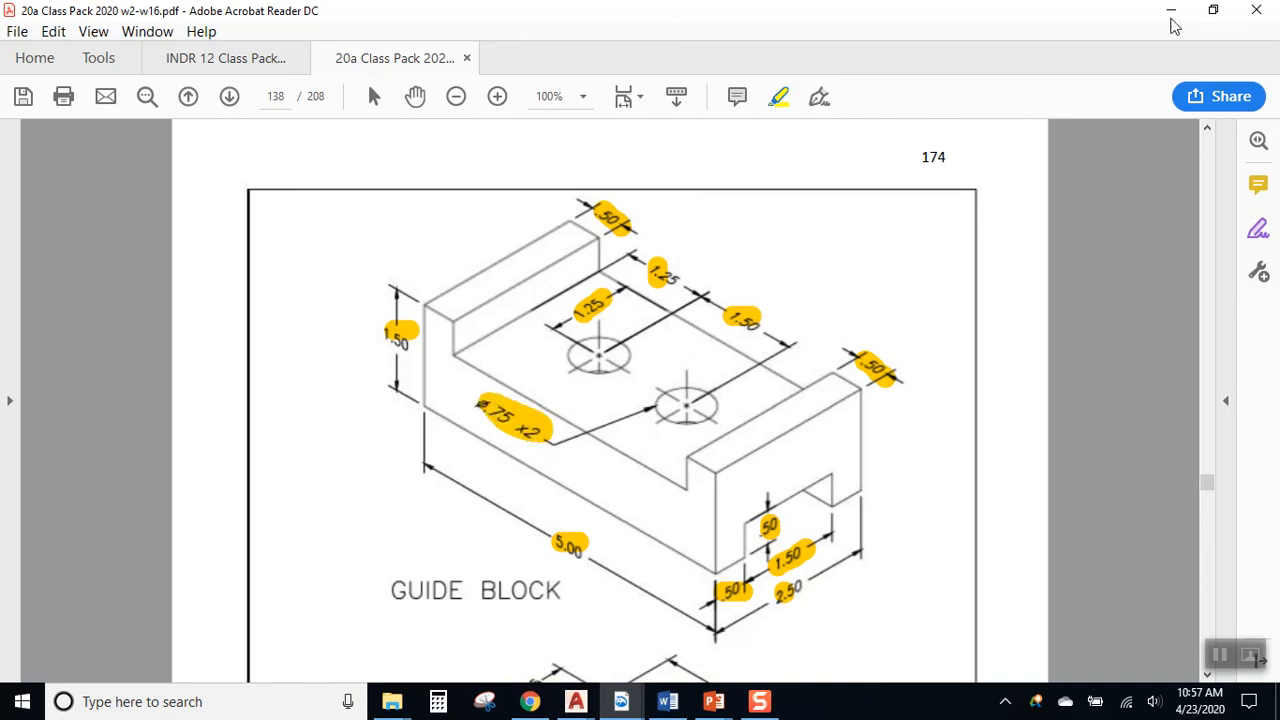
{"action": "left_click", "coordinate": [1171, 12]}
In the AutoCAD layout, add a diameter dimension to the top view's left hole, with its text outside the view's lower-left corner
{"action": "scroll", "coordinate": [669, 477], "scroll_direction": "down", "scroll_amount": 2}
{"action": "scroll", "coordinate": [327, 186], "scroll_direction": "up", "scroll_amount": 2}
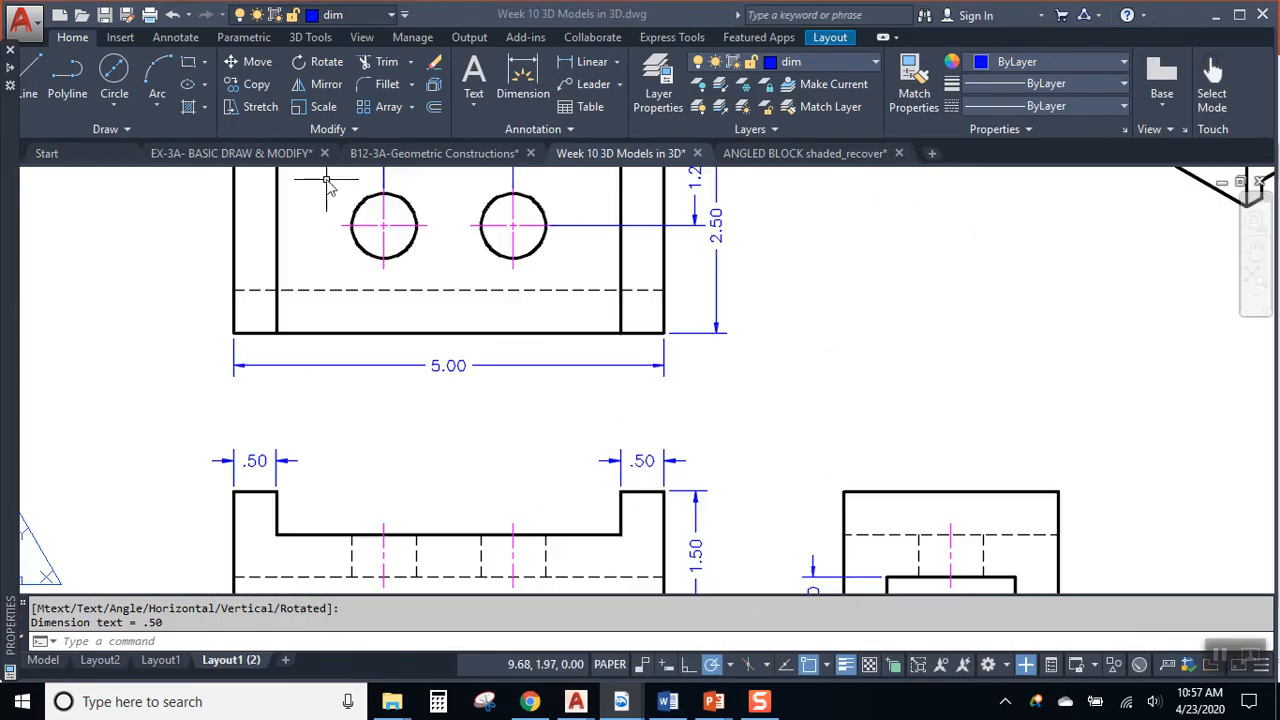
{"action": "left_click", "coordinate": [617, 63]}
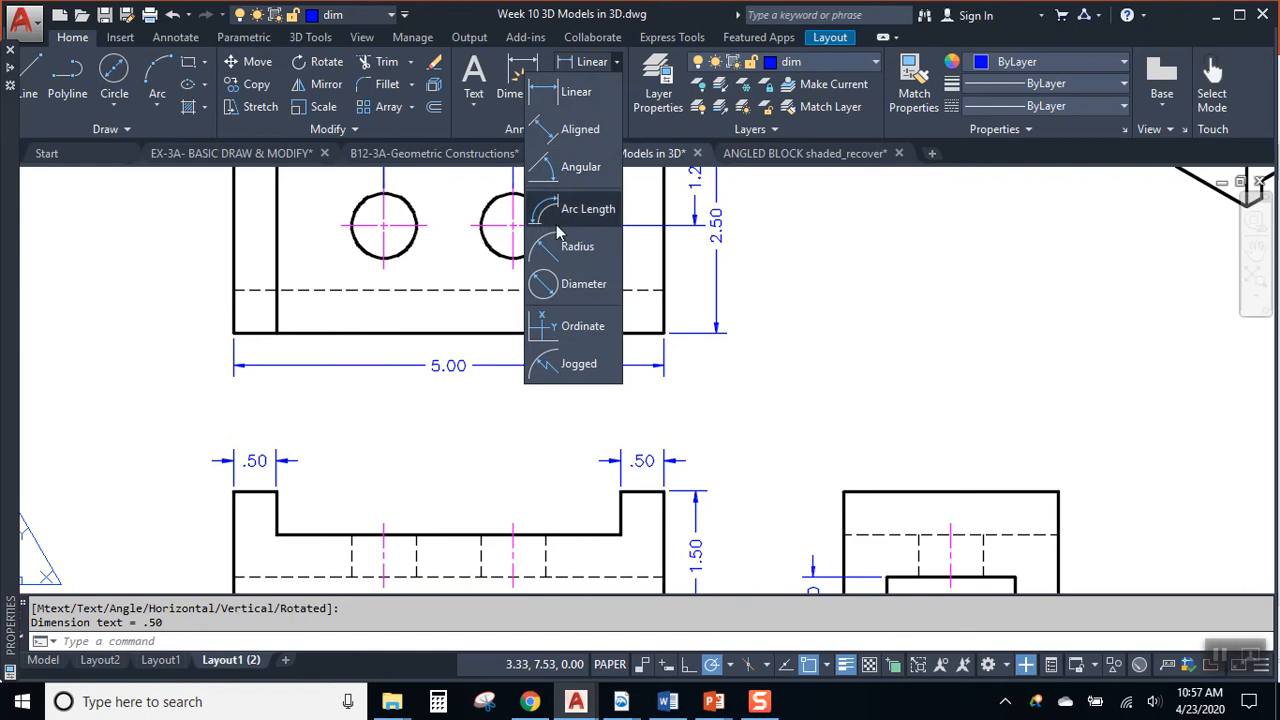
{"action": "left_click", "coordinate": [540, 285]}
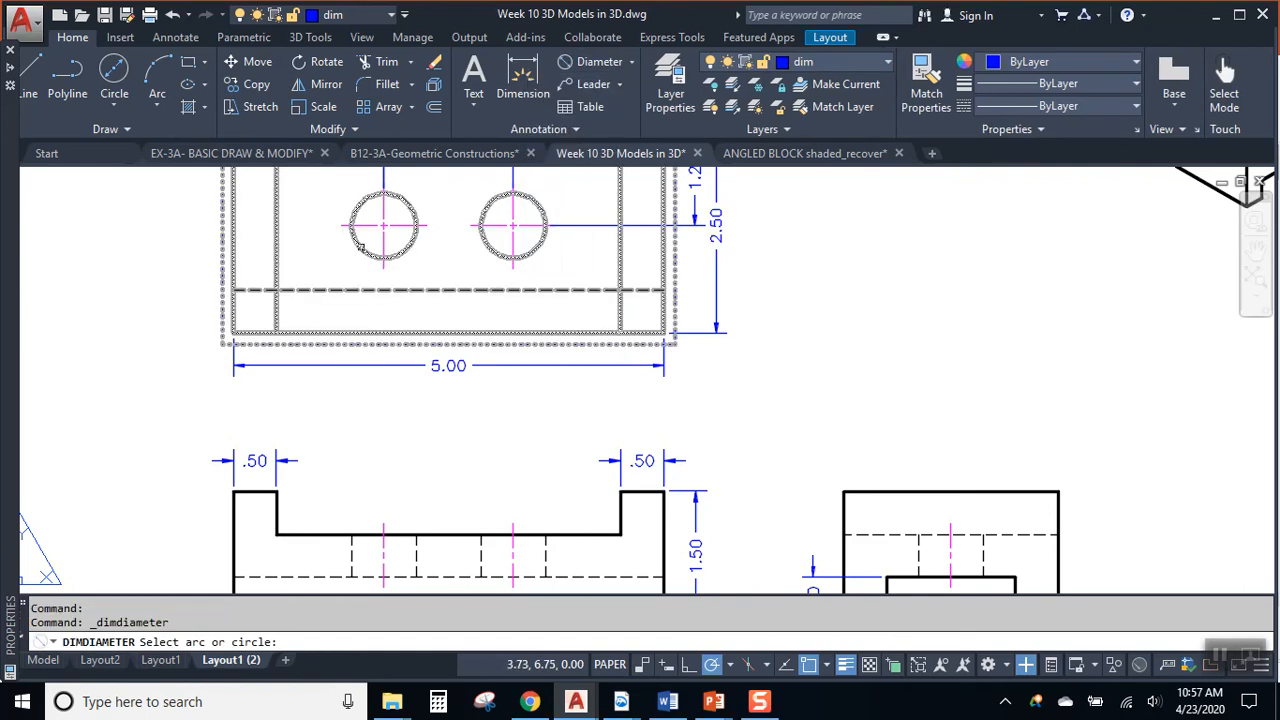
{"action": "left_click", "coordinate": [360, 248]}
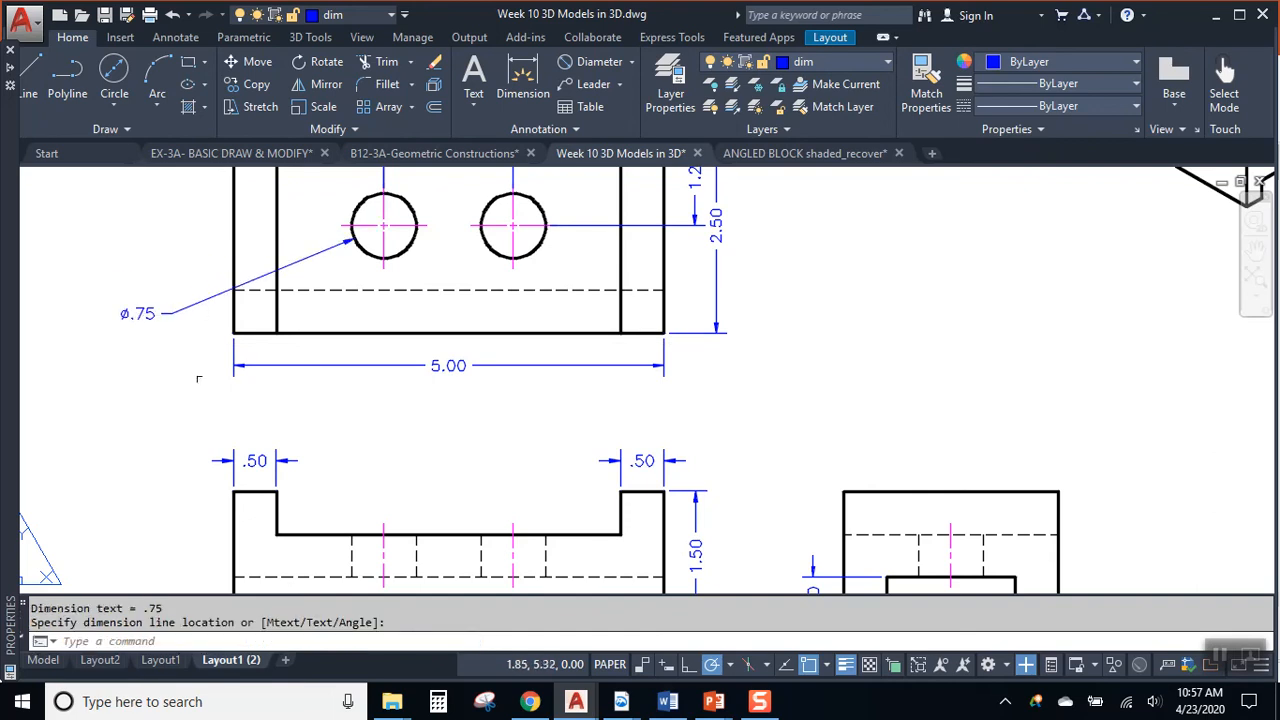
{"action": "middle_click_drag", "start_coordinate": [189, 355], "coordinate": [318, 355]}
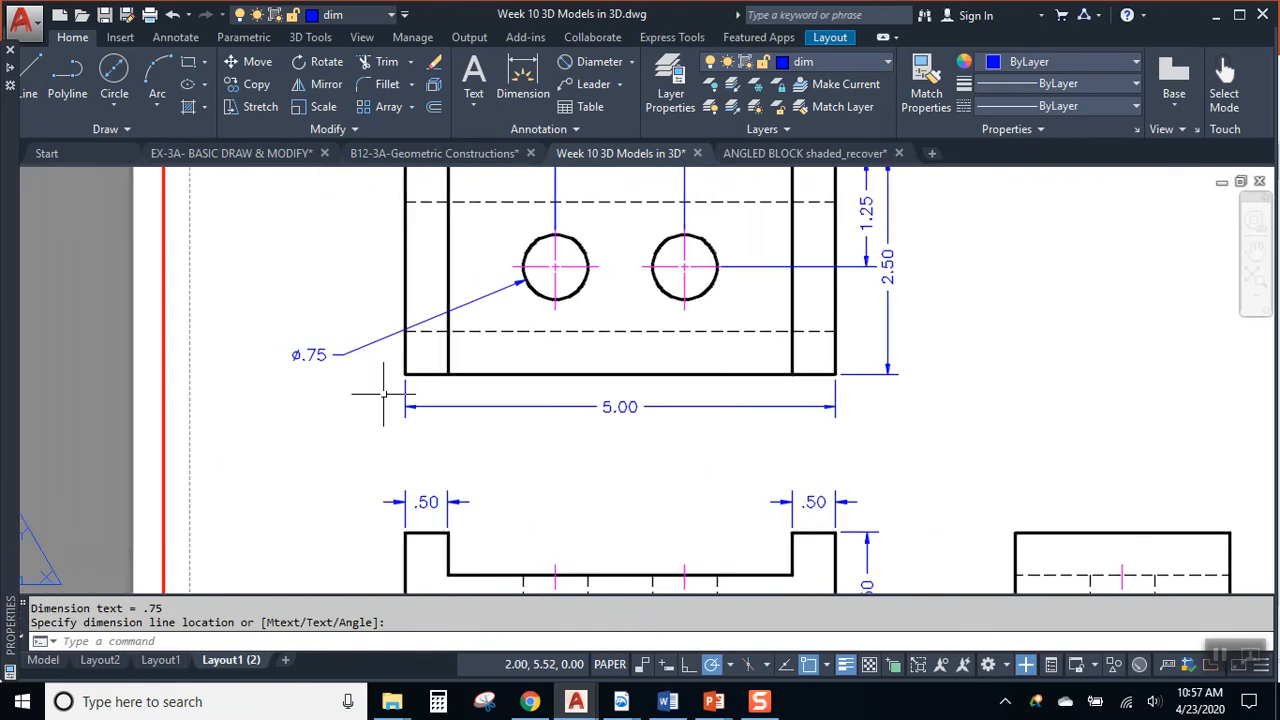
Append x2 to the text of the left hole's diameter dimension
{"action": "left_click", "coordinate": [330, 357]}
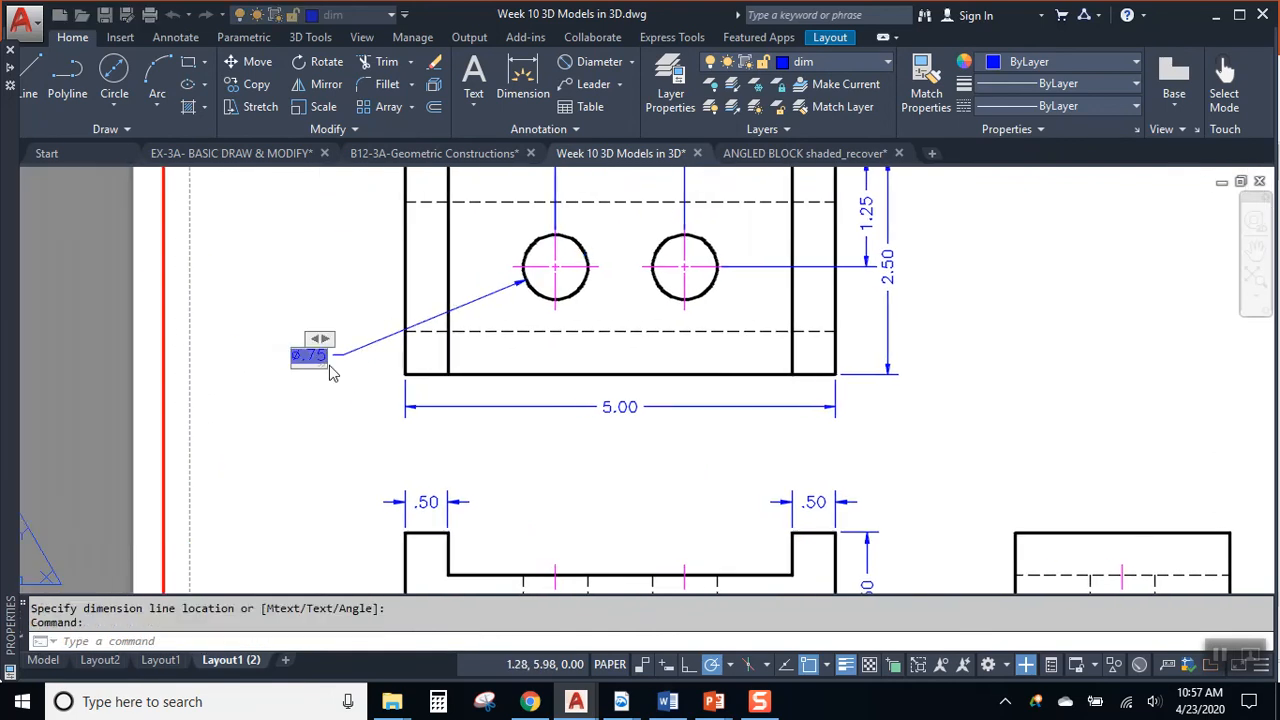
{"action": "left_click", "coordinate": [328, 365]}
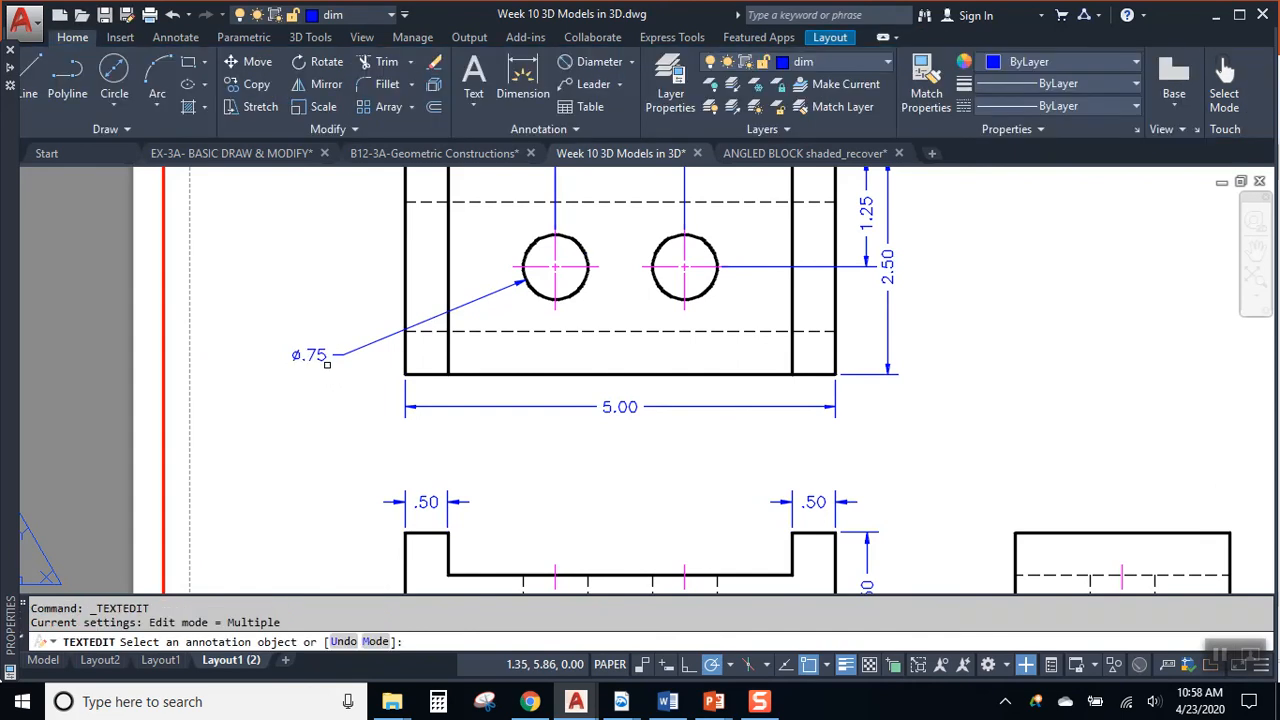
{"action": "left_click", "coordinate": [313, 357]}
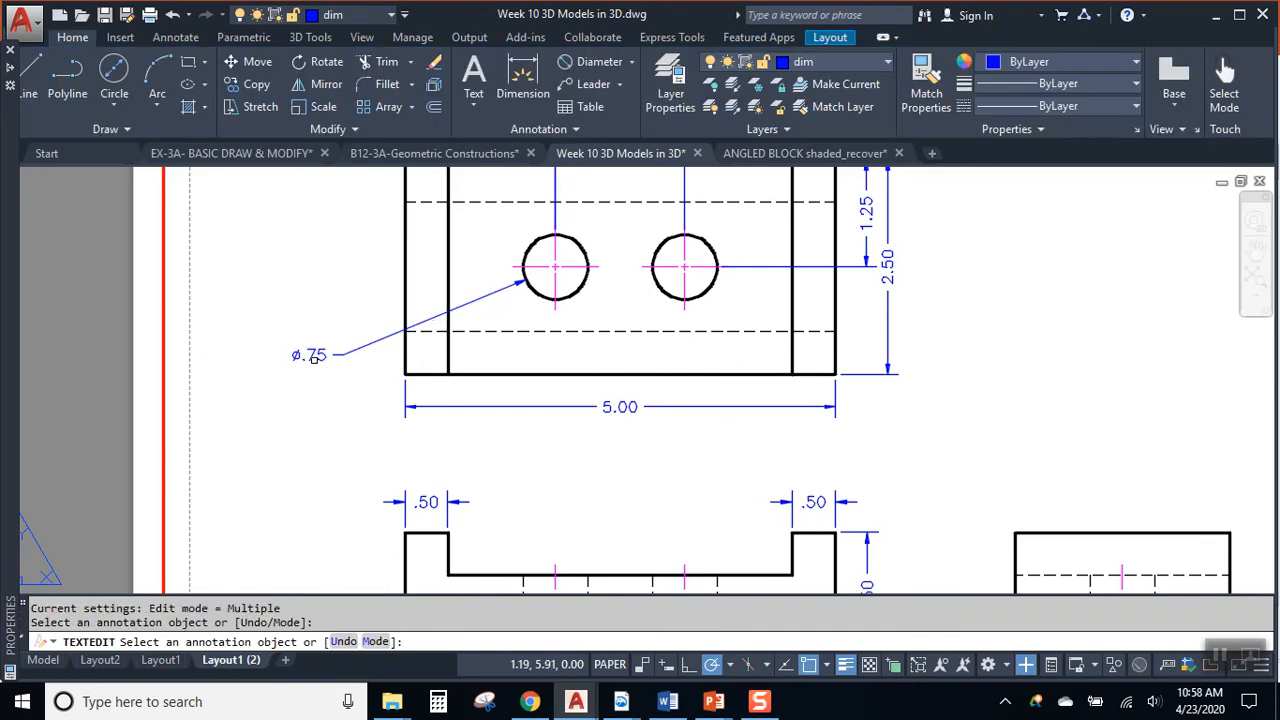
{"action": "left_click", "coordinate": [309, 355]}
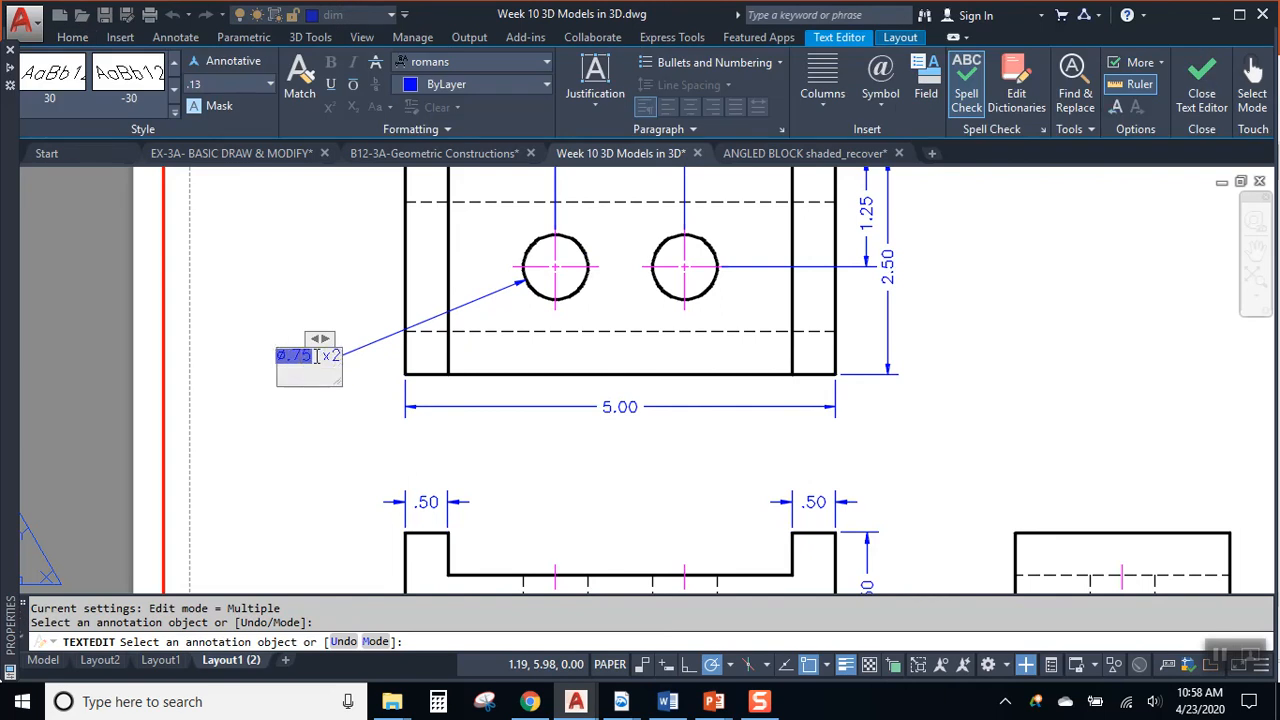
{"action": "left_click", "coordinate": [1202, 85]}
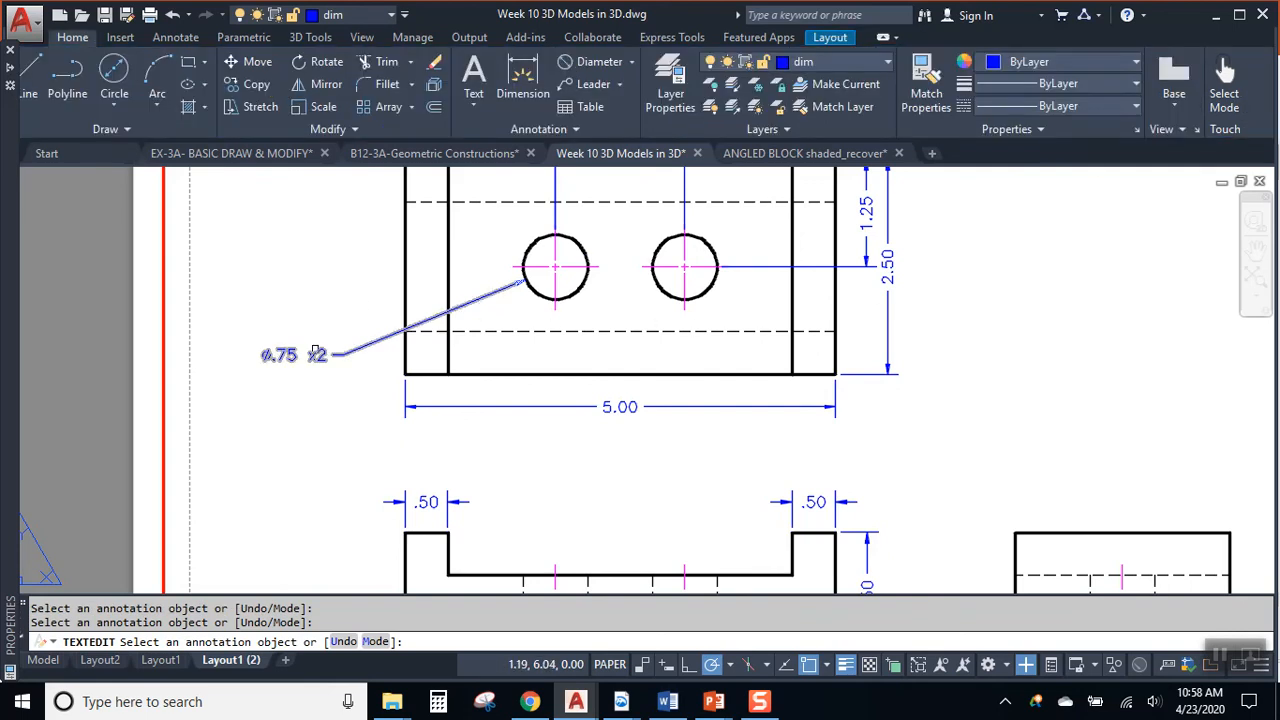
{"action": "key", "text": "Escape"}
{"action": "left_click", "coordinate": [613, 335]}
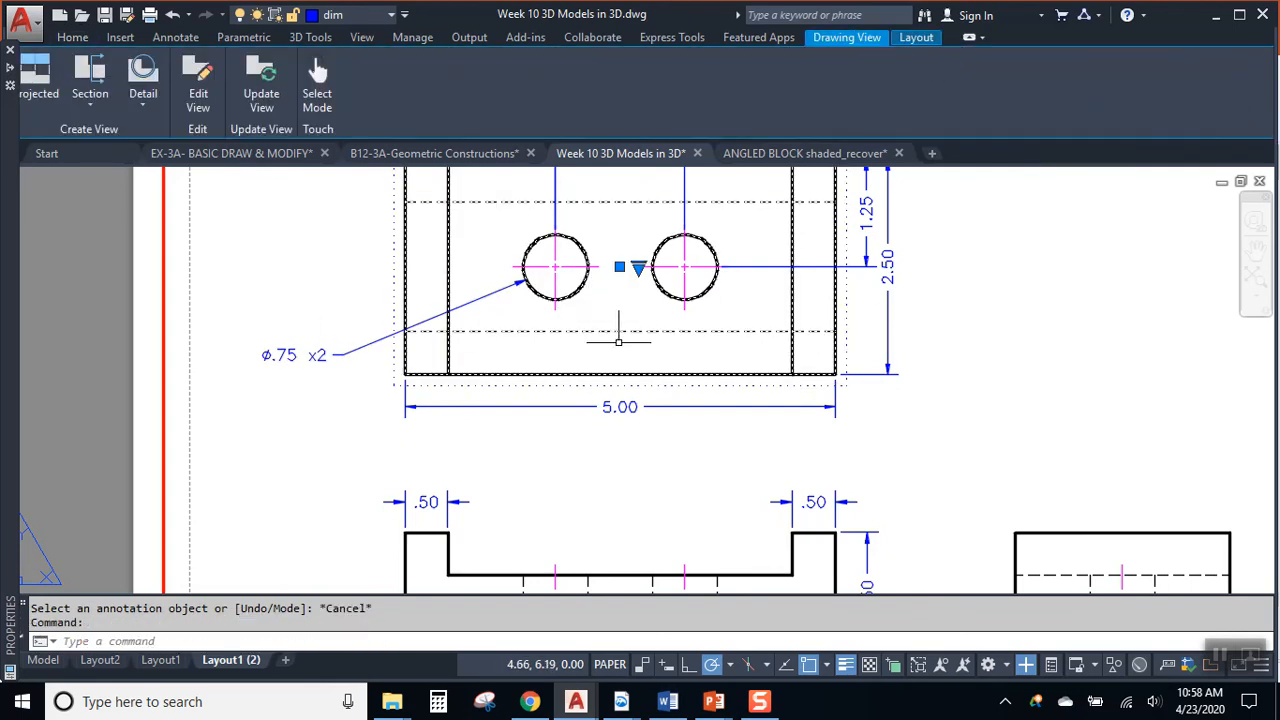
{"action": "key", "text": "Escape"}
Review the dimensions on all three layout views and switch to the class pack PDF in Acrobat Reader to compare them
{"action": "scroll", "coordinate": [971, 354], "scroll_direction": "down", "scroll_amount": 2}
{"action": "middle_click_drag", "start_coordinate": [753, 359], "coordinate": [723, 348]}
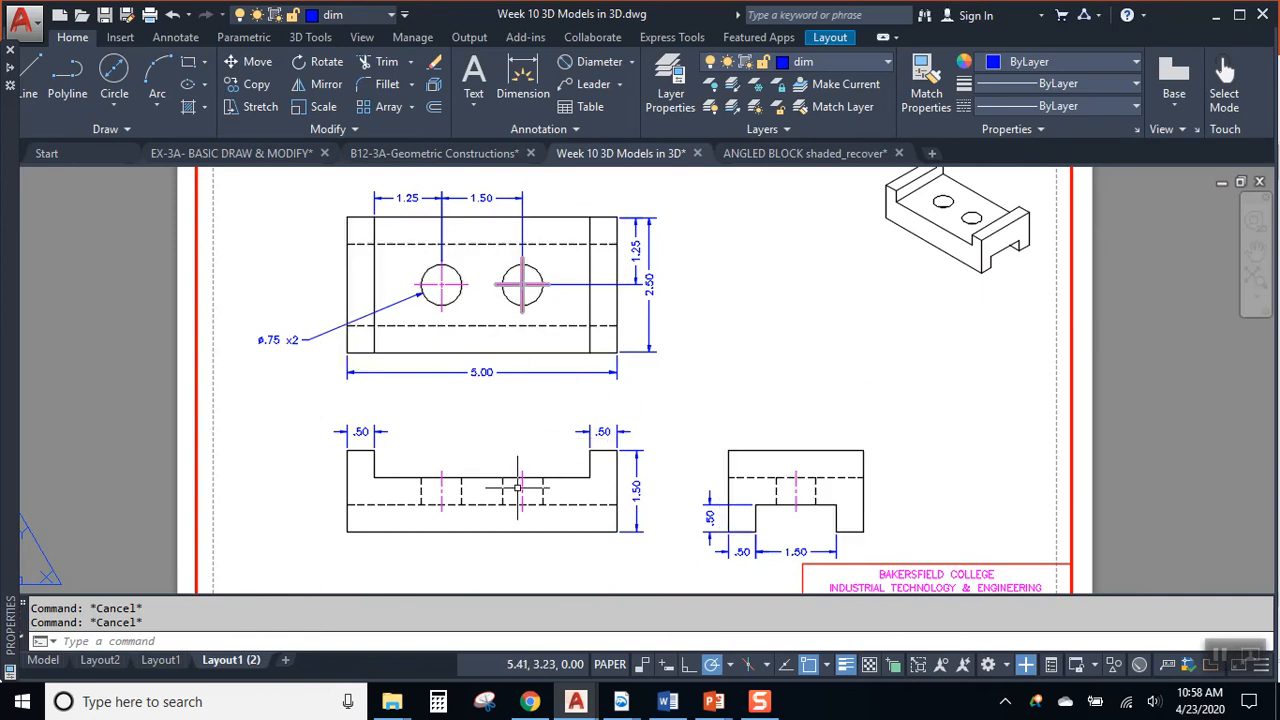
{"action": "middle_click_drag", "start_coordinate": [770, 345], "coordinate": [755, 367]}
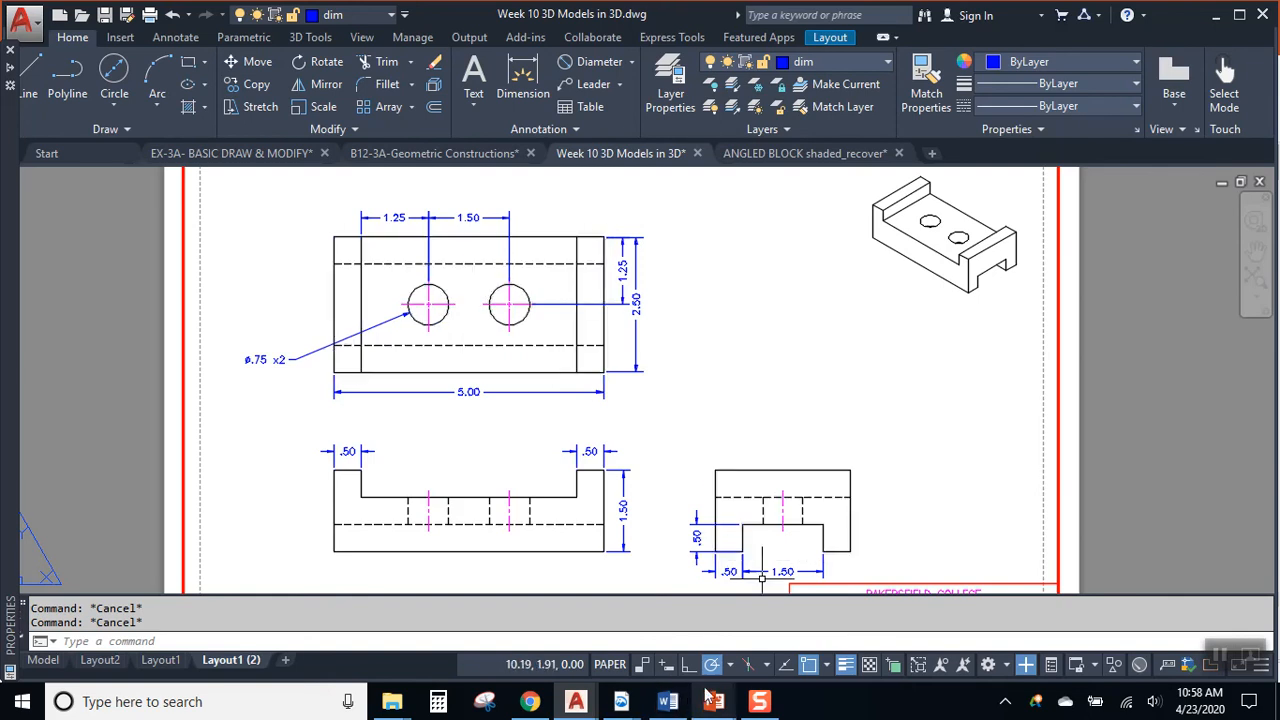
{"action": "left_click", "coordinate": [621, 701]}
{"action": "left_click", "coordinate": [693, 660]}
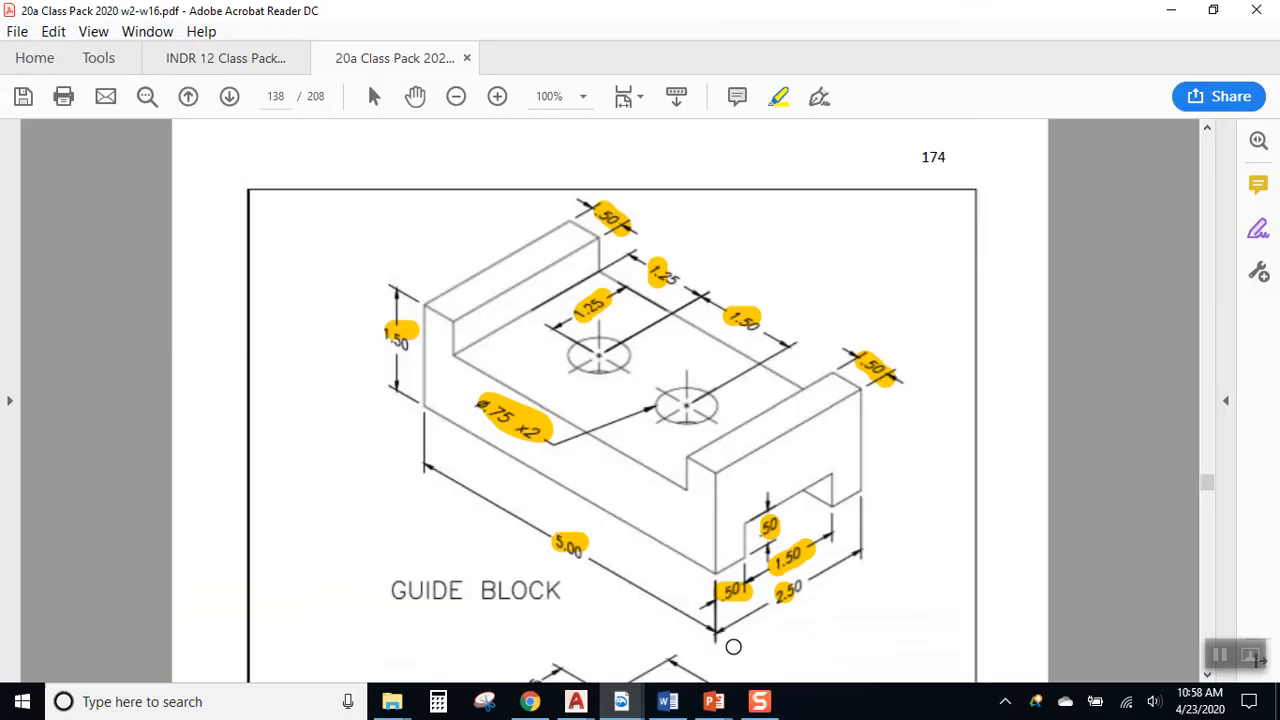